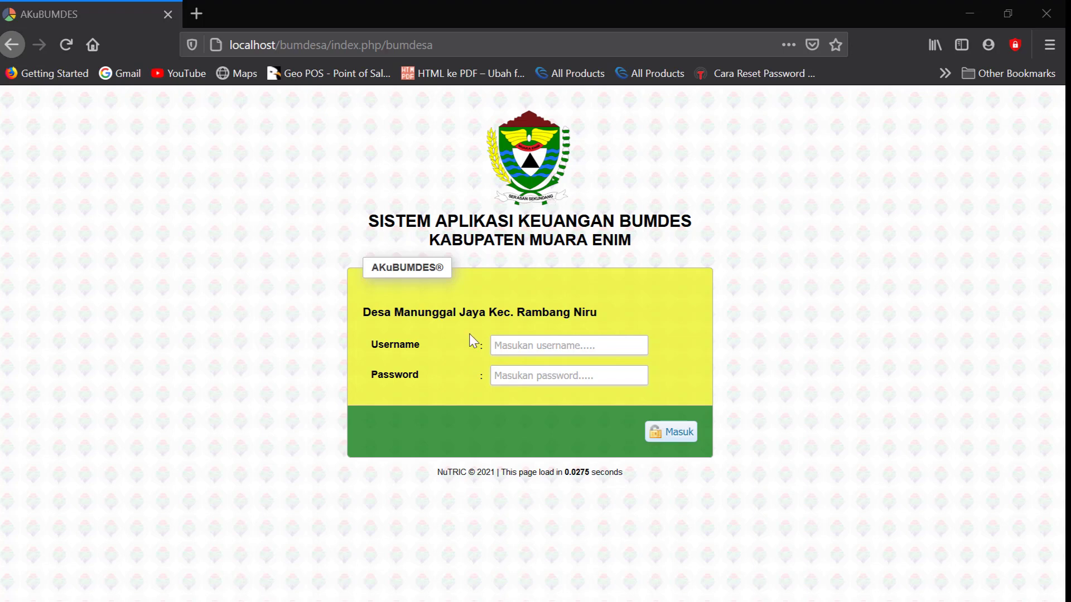
# Log in with the administrator account and decline Firefox's offer to save the login
pyautogui.click(509, 339)
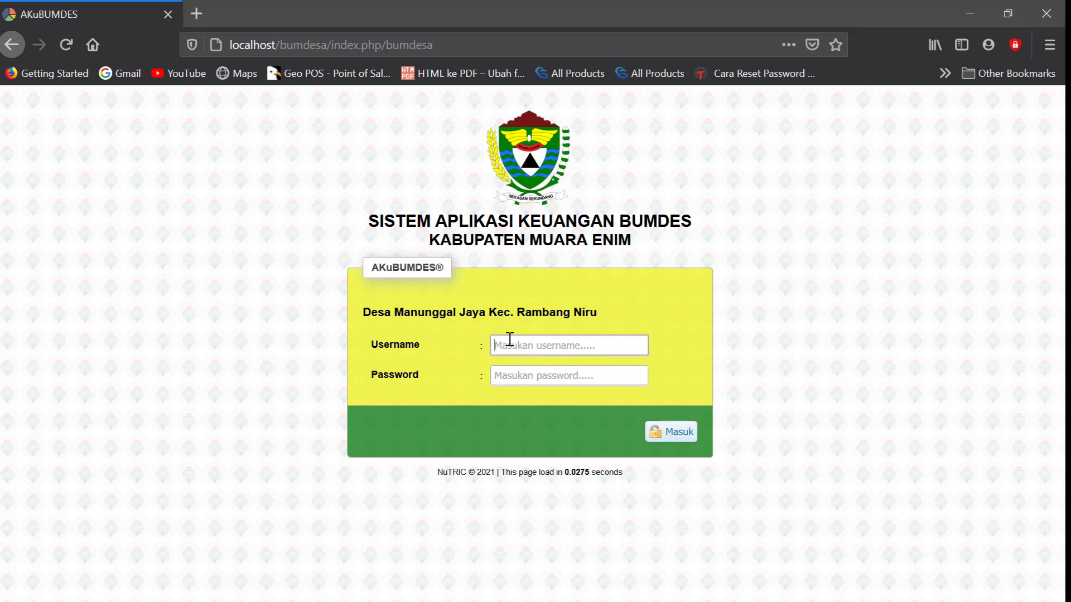
pyautogui.write('admin')
pyautogui.click(510, 375)
pyautogui.write('admi')
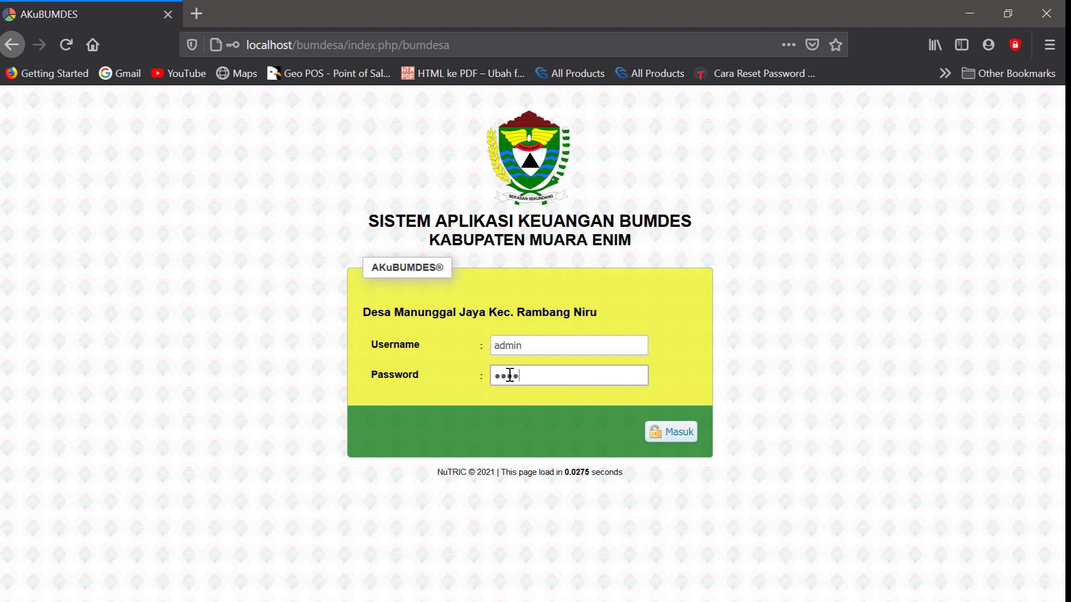
pyautogui.press('Return')
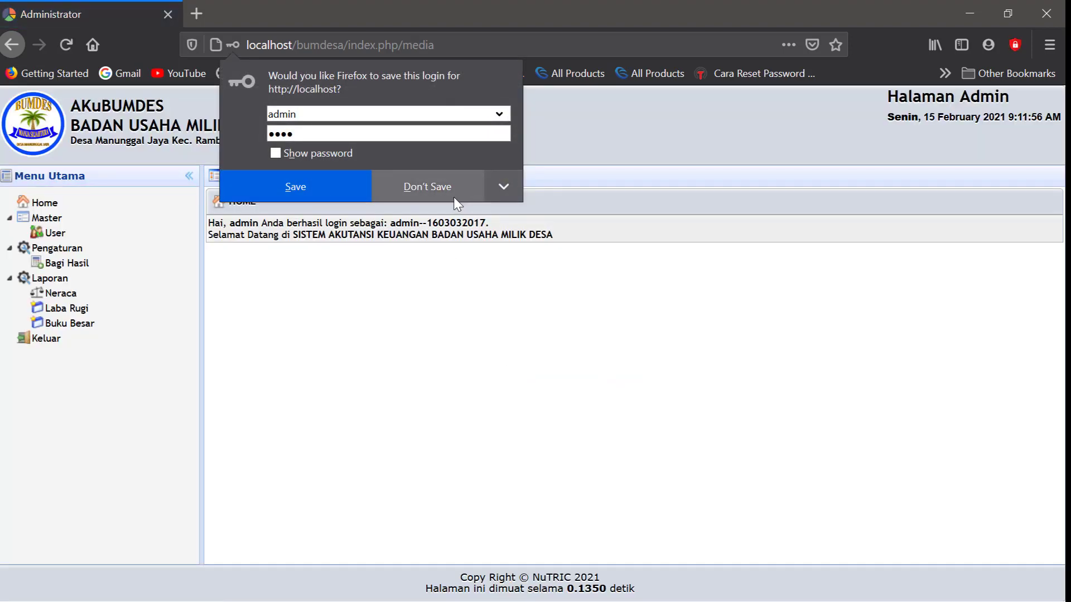
pyautogui.click(453, 196)
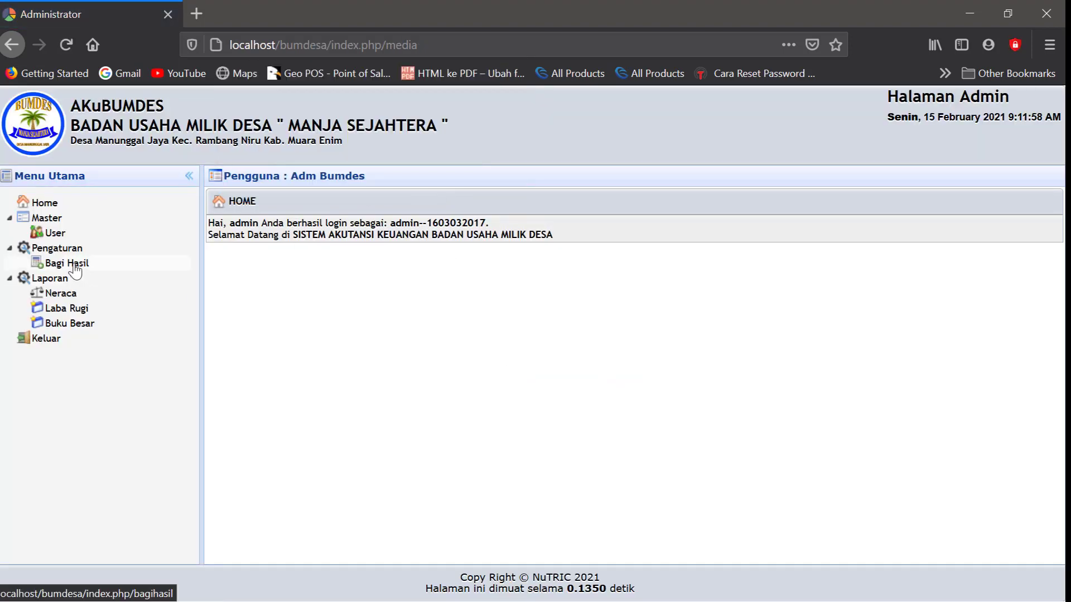
# From Pengaturan > Bagi Hasil, save a new entry Penambahan Modal Usaha at 40%
pyautogui.click(61, 264)
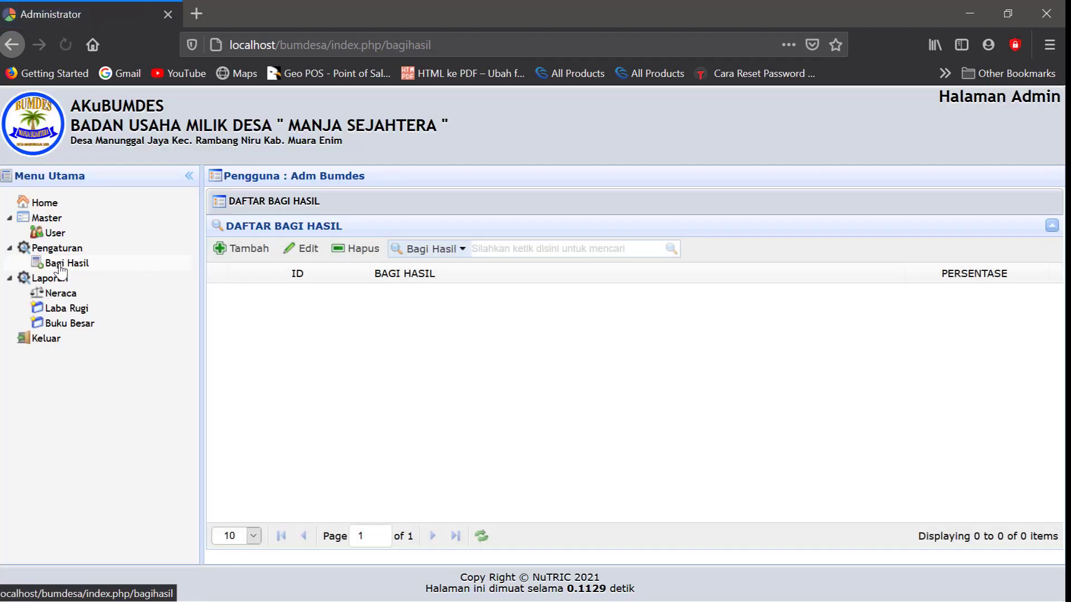
pyautogui.click(260, 252)
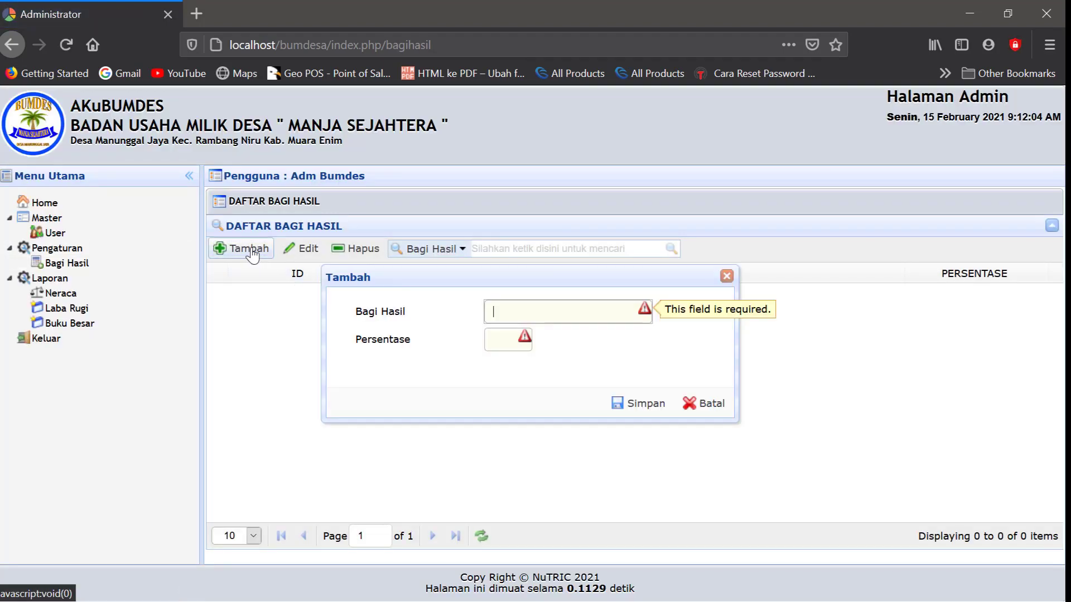
pyautogui.click(508, 311)
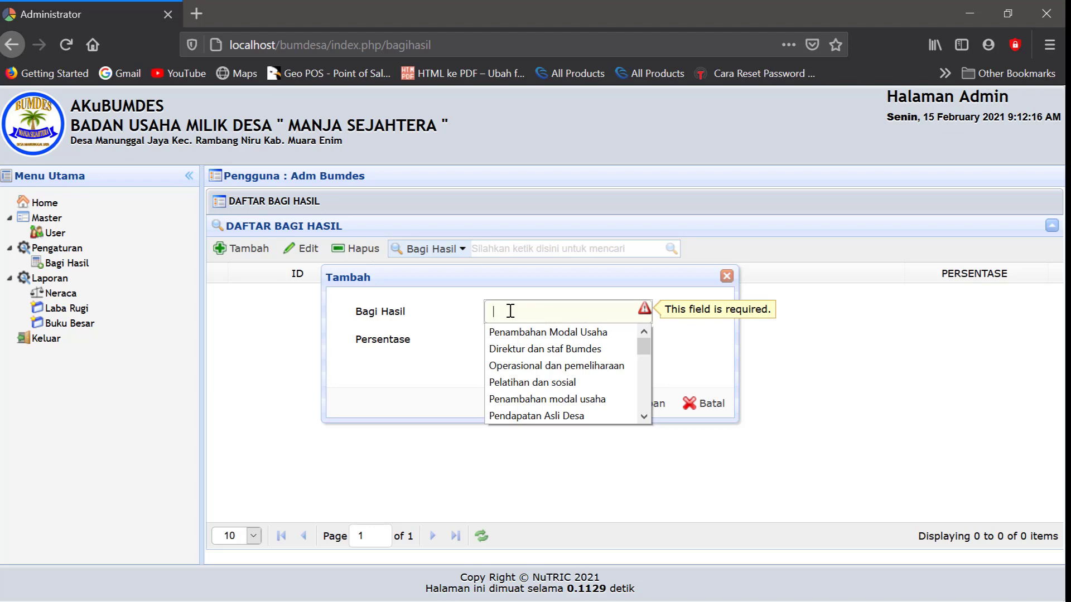
pyautogui.click(519, 332)
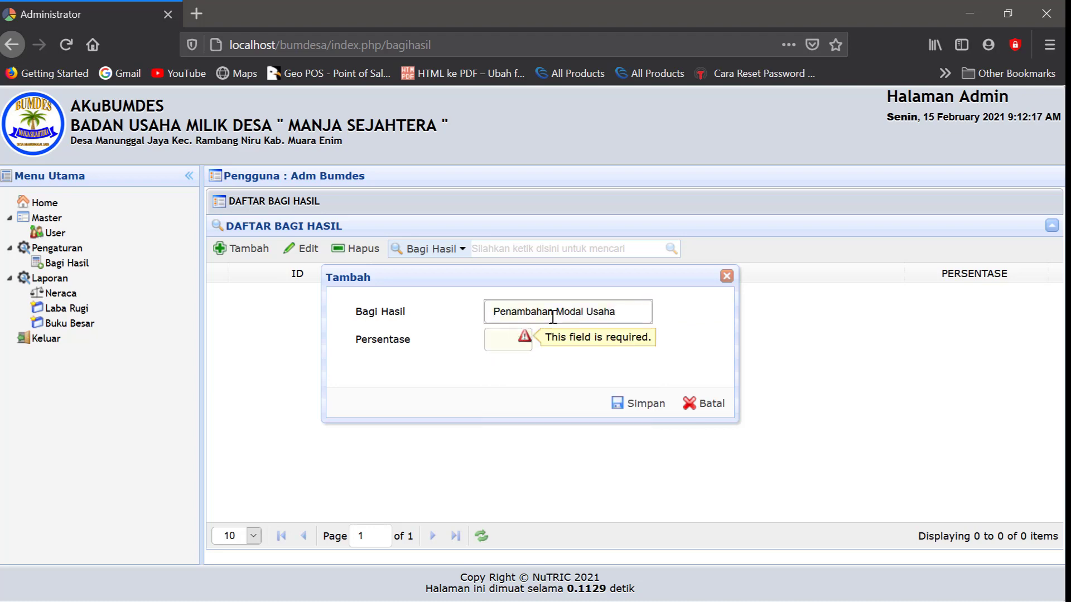
pyautogui.click(497, 339)
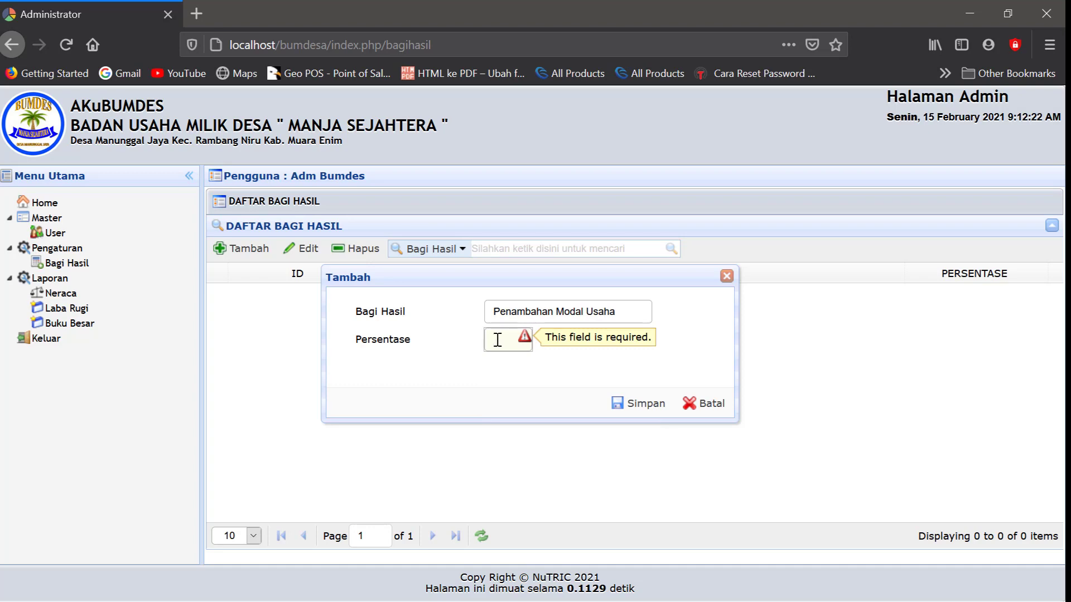
pyautogui.write('40')
pyautogui.click(502, 360)
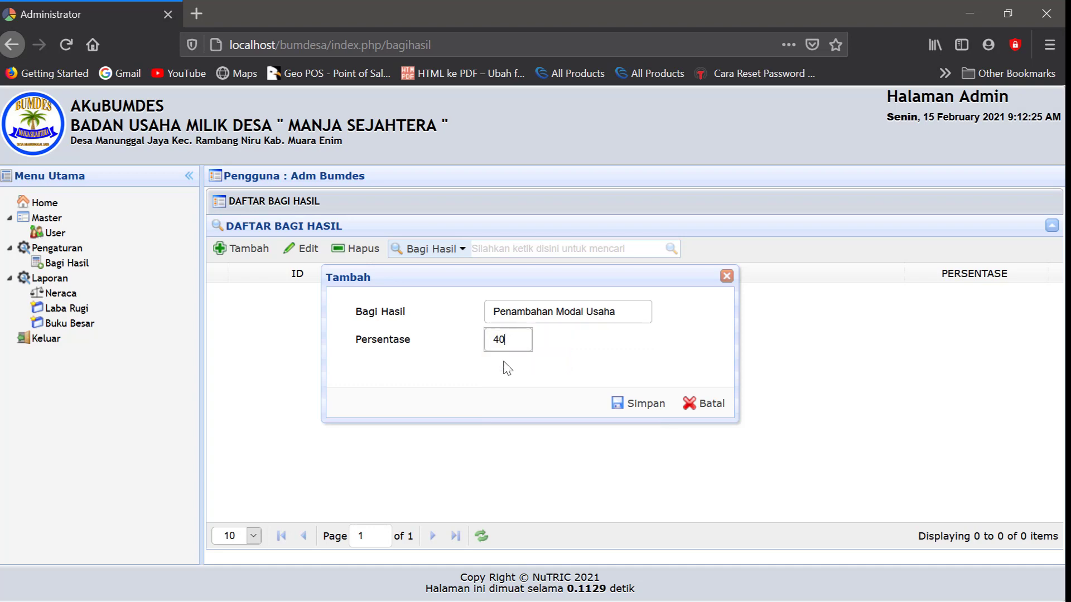
pyautogui.click(642, 404)
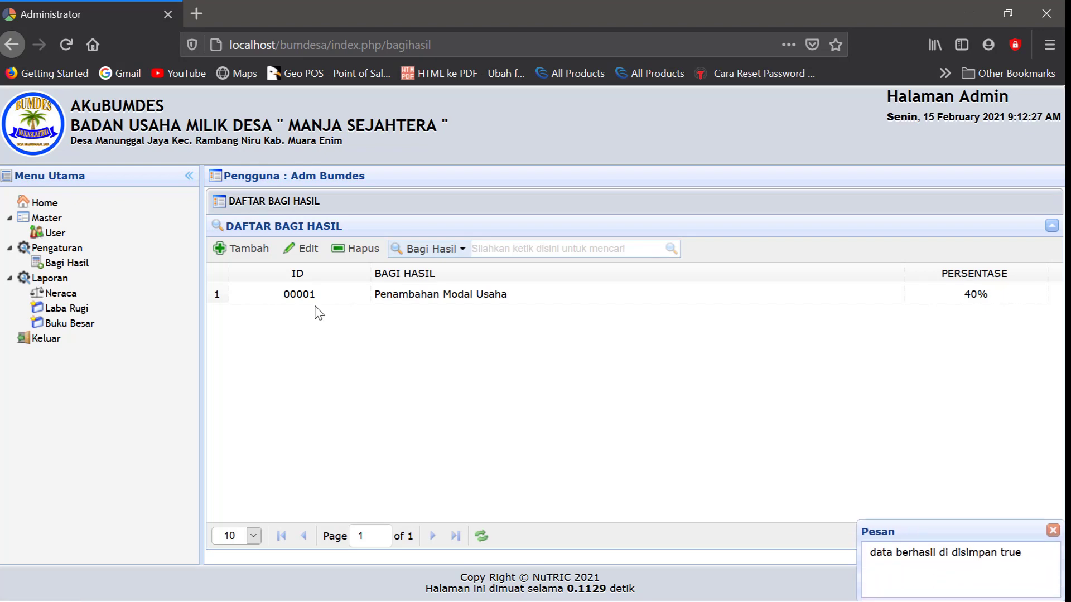
# Fill a new Bagi Hasil entry with Pendapatan Asli Desa at 40% and save it
pyautogui.click(247, 255)
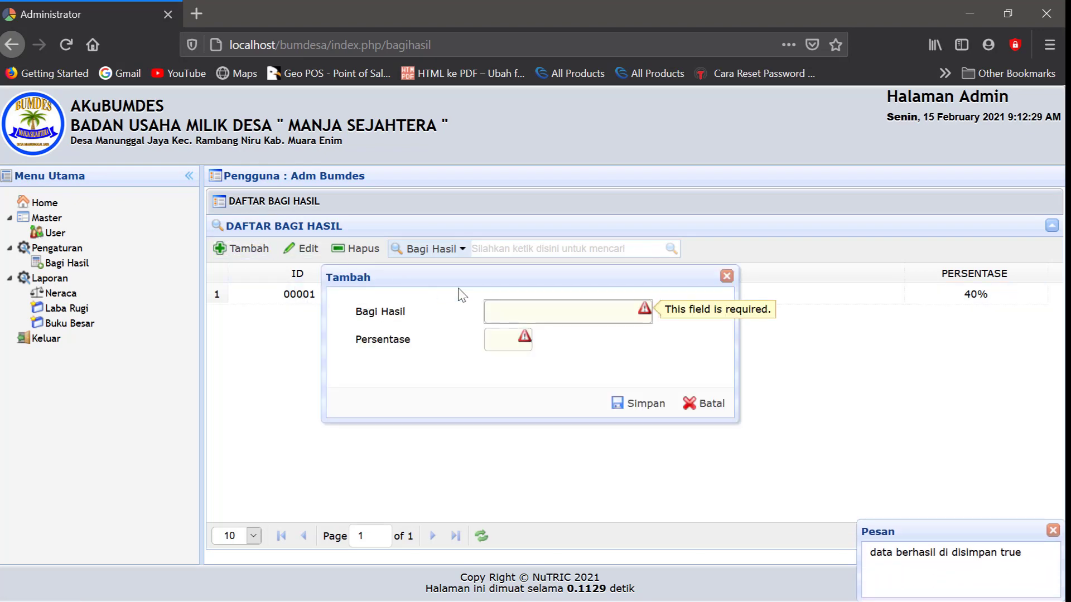
pyautogui.click(498, 309)
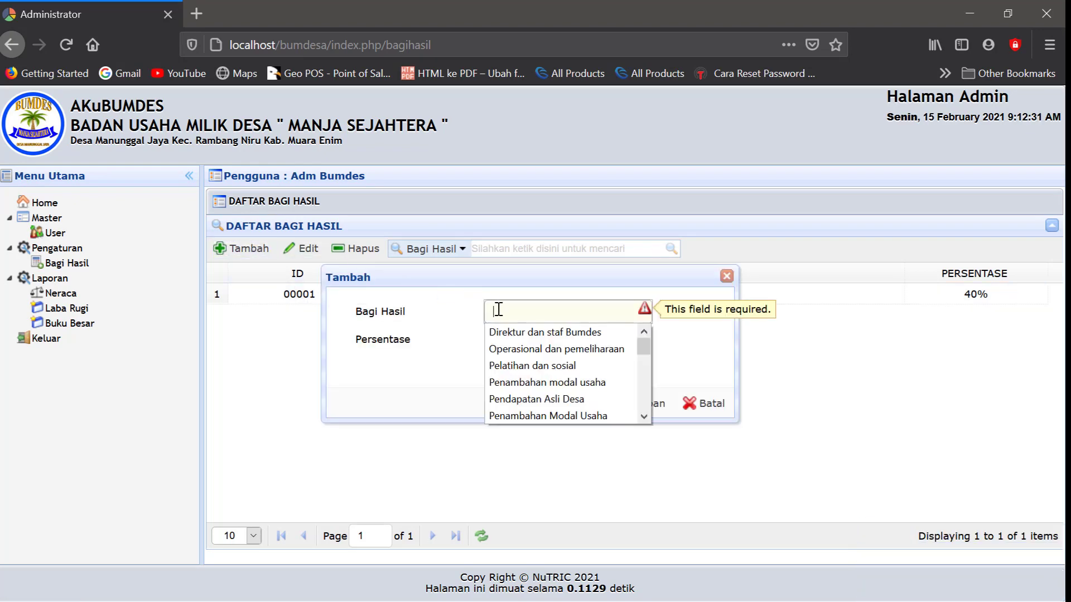
pyautogui.write('Pen')
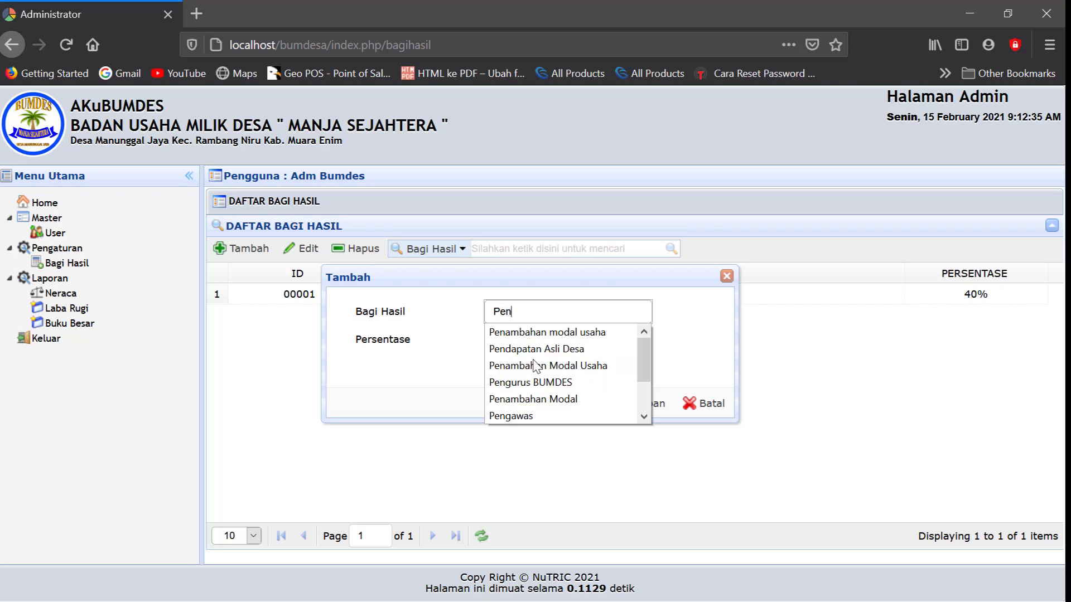
pyautogui.write('da')
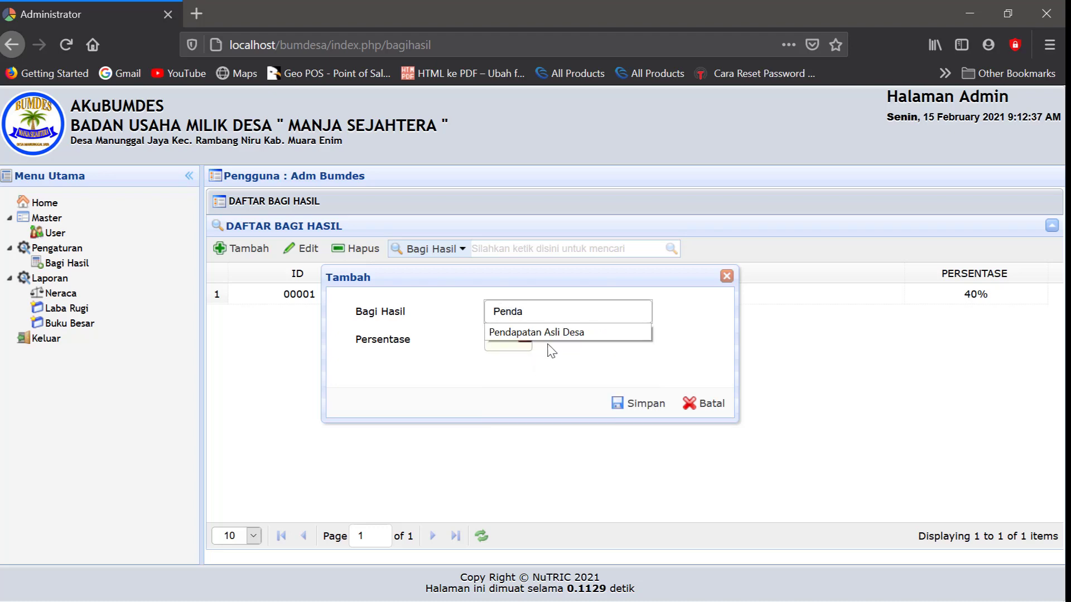
pyautogui.click(562, 341)
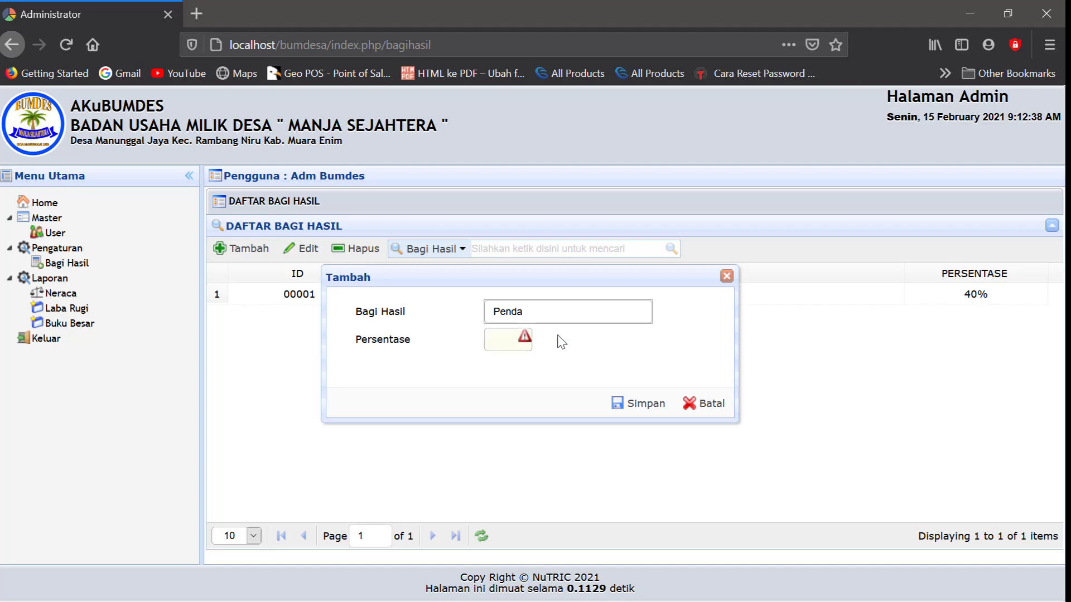
pyautogui.click(508, 344)
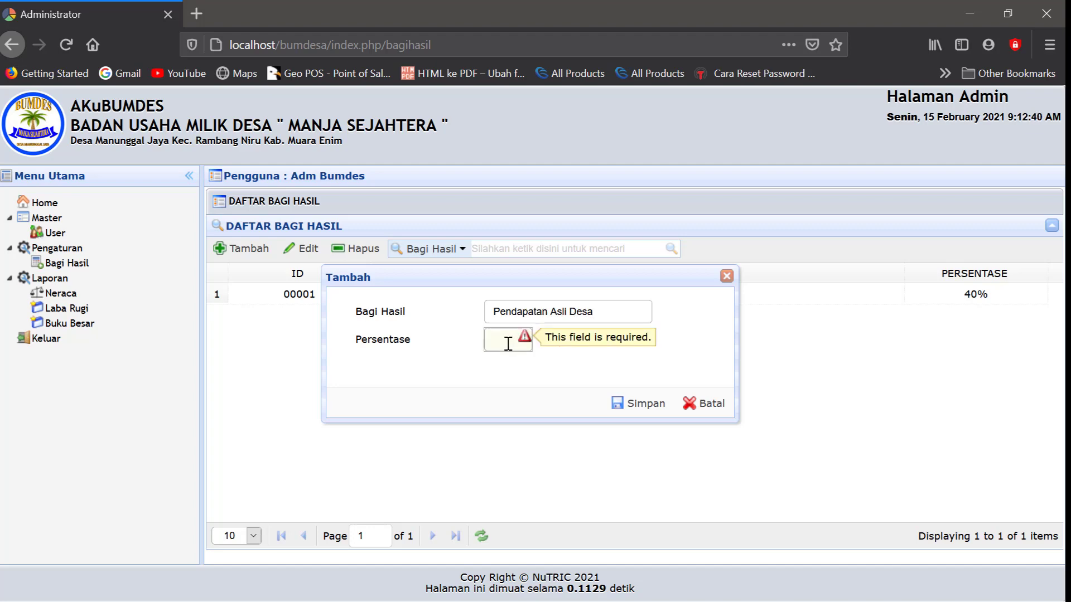
pyautogui.write('40')
pyautogui.click(505, 365)
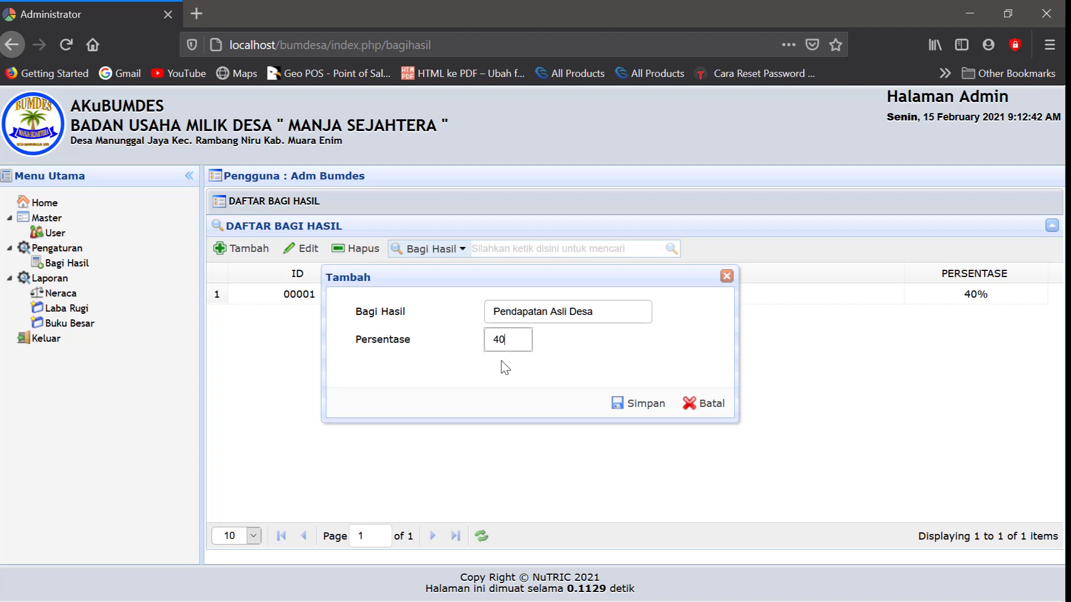
pyautogui.click(633, 405)
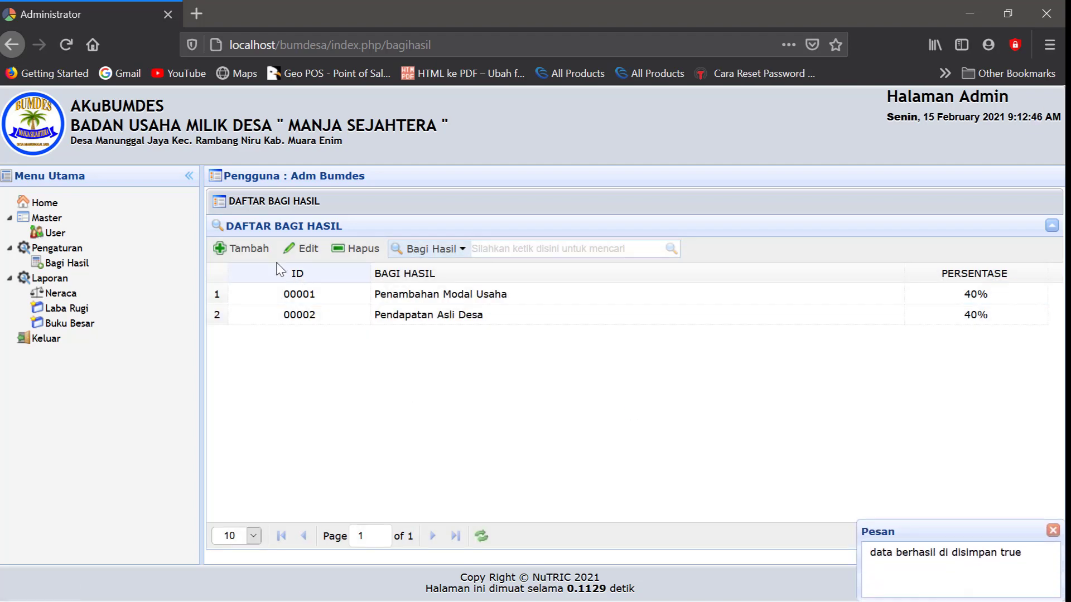
# Fill a new Bagi Hasil entry with Pengurus BUMDES at 10% and save it
pyautogui.click(238, 248)
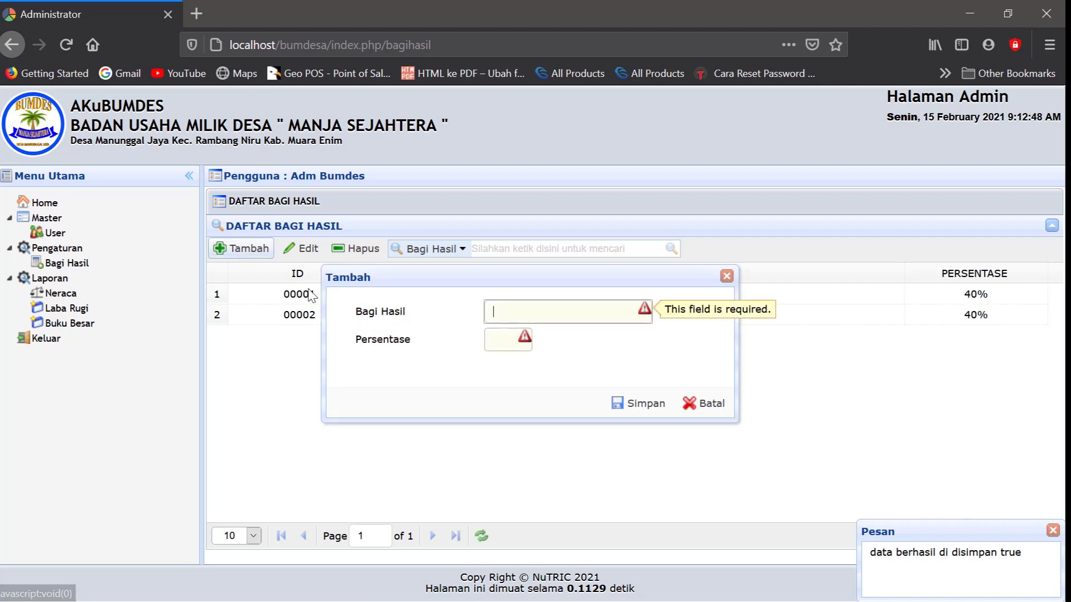
pyautogui.click(493, 311)
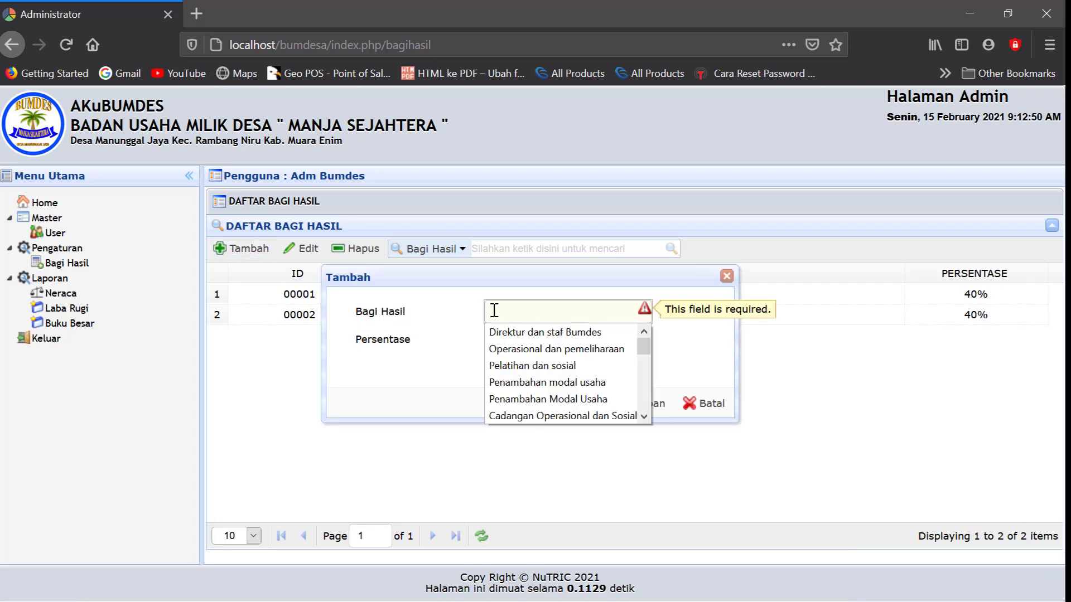
pyautogui.write('P')
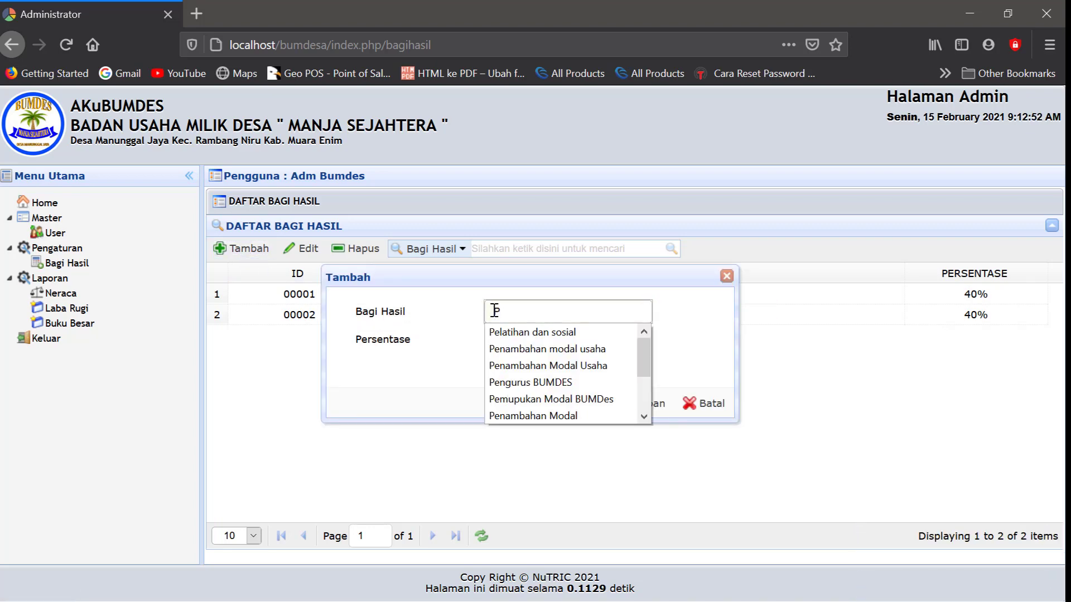
pyautogui.press('BackSpace')
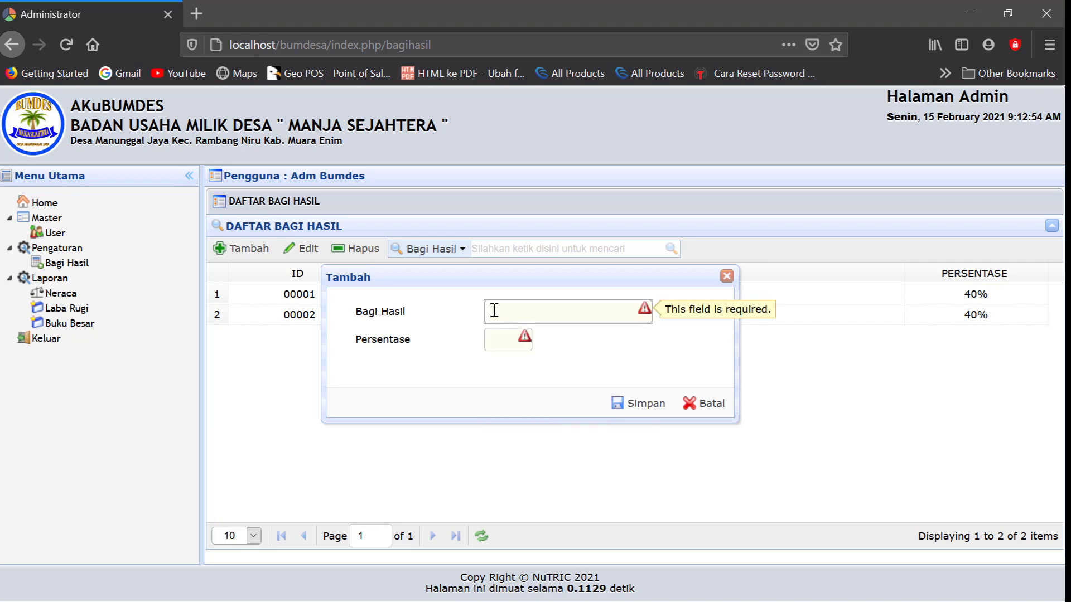
pyautogui.write('Pengur')
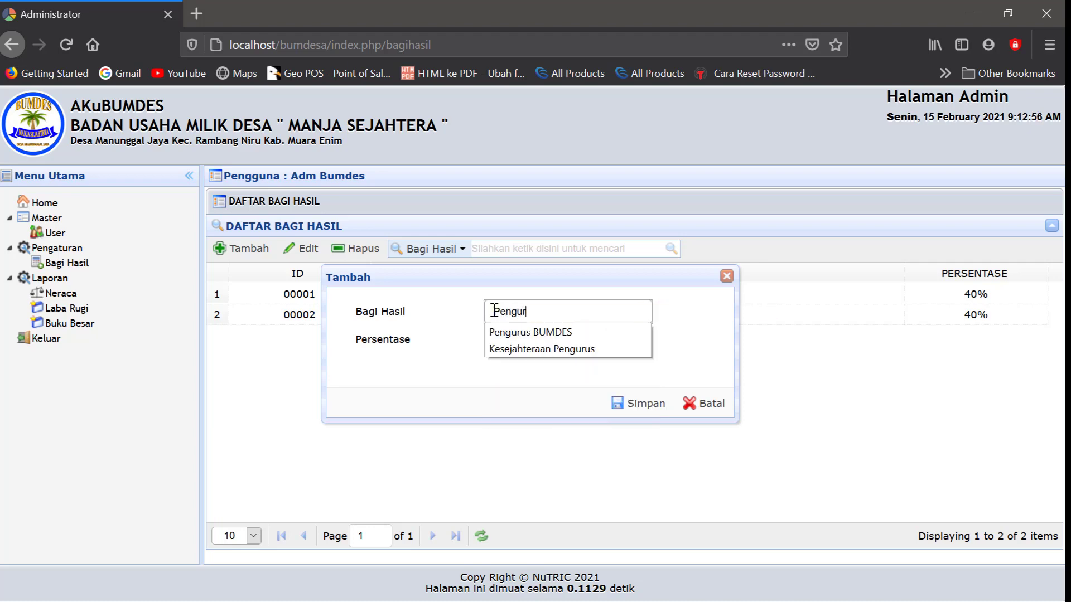
pyautogui.write('us')
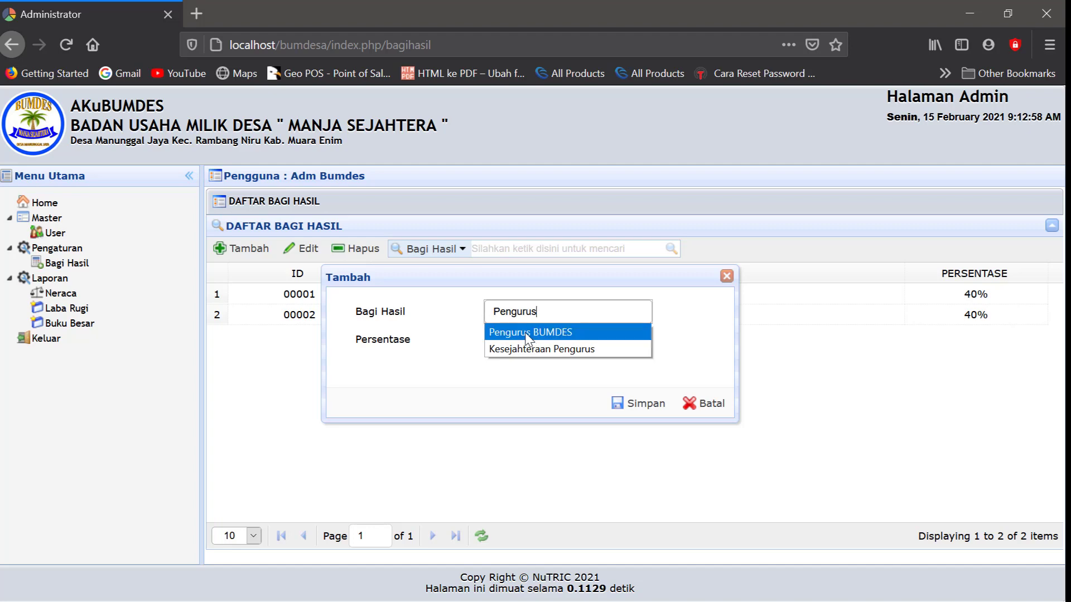
pyautogui.click(527, 333)
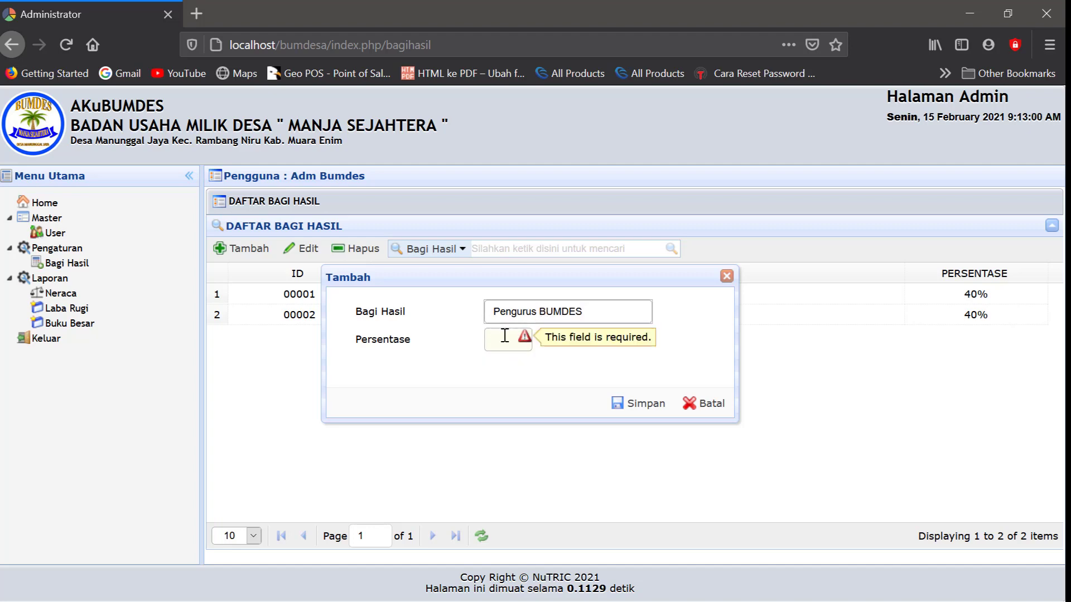
pyautogui.click(496, 338)
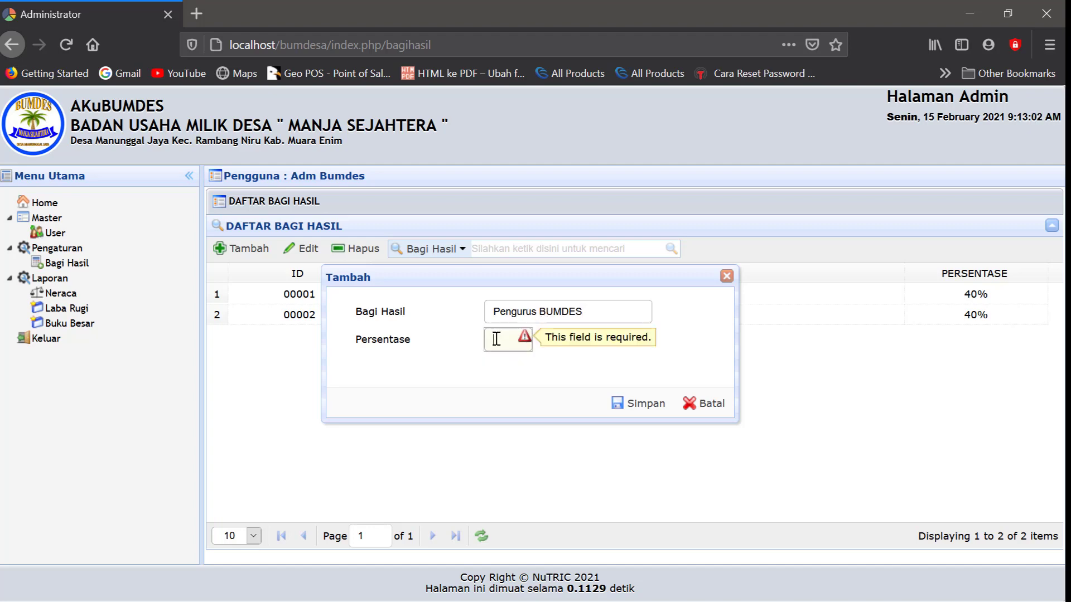
pyautogui.write('10')
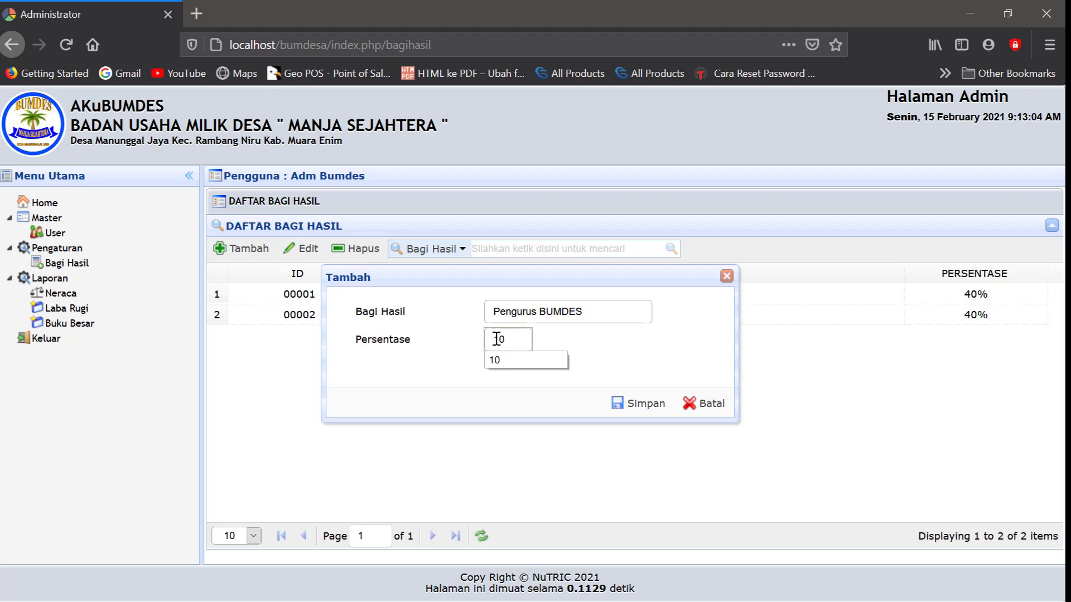
pyautogui.click(508, 362)
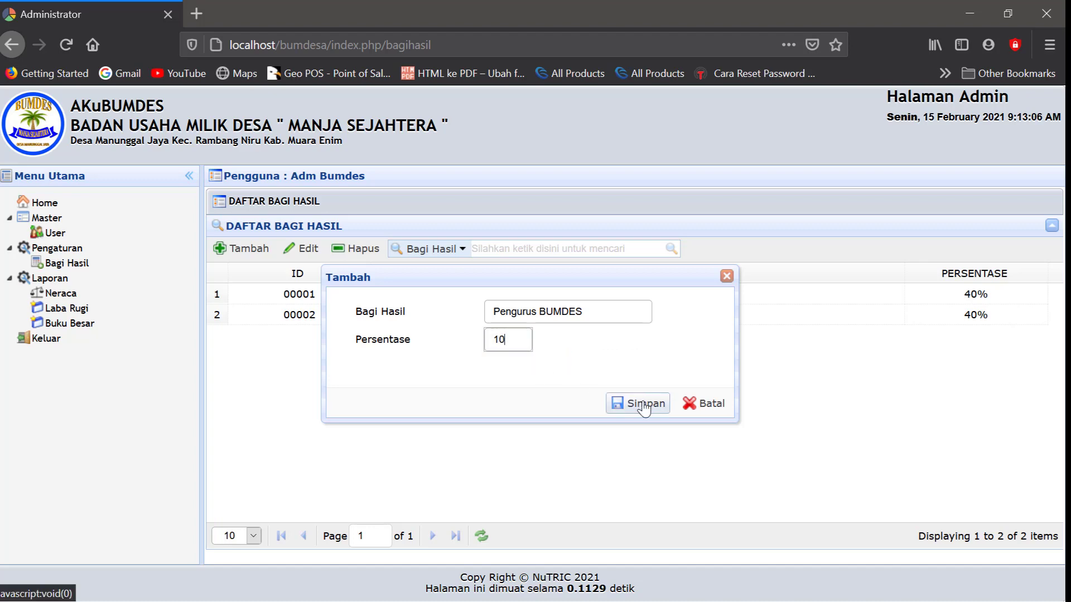
pyautogui.click(641, 406)
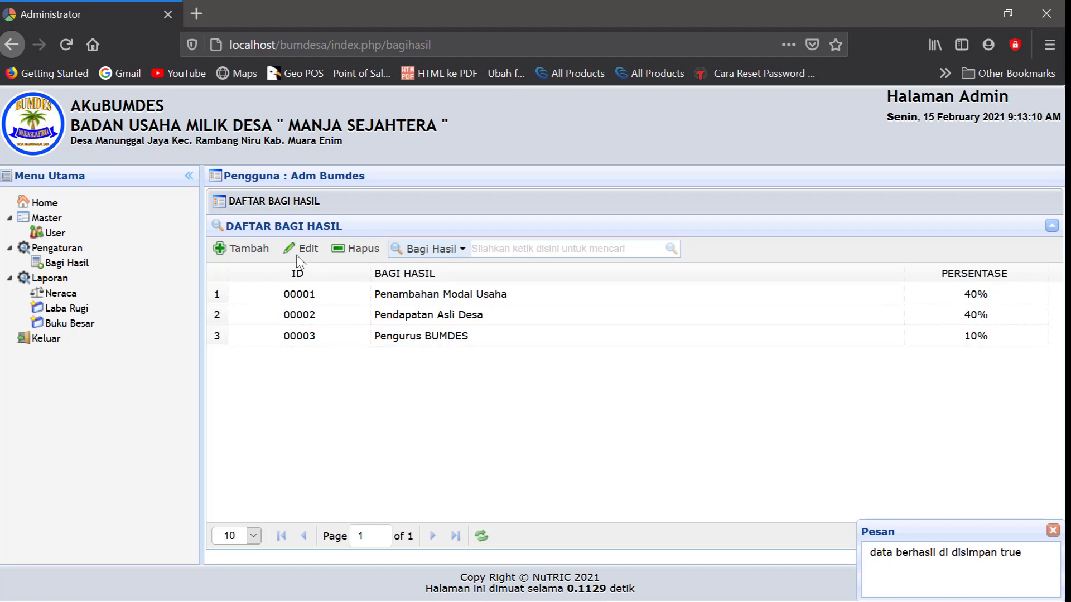
# Enter the name 'Dana Cadangan dan Sosial' with Persentase 10 in a new entry and save it
pyautogui.click(244, 249)
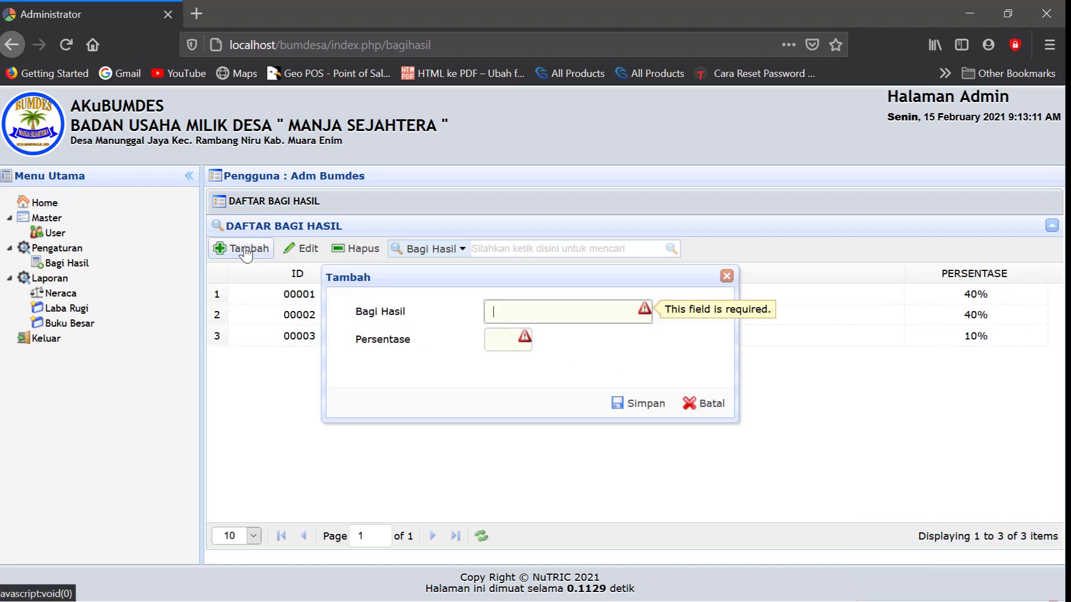
pyautogui.click(509, 308)
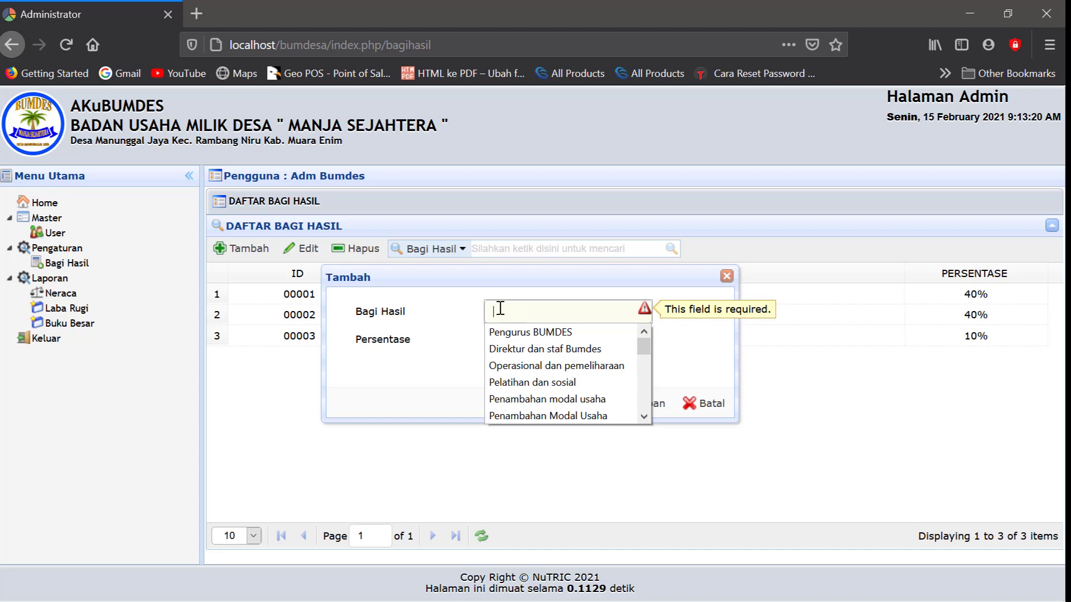
pyautogui.click(500, 309)
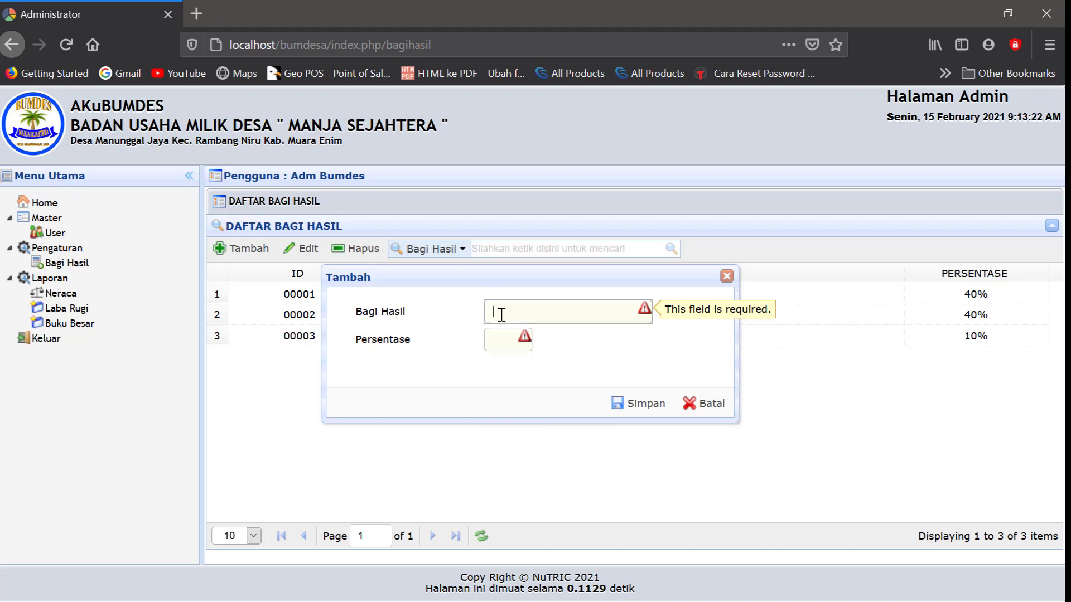
pyautogui.click(501, 314)
pyautogui.write('Dana')
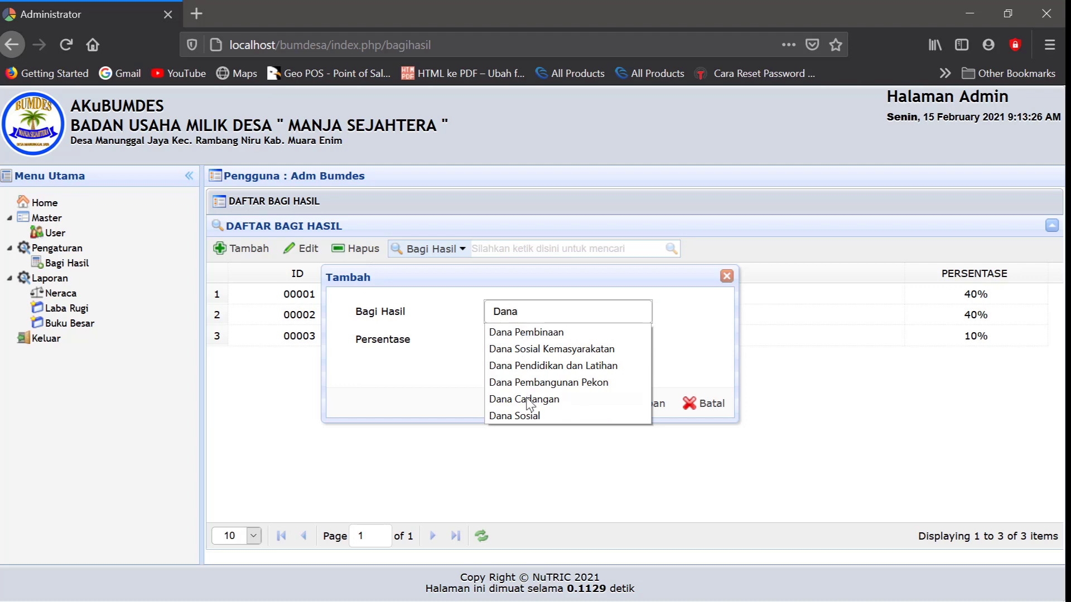
pyautogui.click(524, 398)
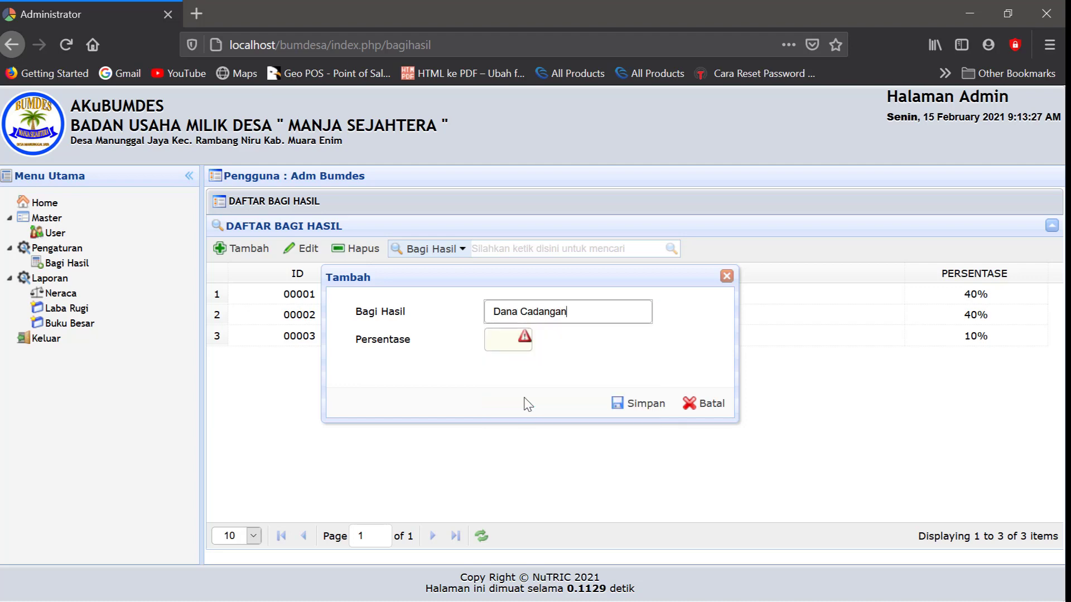
pyautogui.click(501, 337)
pyautogui.write('10')
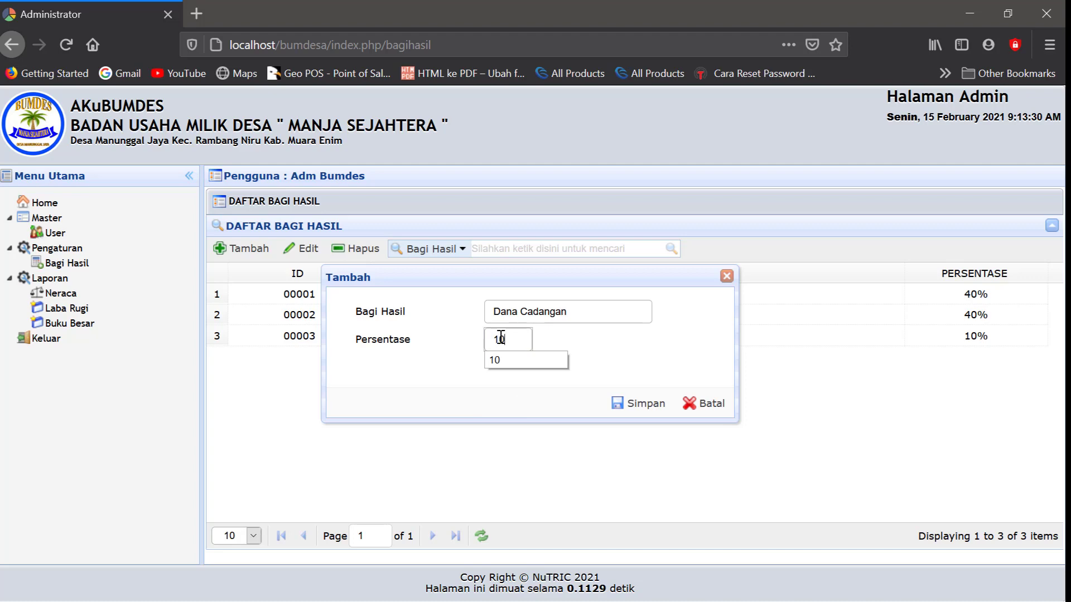
pyautogui.click(498, 362)
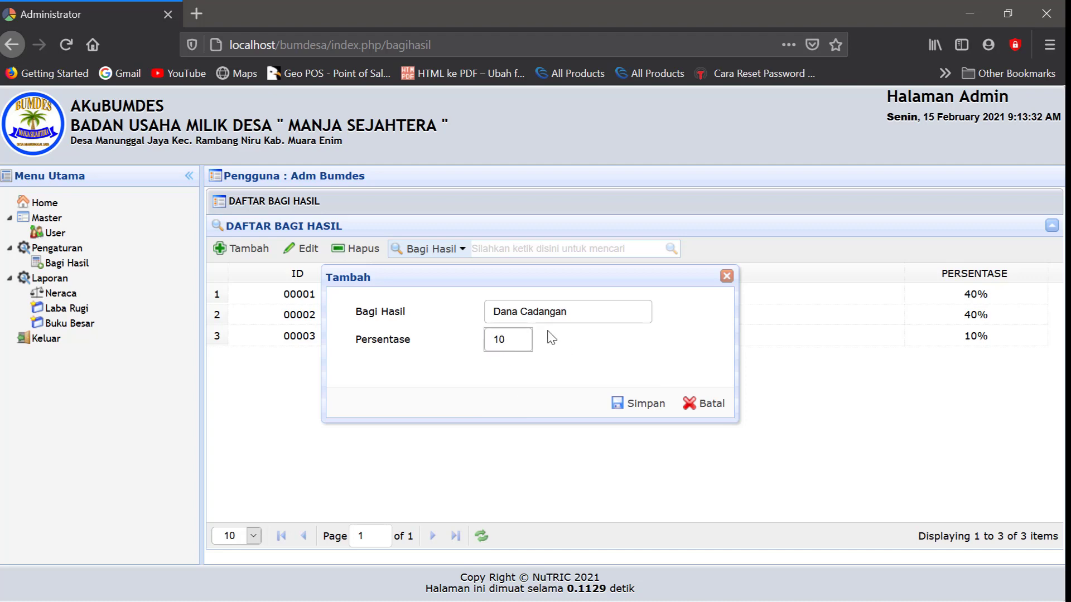
pyautogui.click(577, 309)
pyautogui.write('da')
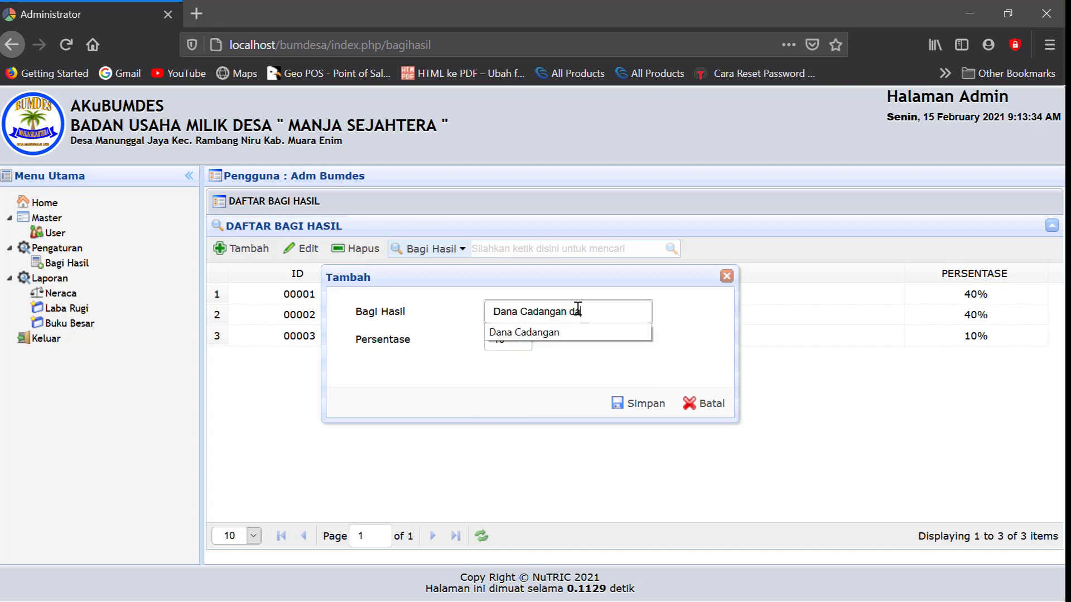
pyautogui.write('n Sosial')
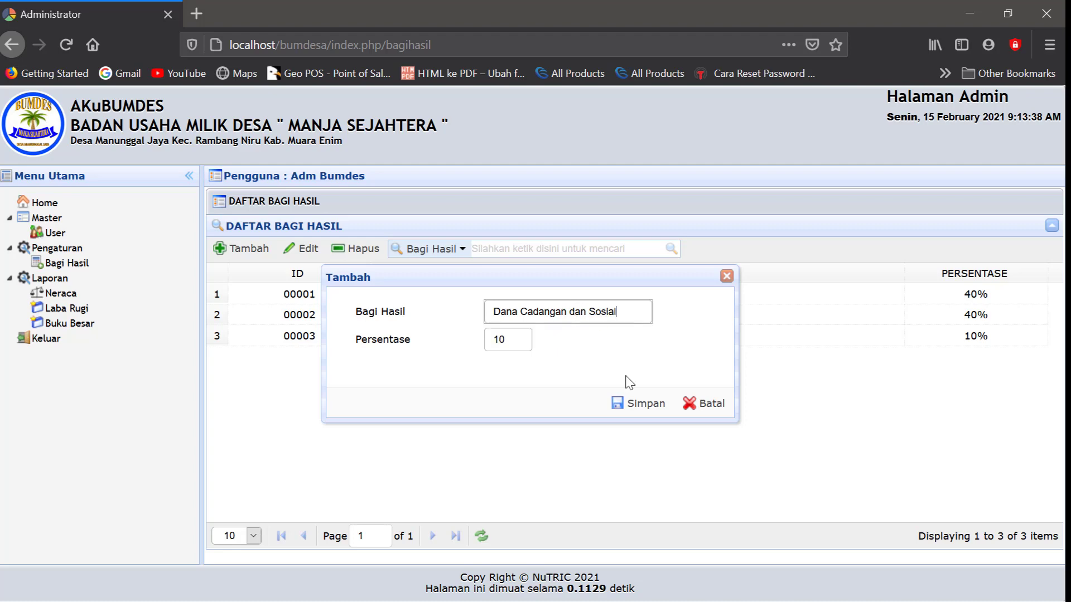
pyautogui.click(641, 404)
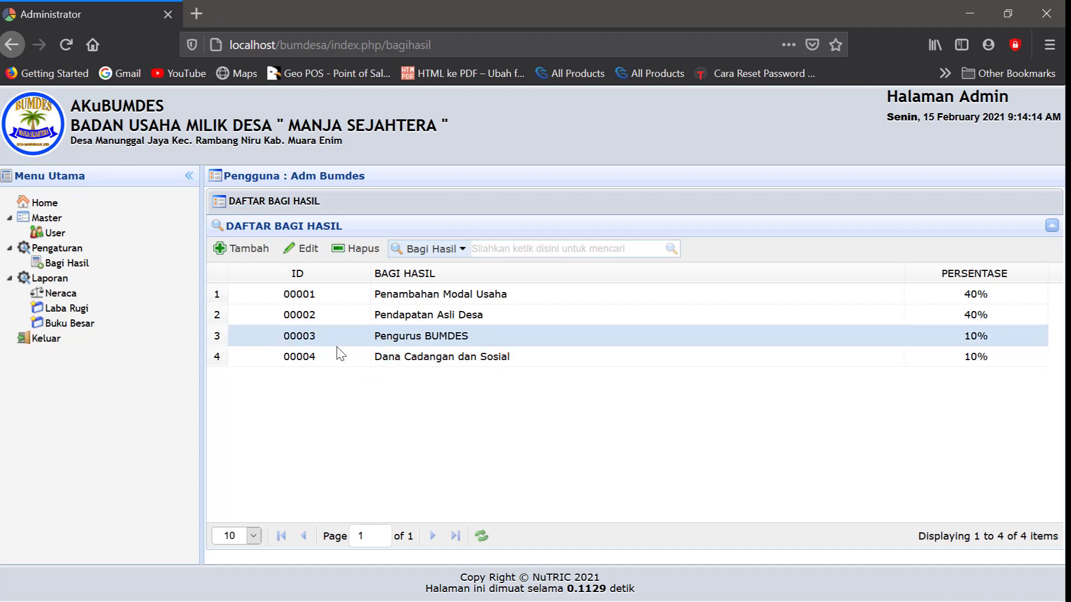
# Point out the new Dana Cadangan dan Sosial and Pengurus BUMDES rows in the list
pyautogui.press('Up')
pyautogui.click(326, 329)
pyautogui.click(316, 359)
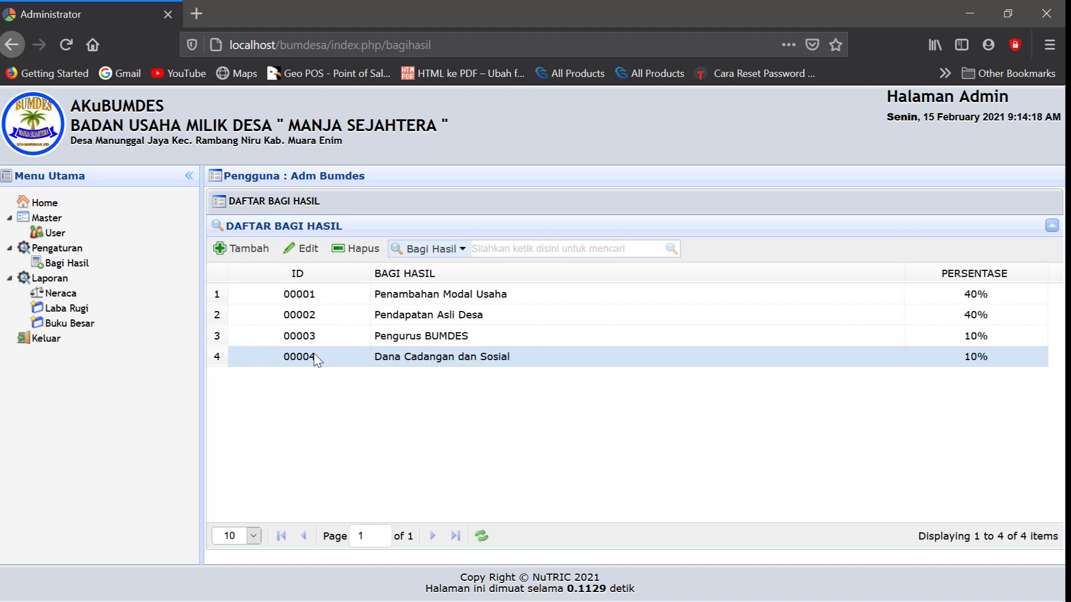
pyautogui.click(290, 294)
pyautogui.click(281, 339)
# Log out of the admin account and try signing in with the dagang username
pyautogui.click(50, 342)
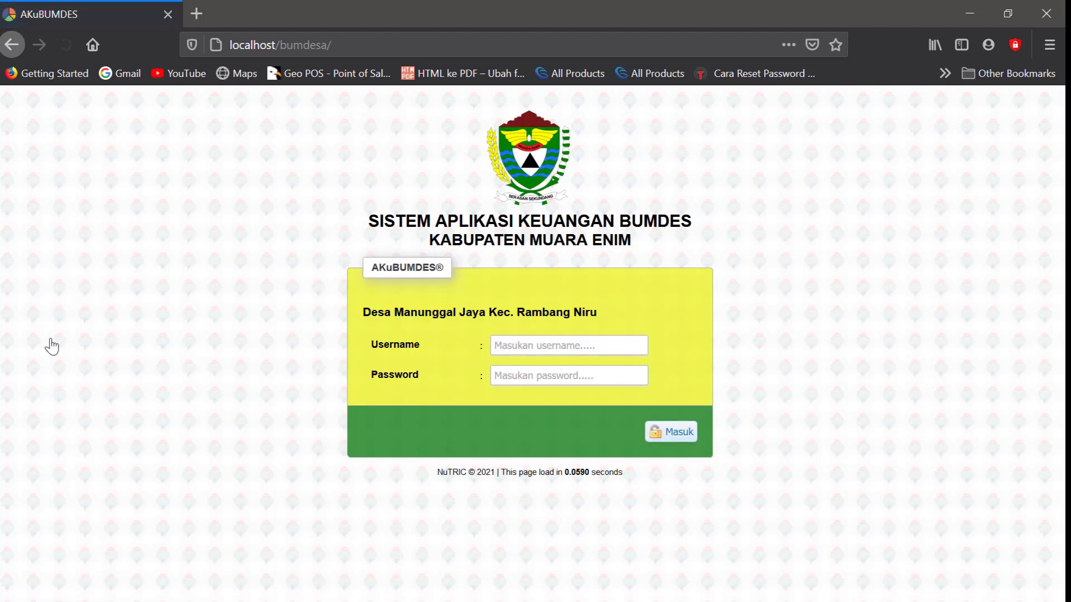
pyautogui.click(510, 345)
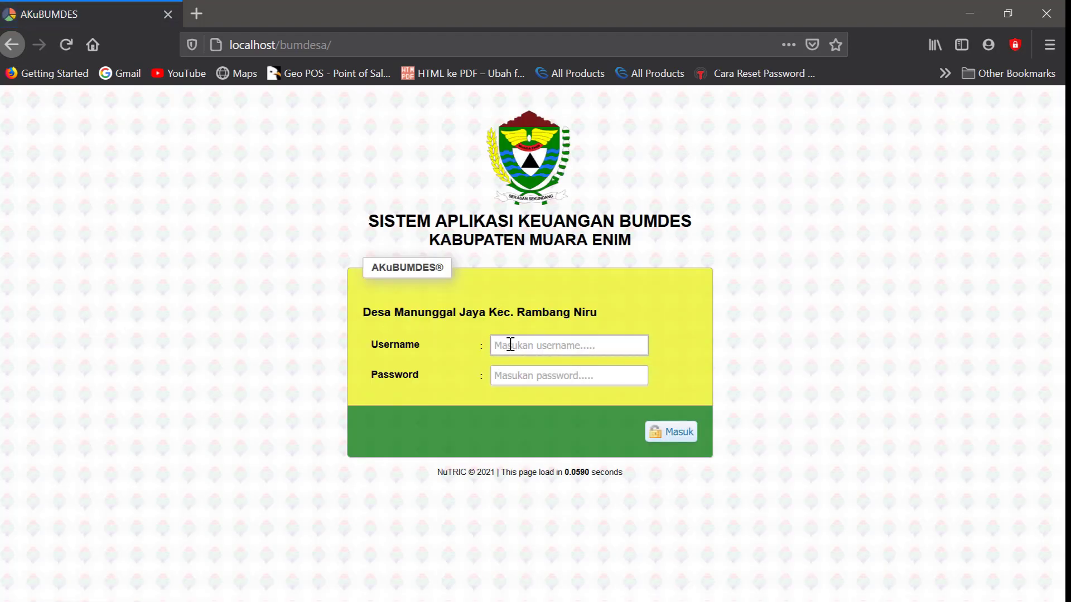
pyautogui.write('dagang')
pyautogui.click(511, 369)
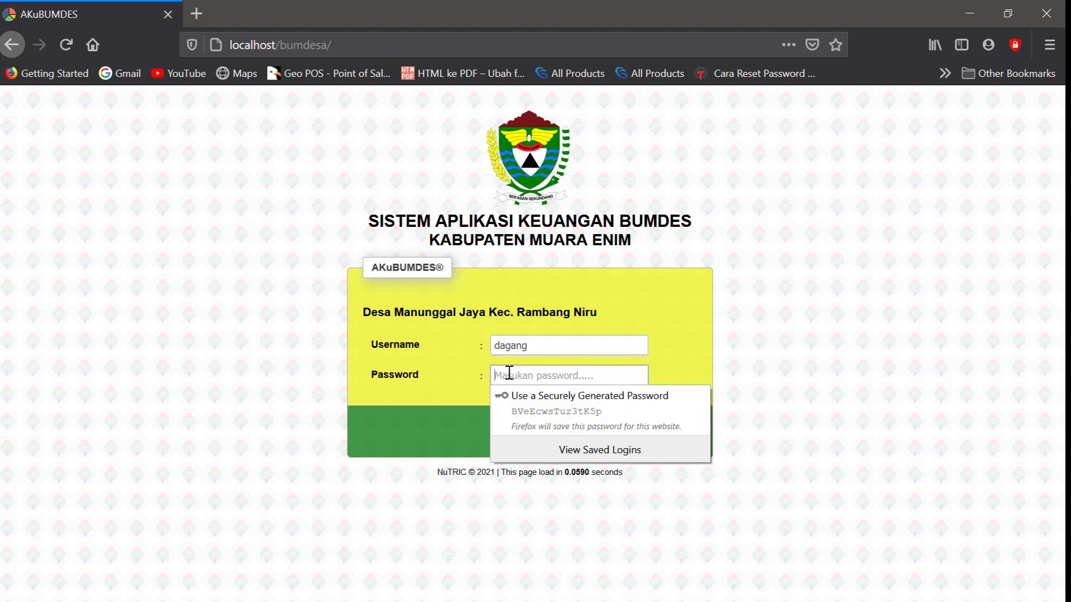
pyautogui.press('Escape')
pyautogui.write('•••••')
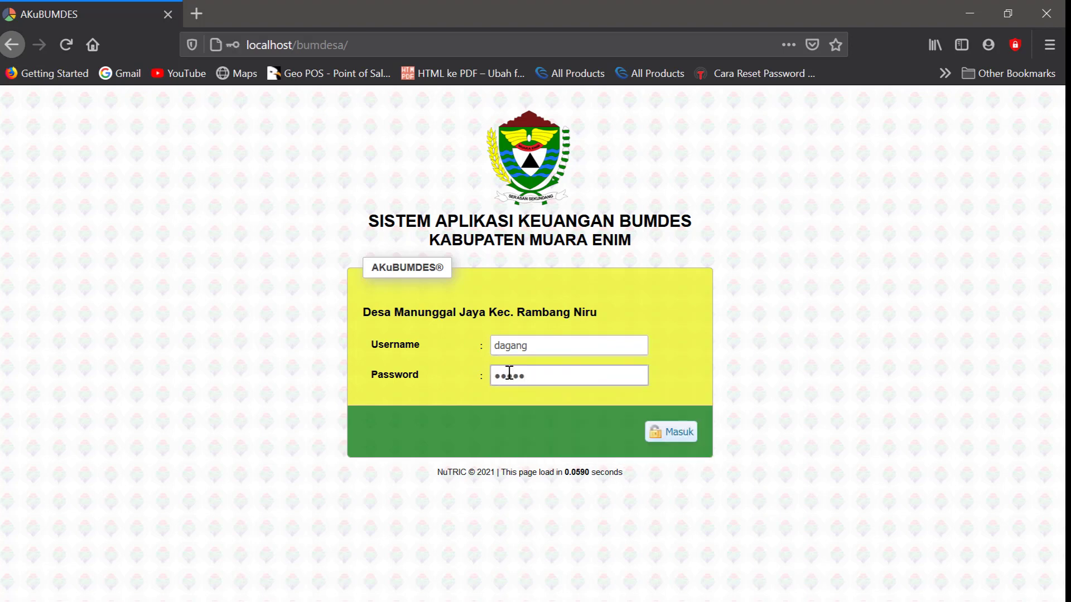
pyautogui.press('Return')
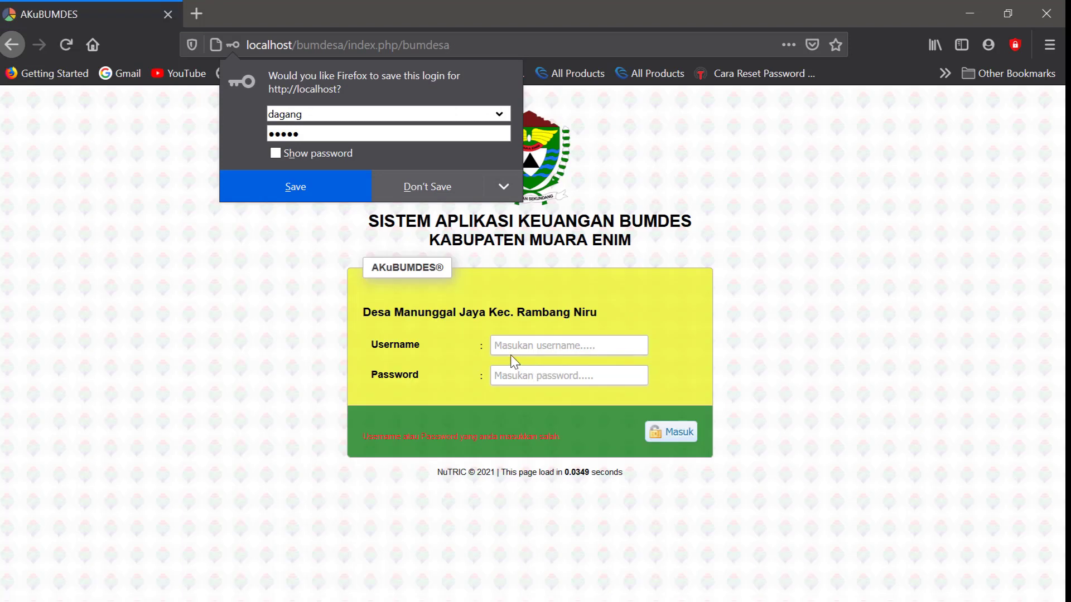
# Retry the dagang login with the corrected password and decline saving it in the browser
pyautogui.click(512, 350)
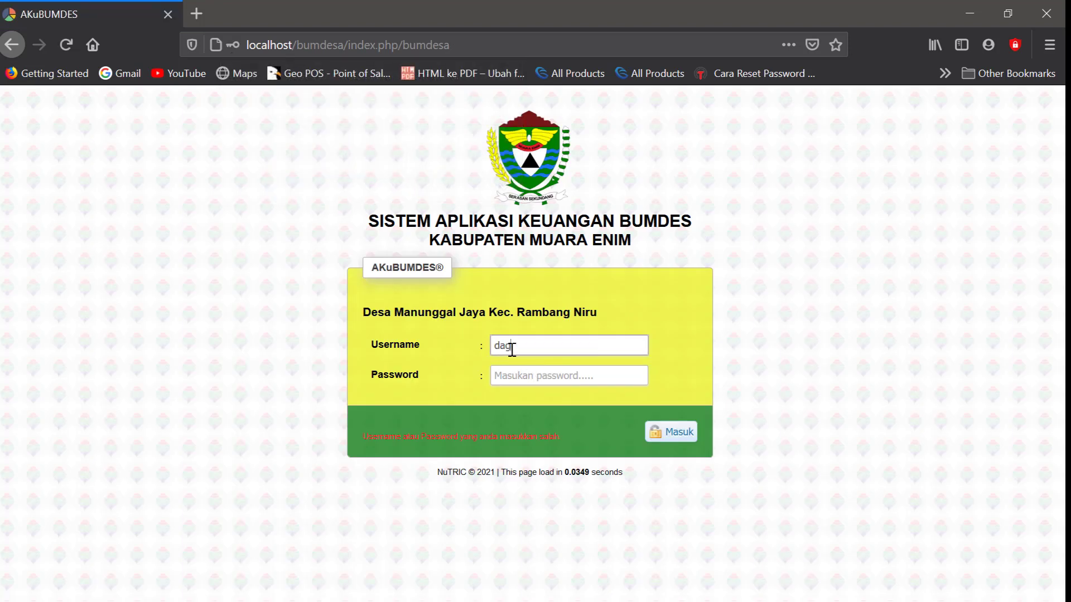
pyautogui.click(503, 381)
pyautogui.write('d')
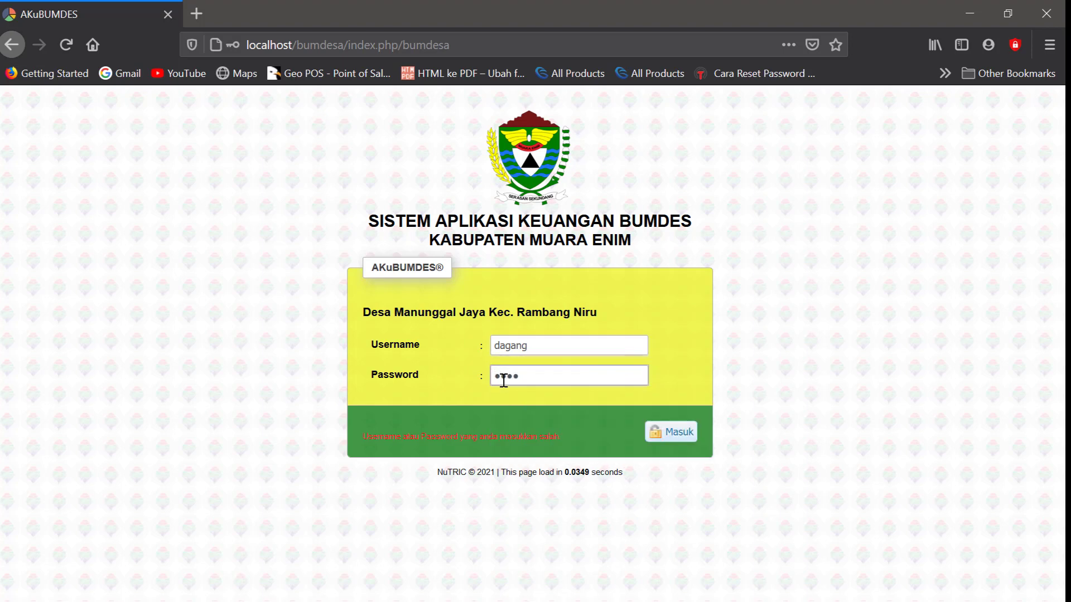
pyautogui.press('Return')
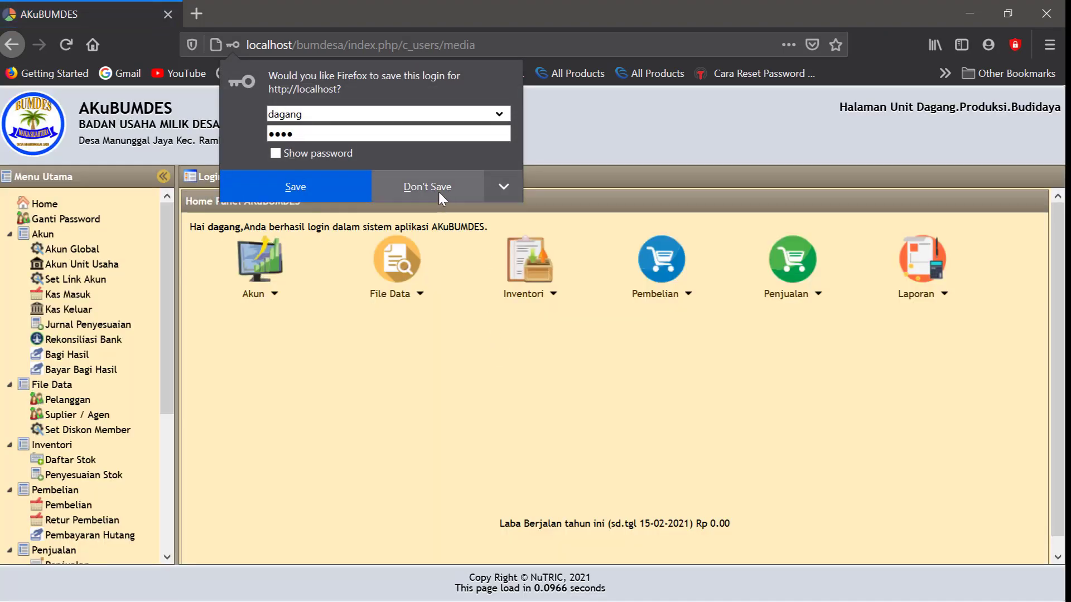
pyautogui.click(438, 190)
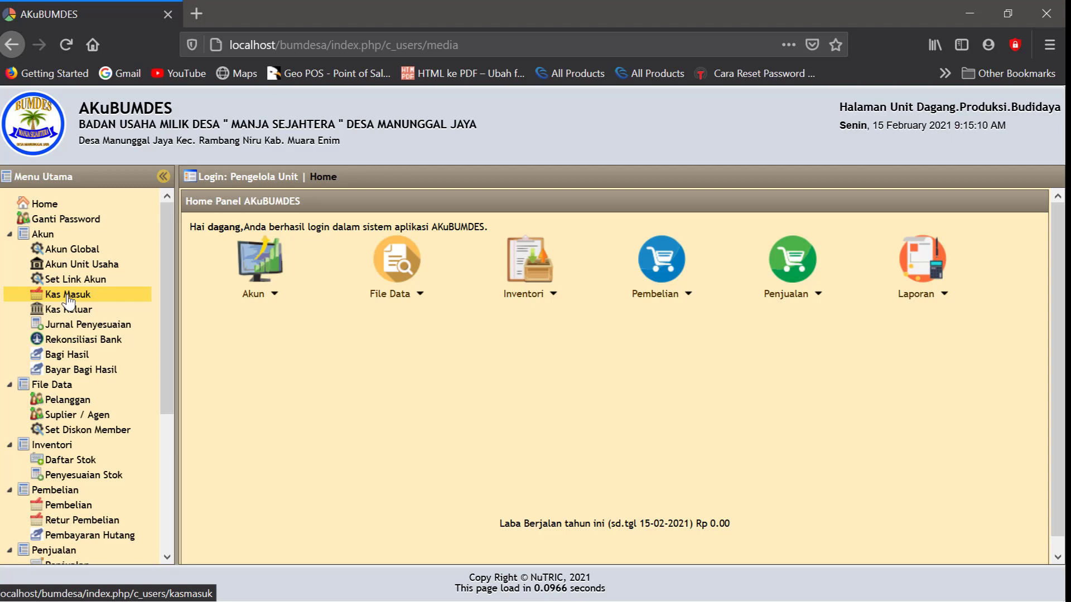
# Start a new Kas Masuk receipt dated 23-01-2020 into account 1111 Kas Unit Perdagangan
pyautogui.click(69, 301)
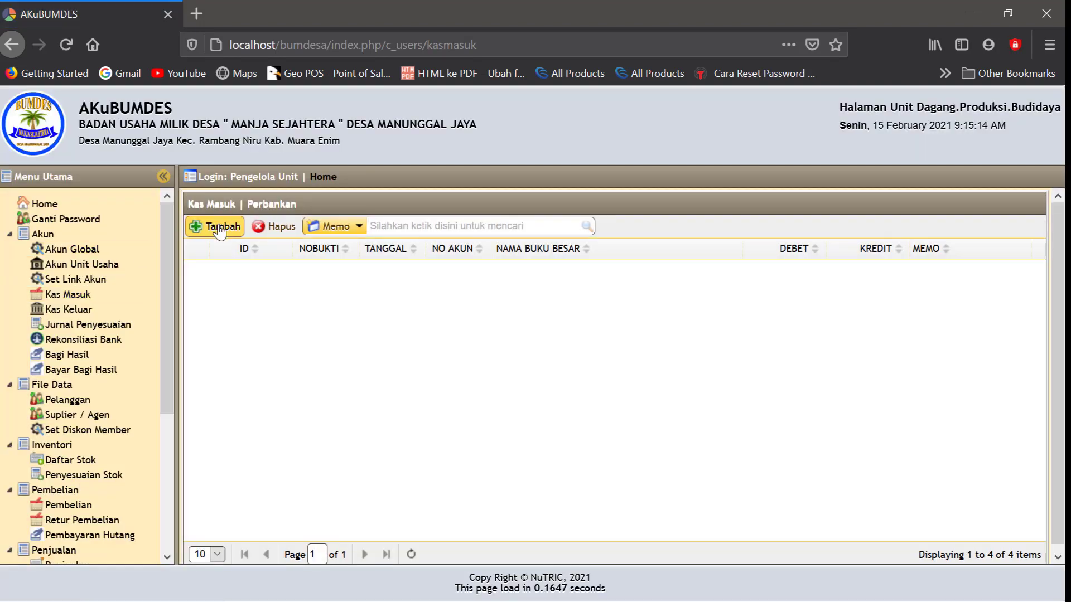
pyautogui.click(219, 228)
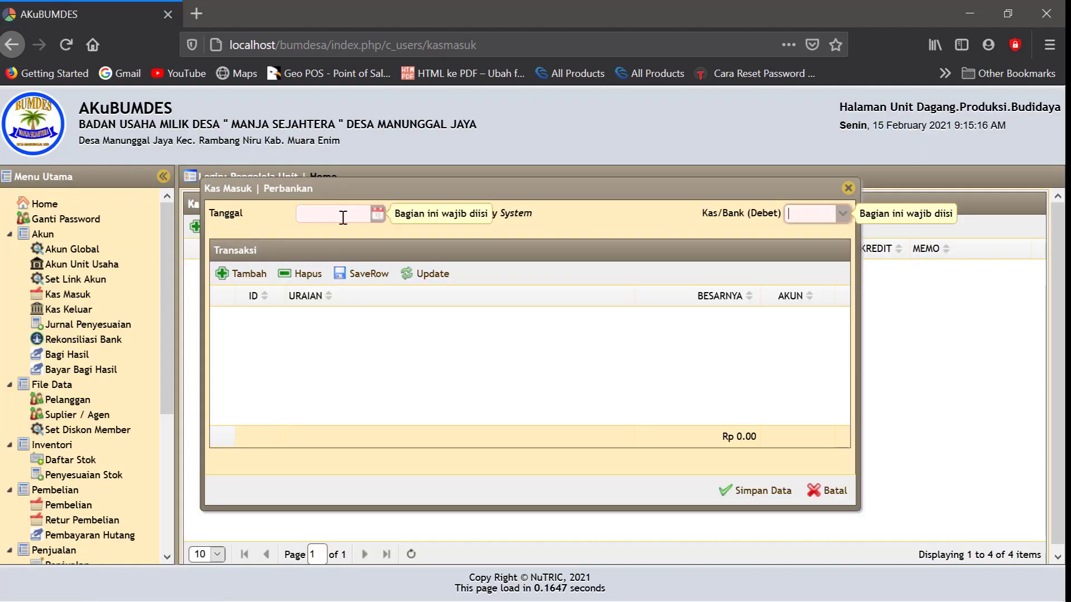
pyautogui.click(377, 216)
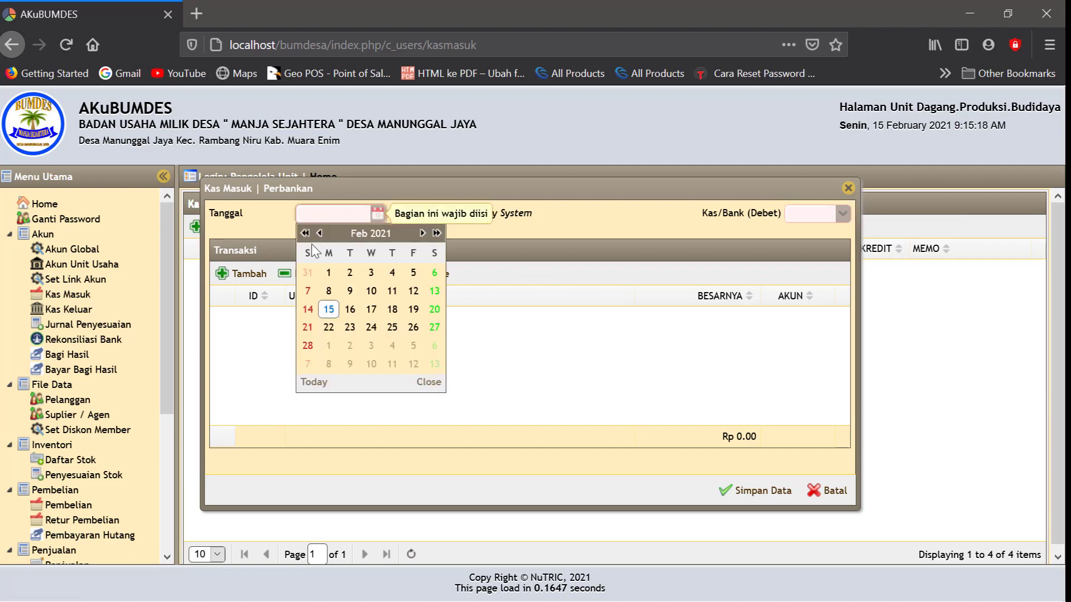
pyautogui.click(305, 233)
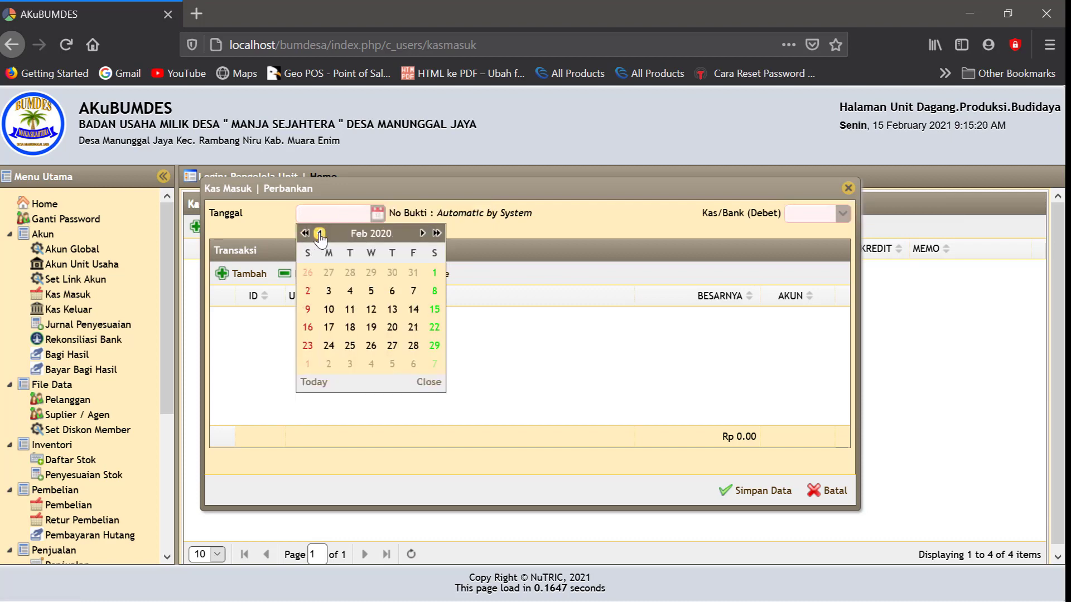
pyautogui.click(320, 233)
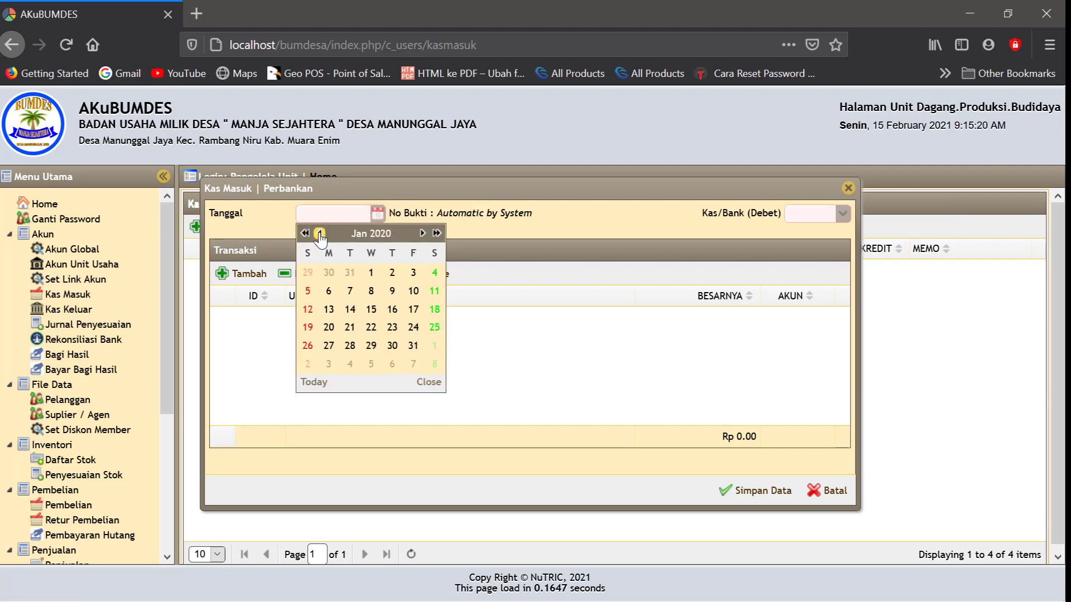
pyautogui.click(391, 330)
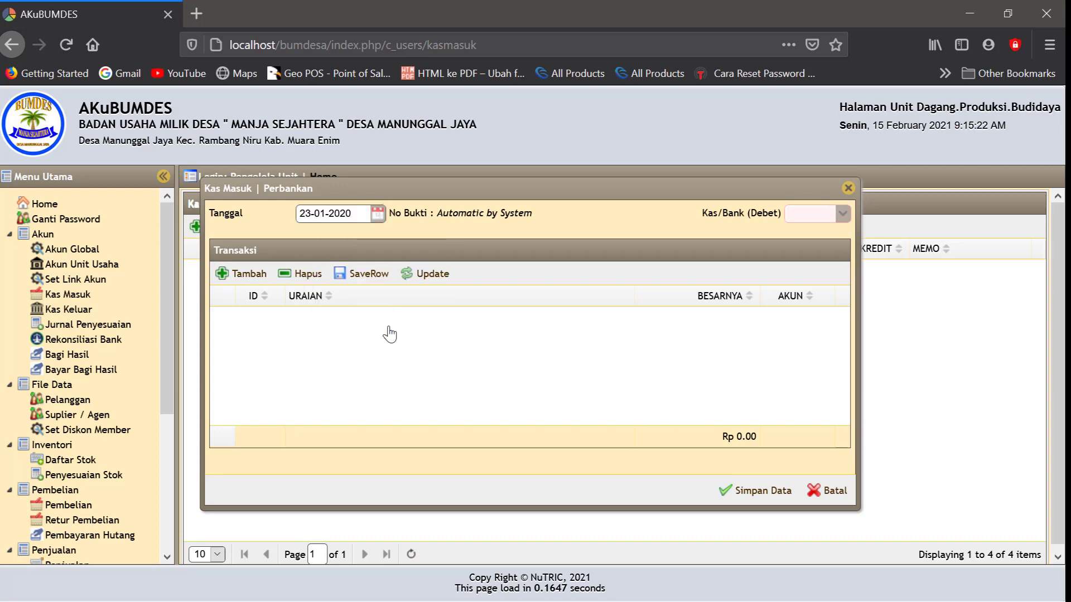
pyautogui.click(842, 215)
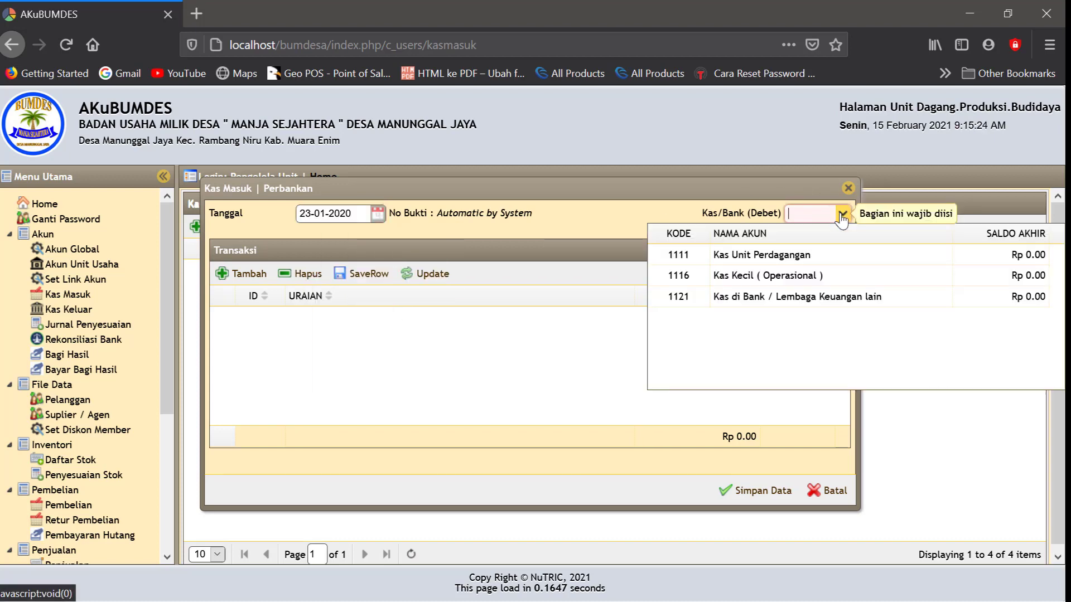
pyautogui.click(767, 258)
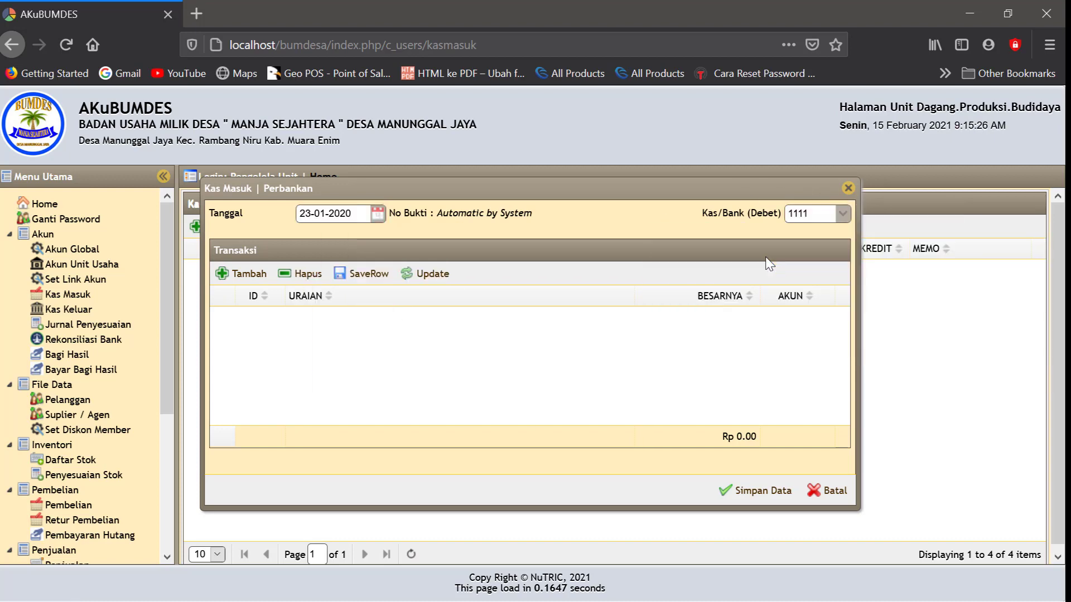
# Add a 4420 Pendapatan Lain Lain line 'Laba' for Rp 1,000,000 and save the receipt
pyautogui.click(258, 279)
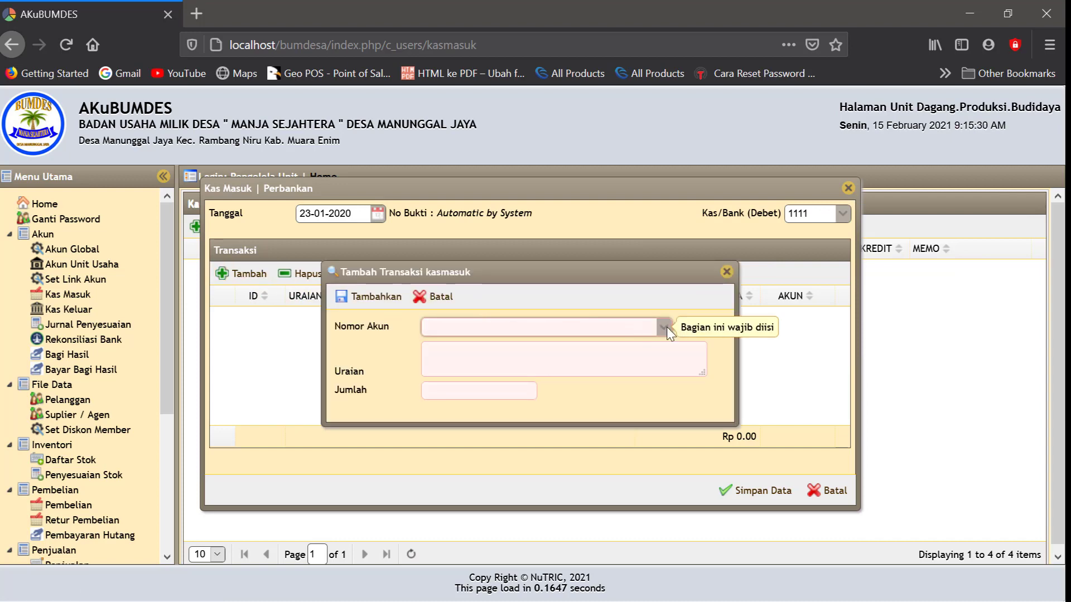
pyautogui.write('penda')
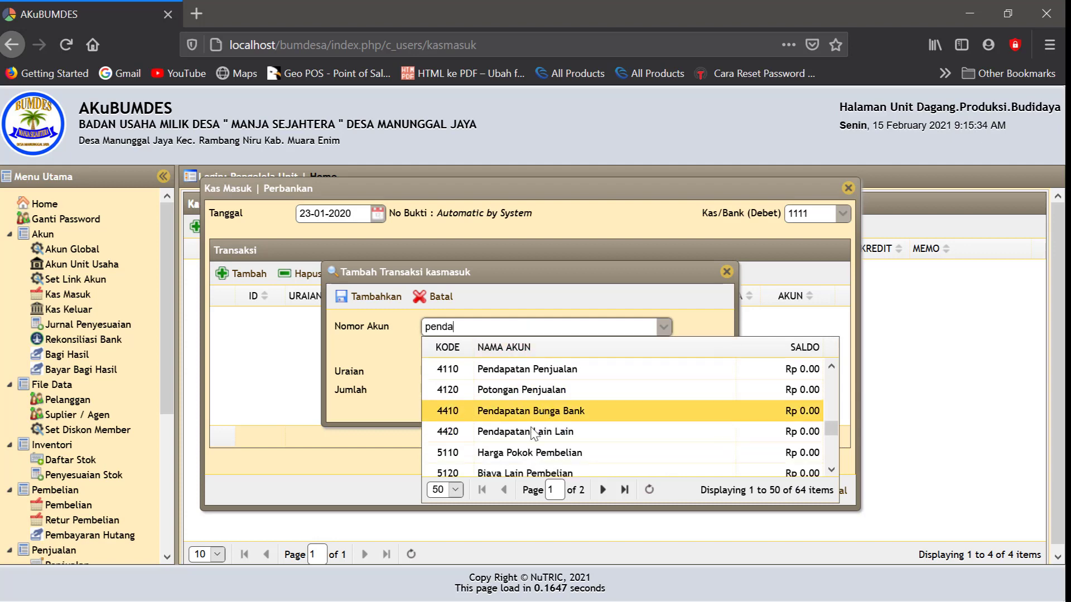
pyautogui.click(523, 438)
pyautogui.click(447, 359)
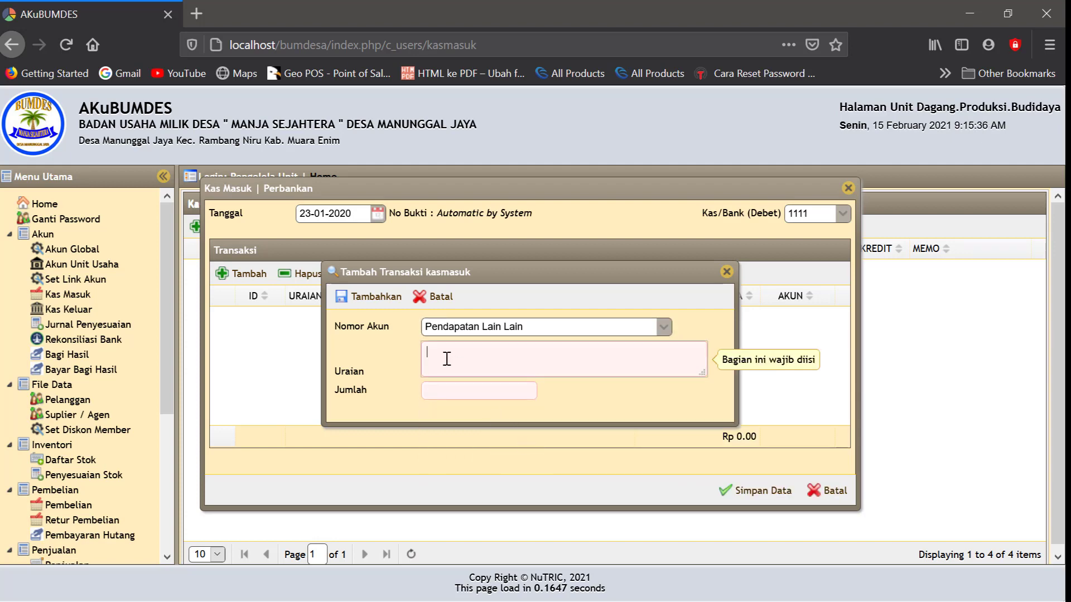
pyautogui.write('Laba')
pyautogui.click(438, 389)
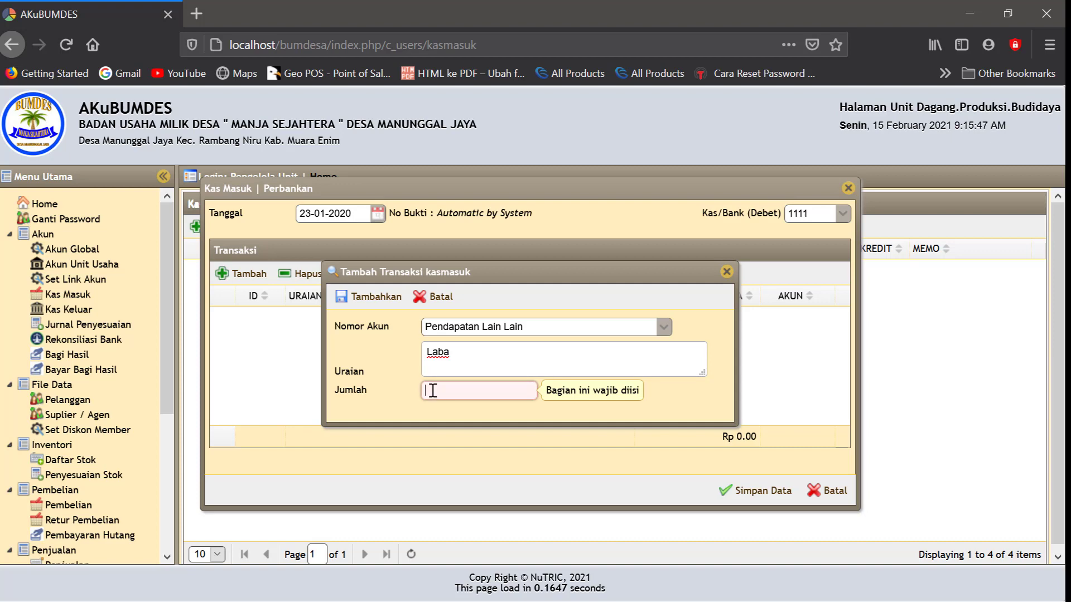
pyautogui.write('10000000')
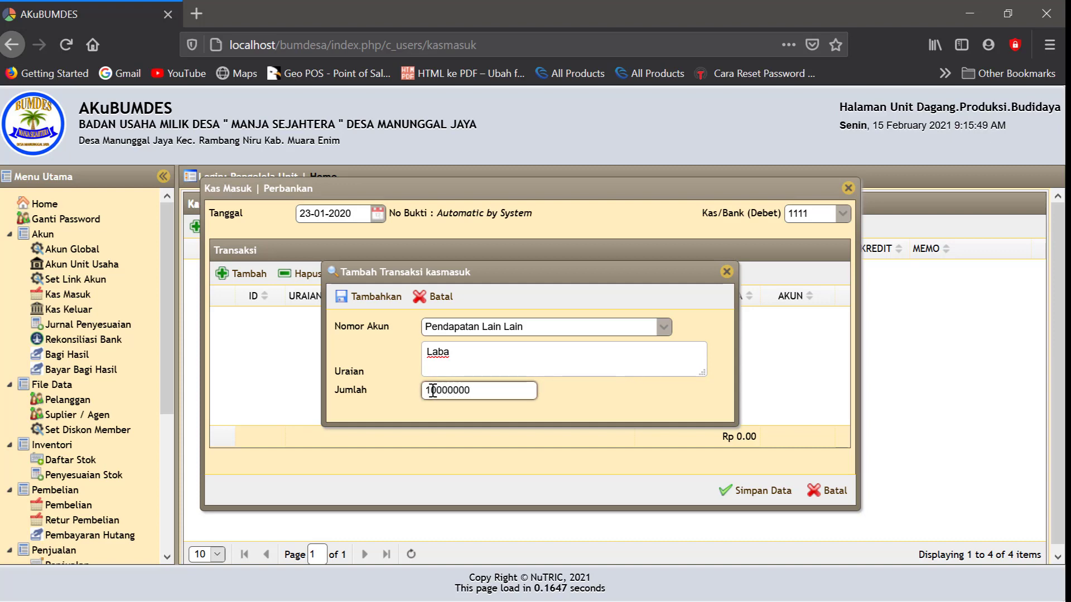
pyautogui.click(573, 397)
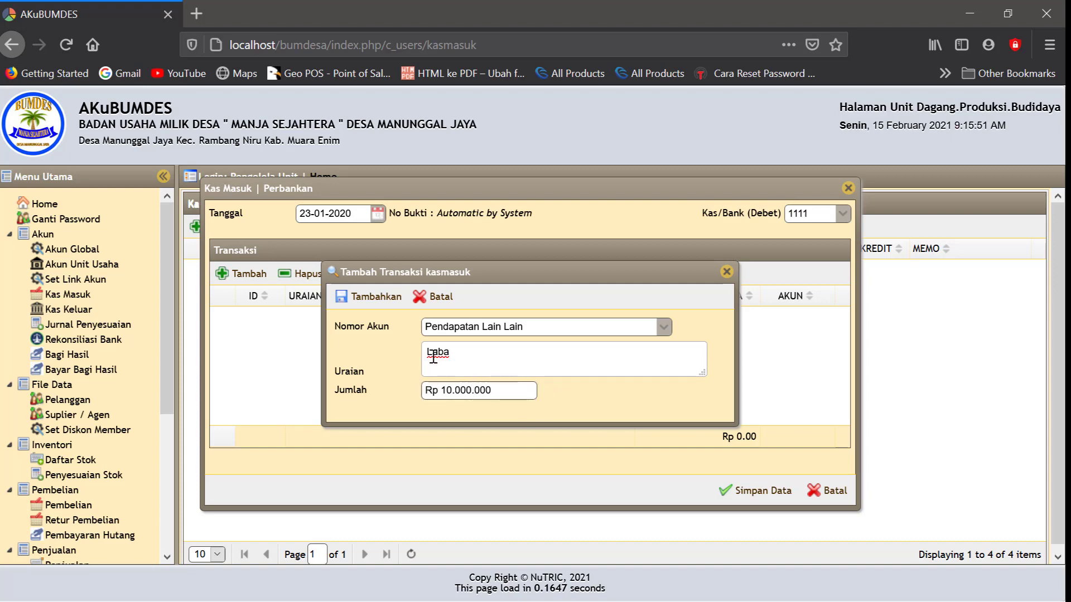
pyautogui.click(510, 394)
pyautogui.press('BackSpace')
pyautogui.click(569, 407)
pyautogui.click(372, 297)
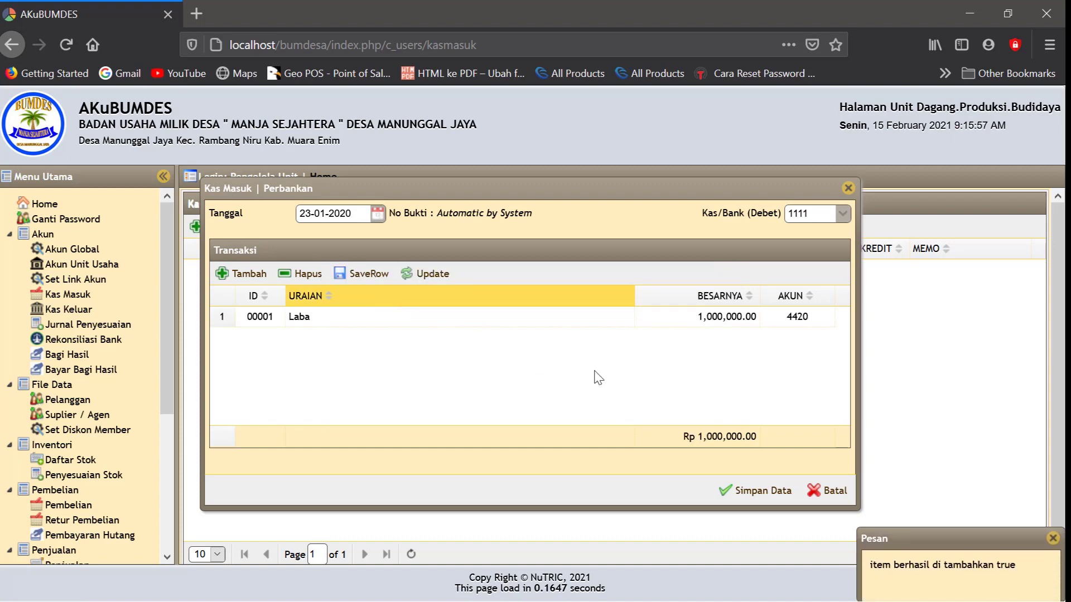
pyautogui.click(753, 491)
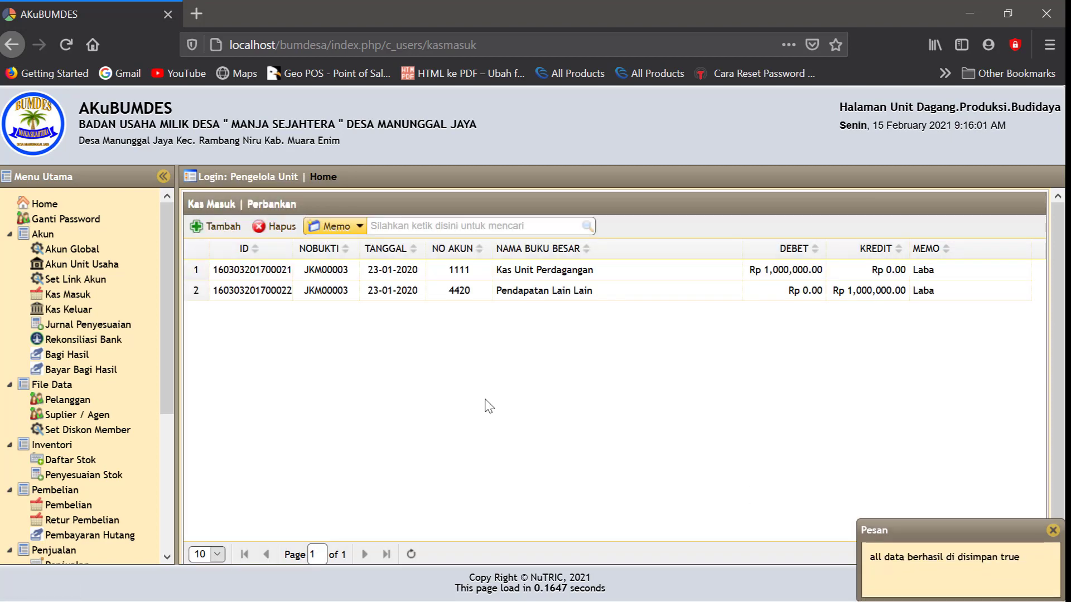
# Start a new cash receipt dated 14-02-2020 into account 1111 Kas Unit Perdagangan
pyautogui.click(222, 228)
pyautogui.click(378, 217)
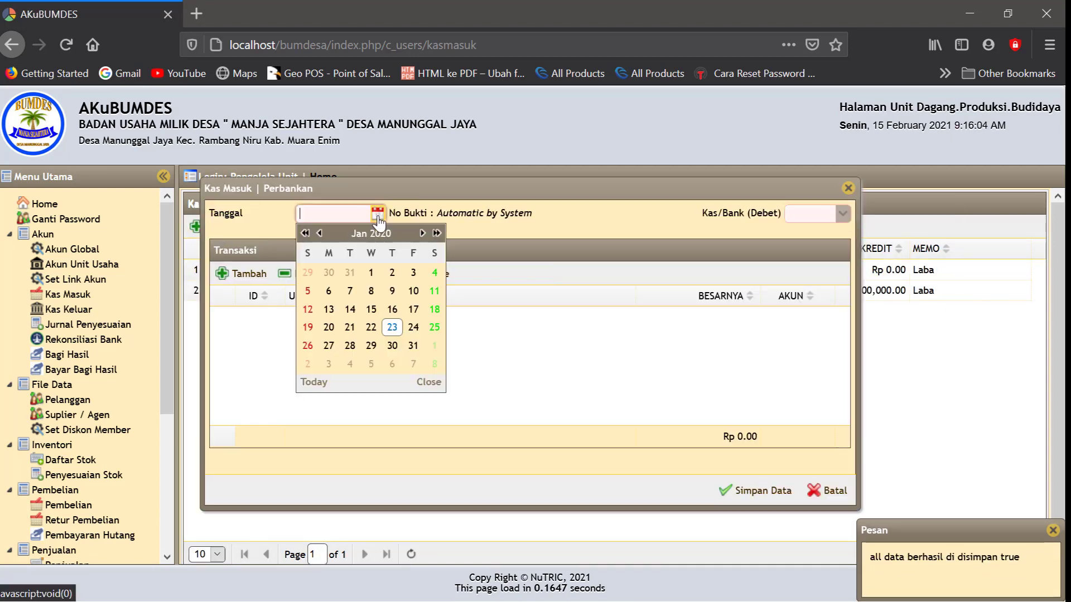
pyautogui.click(422, 233)
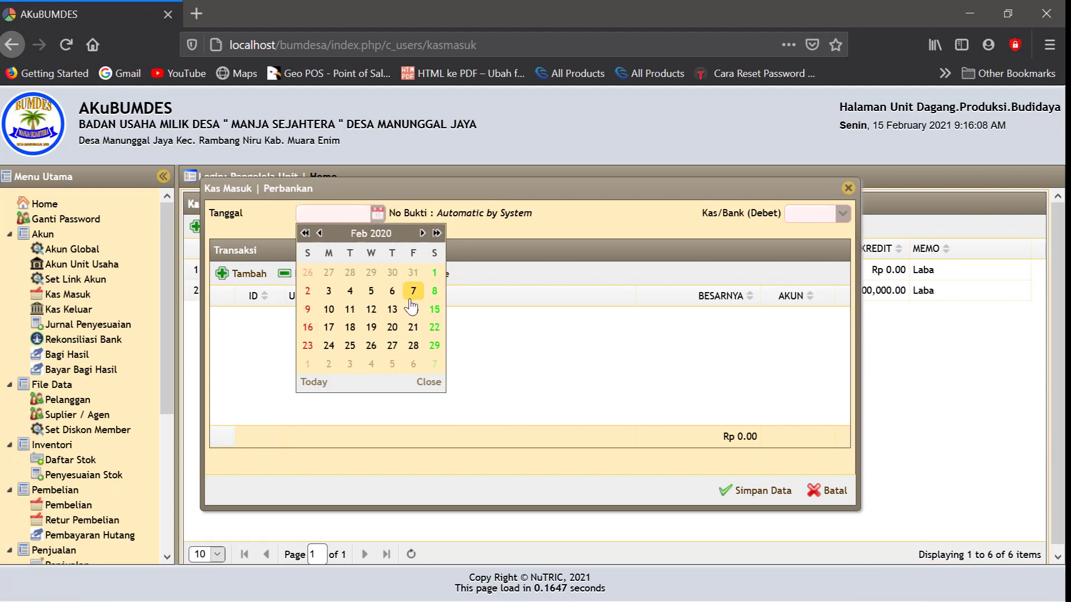
pyautogui.click(413, 309)
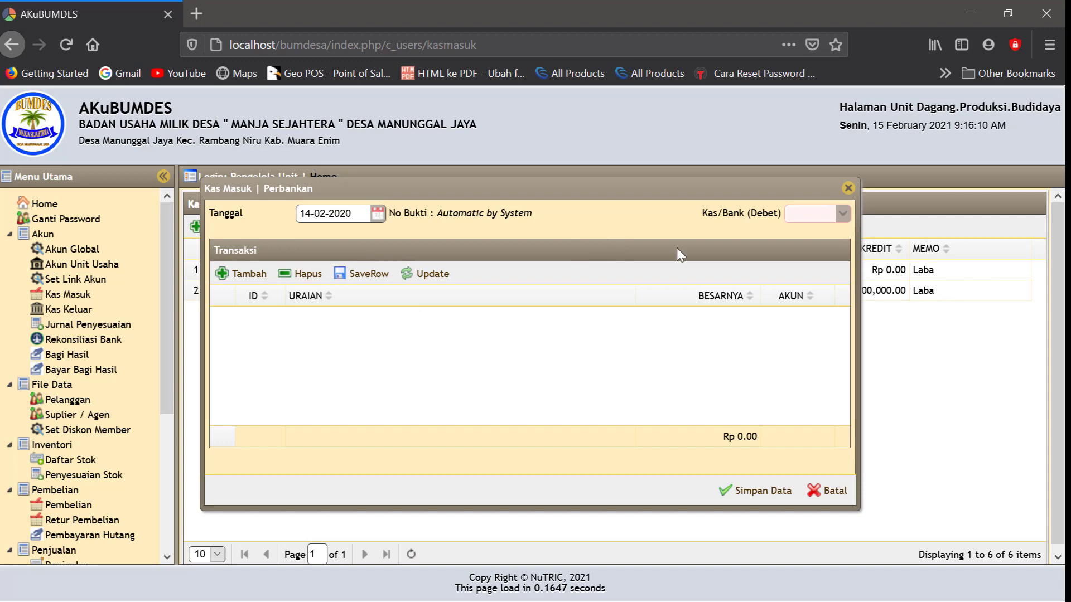
pyautogui.click(843, 218)
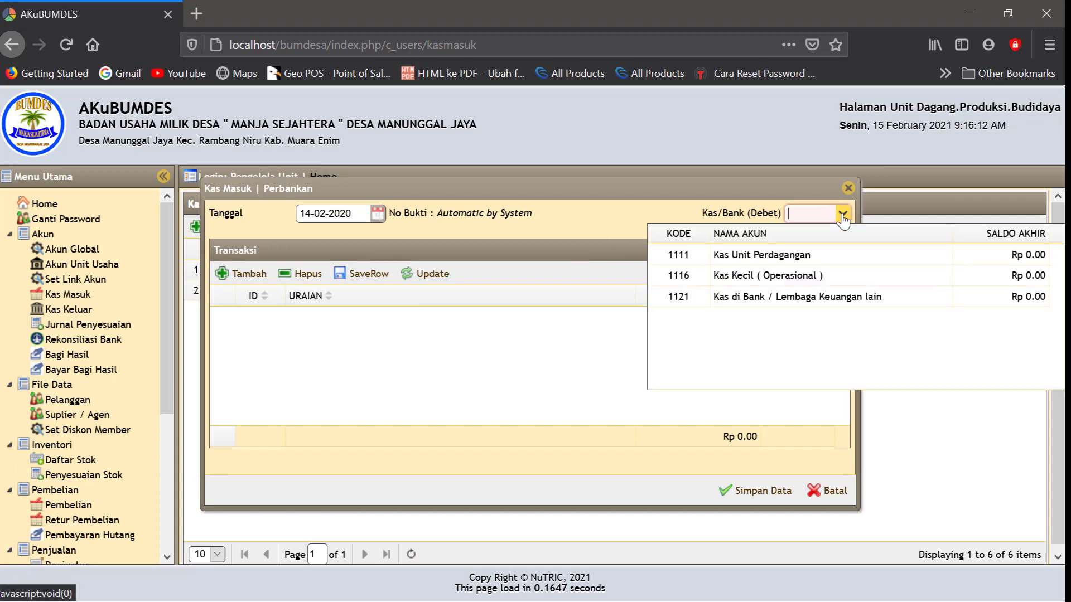
pyautogui.click(773, 250)
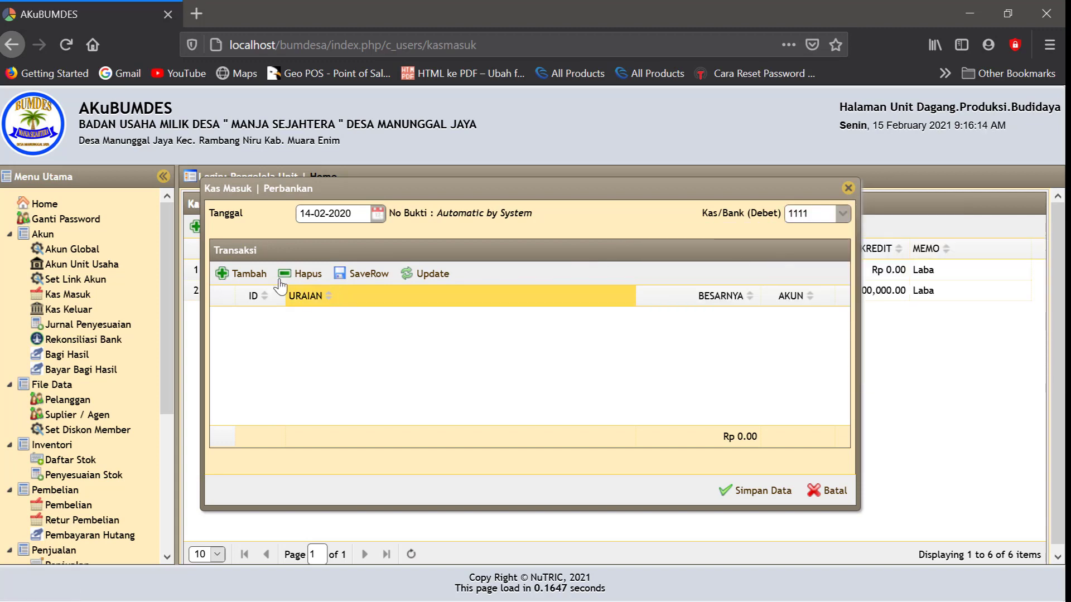
# Add a 4420 Pendapatan Lain Lain line 'laba 2' for Rp 3,000,000 and save the receipt
pyautogui.click(246, 273)
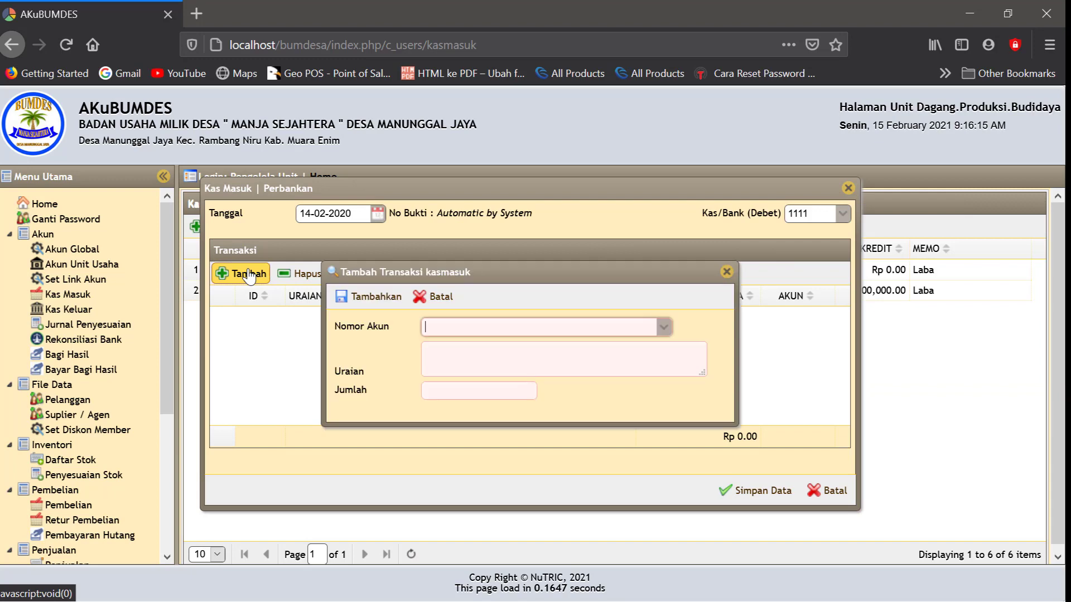
pyautogui.click(434, 329)
pyautogui.write('penda')
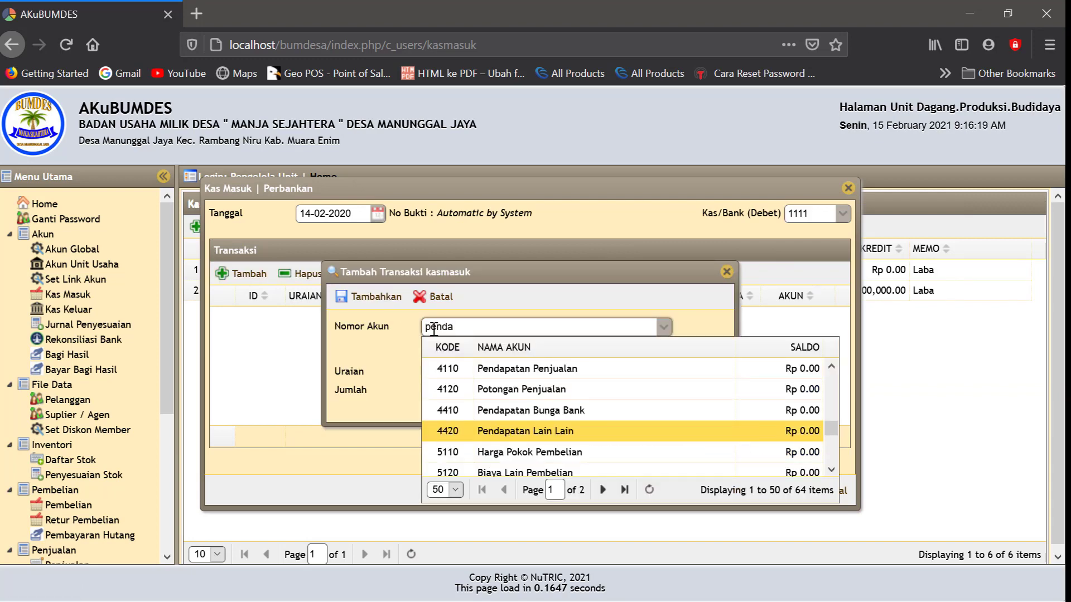
pyautogui.click(508, 435)
pyautogui.click(450, 354)
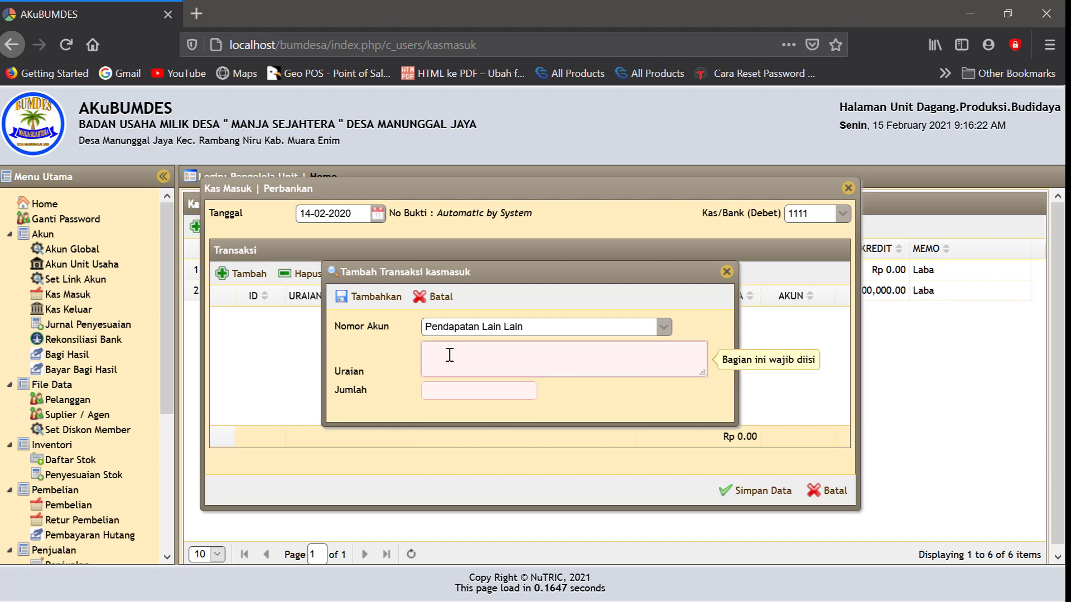
pyautogui.write('laba 2')
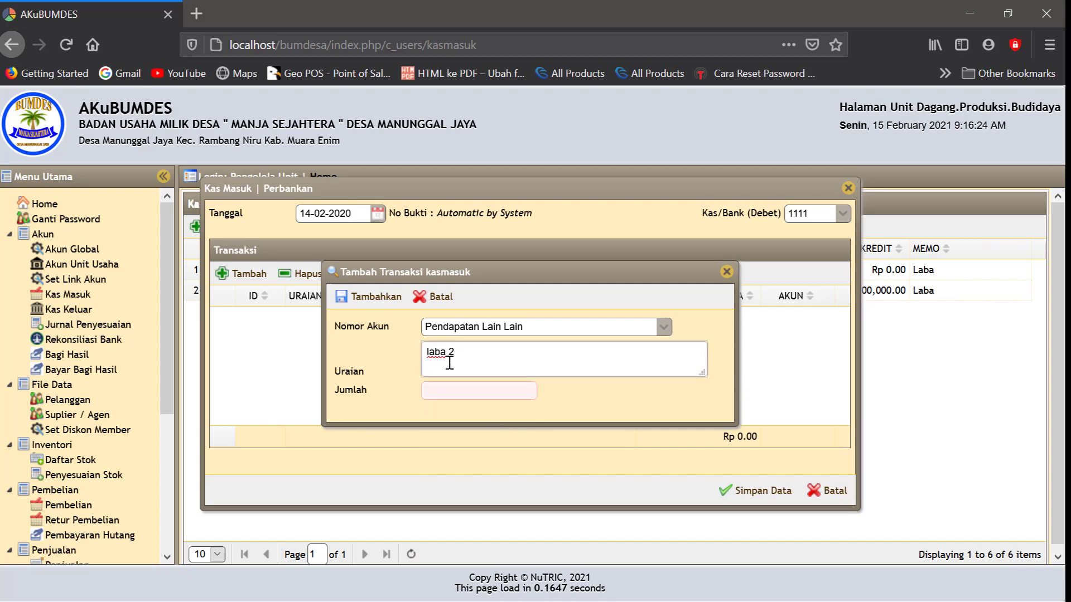
pyautogui.click(441, 392)
pyautogui.write('3')
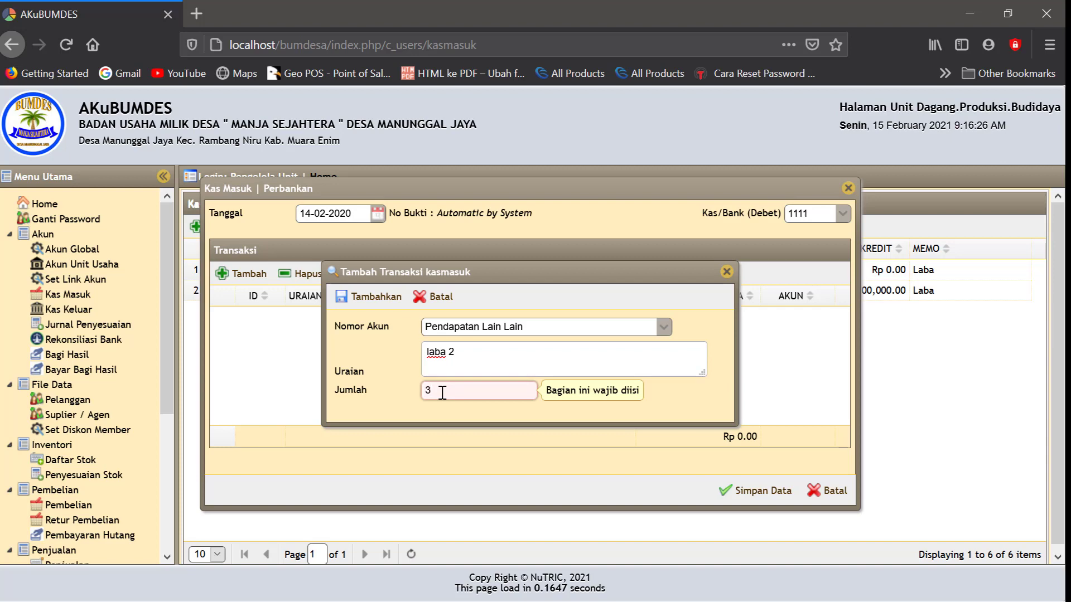
pyautogui.write('000.000')
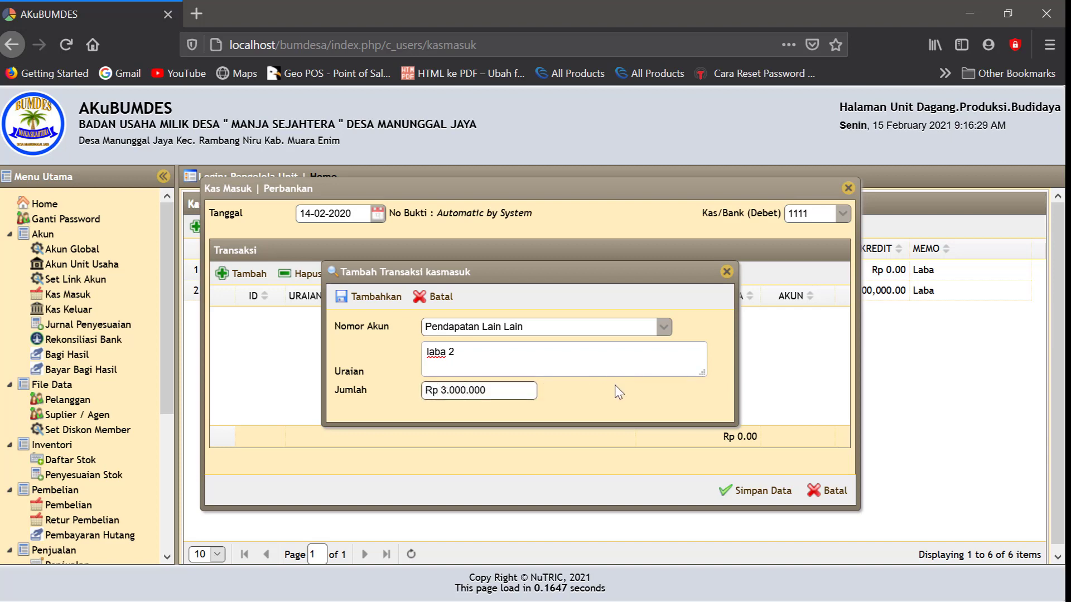
pyautogui.click(615, 390)
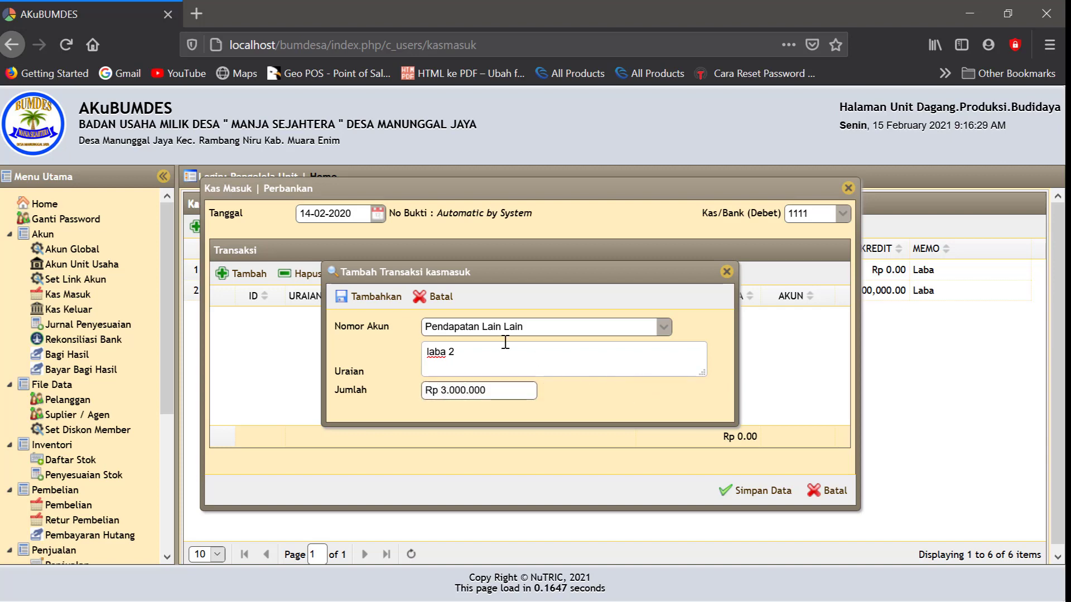
pyautogui.click(377, 301)
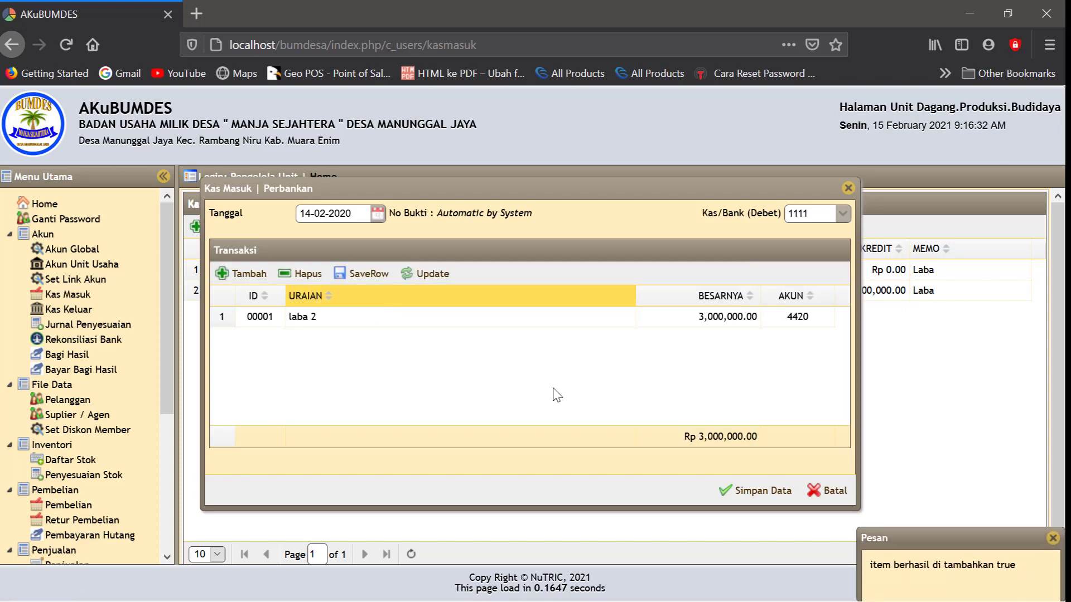
pyautogui.click(761, 490)
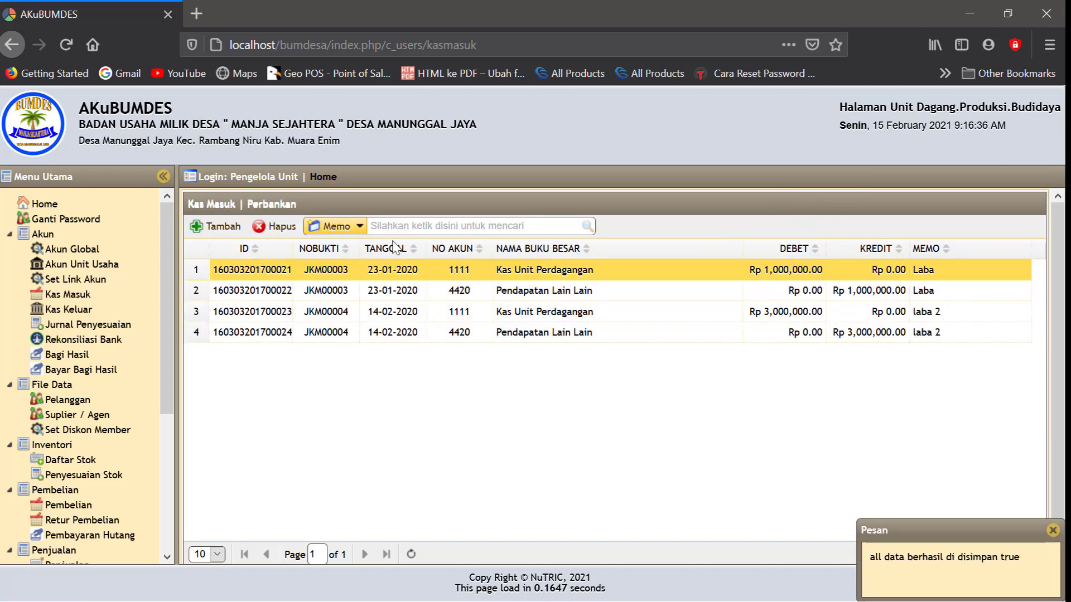
# Start a new cash receipt dated 23-12-2020 into account 1111 Kas Unit Perdagangan
pyautogui.click(229, 227)
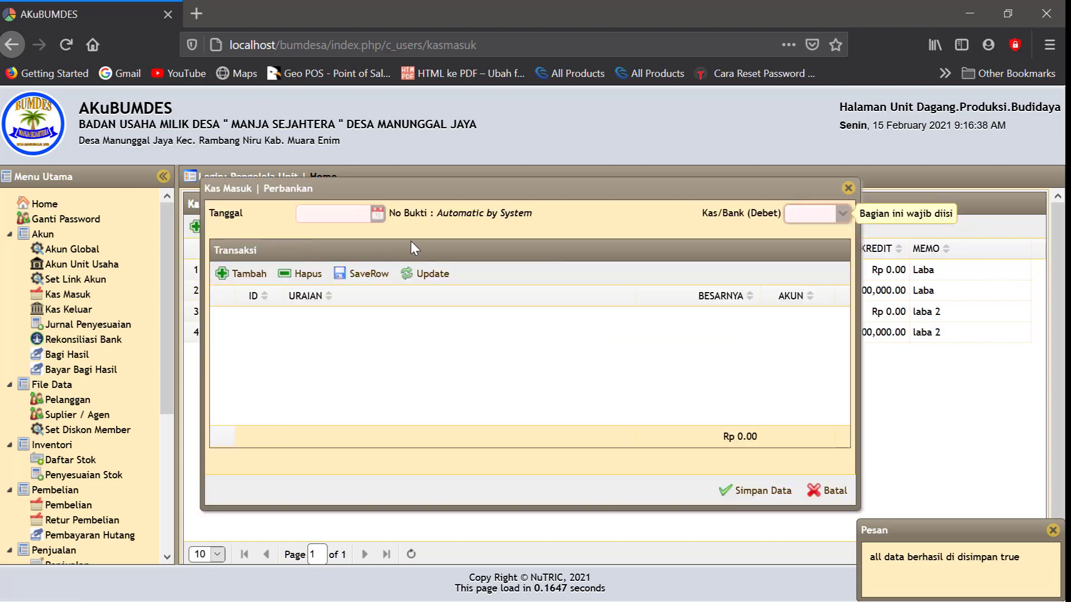
pyautogui.click(378, 213)
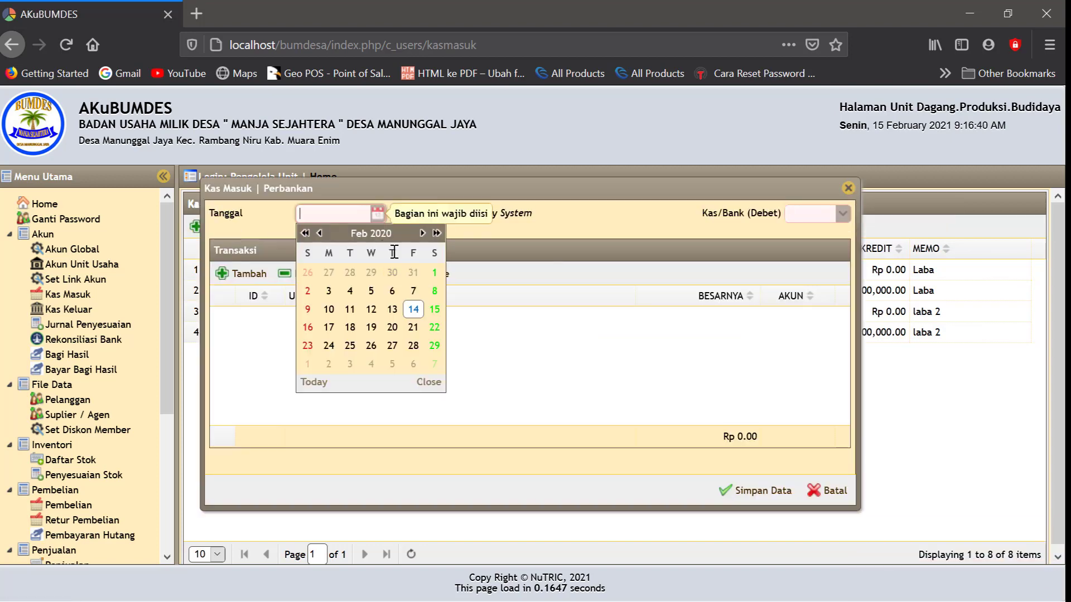
pyautogui.click(437, 233)
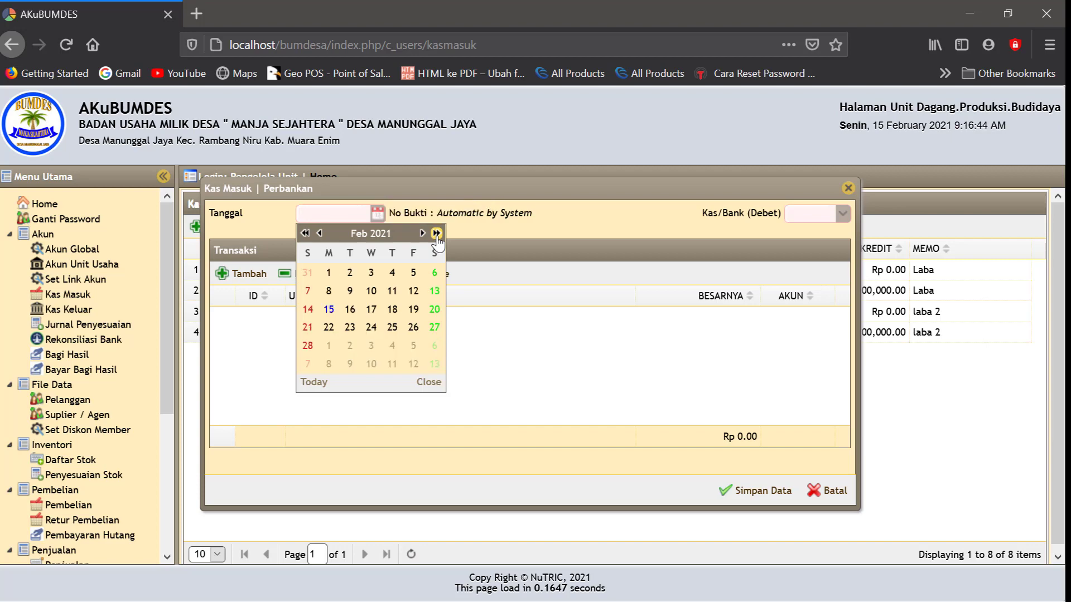
pyautogui.doubleClick(319, 233)
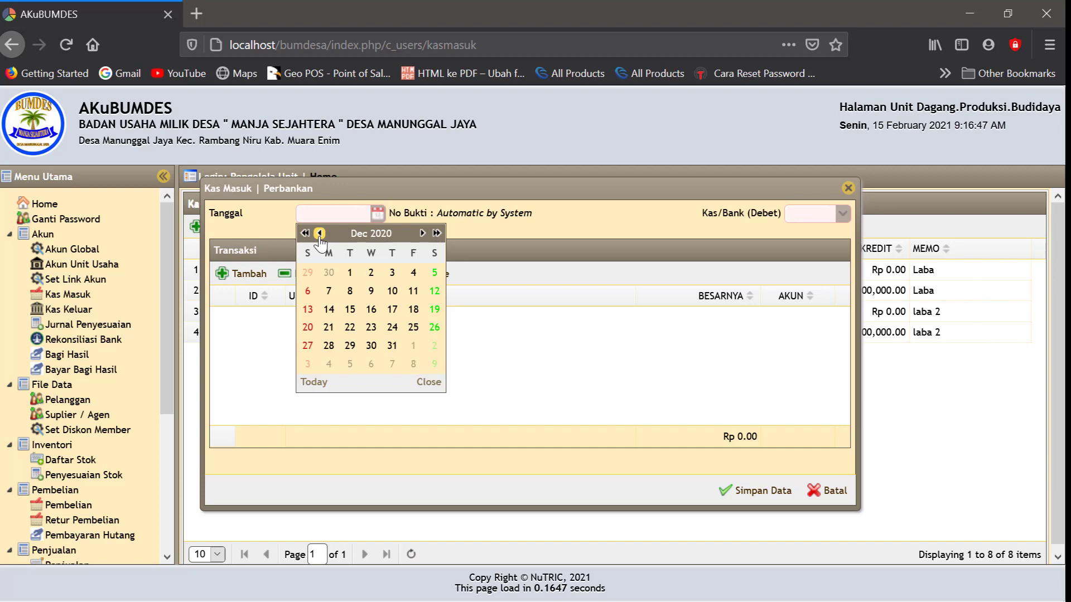
pyautogui.click(371, 328)
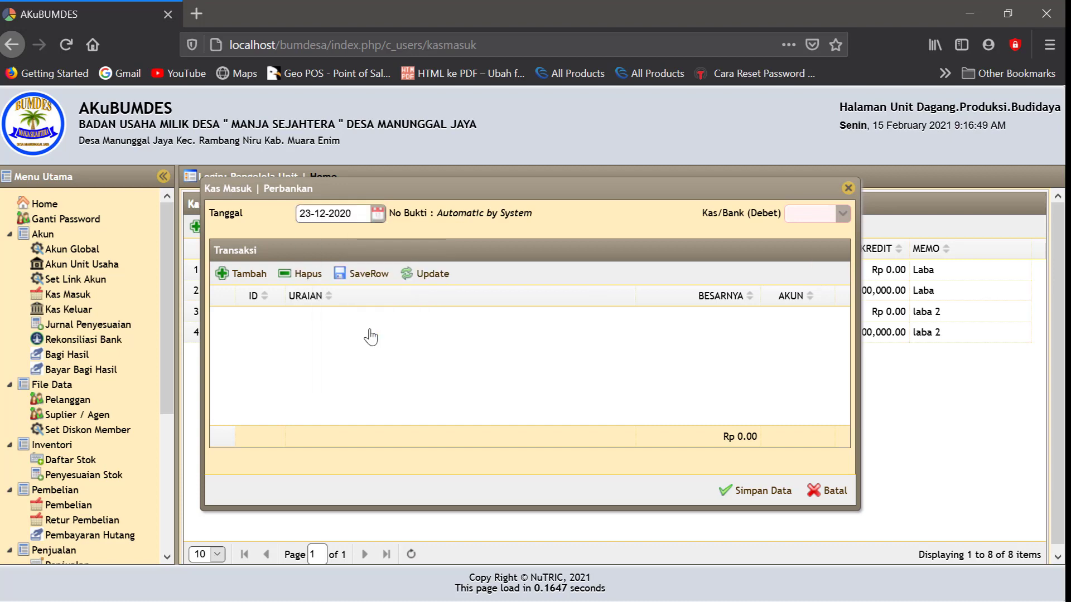
pyautogui.click(842, 214)
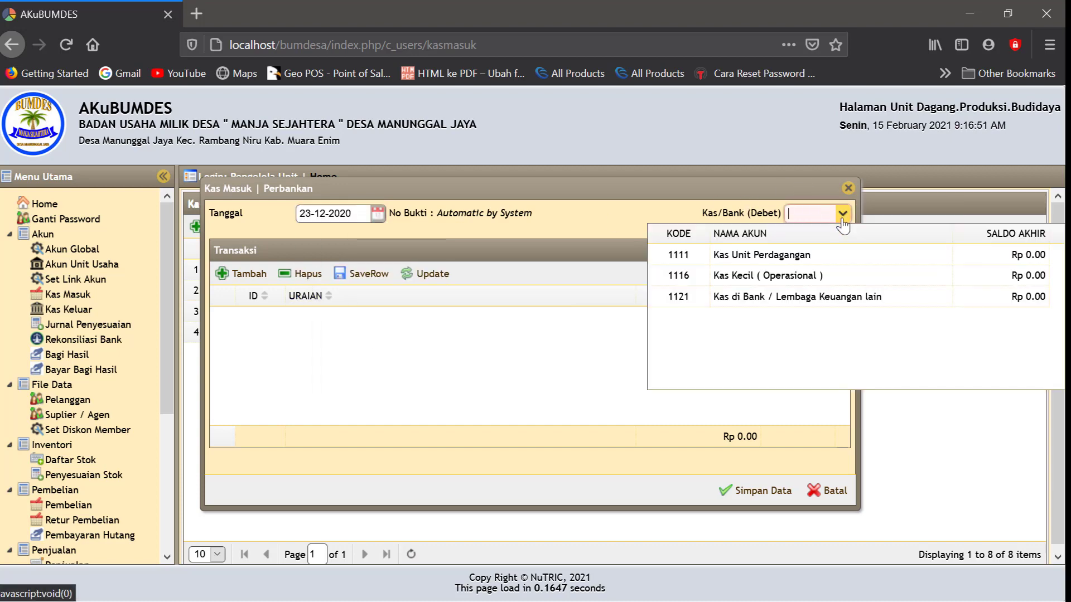
pyautogui.click(751, 254)
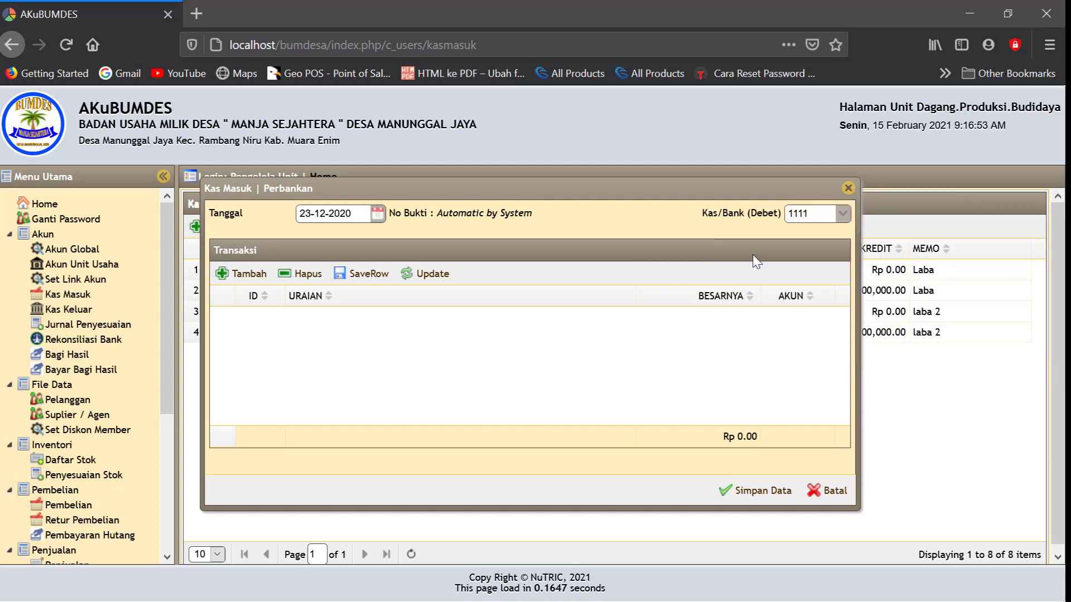
# Add a Pendapatan Lain Lain line 'laba 3' for Rp 5,000,000 and save the receipt
pyautogui.click(241, 273)
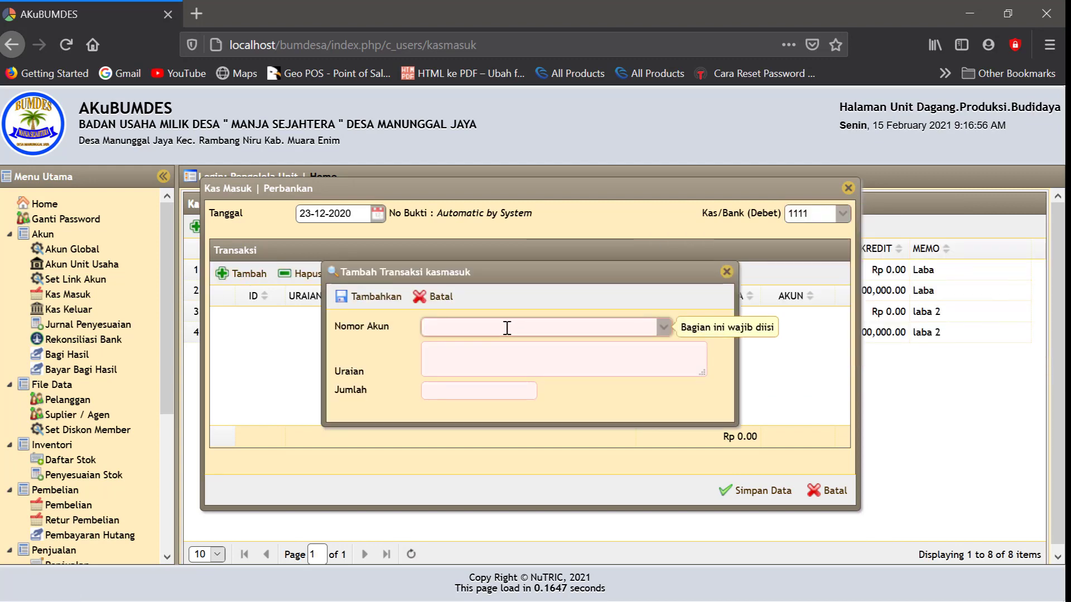
pyautogui.write('pe')
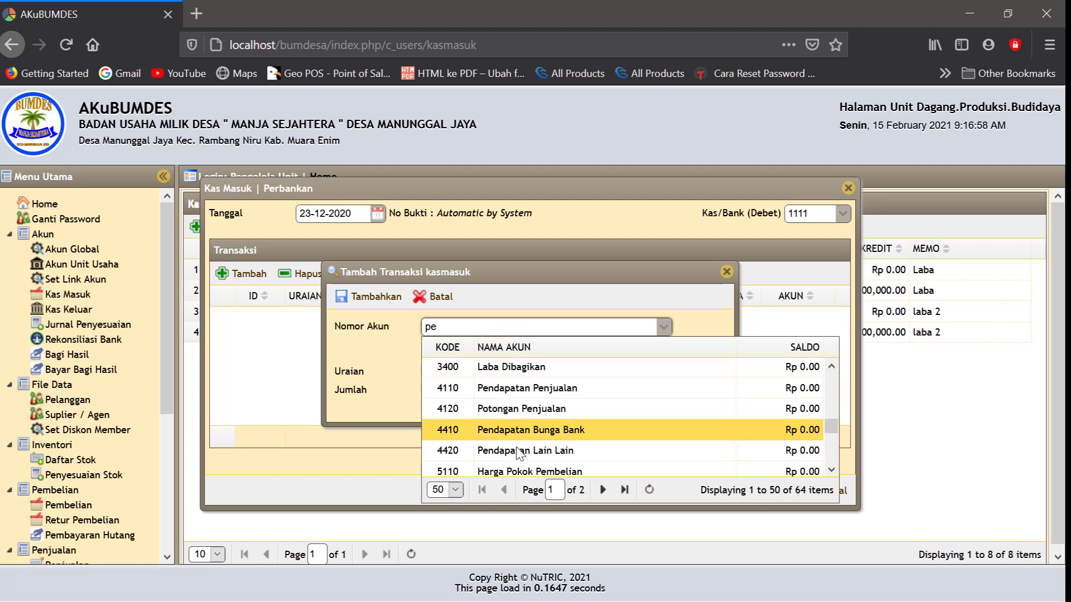
pyautogui.click(519, 451)
pyautogui.click(447, 360)
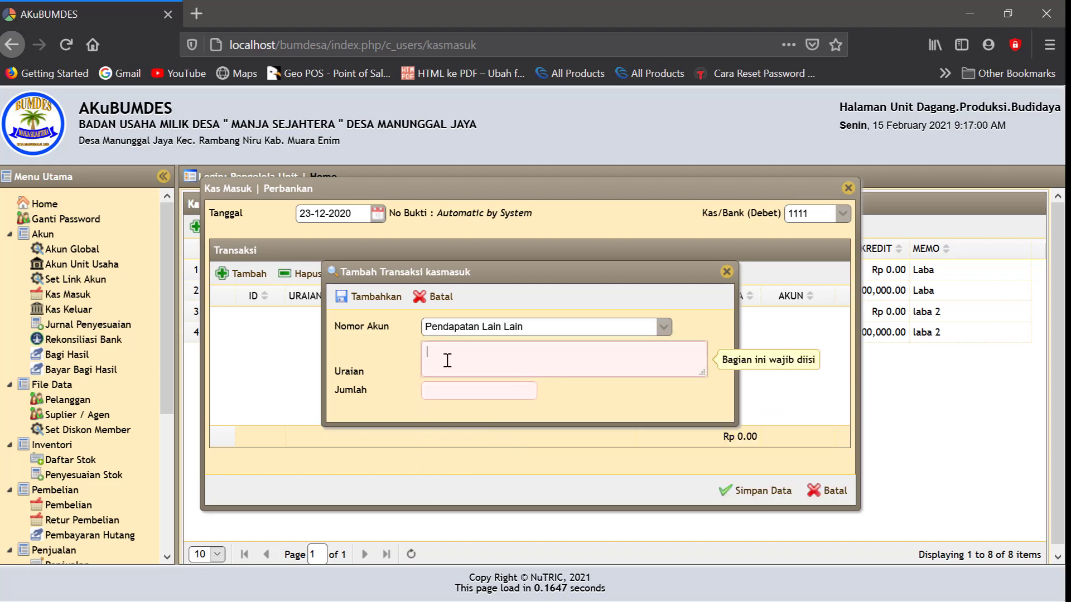
pyautogui.write('laba 3')
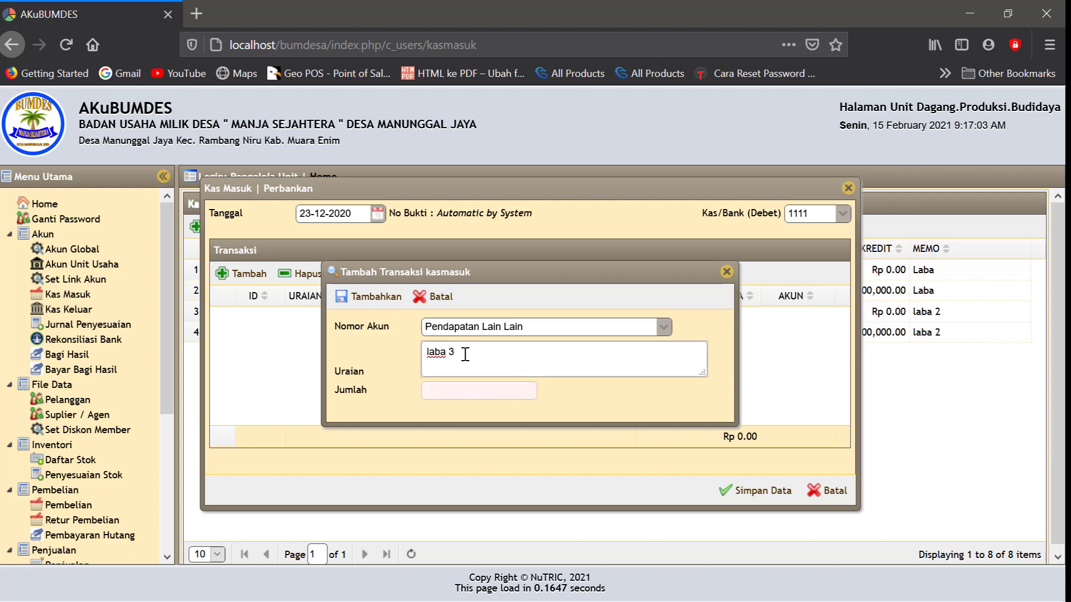
pyautogui.click(438, 397)
pyautogui.write('5')
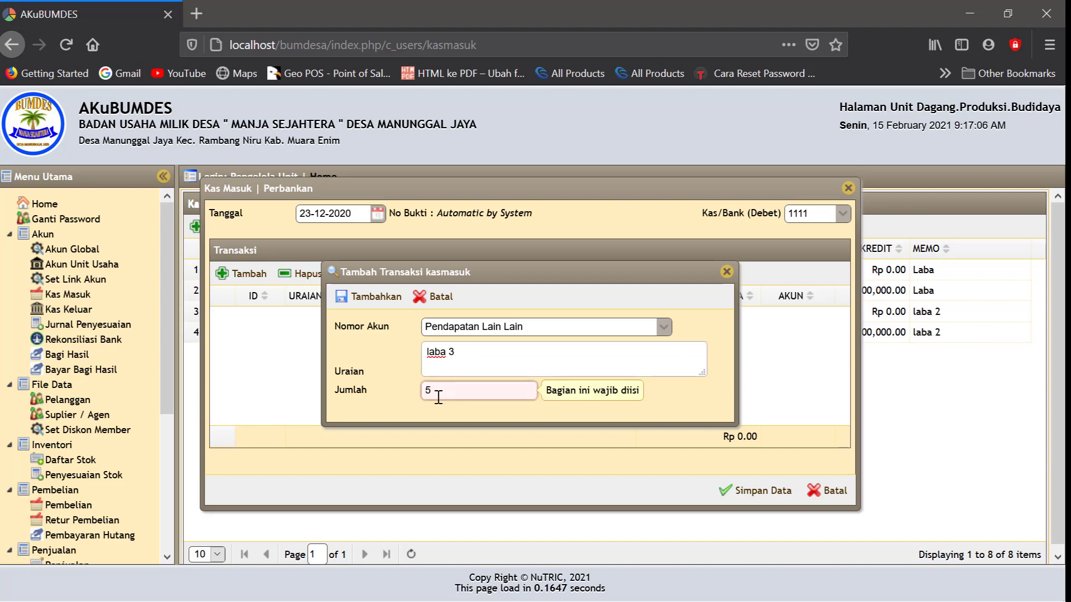
pyautogui.write('000000')
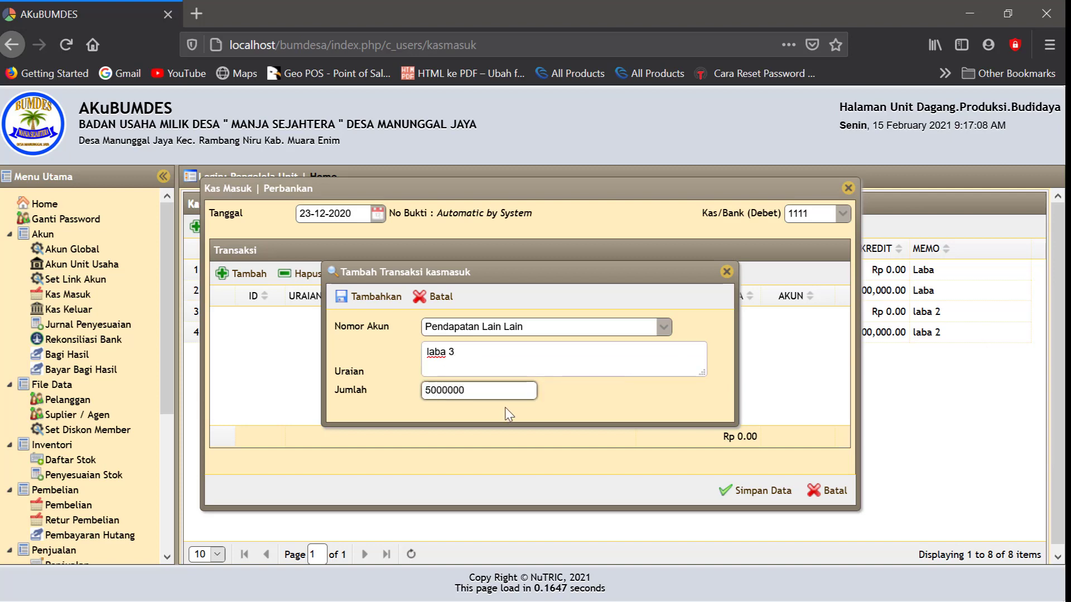
pyautogui.click(534, 410)
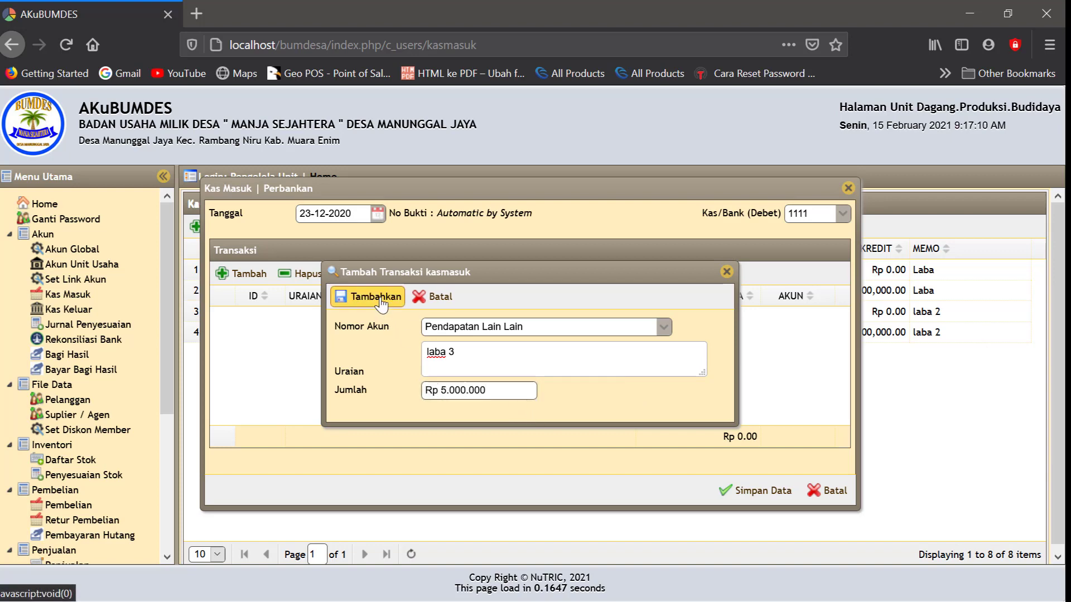
pyautogui.click(377, 299)
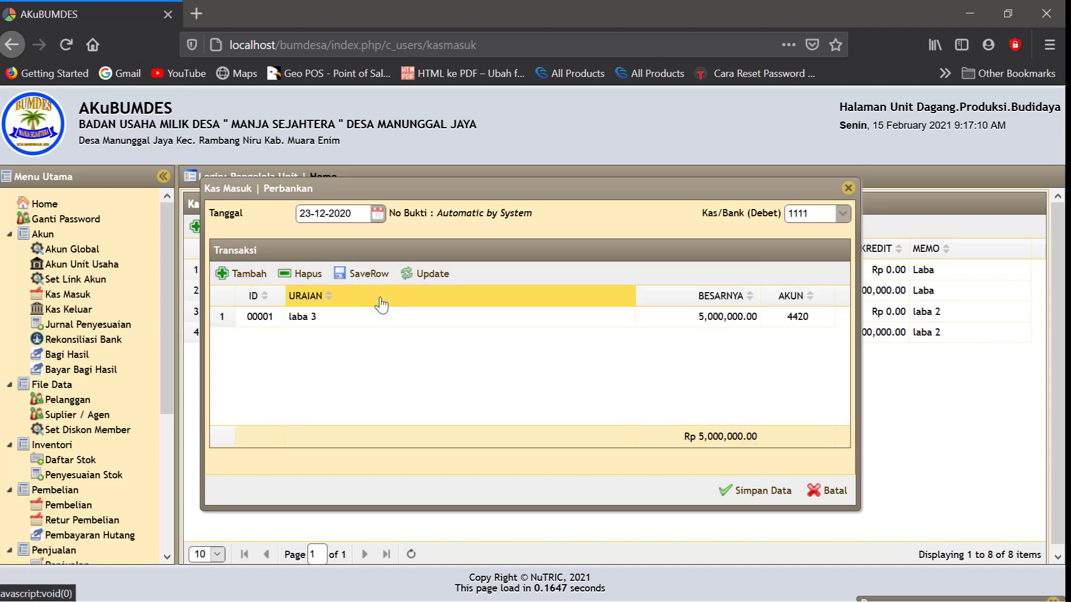
pyautogui.click(762, 492)
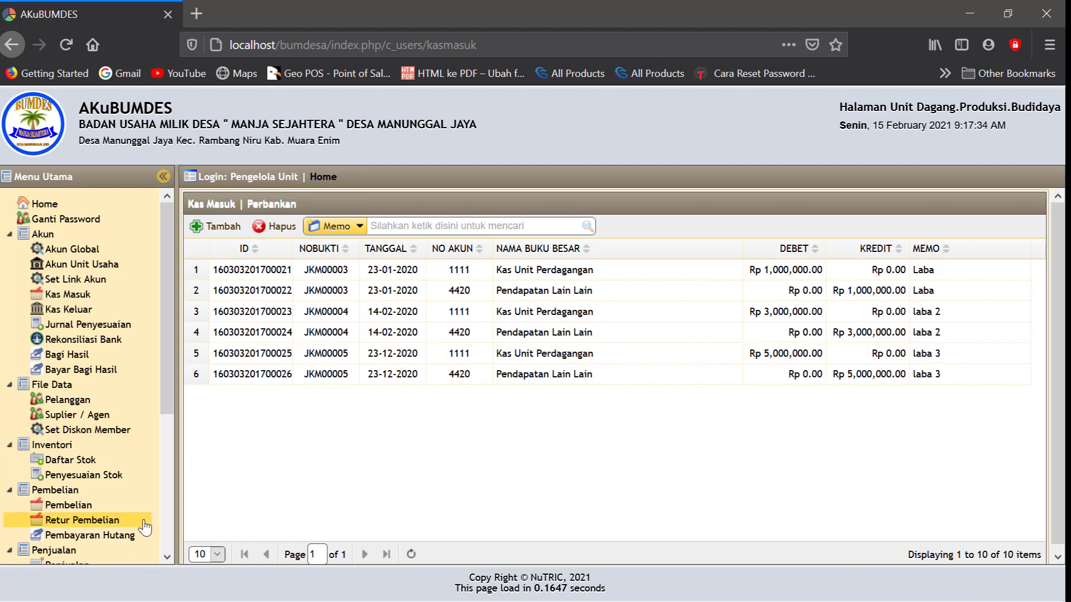
# Open the Laba Rugi report and set its period from 01-01-2020 to 31-12-2020
pyautogui.scroll(-5, 167, 561)
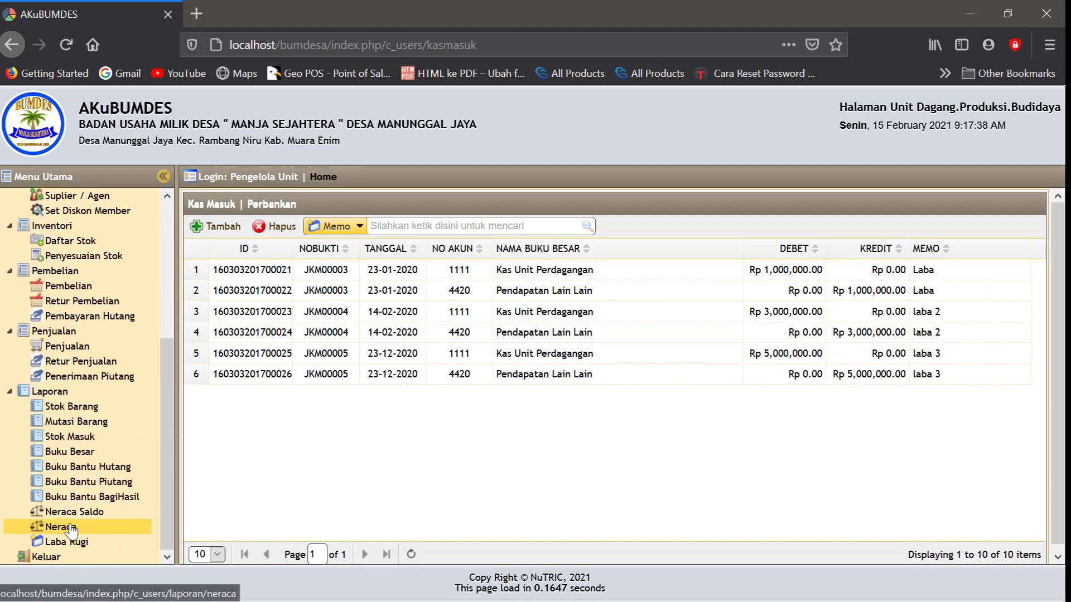
pyautogui.click(72, 543)
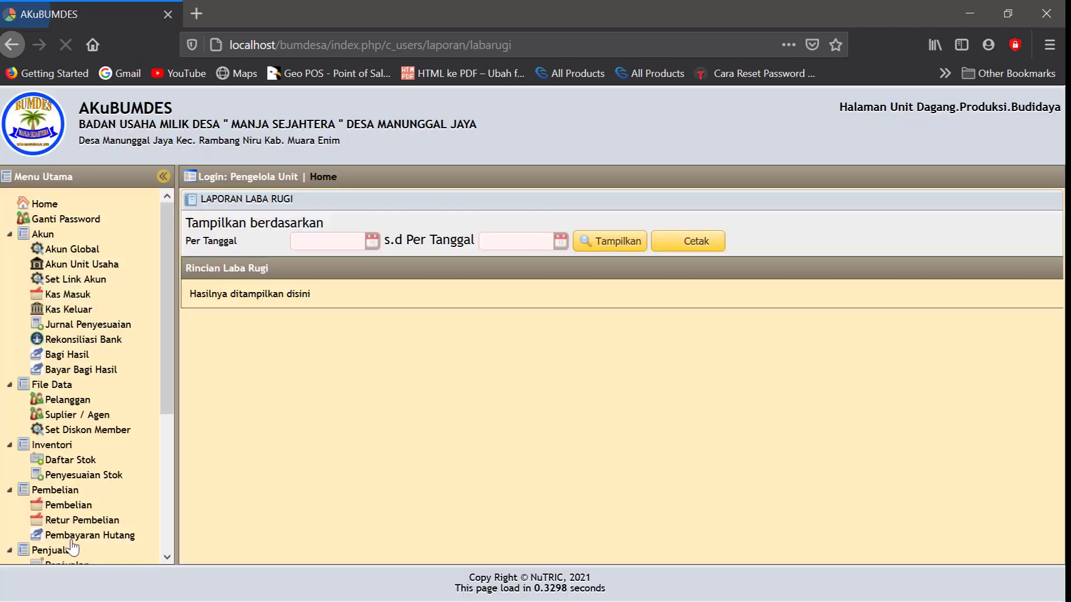
pyautogui.click(372, 241)
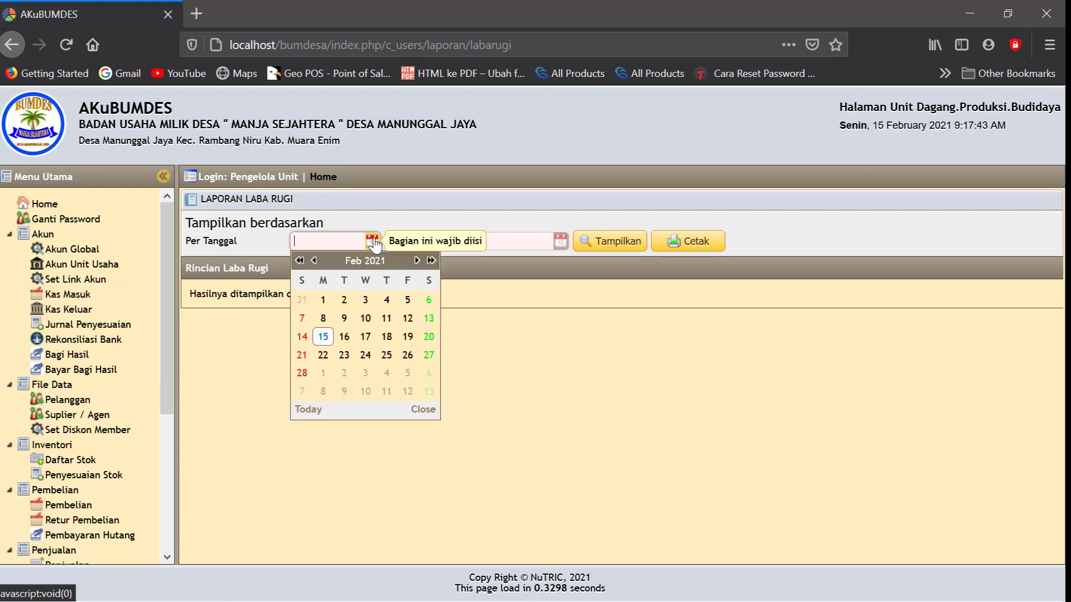
pyautogui.click(300, 261)
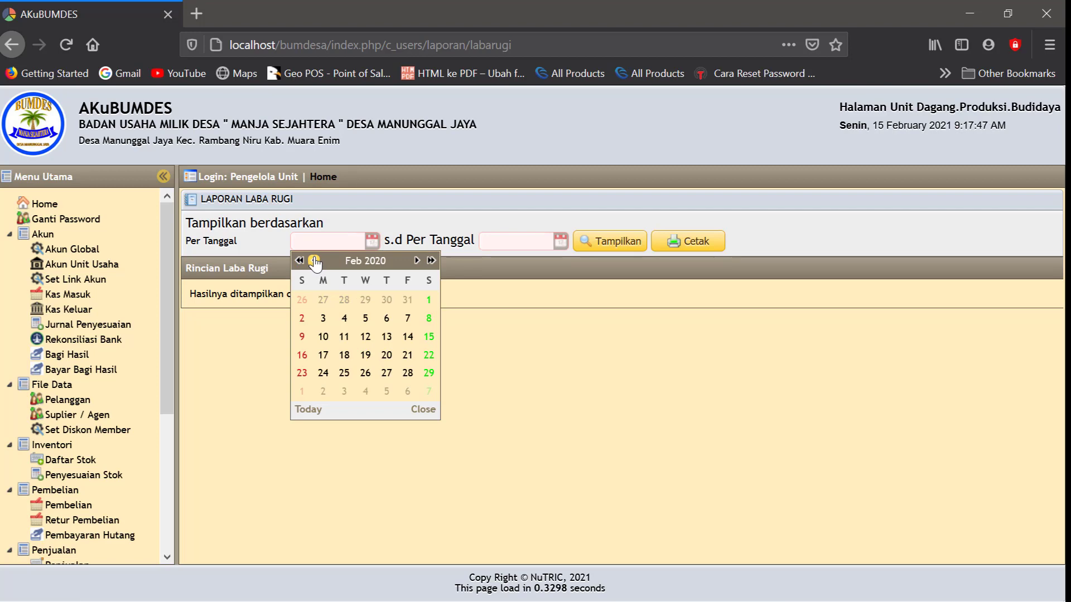
pyautogui.click(315, 261)
pyautogui.click(365, 301)
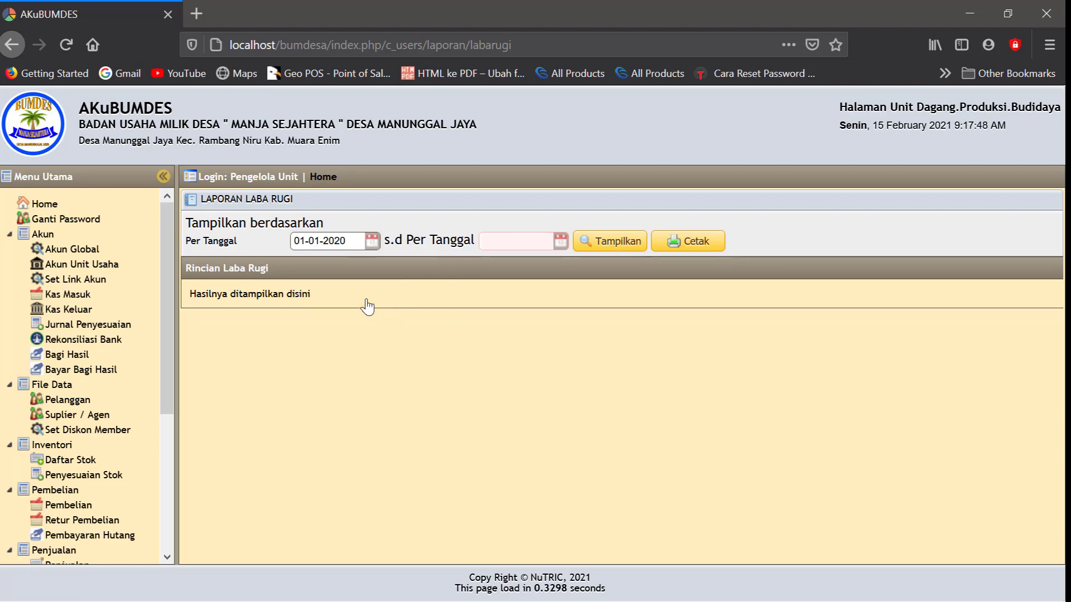
pyautogui.click(559, 241)
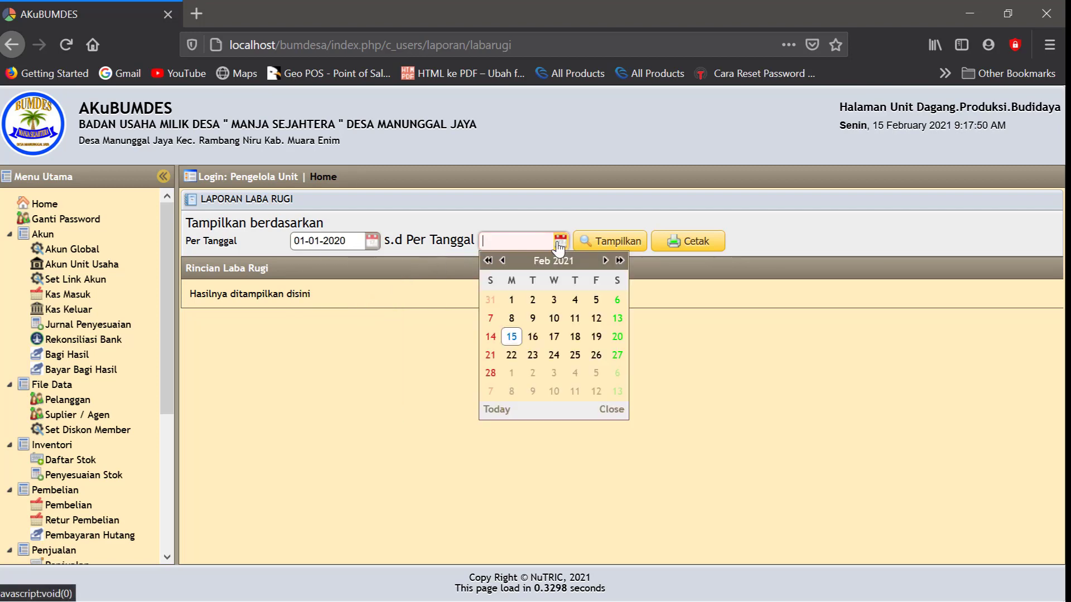
pyautogui.click(502, 260)
pyautogui.click(502, 261)
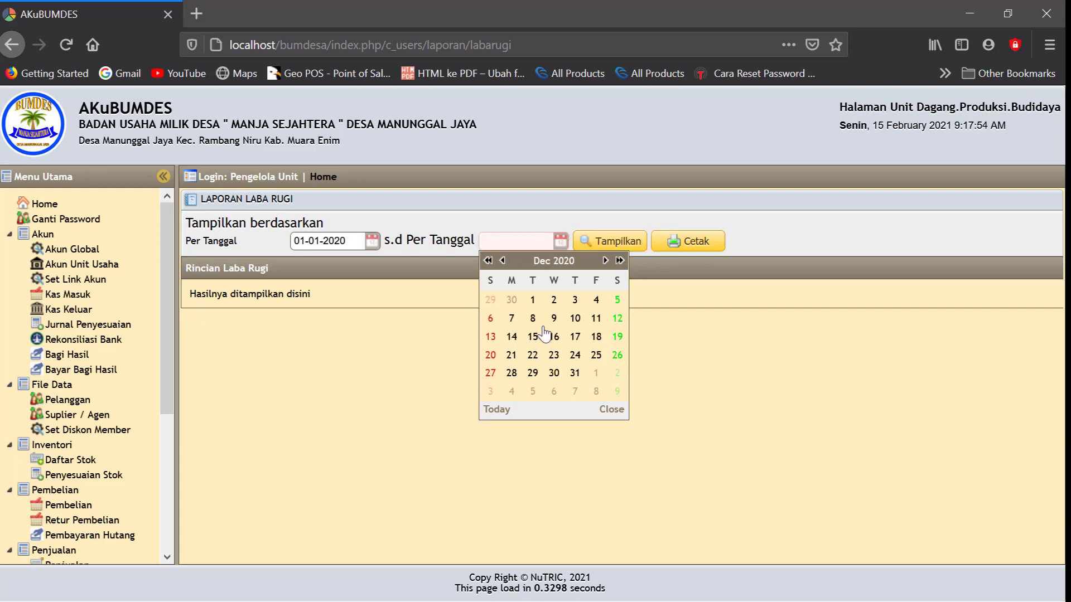
pyautogui.click(575, 374)
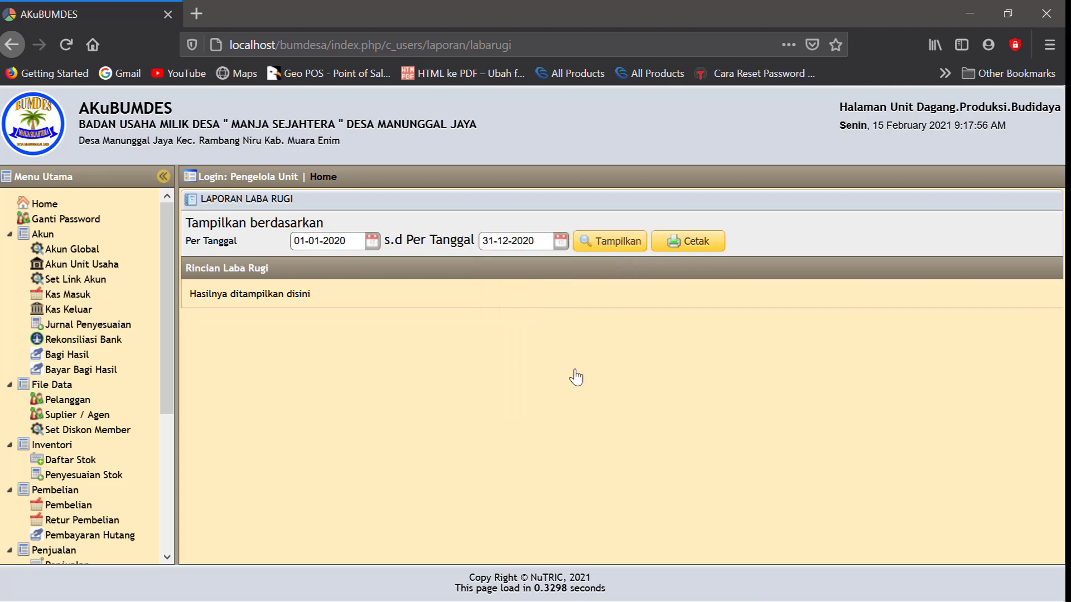
# Display the report and scroll to the LABA/RUGI BERJALAN total of 9,000,000
pyautogui.click(617, 249)
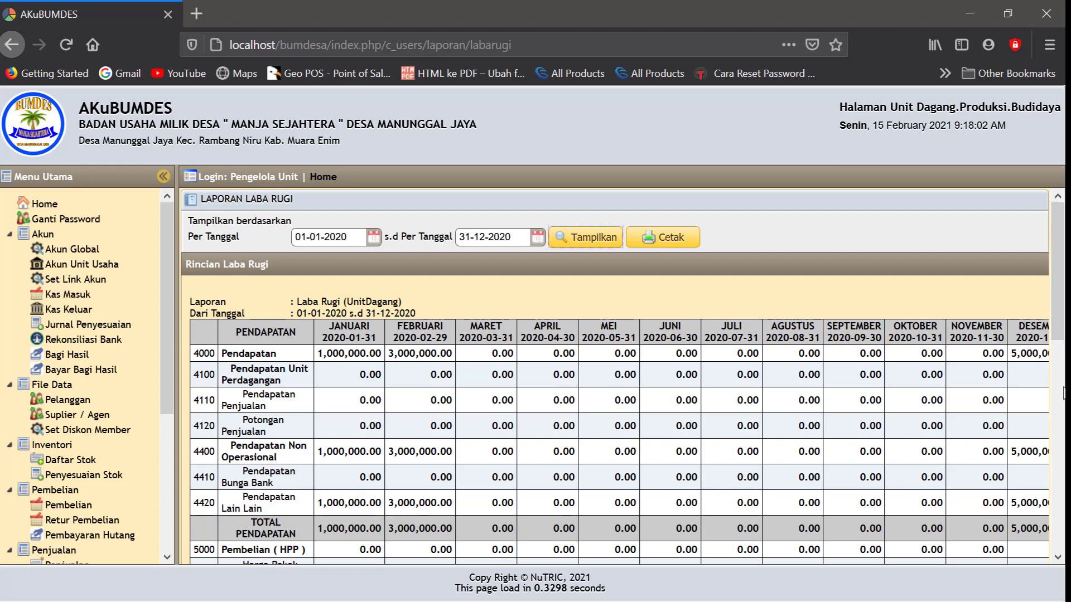
pyautogui.scroll(-1, 1054, 396)
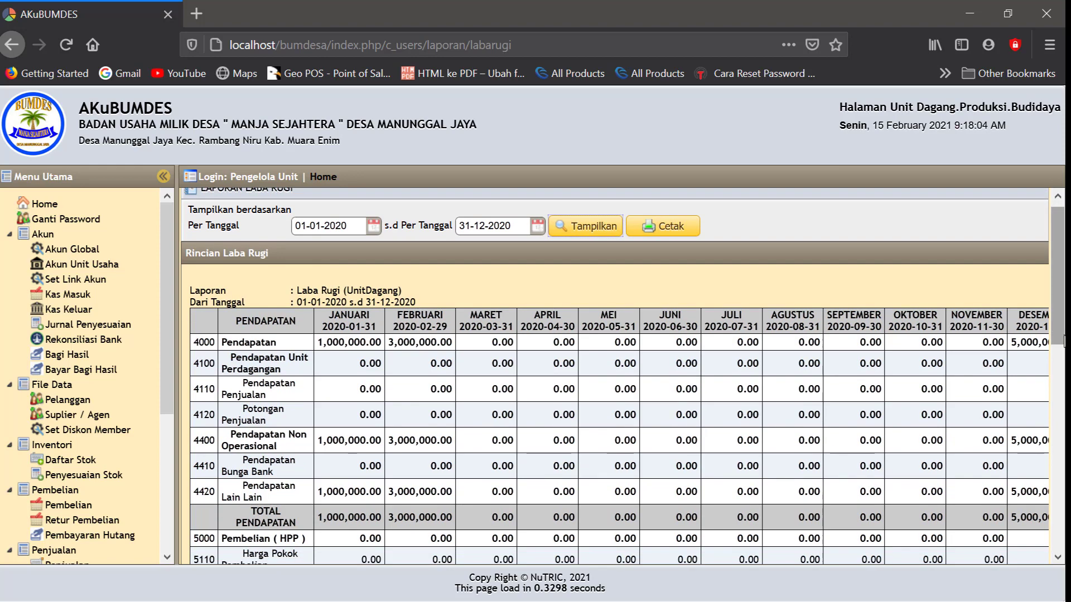
pyautogui.scroll(-10, 986, 418)
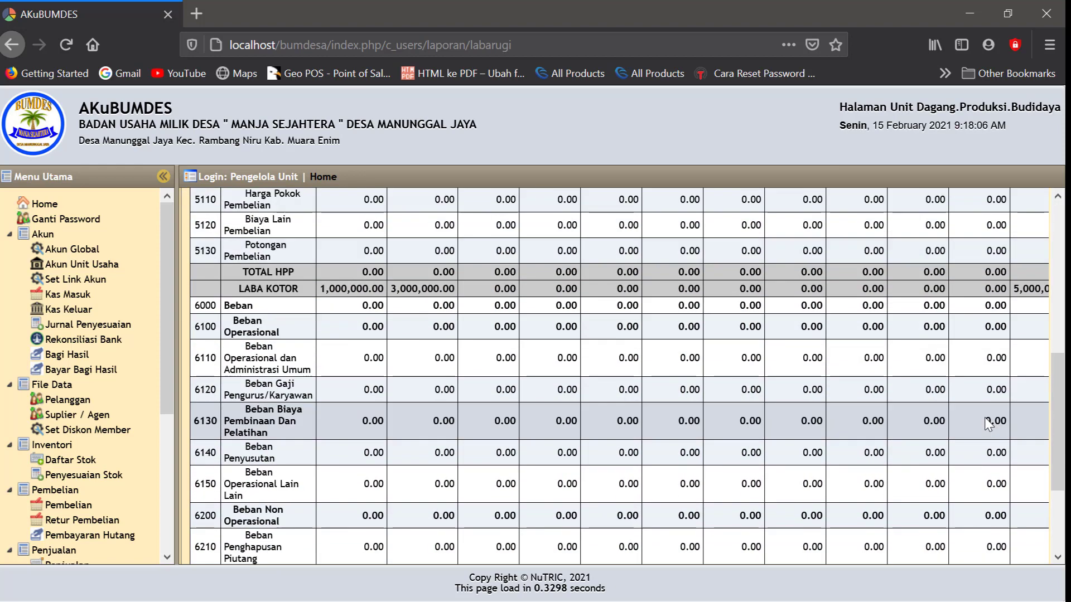
pyautogui.hscroll(1, 948, 479)
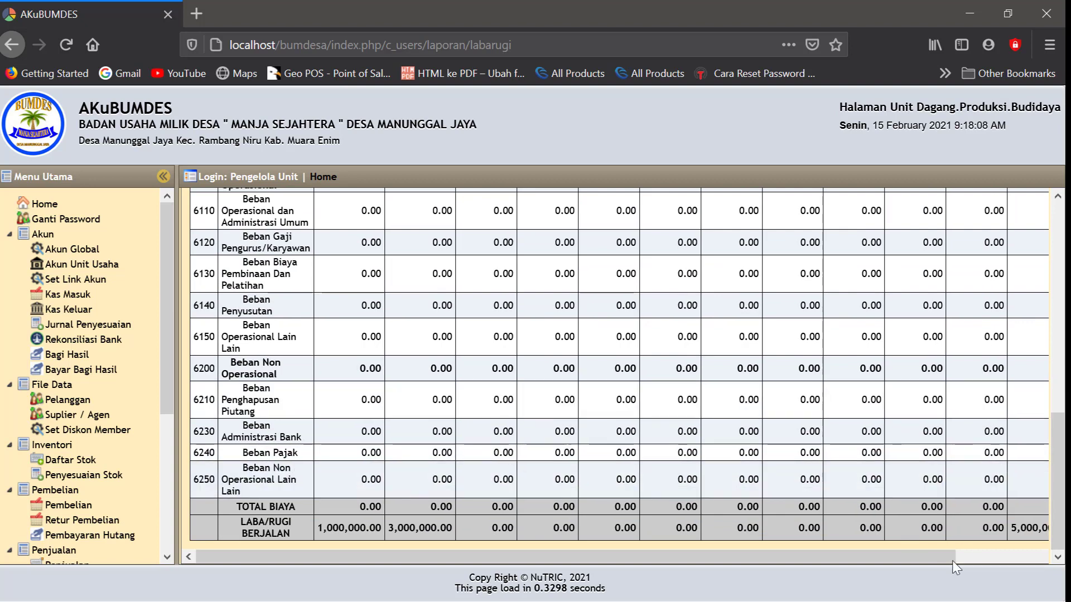
pyautogui.click(1017, 557)
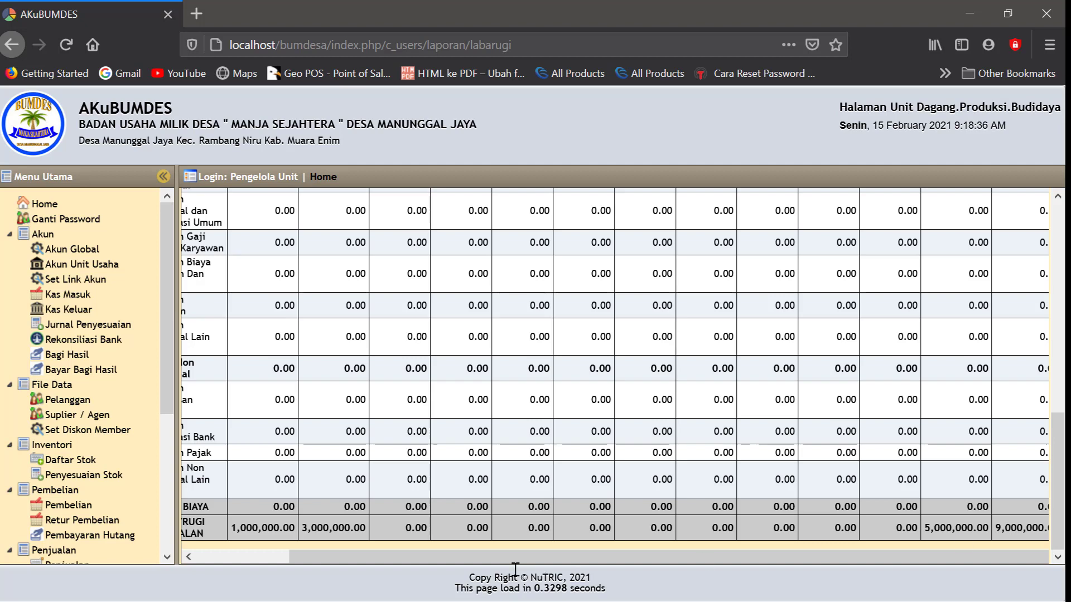
# Start a new Bagi Hasil entry dated 31-01-2020
pyautogui.click(69, 360)
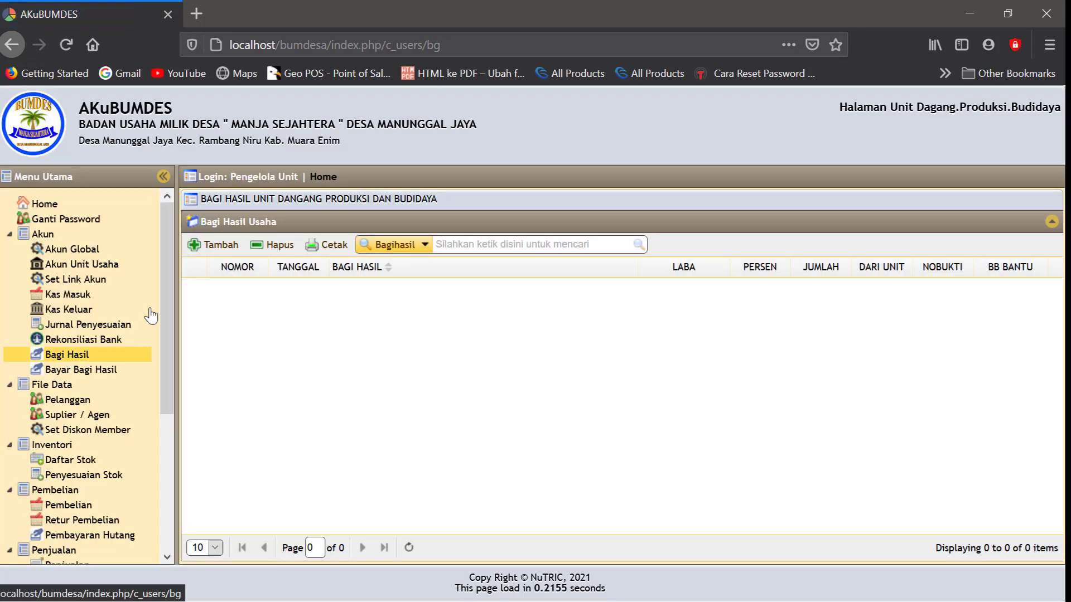
pyautogui.click(220, 245)
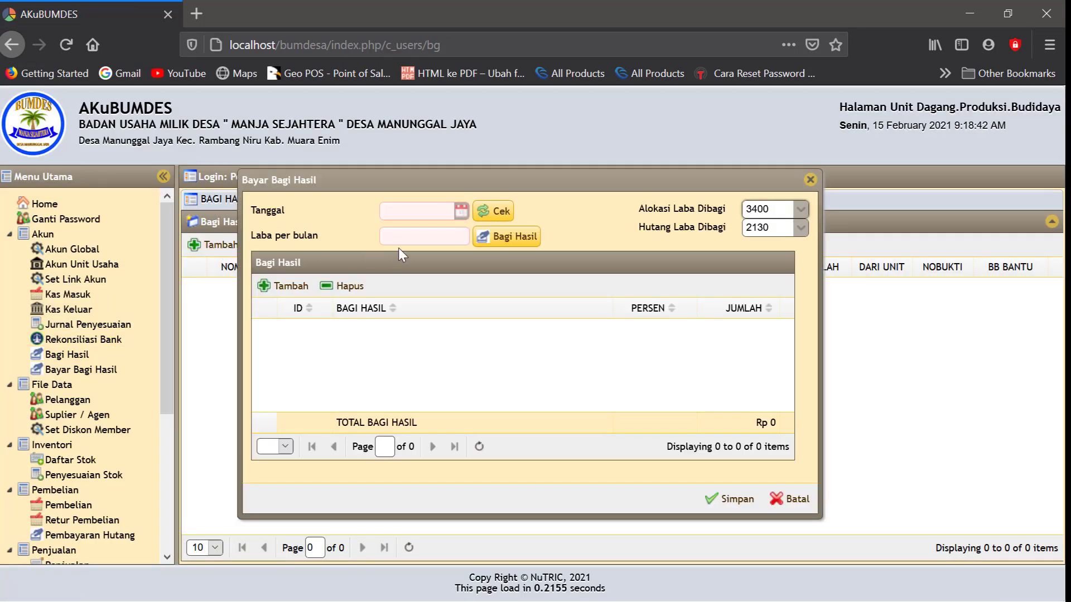
pyautogui.click(460, 215)
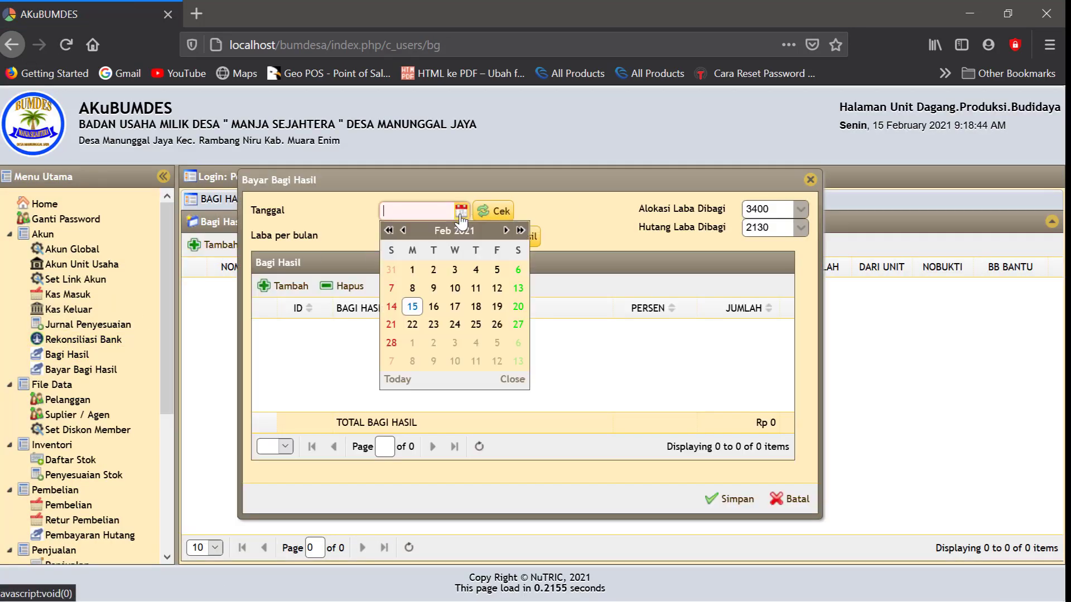
pyautogui.click(400, 230)
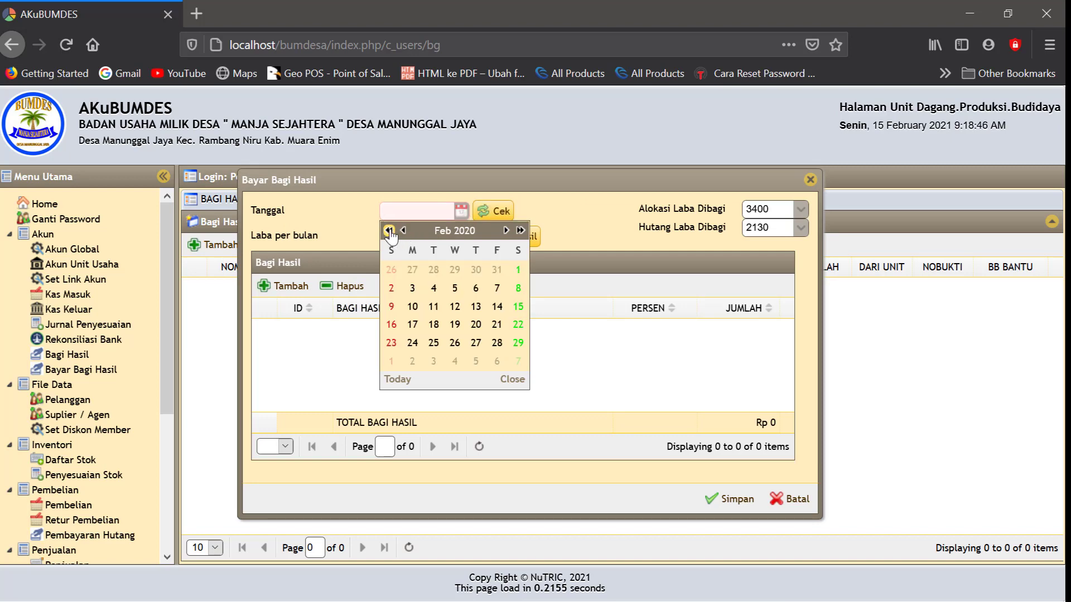
pyautogui.click(402, 231)
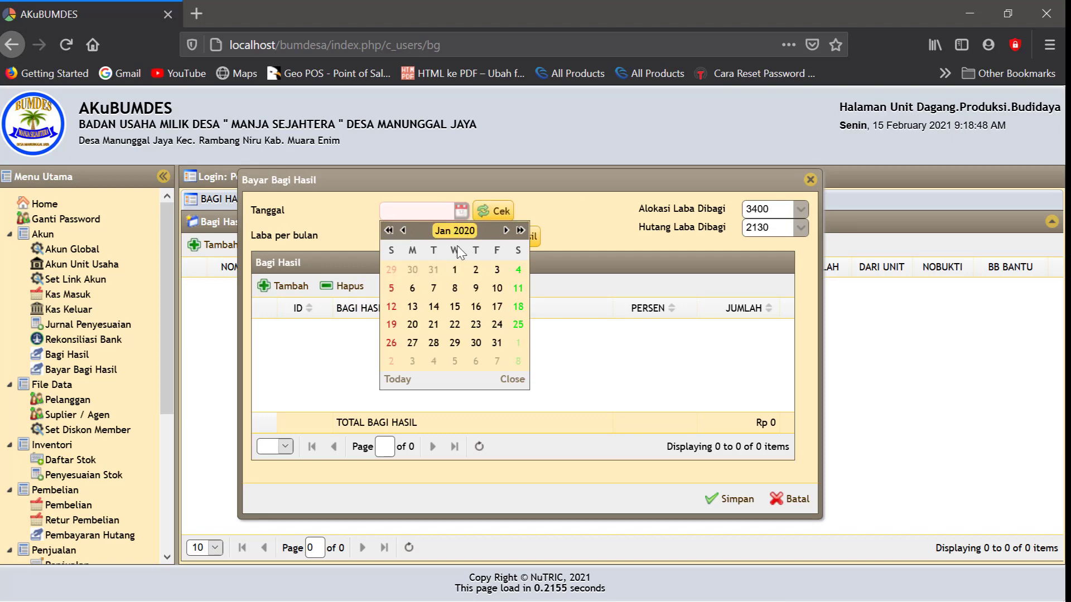
pyautogui.click(494, 342)
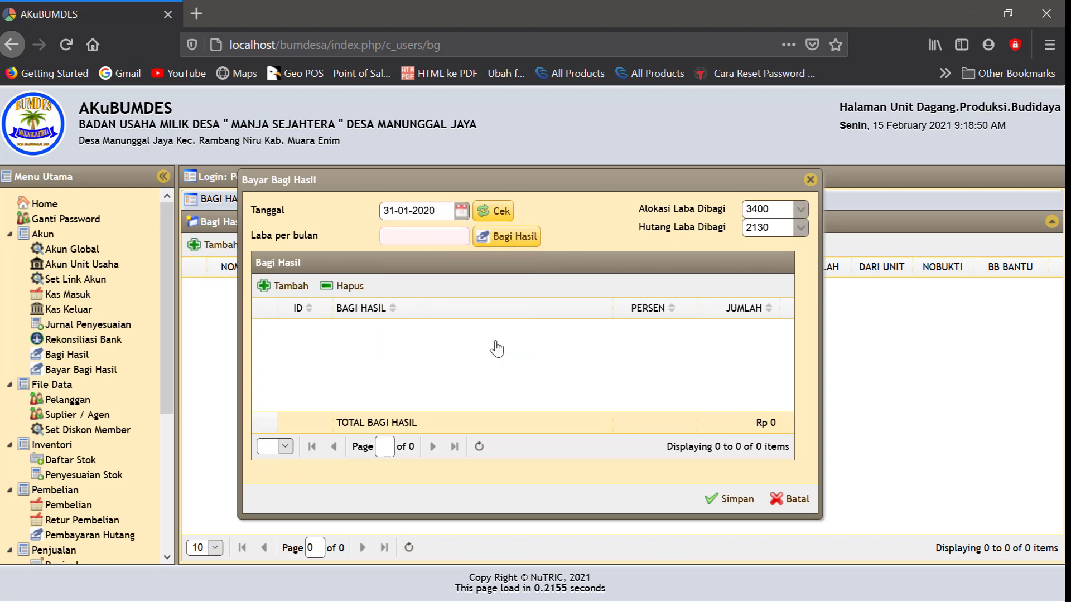
# Split the 1,000,000 profit into 400,000, 400,000, 100,000 and 100,000, and save
pyautogui.click(501, 216)
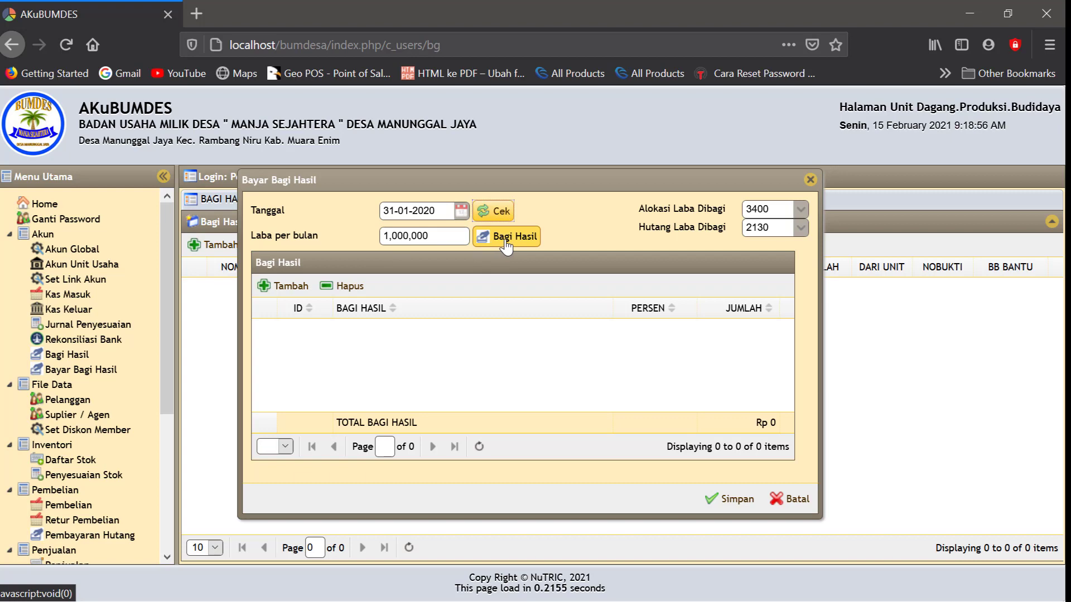
pyautogui.click(507, 238)
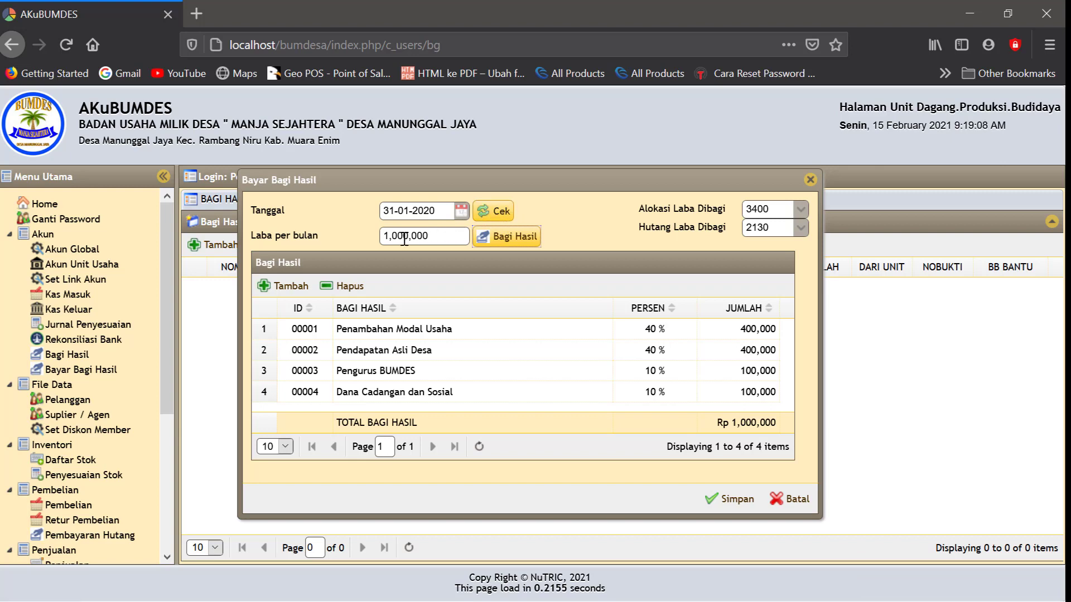
pyautogui.click(504, 237)
pyautogui.click(519, 357)
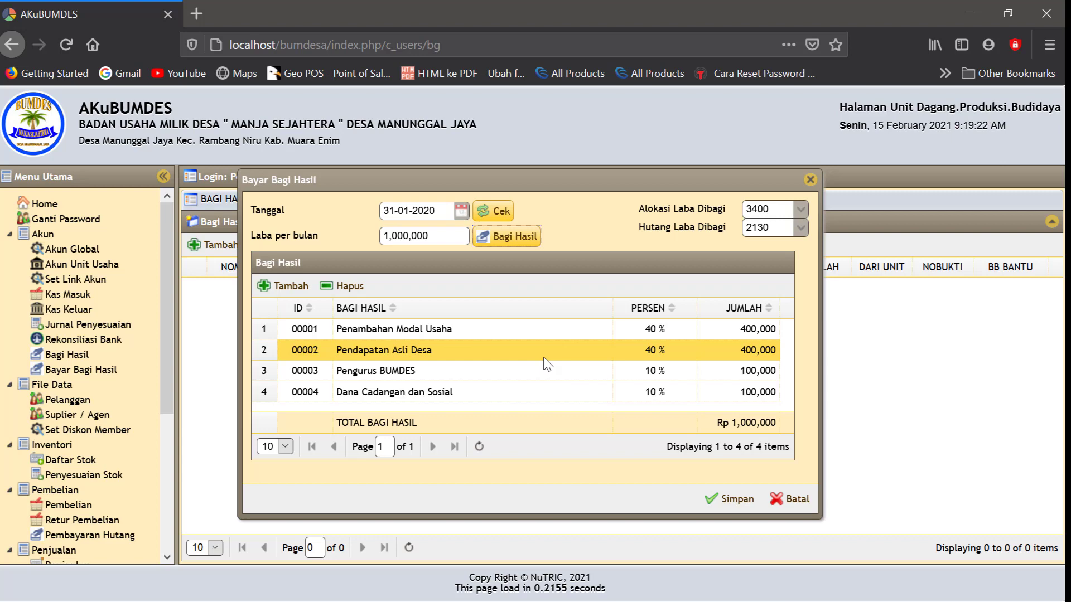
pyautogui.click(733, 500)
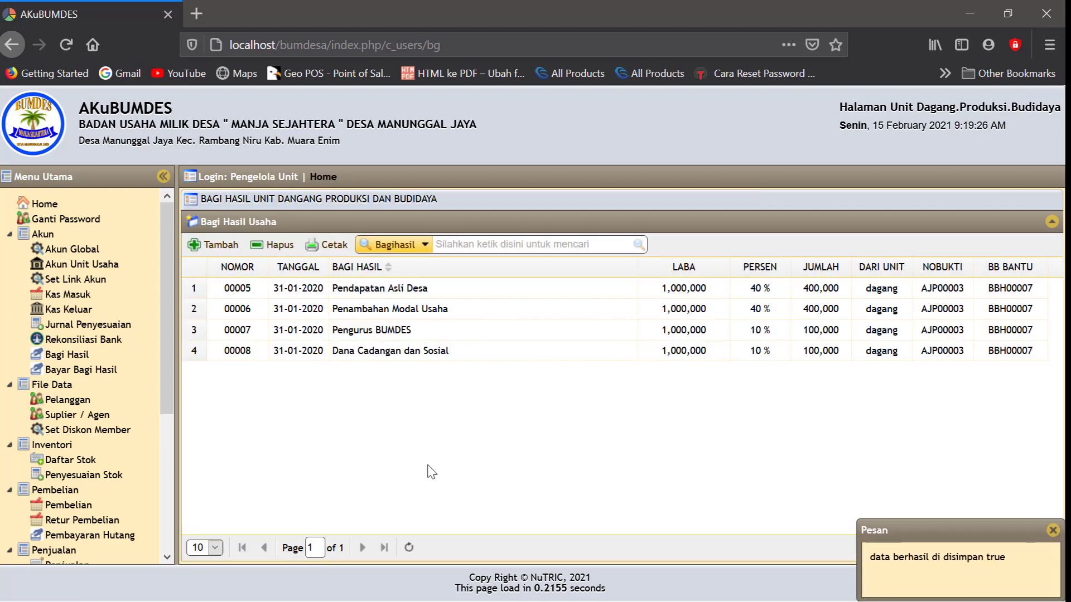
# Start a Hutang Bagi Hasil payment dated 15 February 2021
pyautogui.click(86, 369)
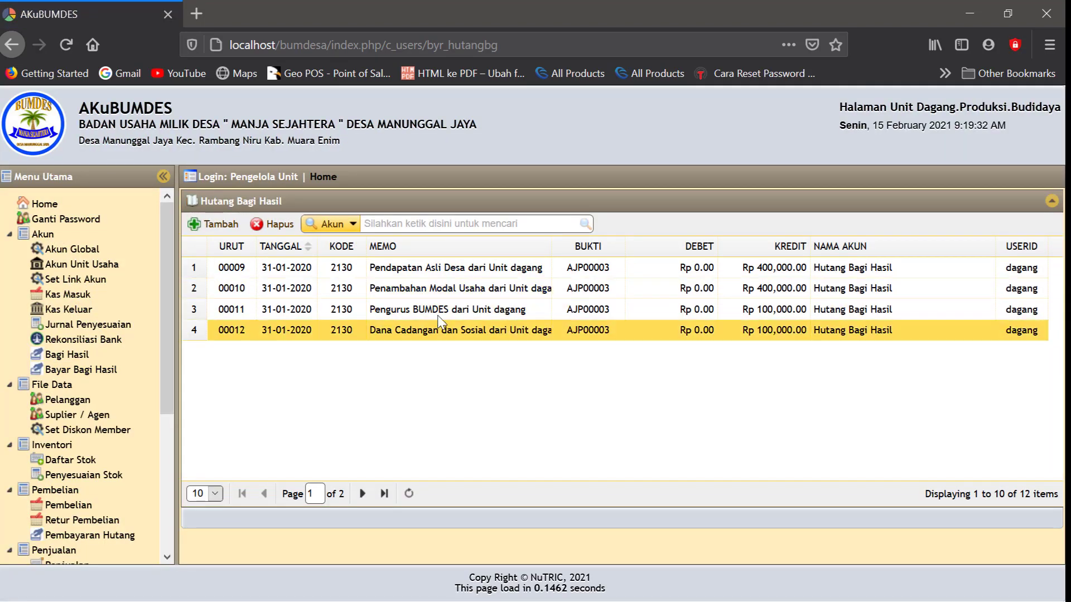
pyautogui.click(224, 229)
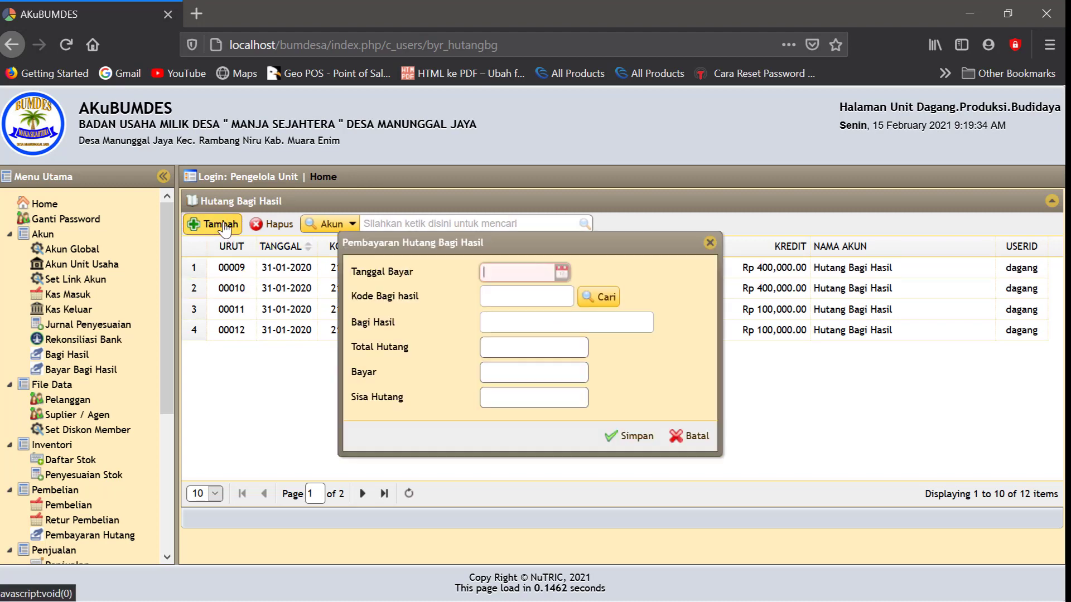
pyautogui.click(560, 273)
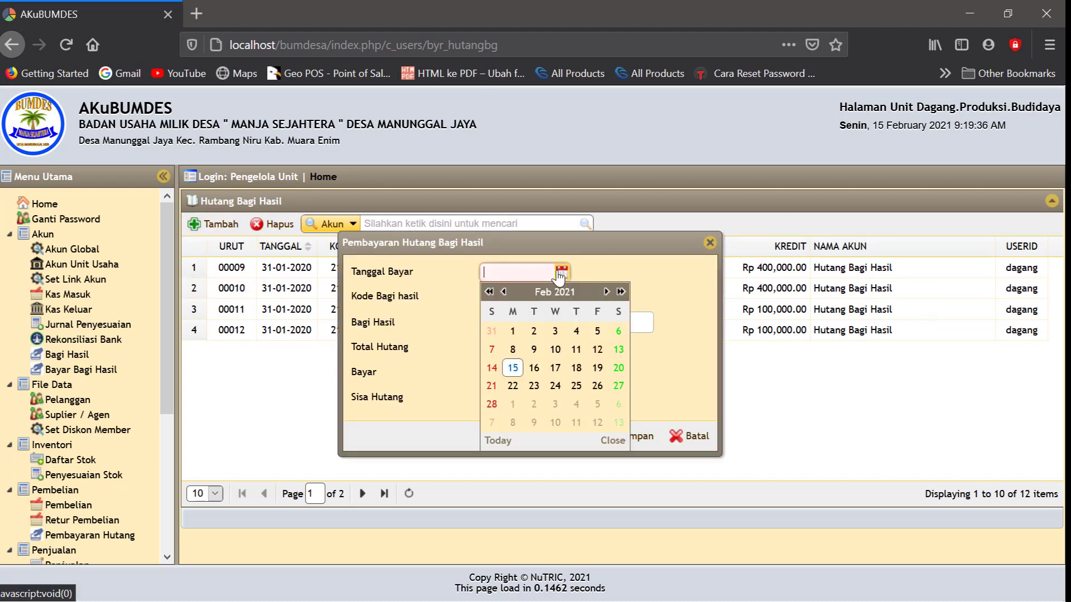
pyautogui.click(513, 369)
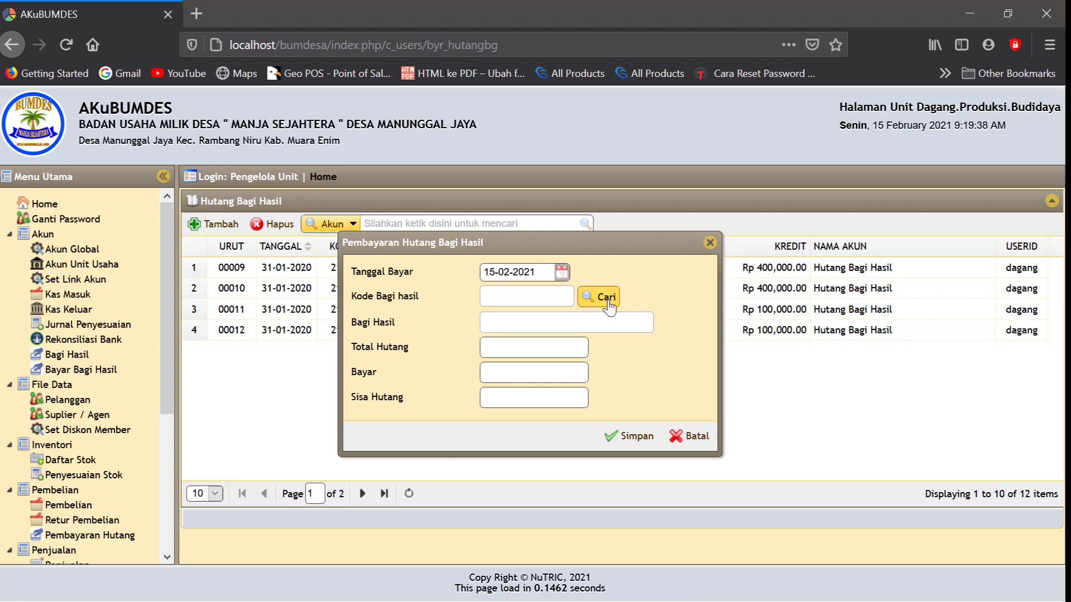
# Browse the payable Bagi Hasil items, then close the search and cancel the payment
pyautogui.click(607, 299)
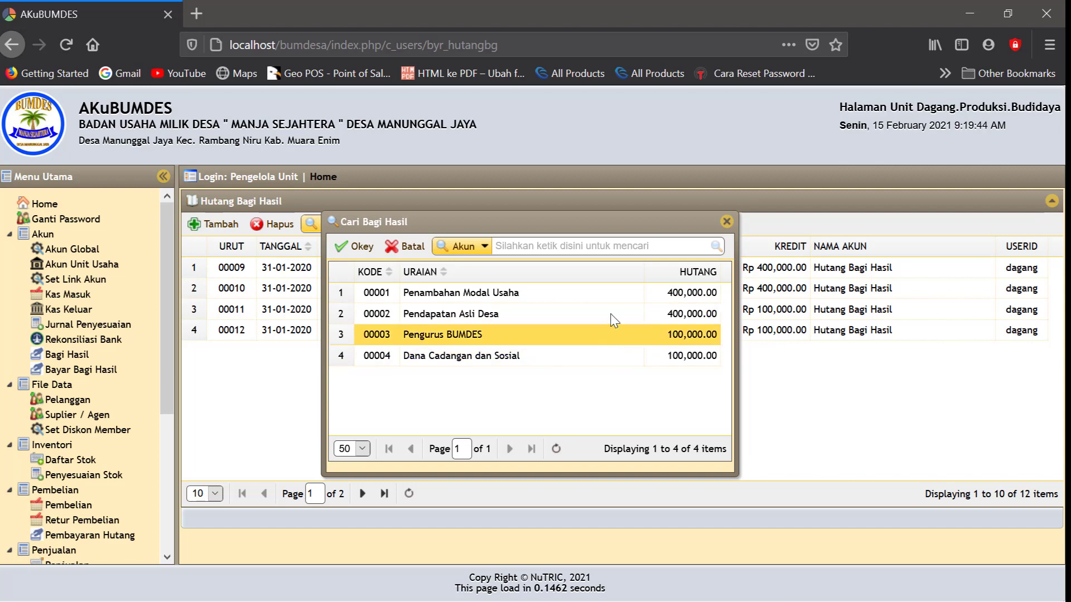
pyautogui.press('Up')
pyautogui.press('Up')
pyautogui.press('Up')
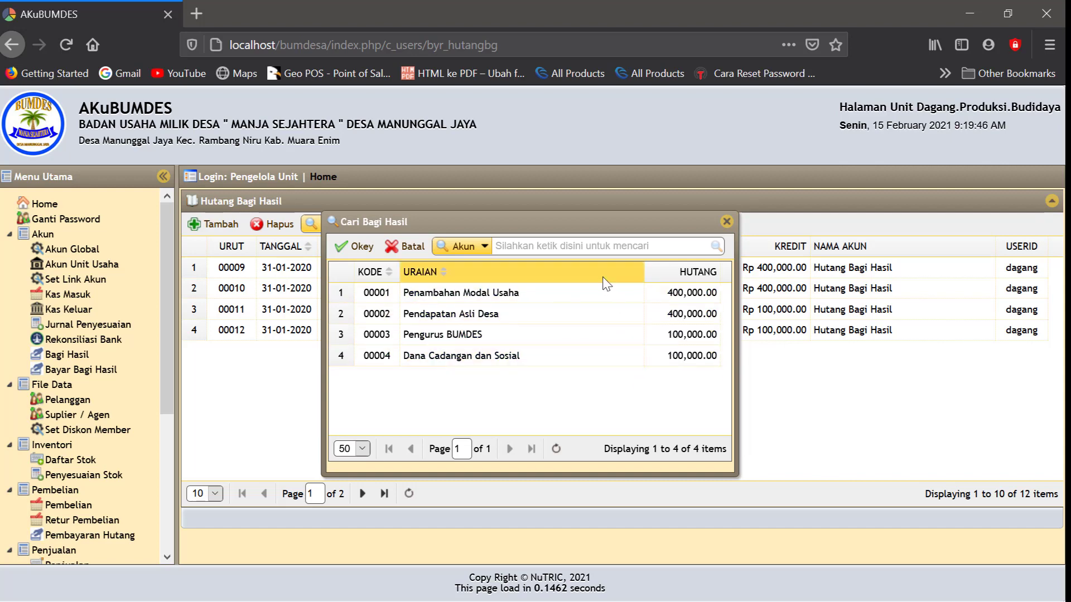
pyautogui.press('Down')
pyautogui.press('Down')
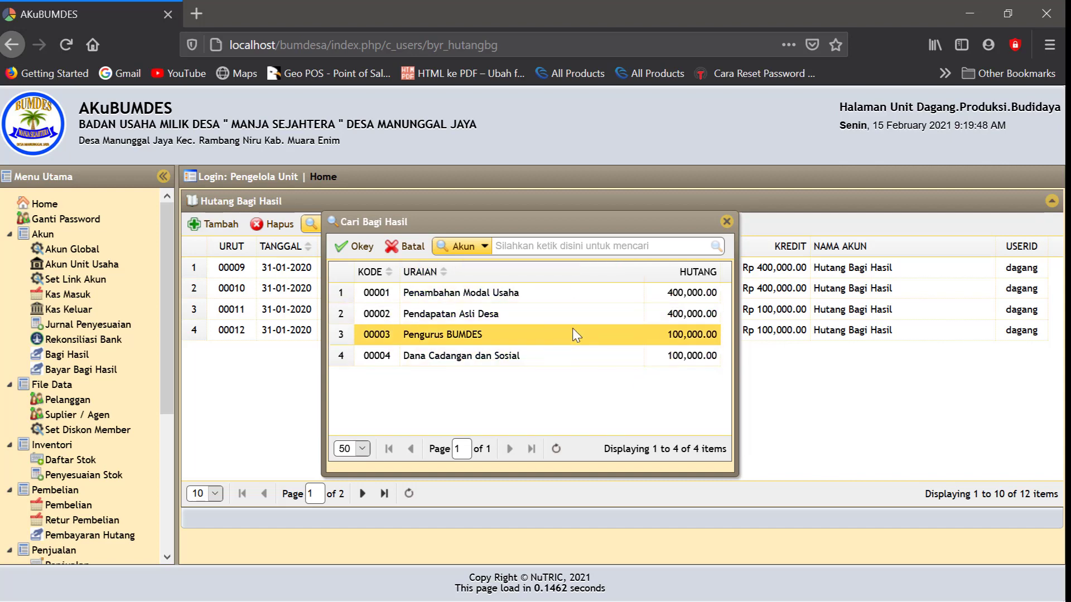
pyautogui.click(726, 222)
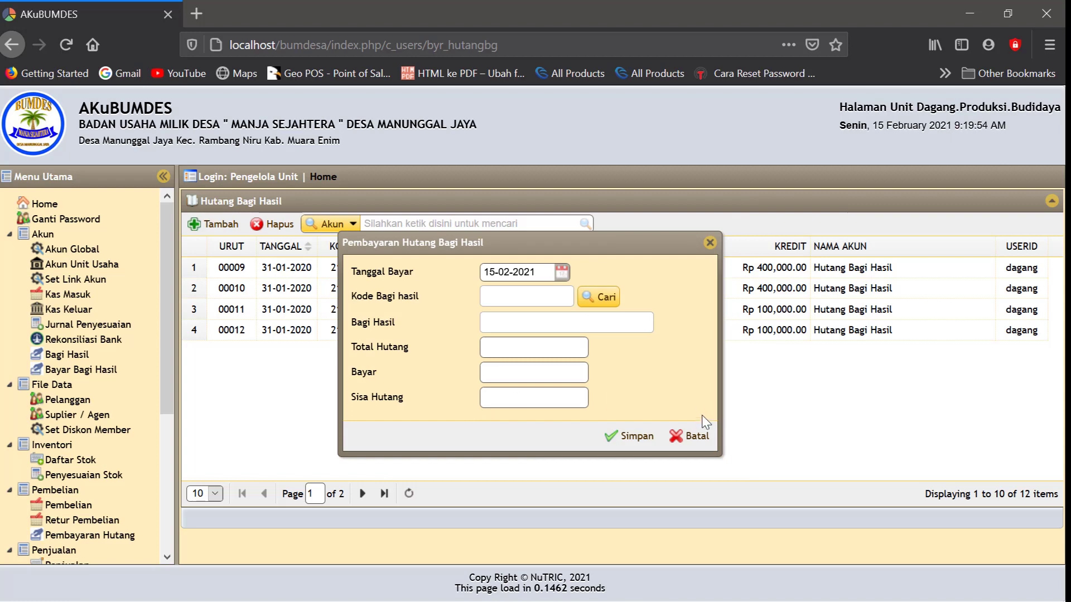
pyautogui.click(690, 436)
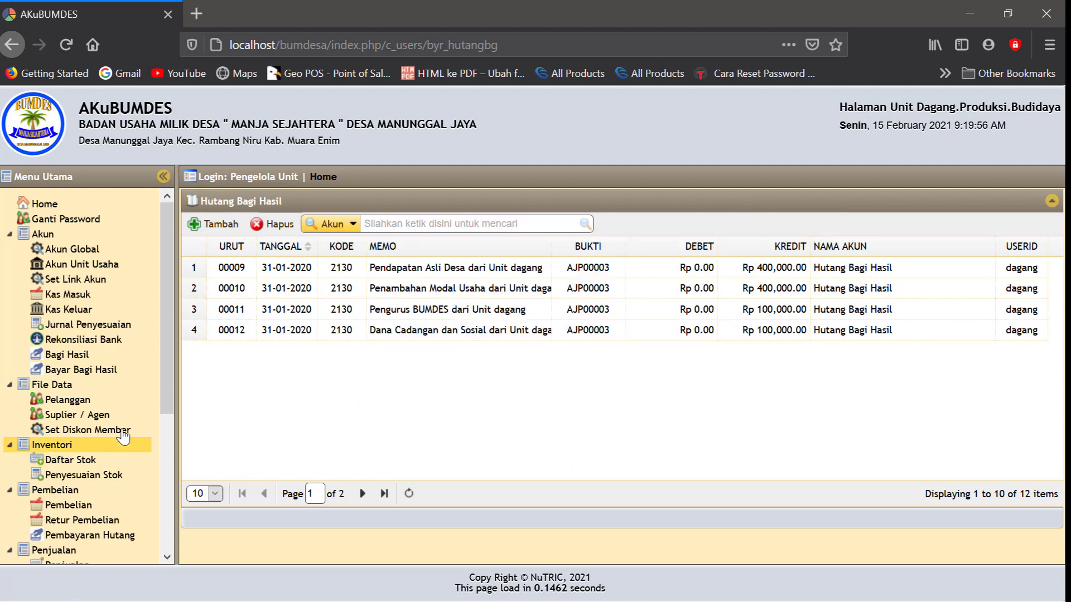
pyautogui.scroll(-4, 115, 432)
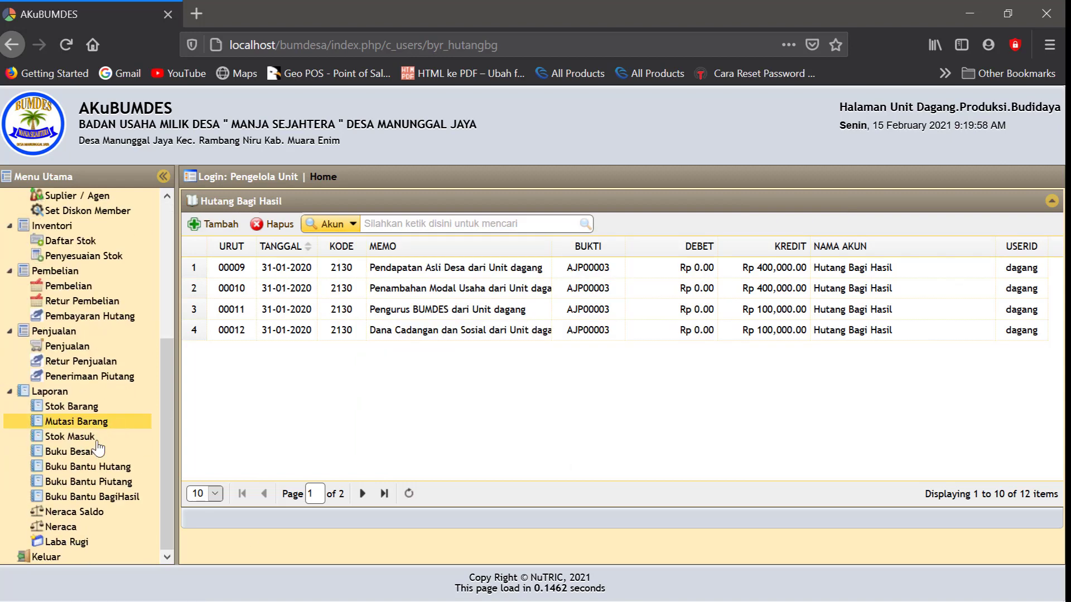
# Show the 15-02-2021 Neraca: Hutang Bagi Hasil 1,000,000 and totals of 9,000,000
pyautogui.click(59, 527)
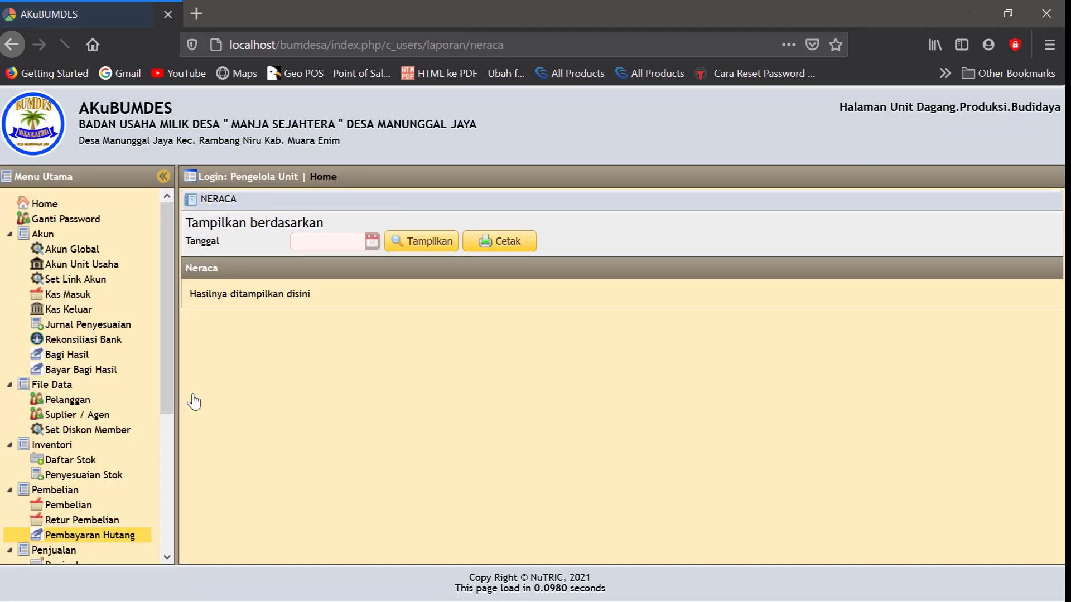
pyautogui.click(372, 241)
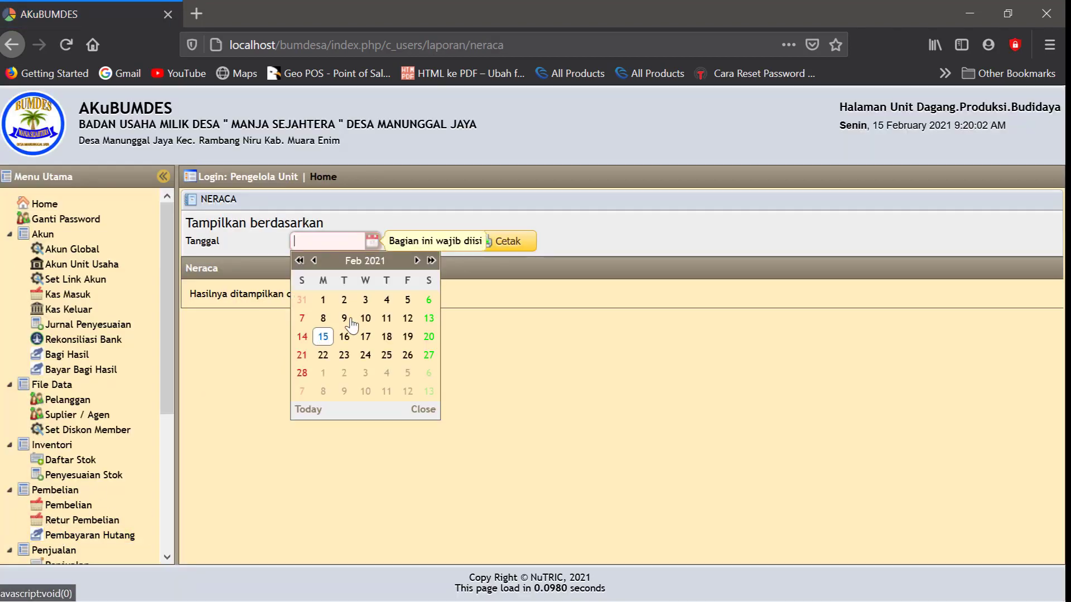
pyautogui.click(323, 336)
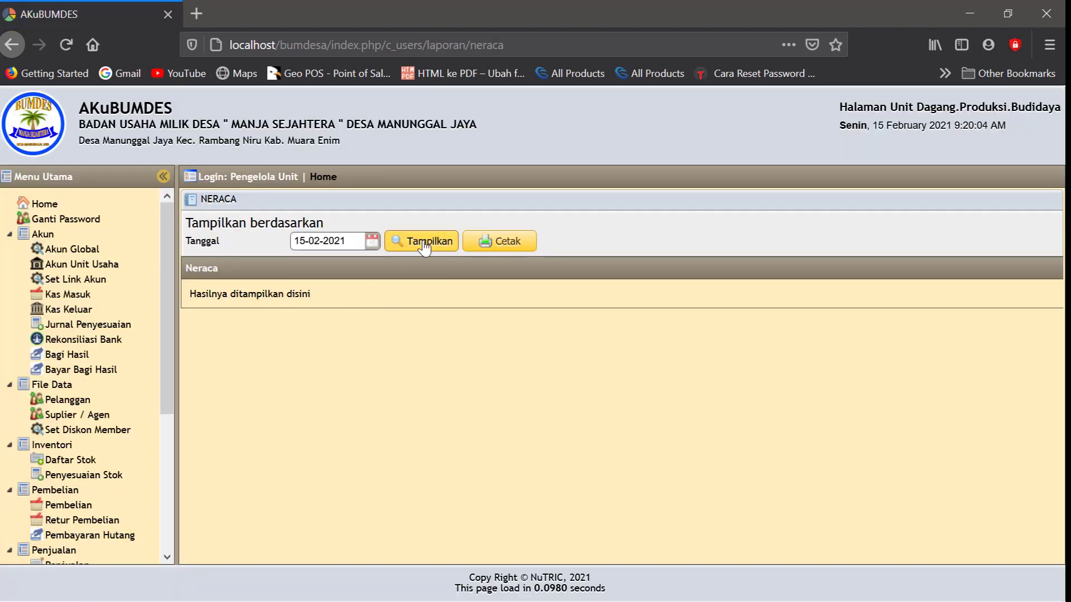
pyautogui.click(424, 243)
pyautogui.scroll(-5, 408, 399)
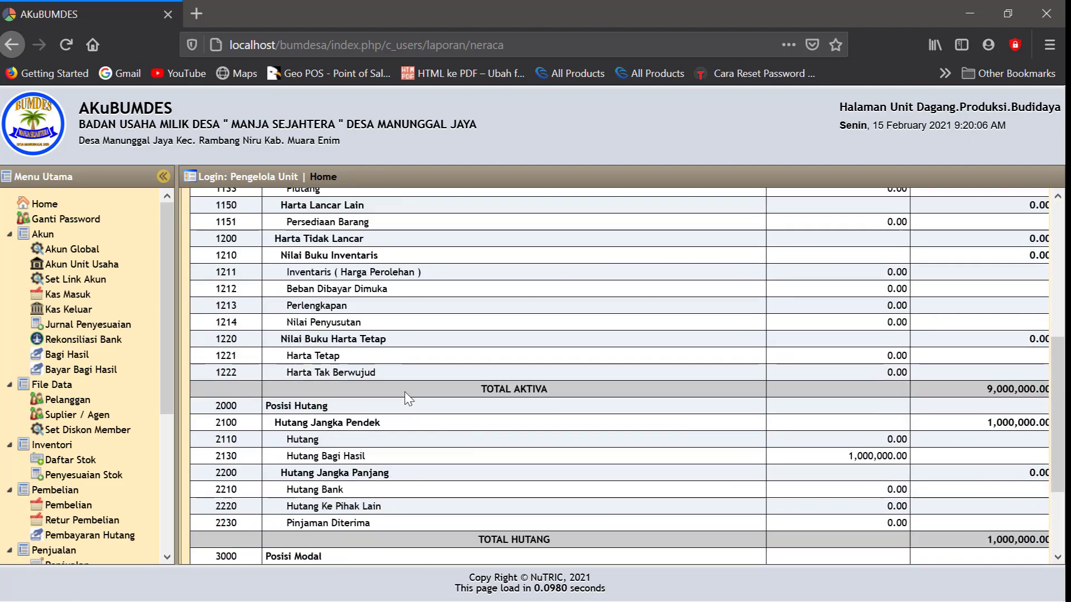
pyautogui.scroll(-3, 408, 398)
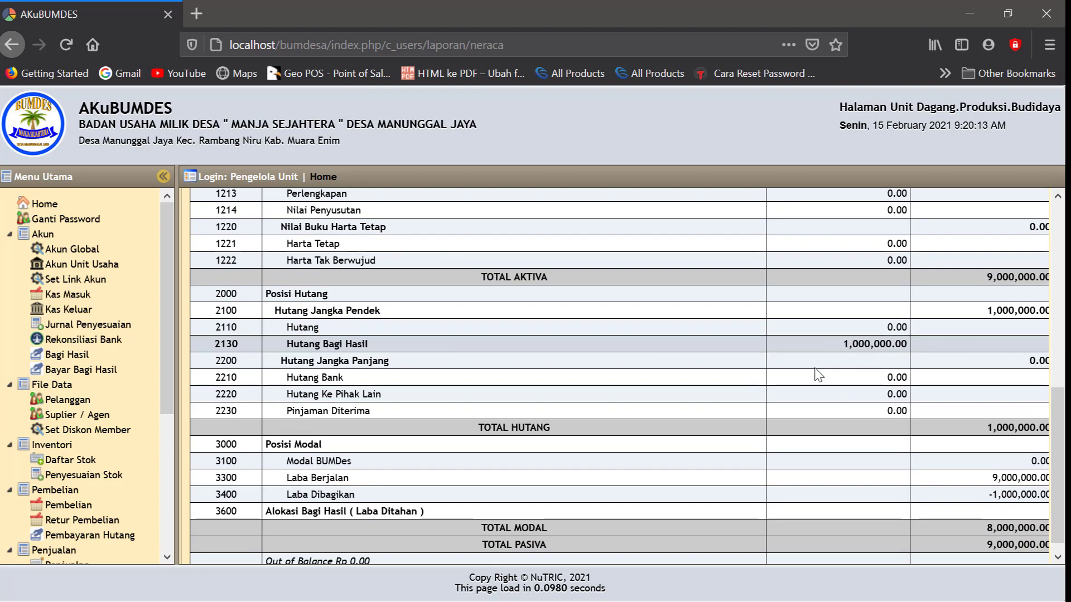
pyautogui.scroll(-1, 814, 370)
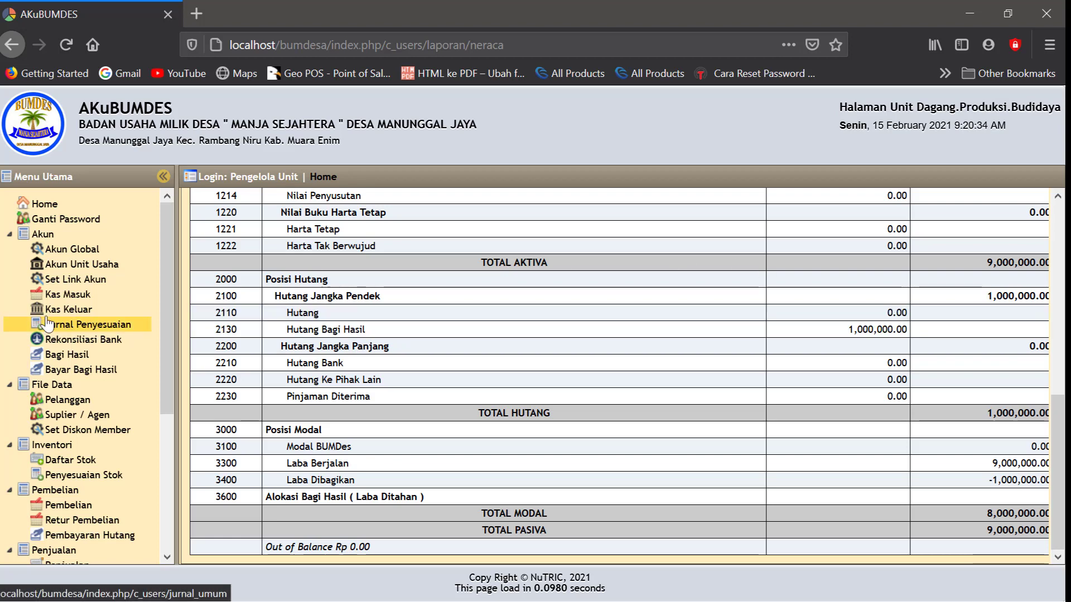
# Delete the AJP00003 entries from the Hutang Bagi Hasil list
pyautogui.click(77, 371)
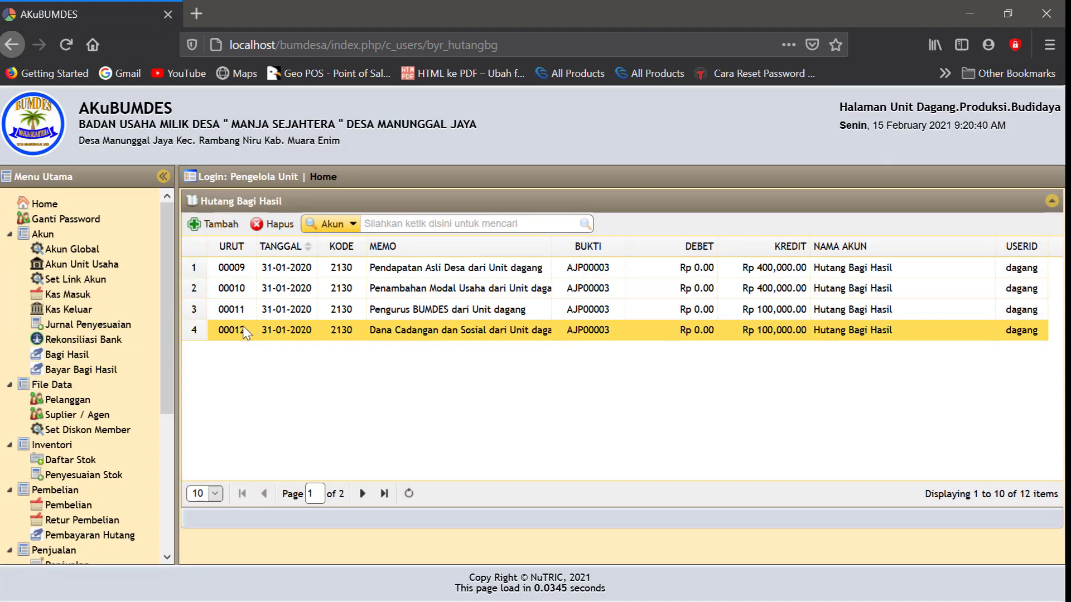
pyautogui.click(243, 330)
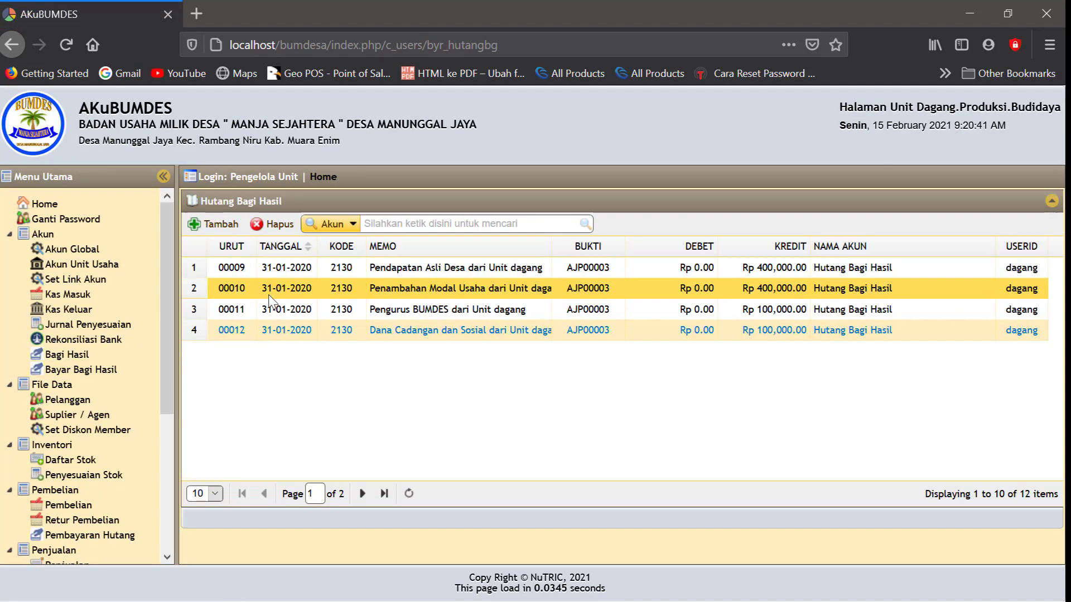
pyautogui.click(280, 229)
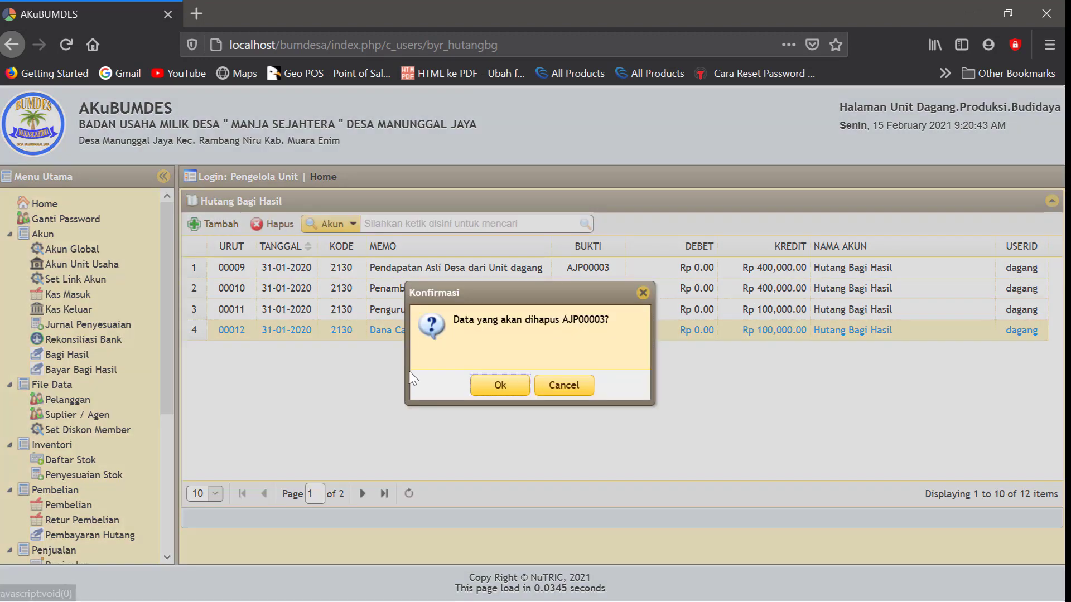
pyautogui.click(500, 385)
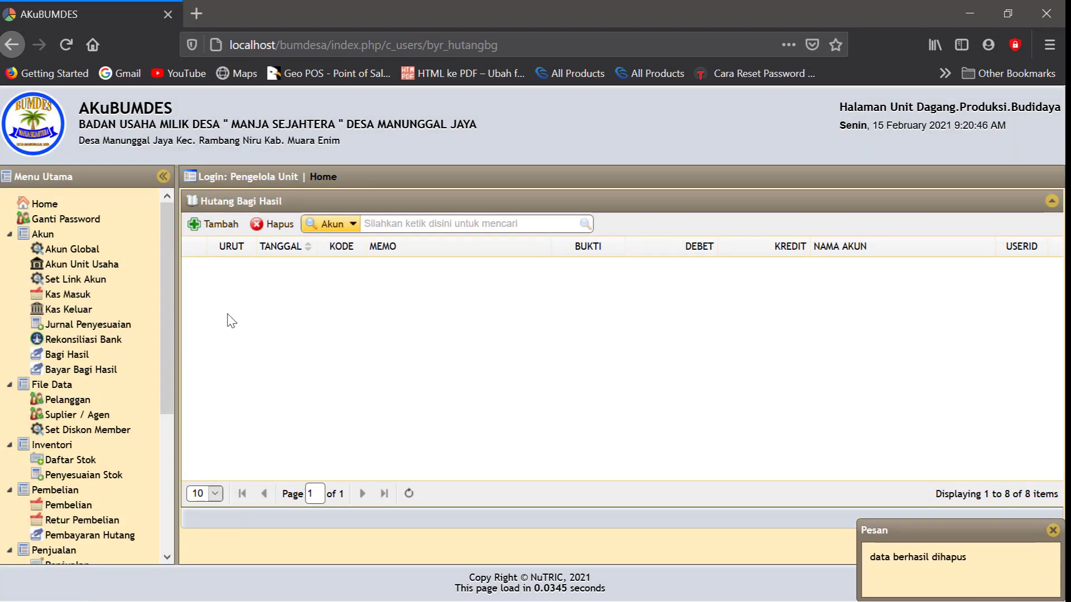
# Delete the AJP00003 allocations from the Bagi Hasil Usaha list, leaving it empty
pyautogui.click(66, 357)
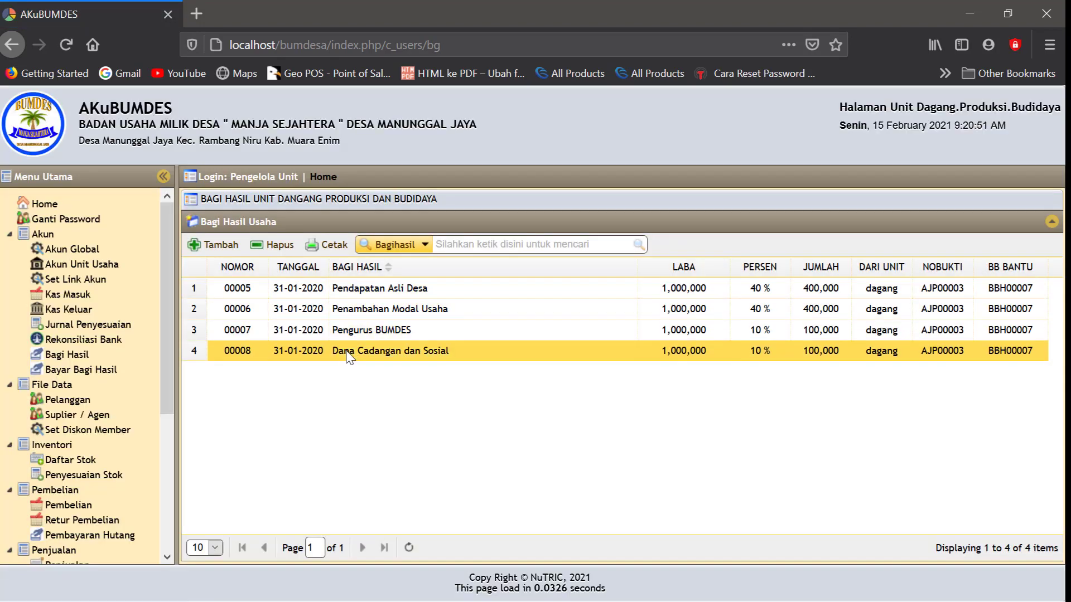
pyautogui.click(346, 351)
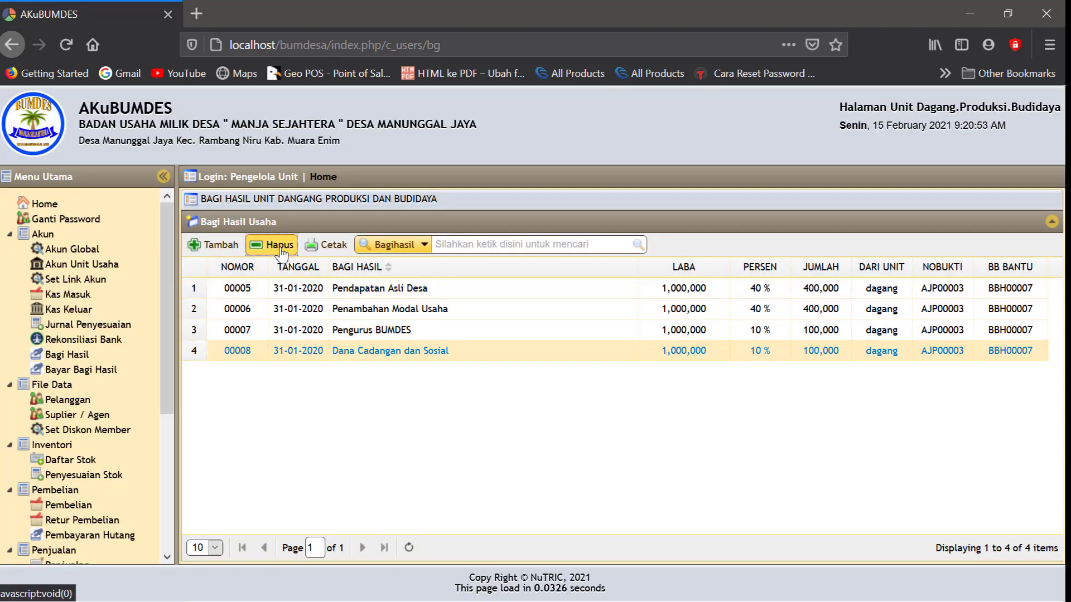
pyautogui.click(272, 245)
pyautogui.click(499, 385)
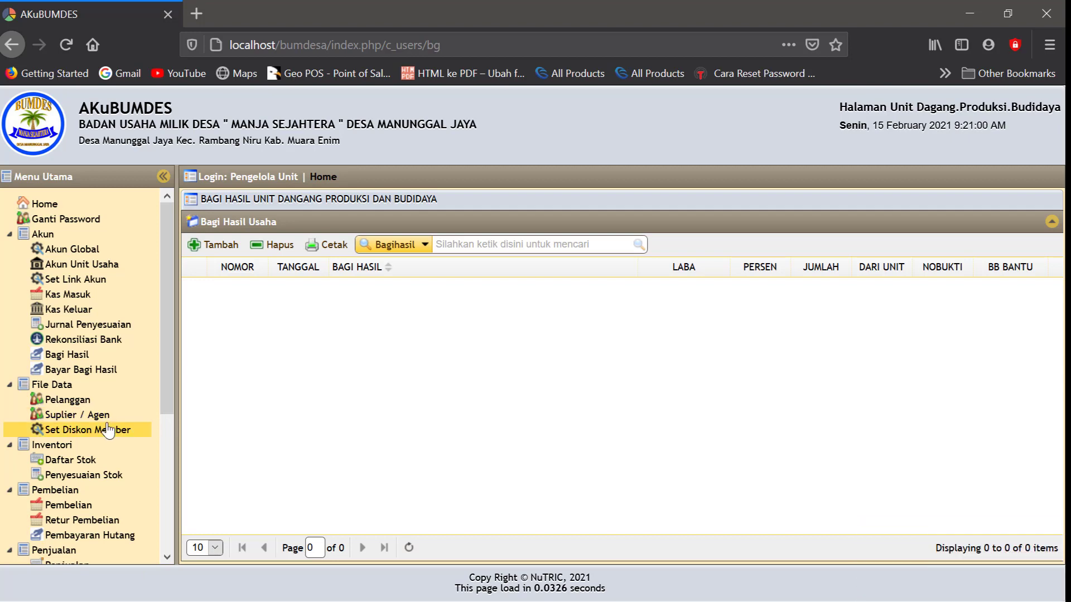
pyautogui.click(67, 355)
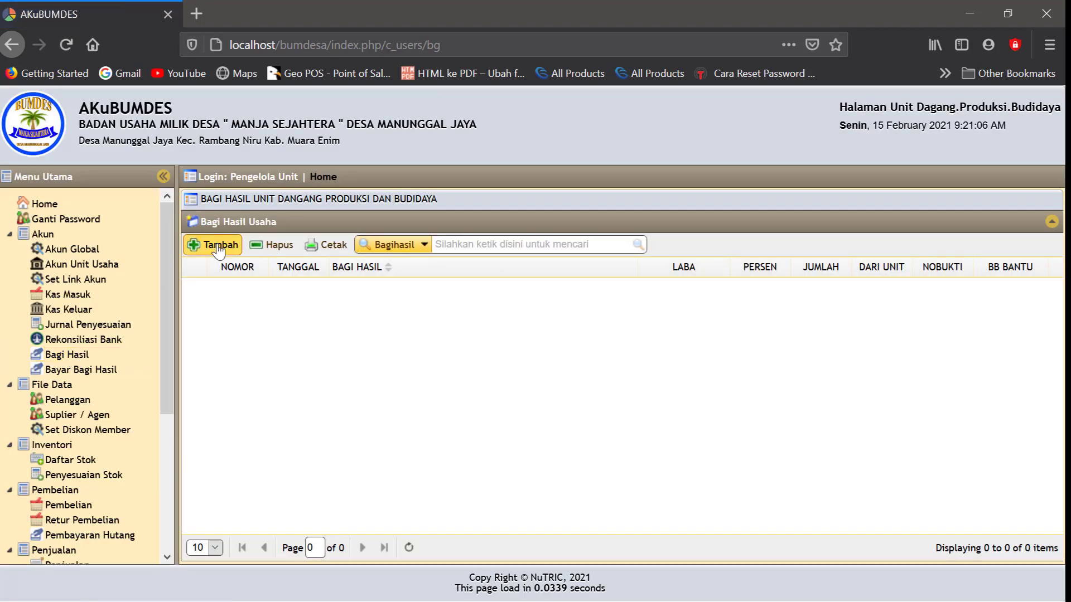
# Start a new profit distribution dated 15-02-2021
pyautogui.click(218, 248)
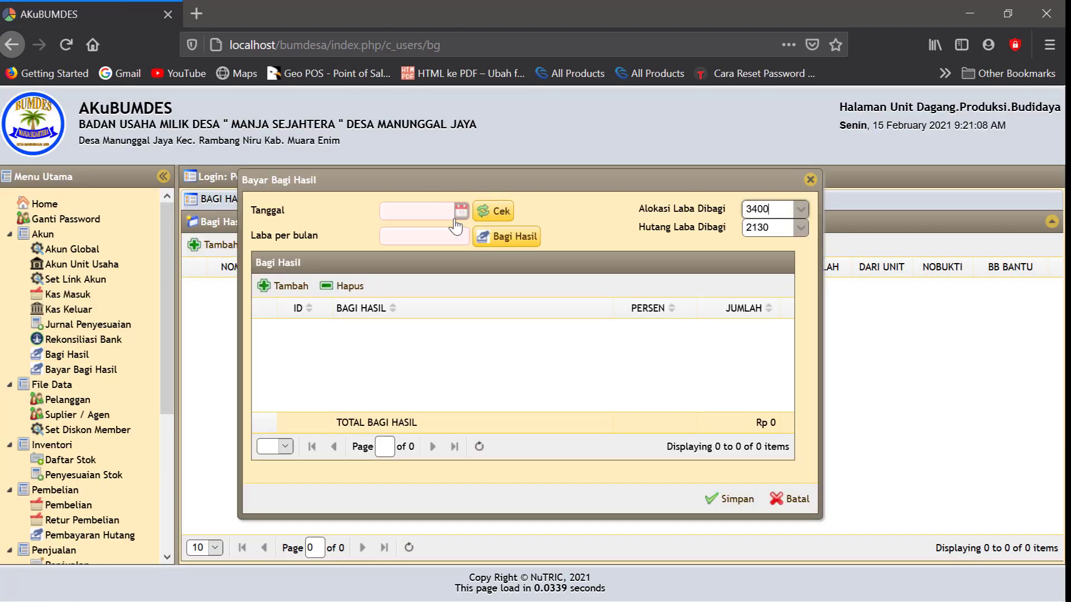
pyautogui.click(463, 211)
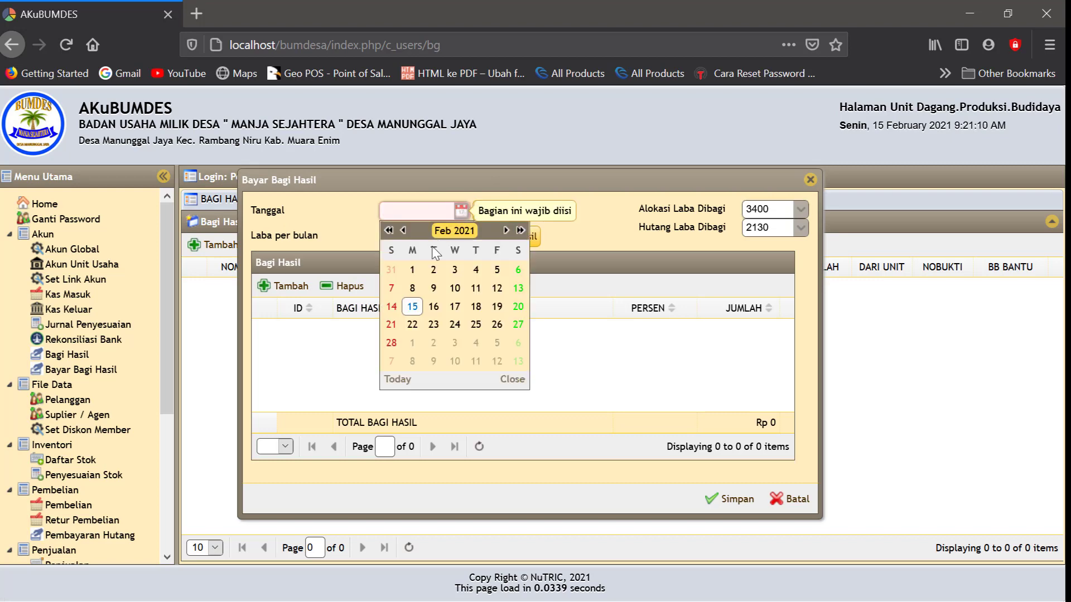
pyautogui.click(413, 308)
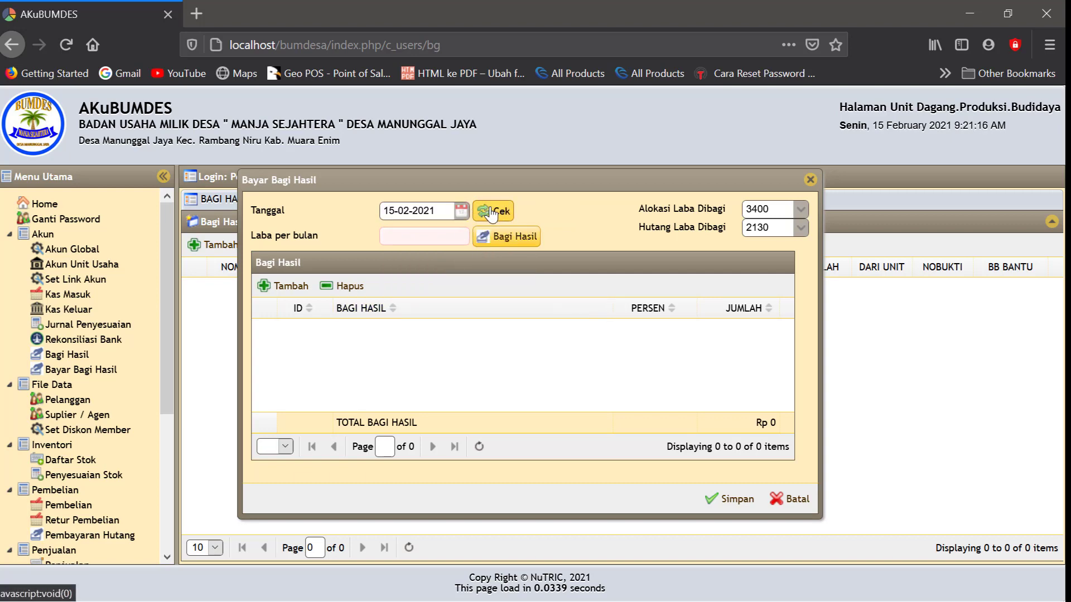
pyautogui.click(416, 238)
pyautogui.click(416, 238)
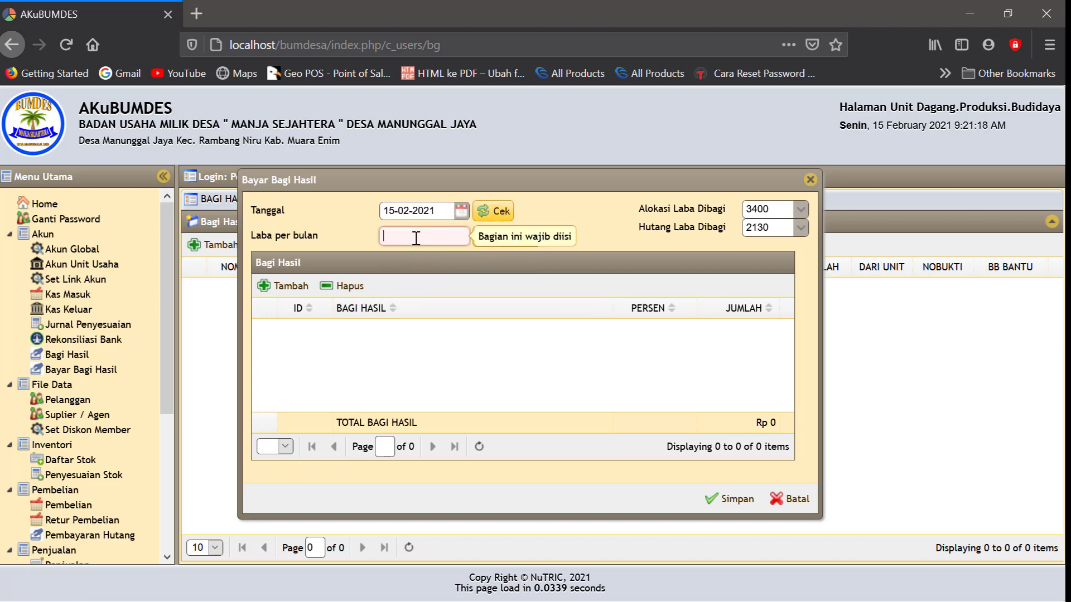
# Split 9,000,000 profit into 3,600,000, 3,600,000, 900,000 and 900,000, and save
pyautogui.write('9000000')
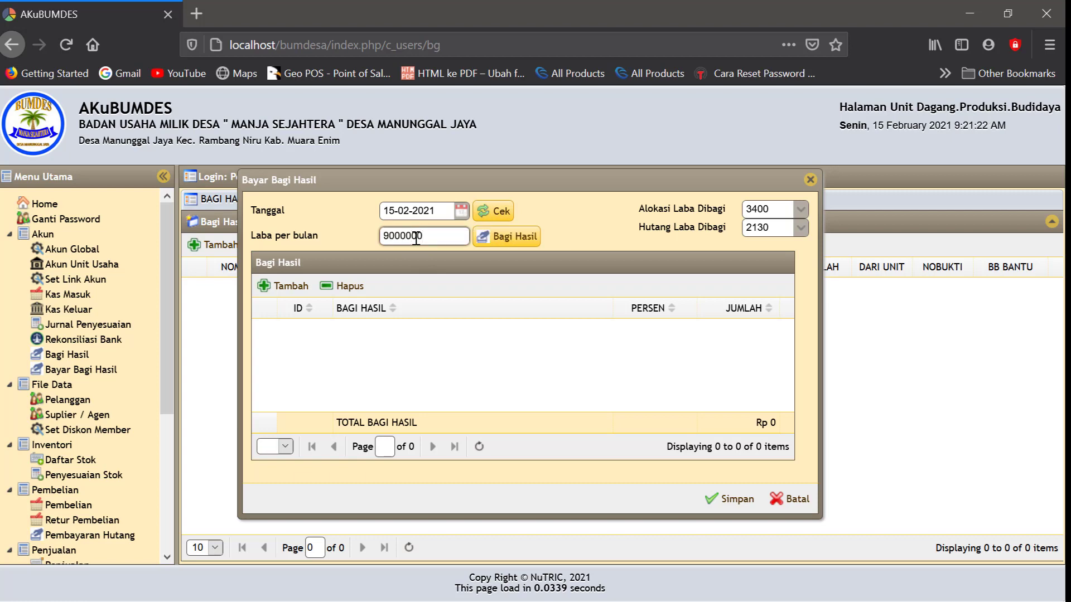
pyautogui.click(568, 237)
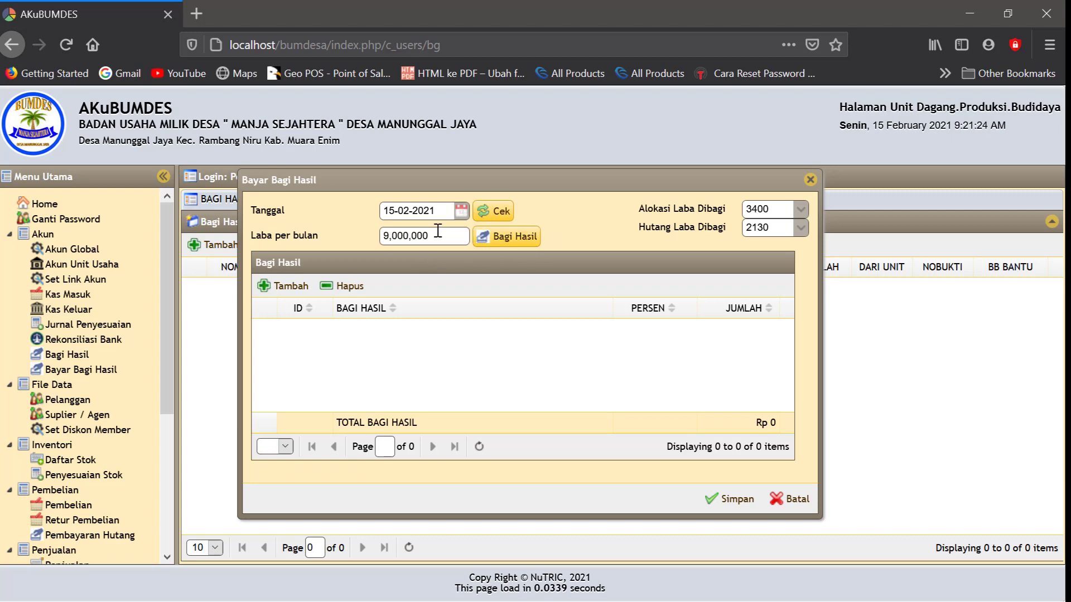
pyautogui.click(515, 236)
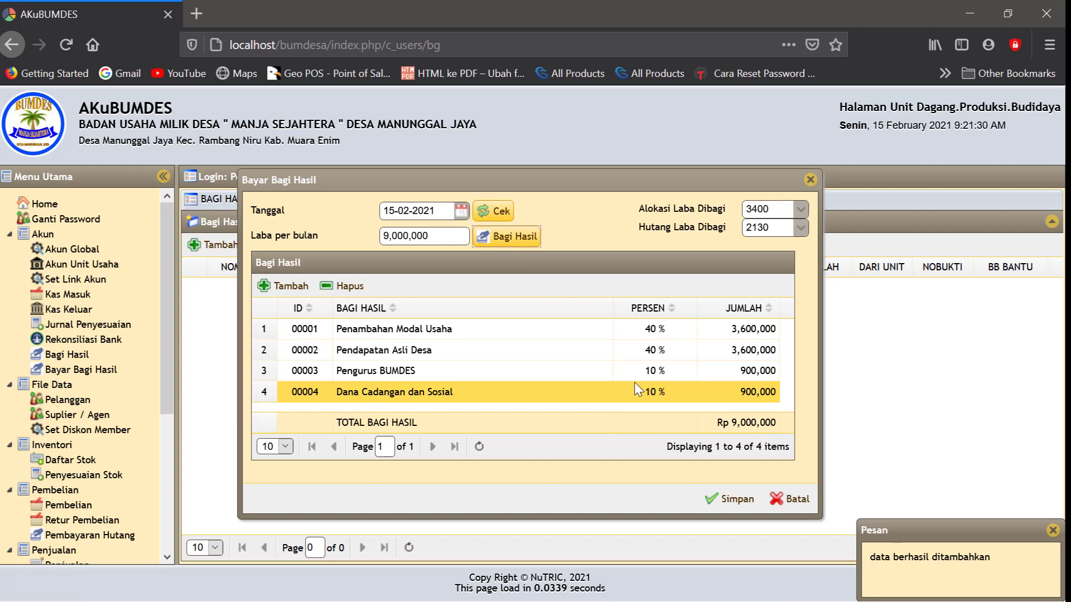
pyautogui.click(729, 499)
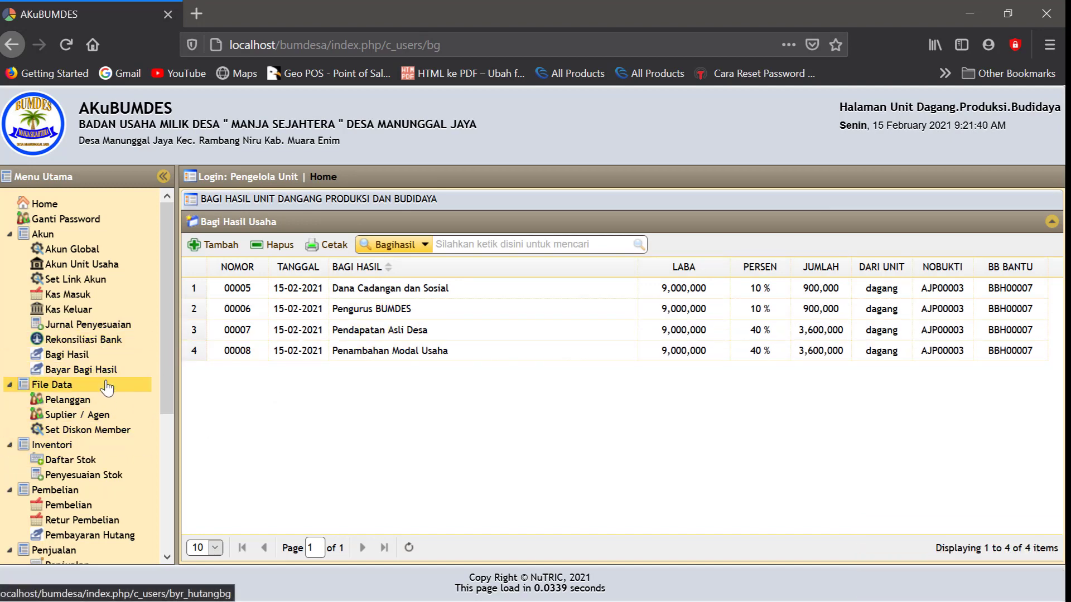
# Review the 15-02-2021 Neraca down to Out of Balance, then open Bayar Bagi Hasil
pyautogui.scroll(-4, 50, 449)
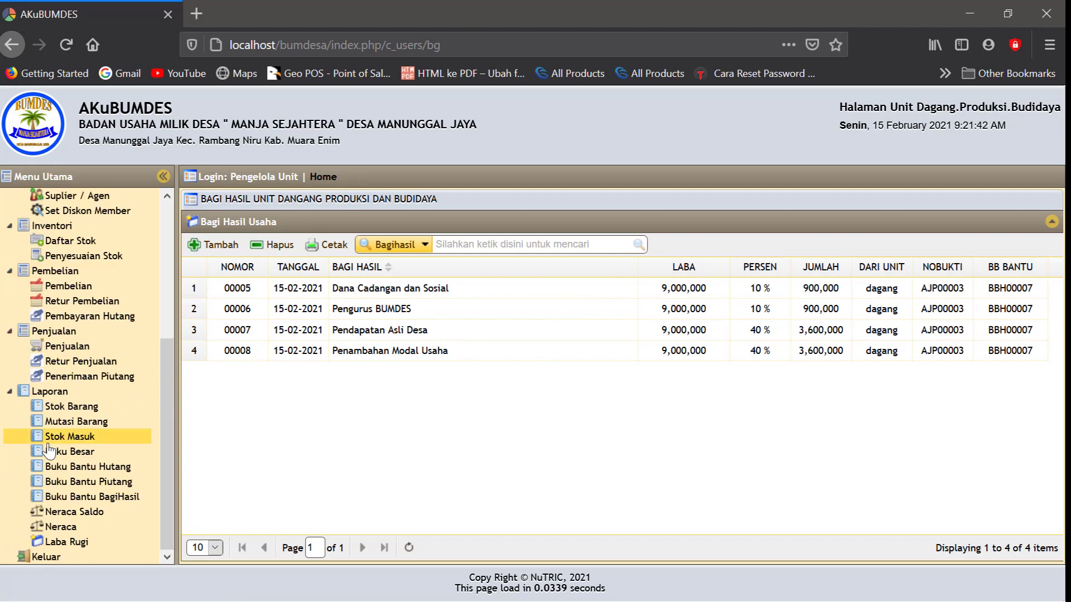
pyautogui.click(68, 527)
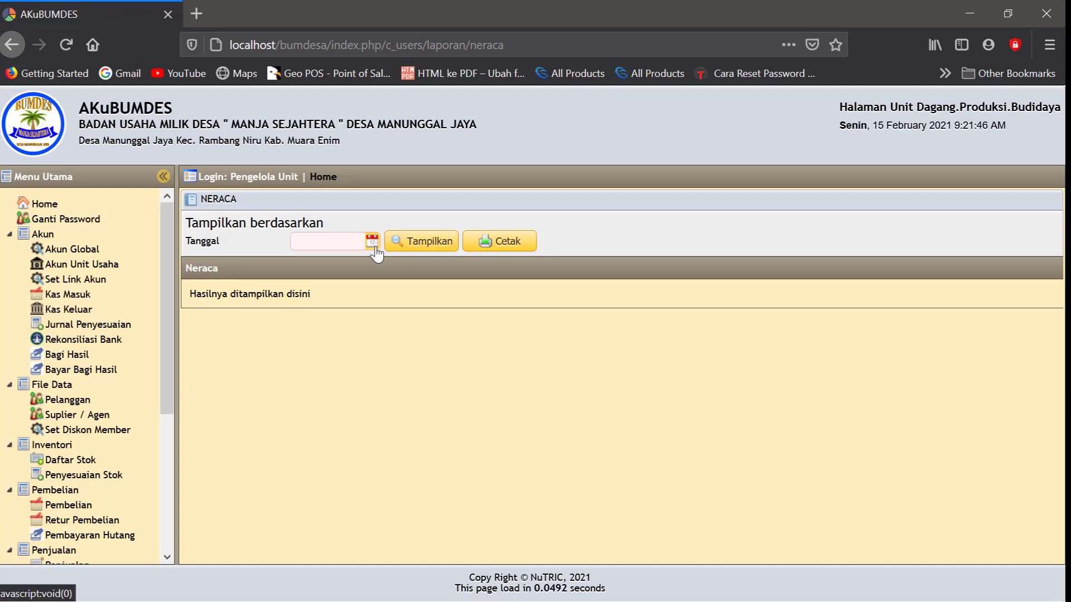
pyautogui.click(375, 247)
pyautogui.click(325, 337)
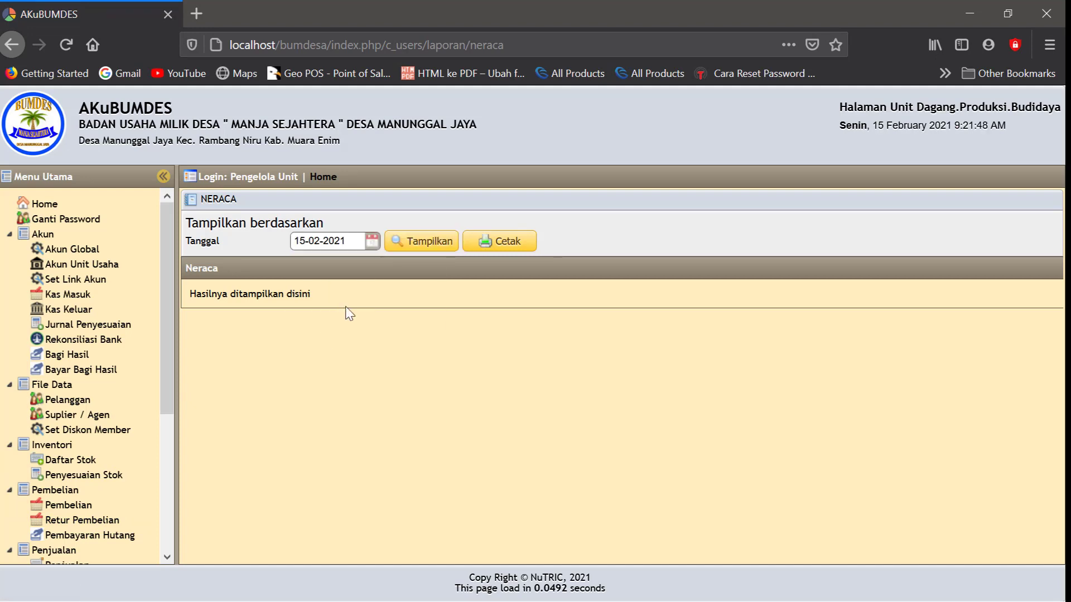
pyautogui.click(411, 252)
pyautogui.scroll(-2, 463, 334)
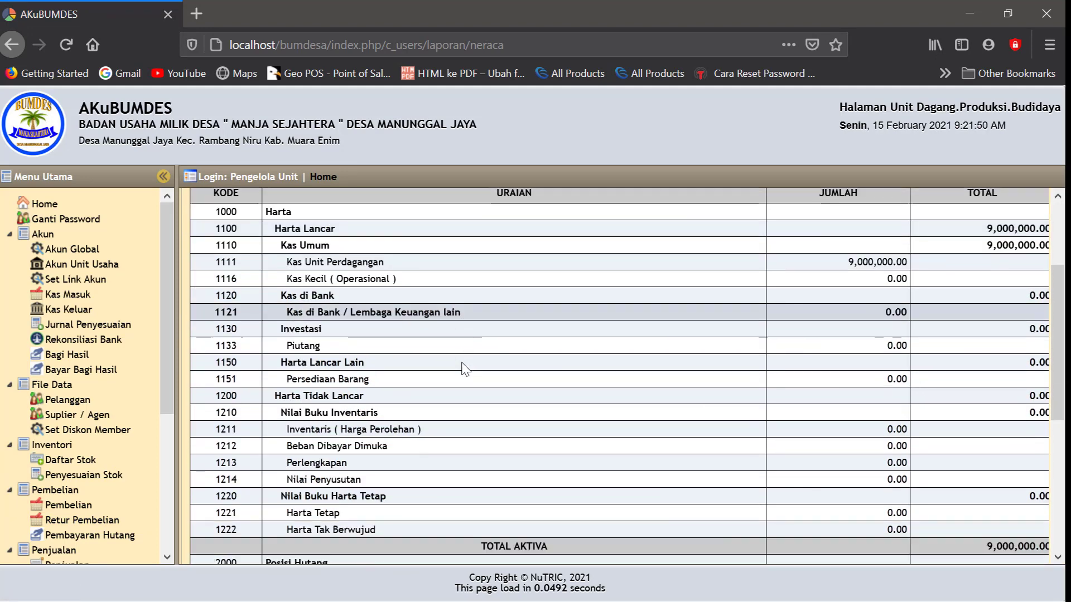
pyautogui.scroll(-5, 462, 368)
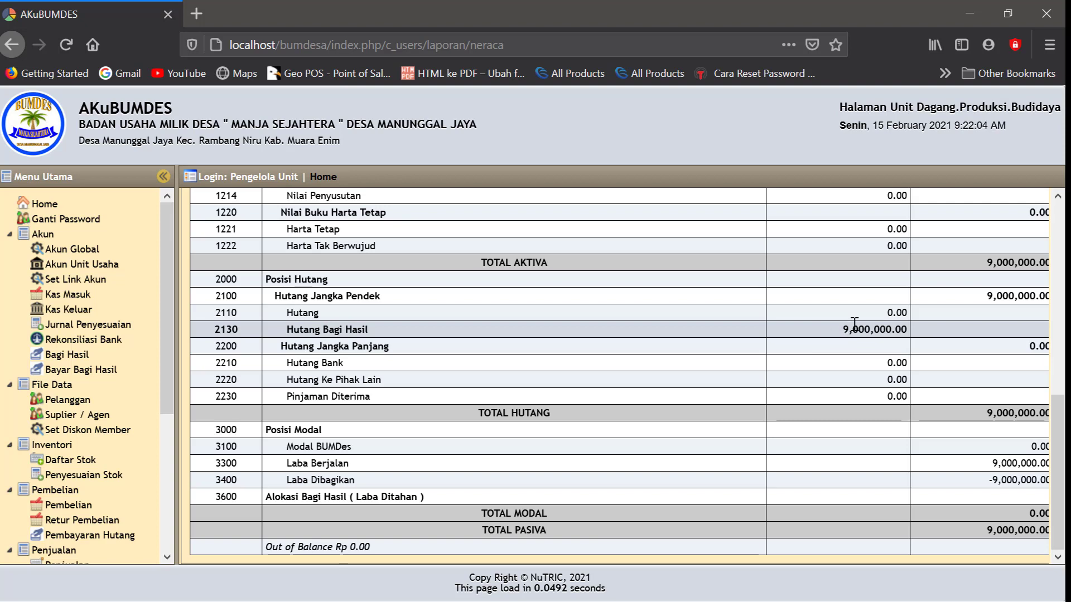
pyautogui.click(83, 371)
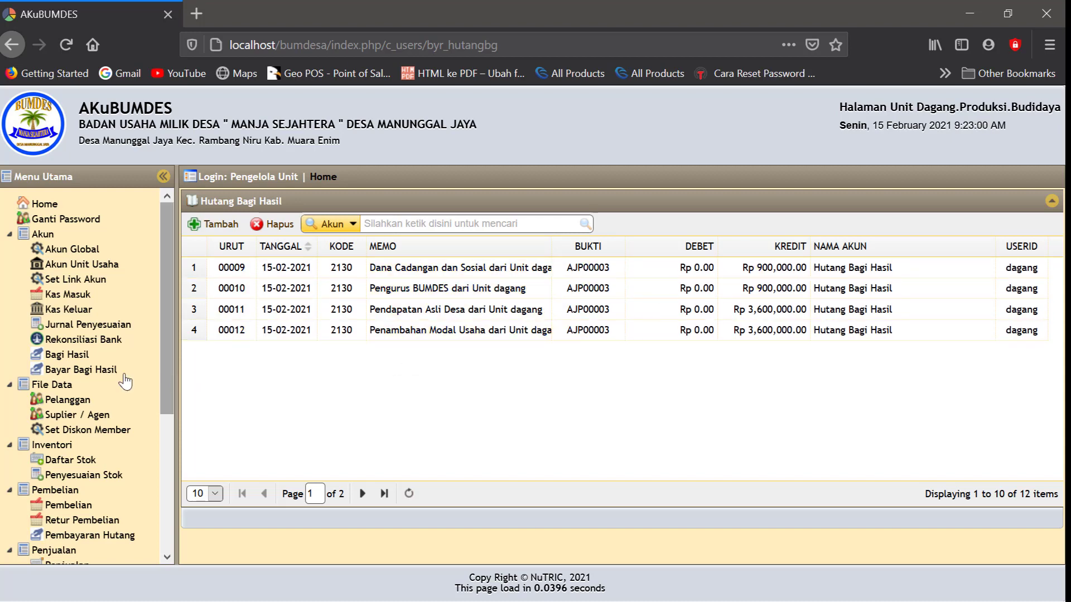
# Start a 15-02-2021 payment for the Penambahan Modal Usaha profit-share debt
pyautogui.click(83, 369)
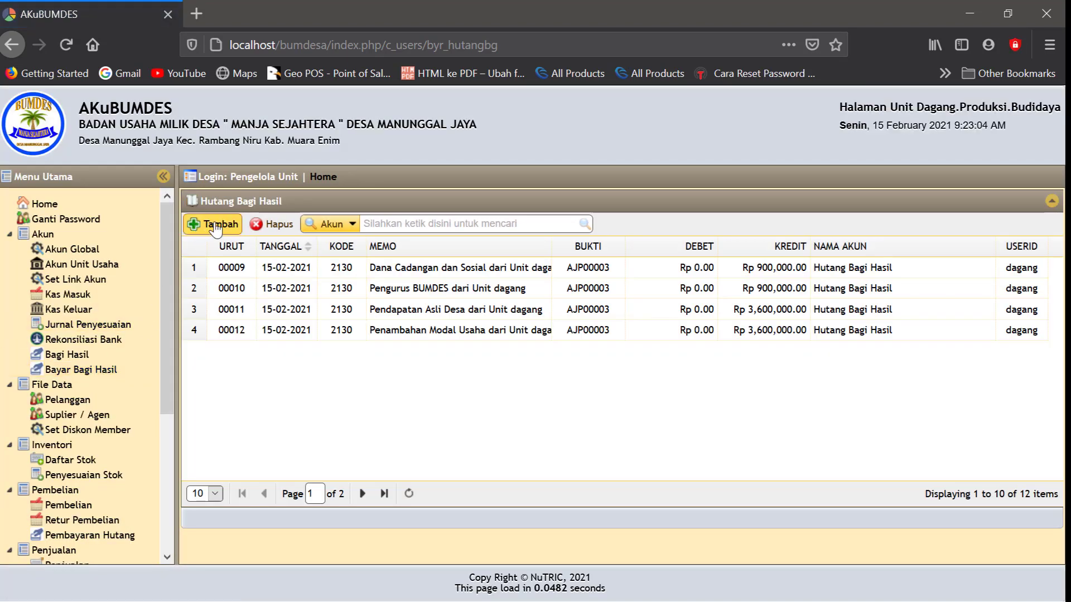
pyautogui.click(220, 225)
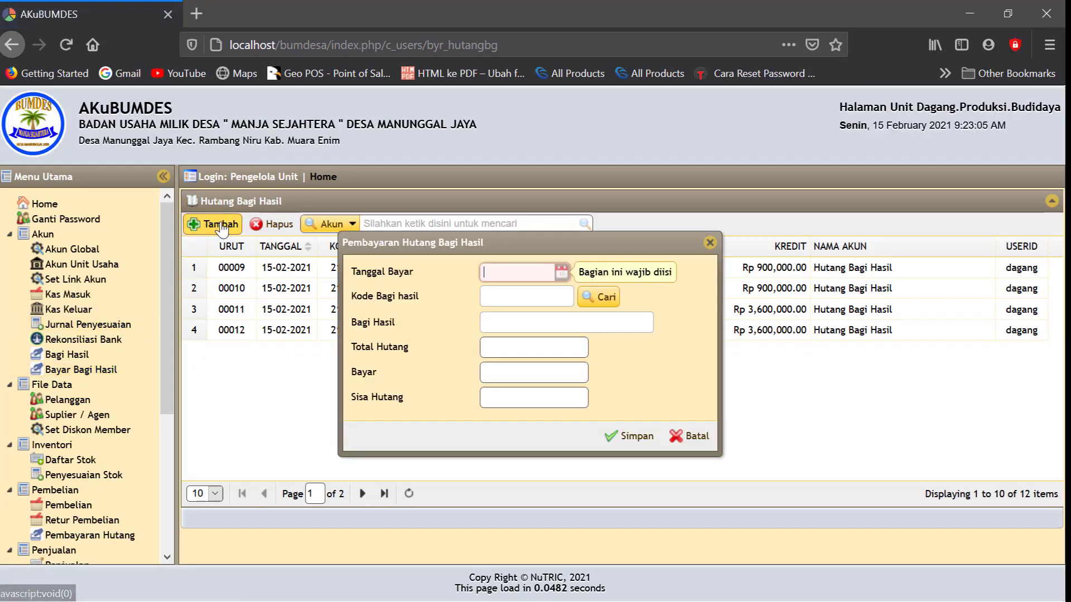
pyautogui.click(562, 272)
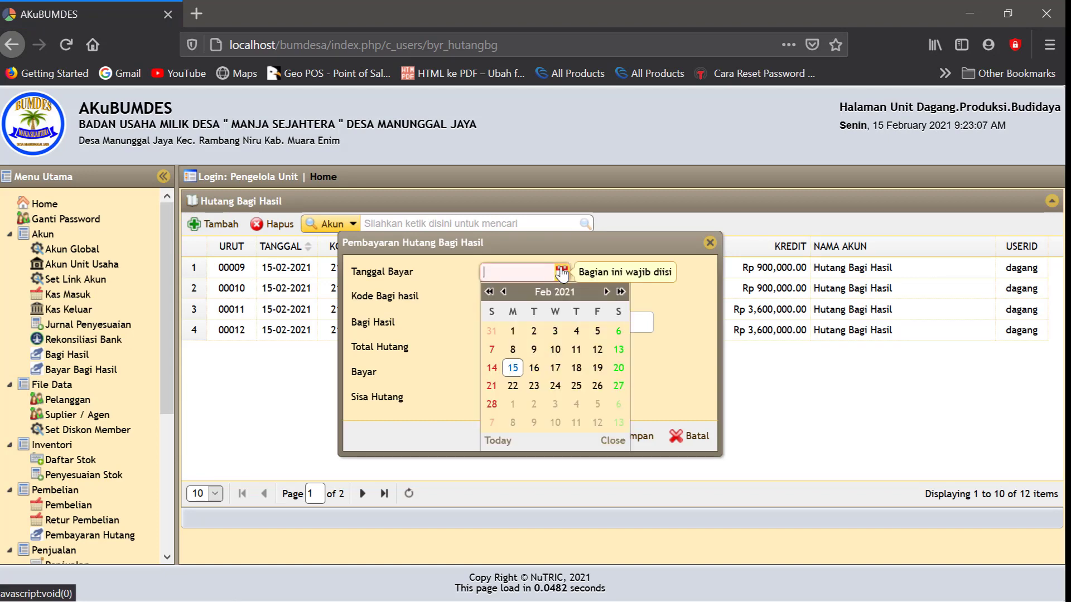
pyautogui.click(512, 368)
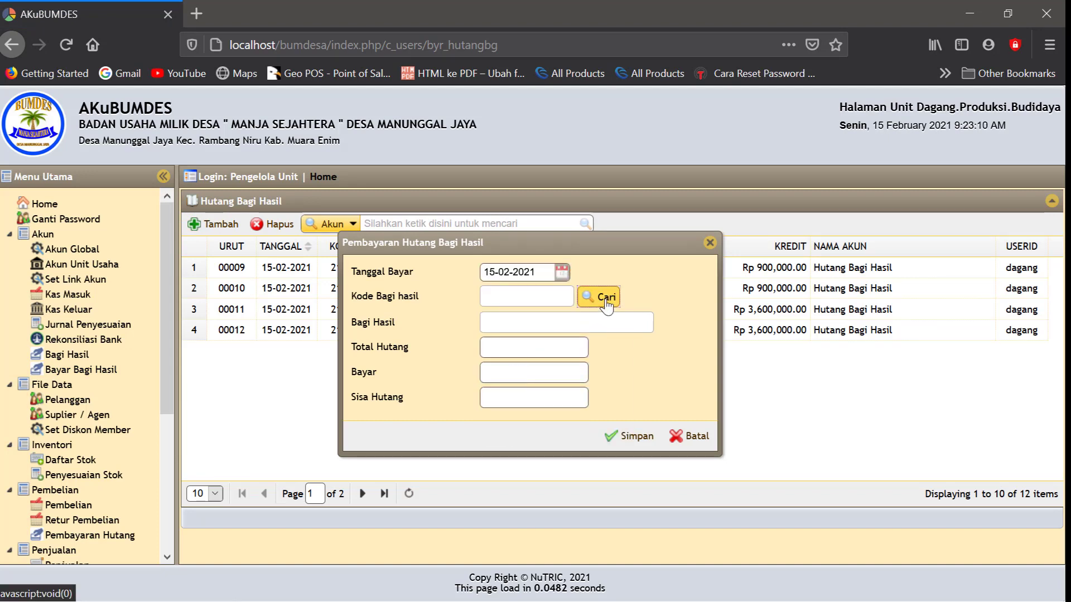
pyautogui.click(597, 297)
pyautogui.click(504, 294)
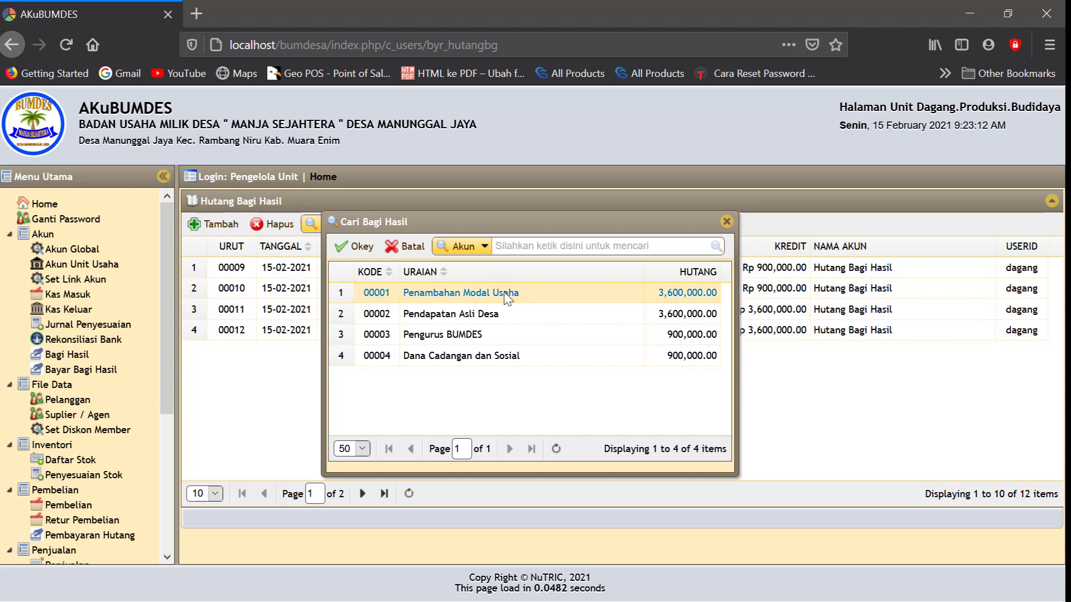
pyautogui.click(353, 245)
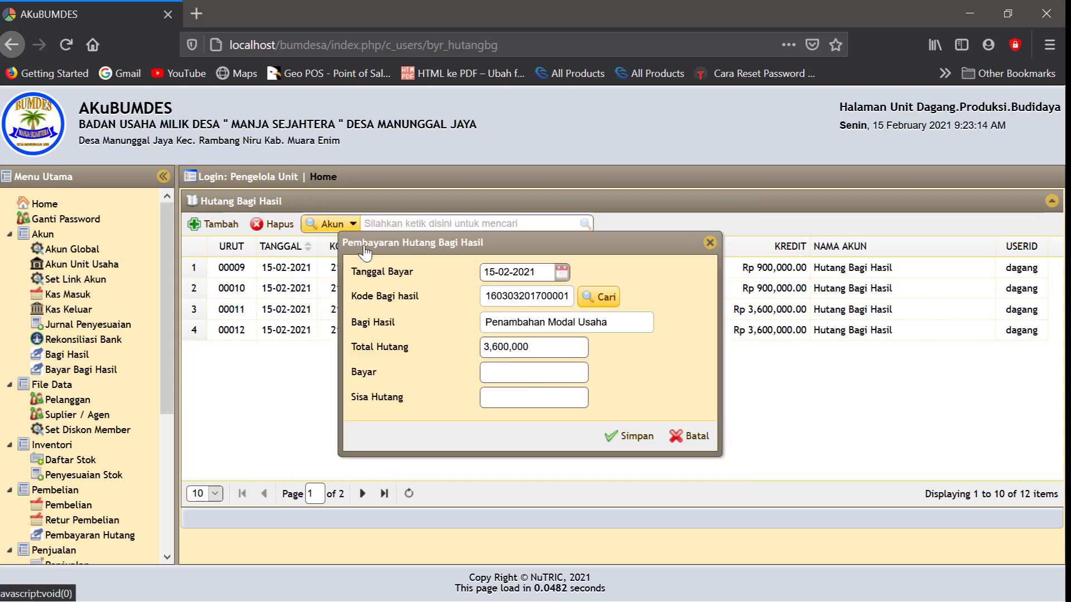
# Pay the full 3,600,000 and save it as payment JPK00005
pyautogui.click(500, 375)
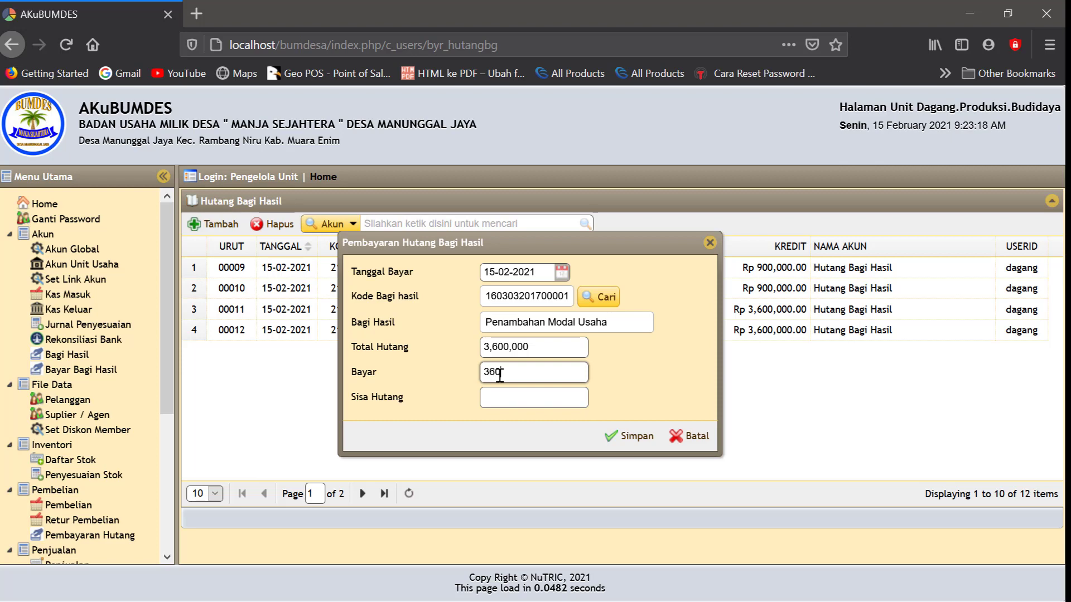
pyautogui.click(660, 369)
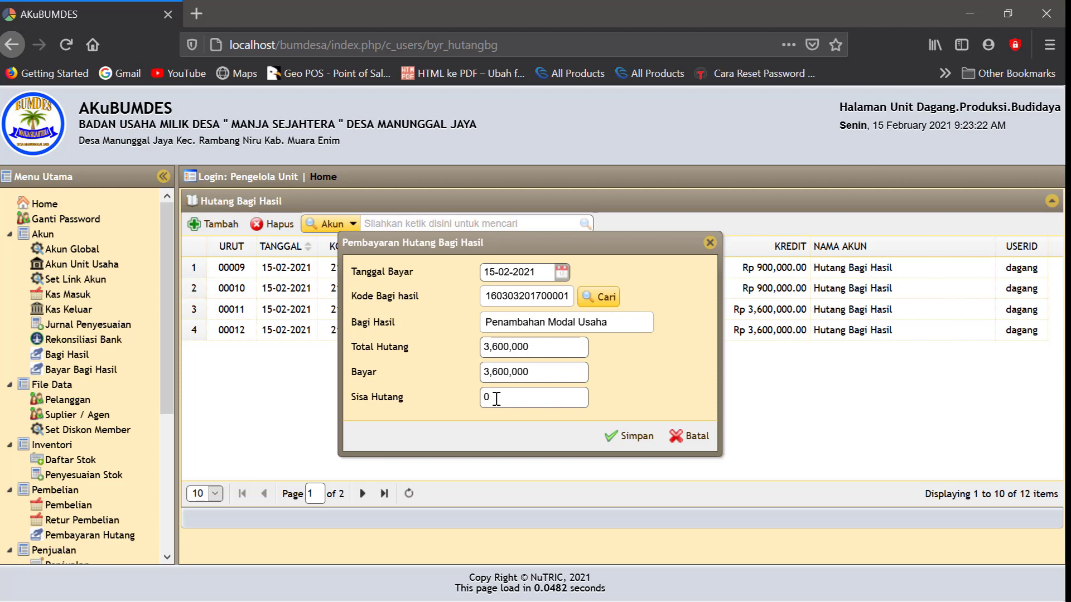
pyautogui.click(619, 436)
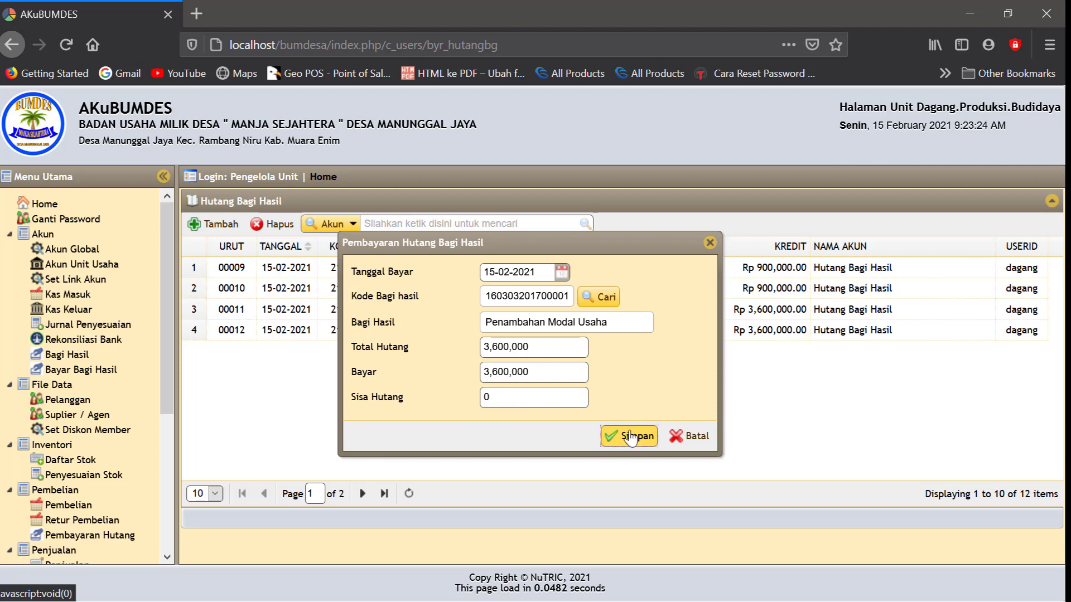
pyautogui.click(222, 226)
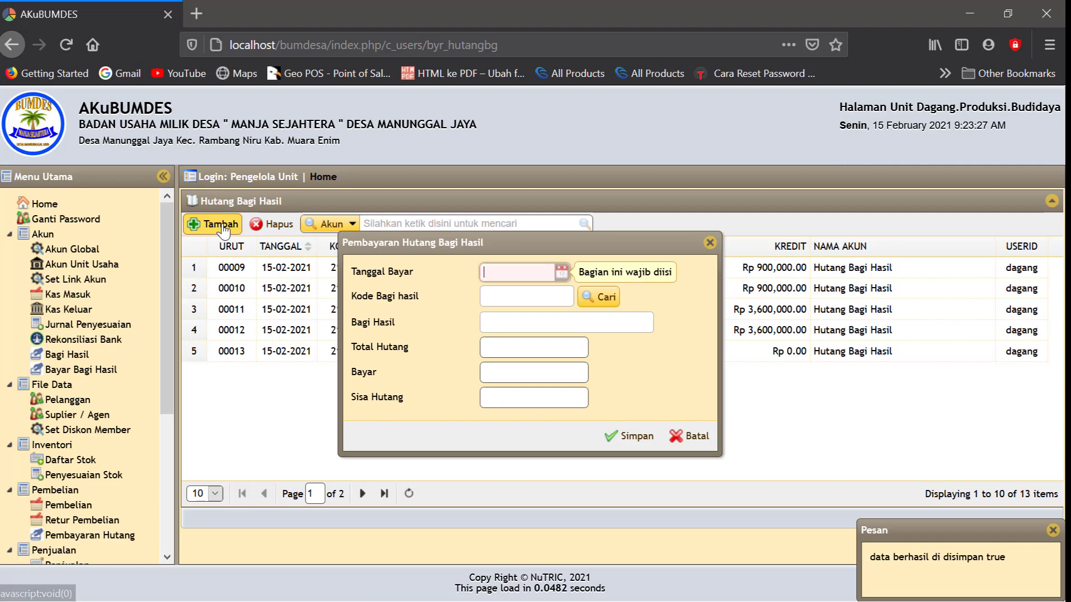
# Select the Pendapatan Asli Desa debt and enter a full 3,600,000 payment
pyautogui.click(604, 300)
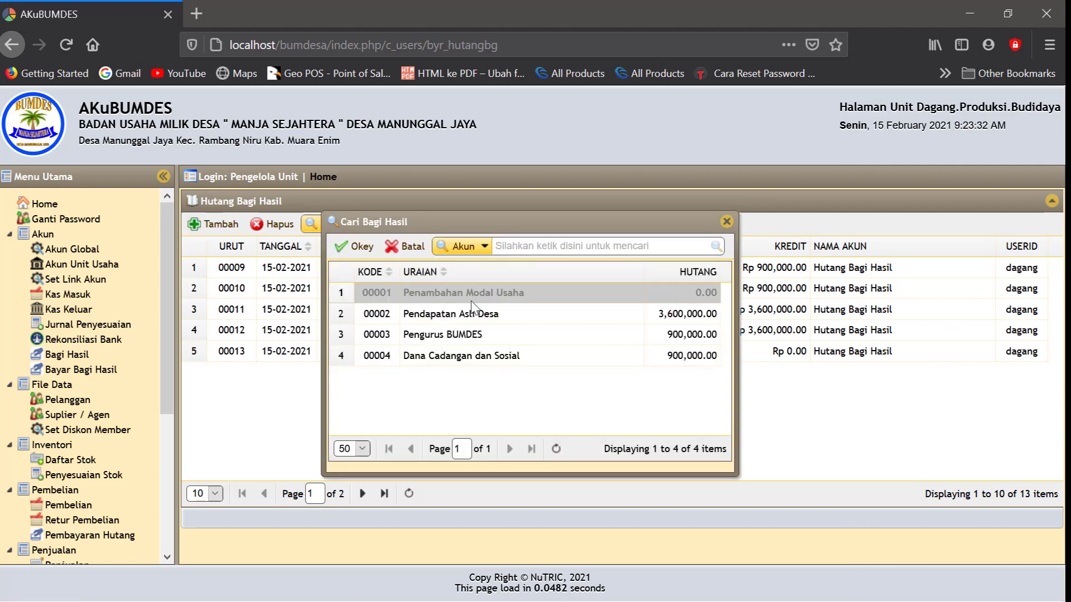
pyautogui.click(497, 314)
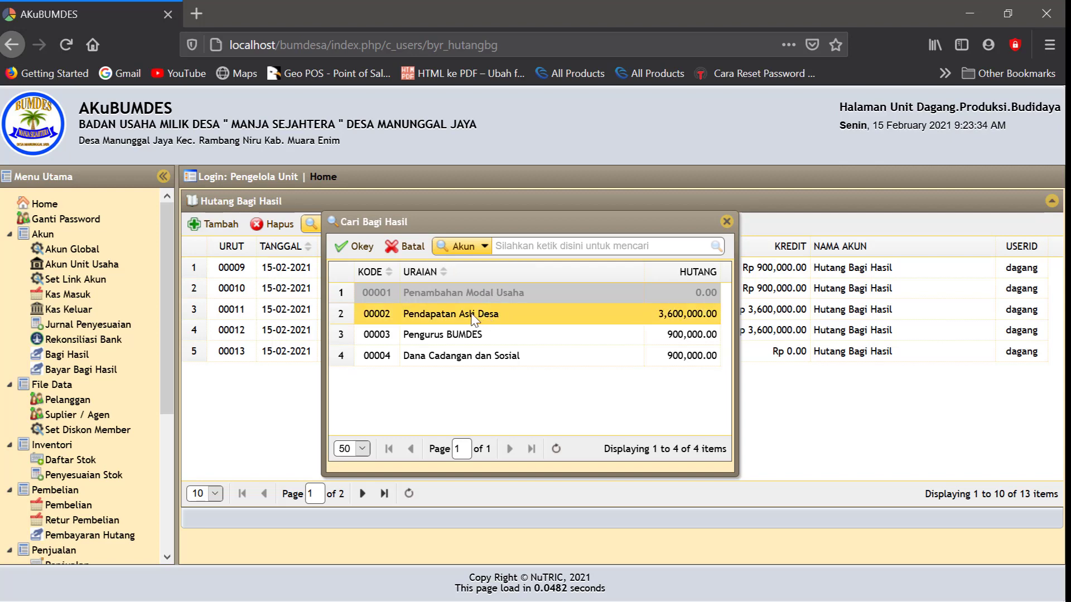
pyautogui.click(357, 249)
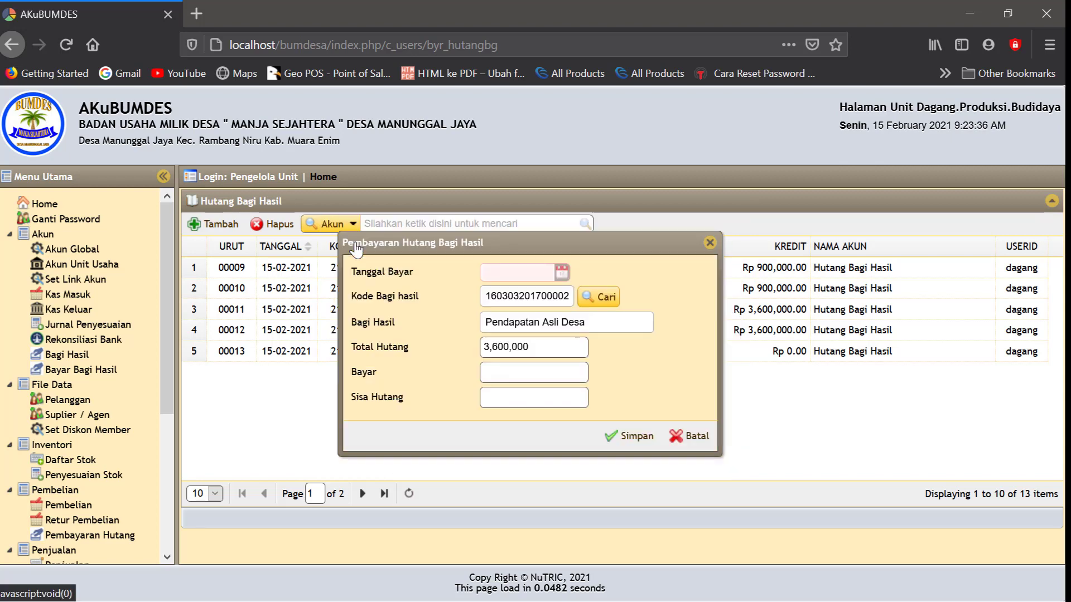
pyautogui.click(495, 366)
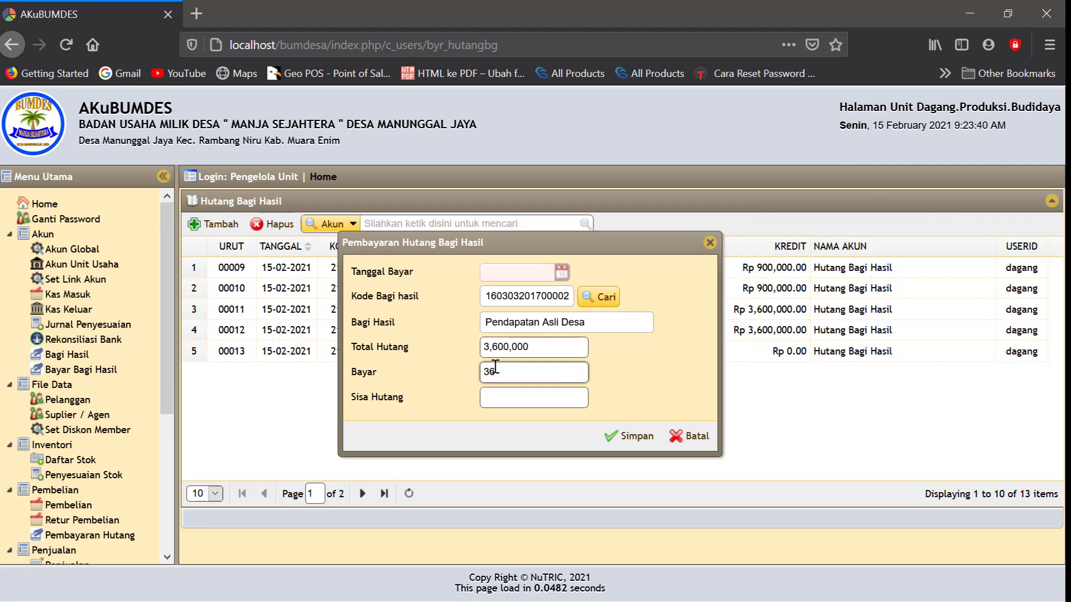
pyautogui.click(594, 397)
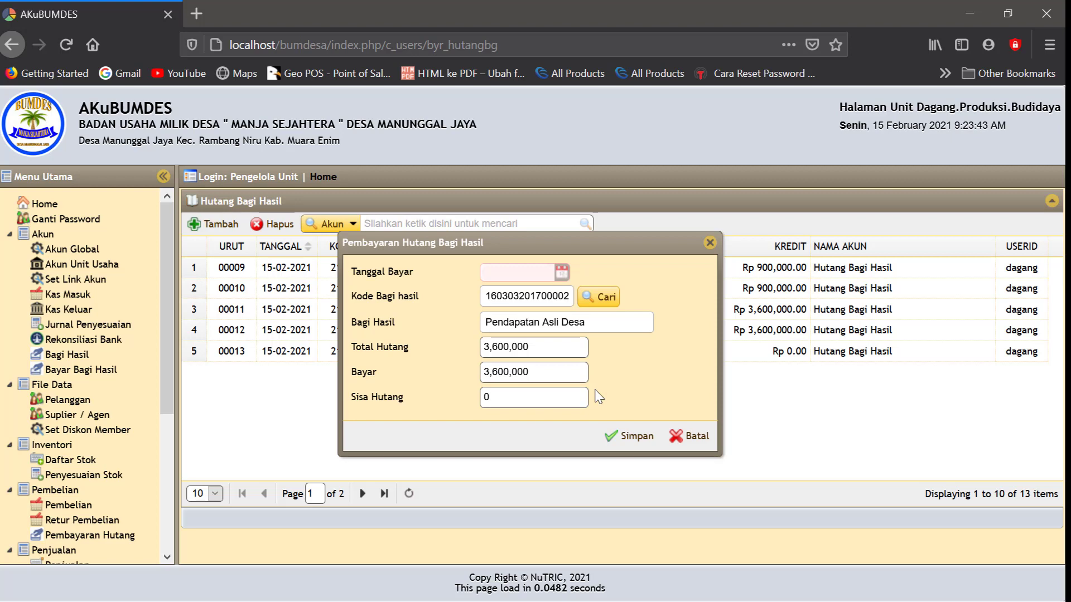
pyautogui.click(628, 438)
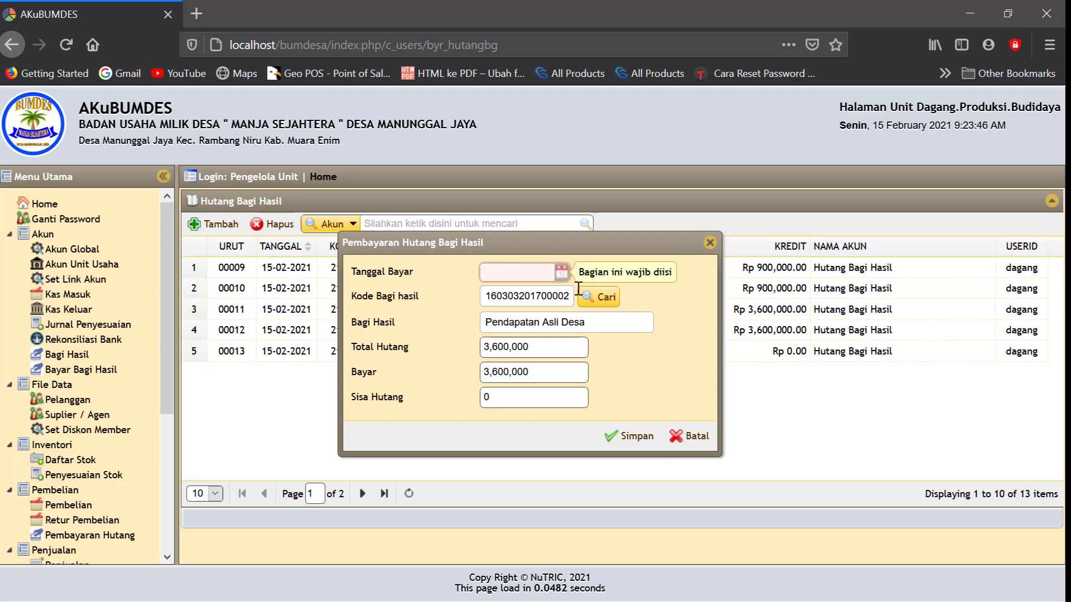
# Add the missing 15-02-2021 payment date and save it as JPK00006
pyautogui.click(562, 272)
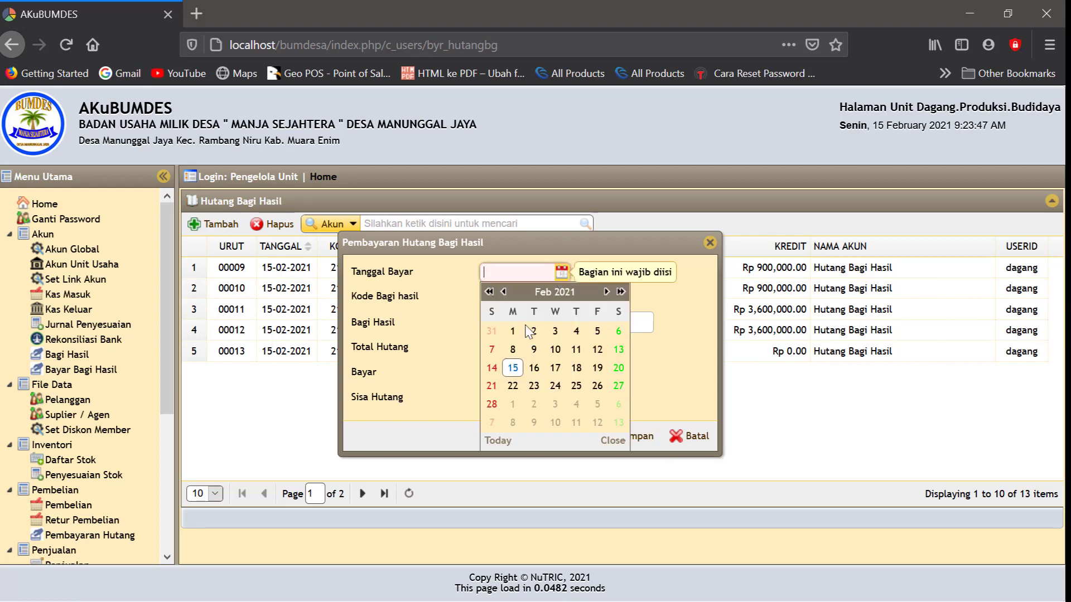
pyautogui.click(513, 368)
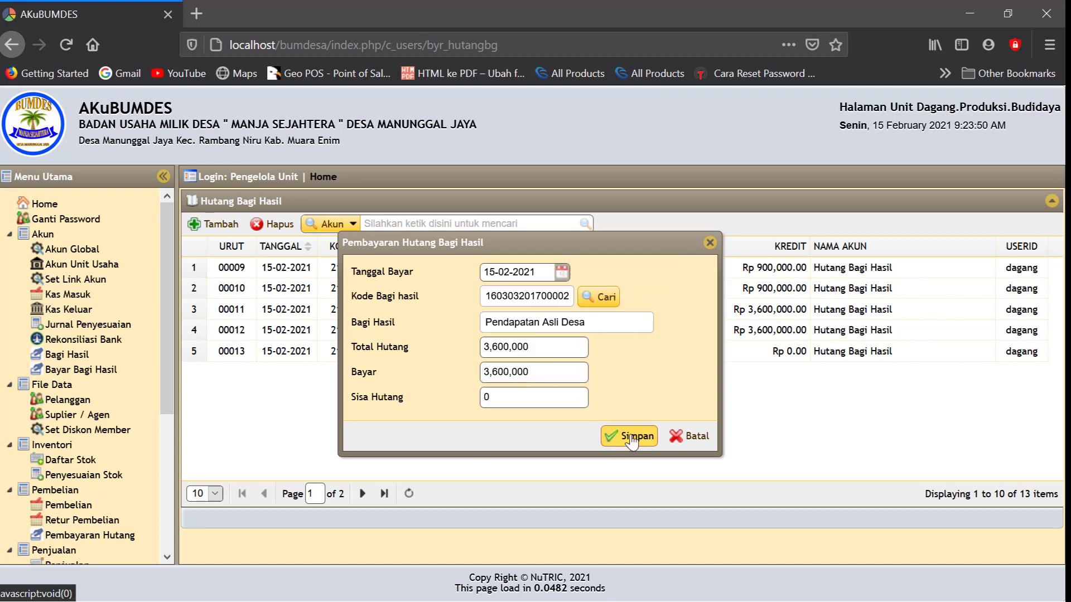
pyautogui.click(624, 438)
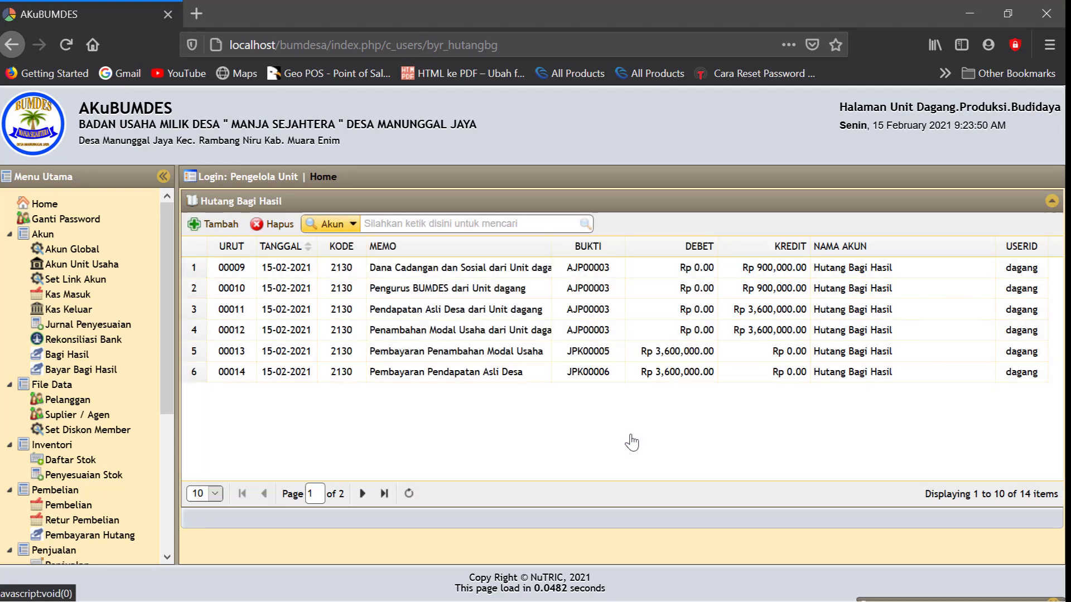
pyautogui.click(223, 225)
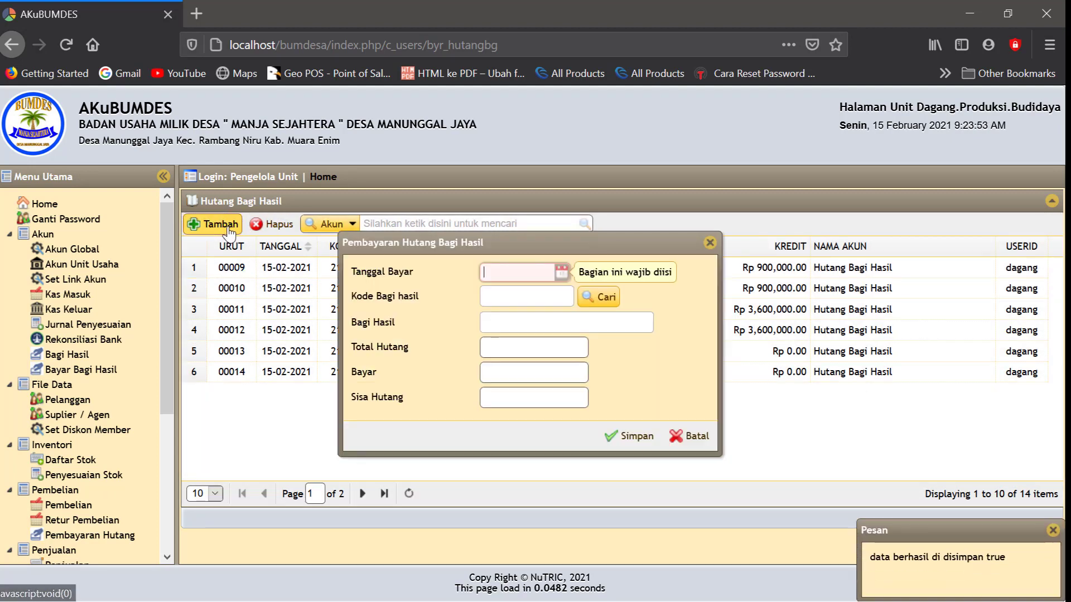
# Date the payment 15-02-2021 and select the Pengurus BUMDES debt
pyautogui.click(562, 273)
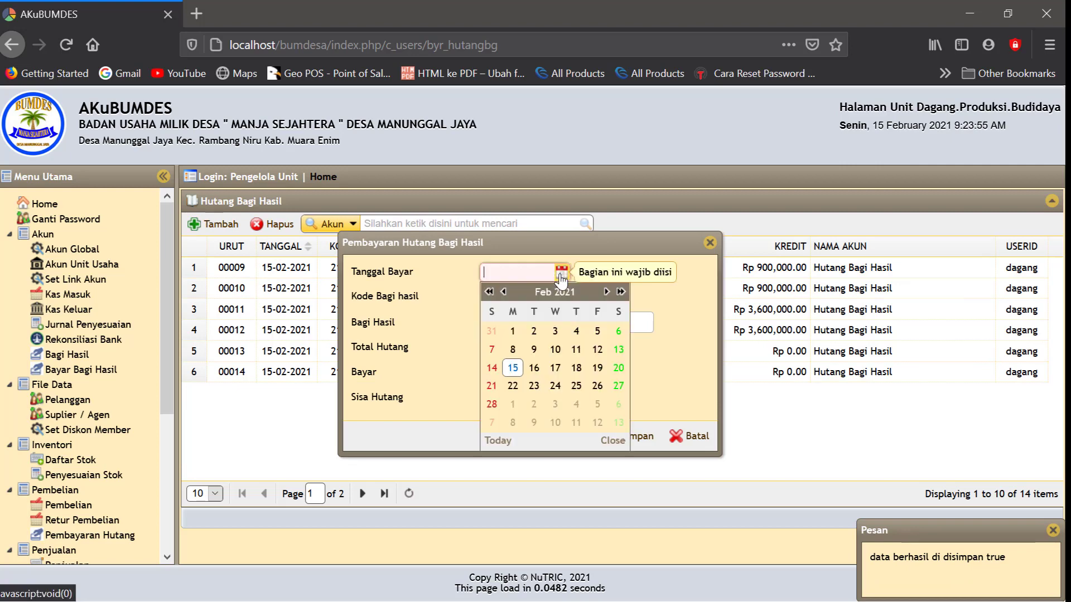
pyautogui.click(512, 367)
pyautogui.click(605, 295)
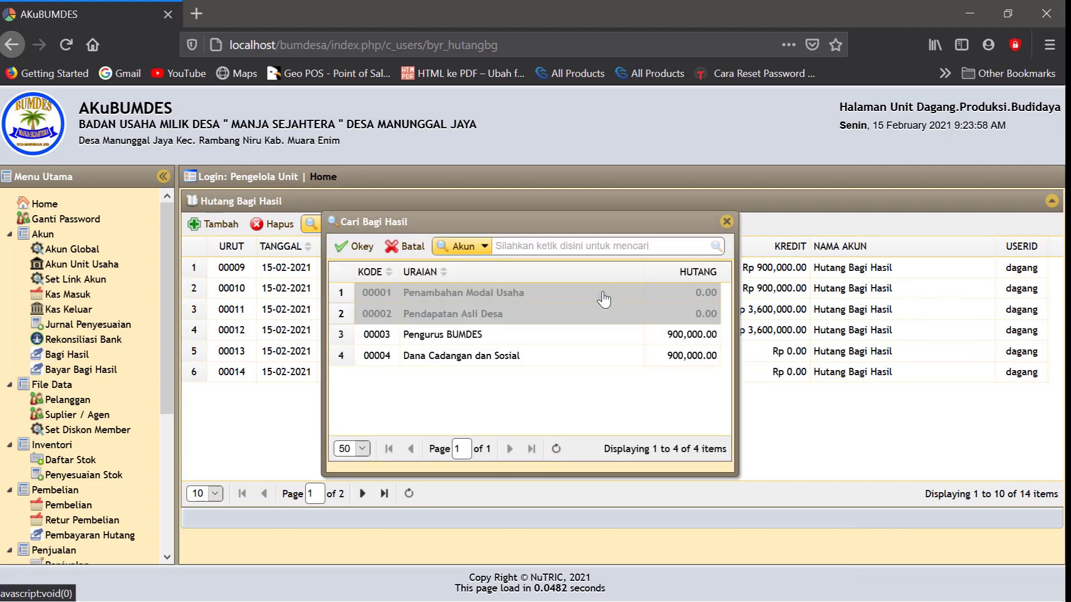
pyautogui.click(467, 337)
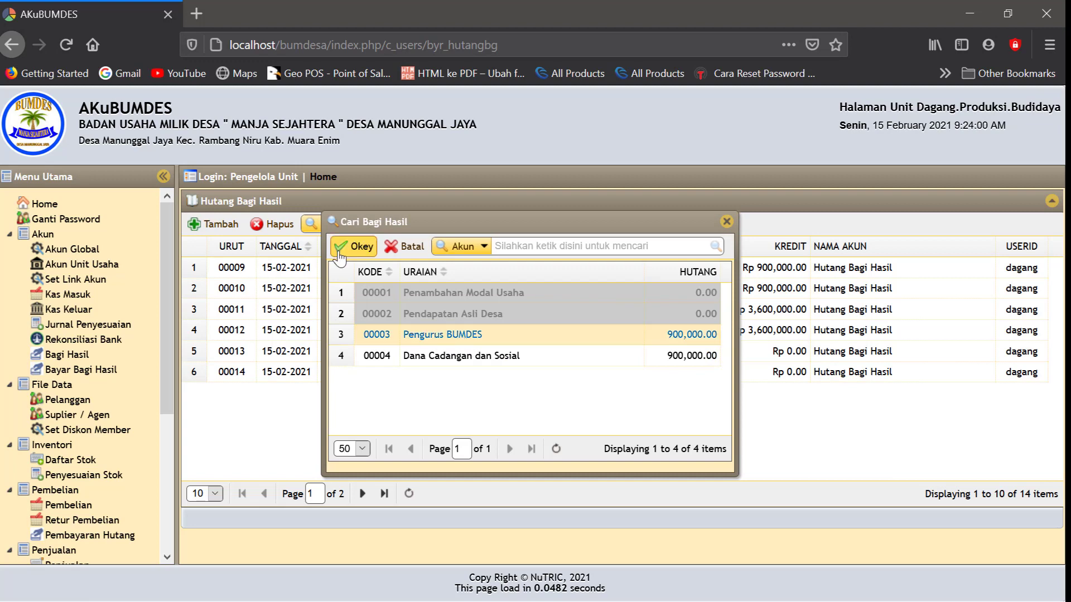
pyautogui.click(350, 247)
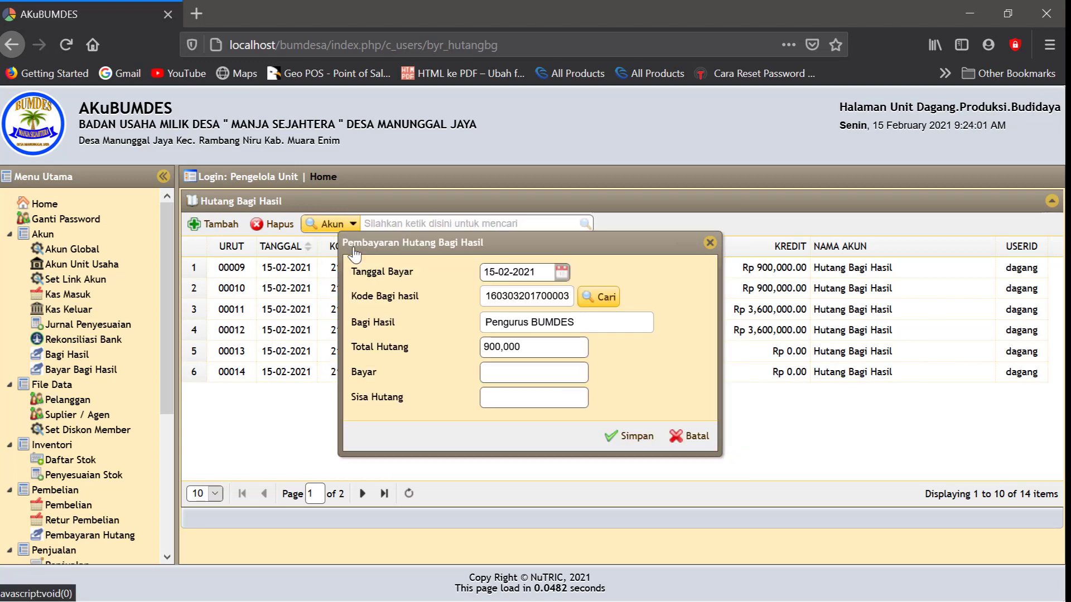
# Pay the full 900,000 and save it as payment JPK00007
pyautogui.click(496, 372)
pyautogui.write('90')
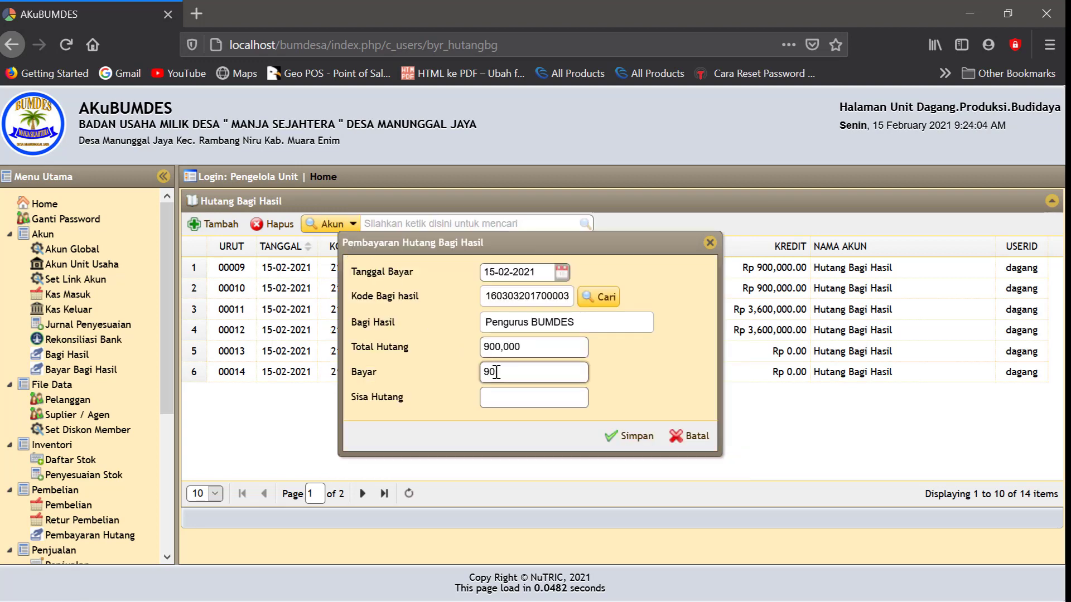
pyautogui.write('0000')
pyautogui.click(633, 375)
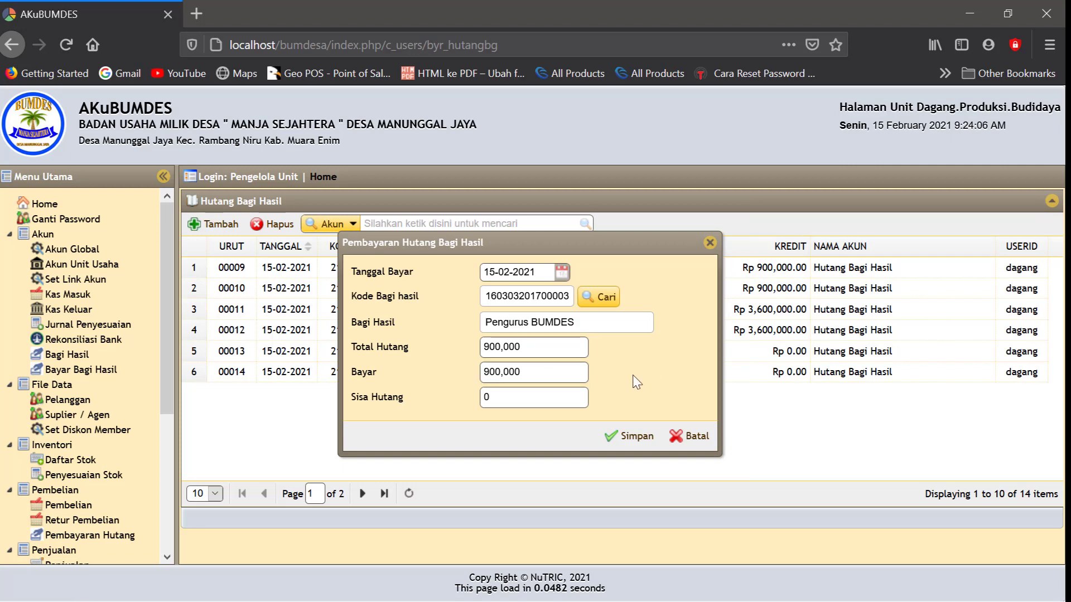
pyautogui.click(623, 442)
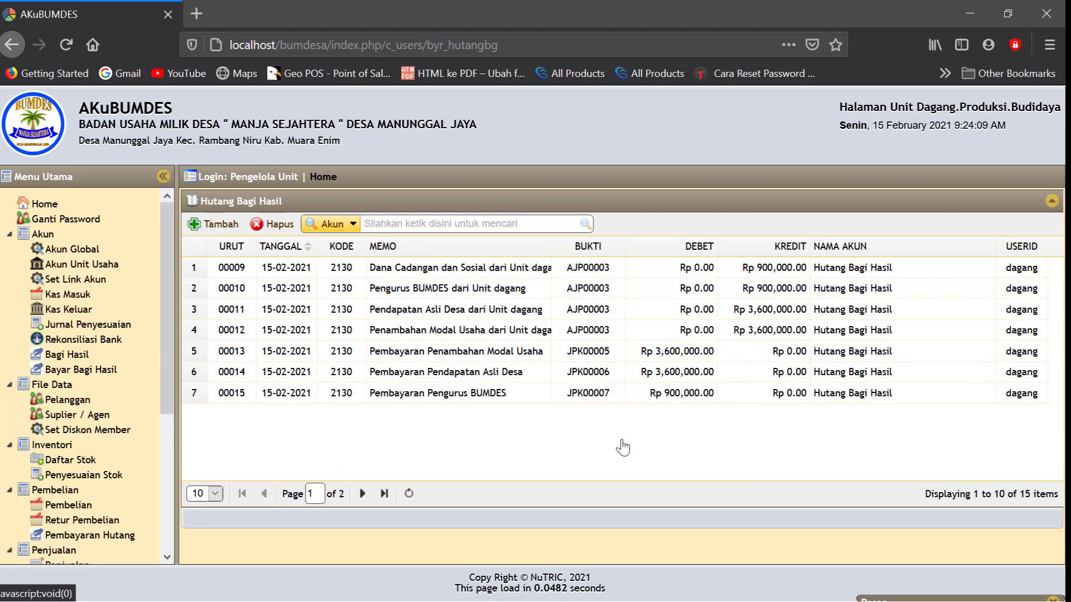
pyautogui.click(218, 224)
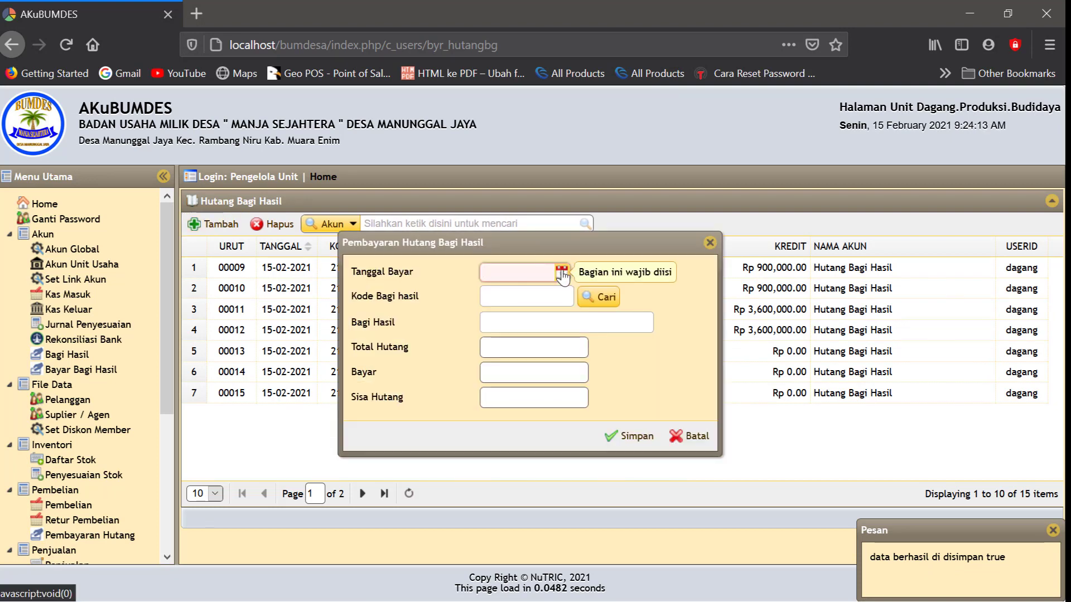
# Date the payment 15-02-2021 and select the Dana Cadangan dan Sosial debt
pyautogui.click(564, 273)
pyautogui.click(512, 368)
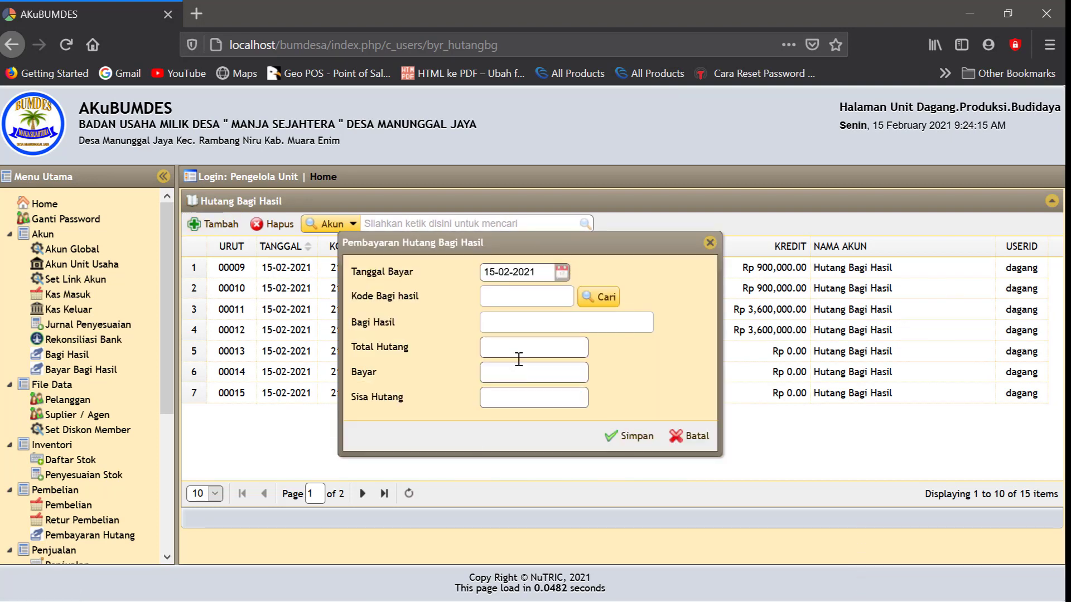
pyautogui.click(598, 305)
pyautogui.click(493, 359)
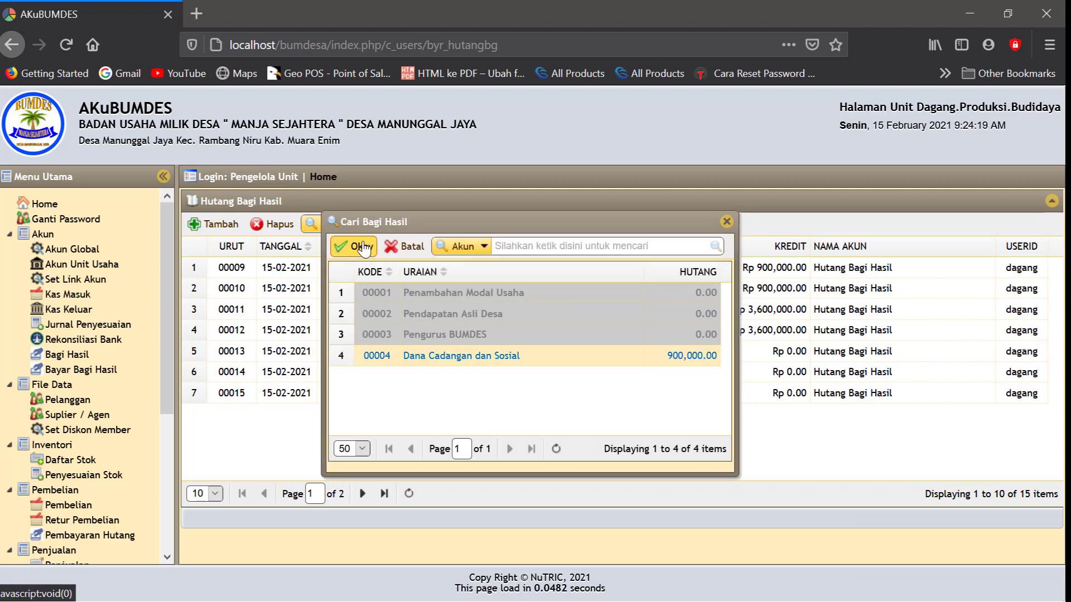
pyautogui.click(360, 247)
# Pay the full 900,000 and save it as payment JPK00008
pyautogui.click(491, 371)
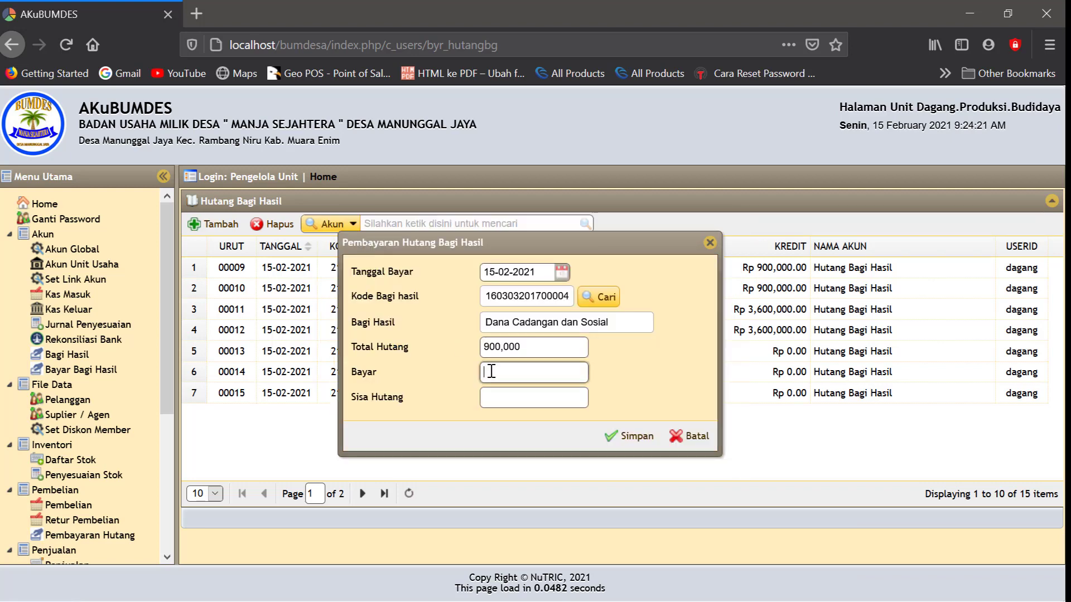
pyautogui.write('900000')
pyautogui.click(607, 388)
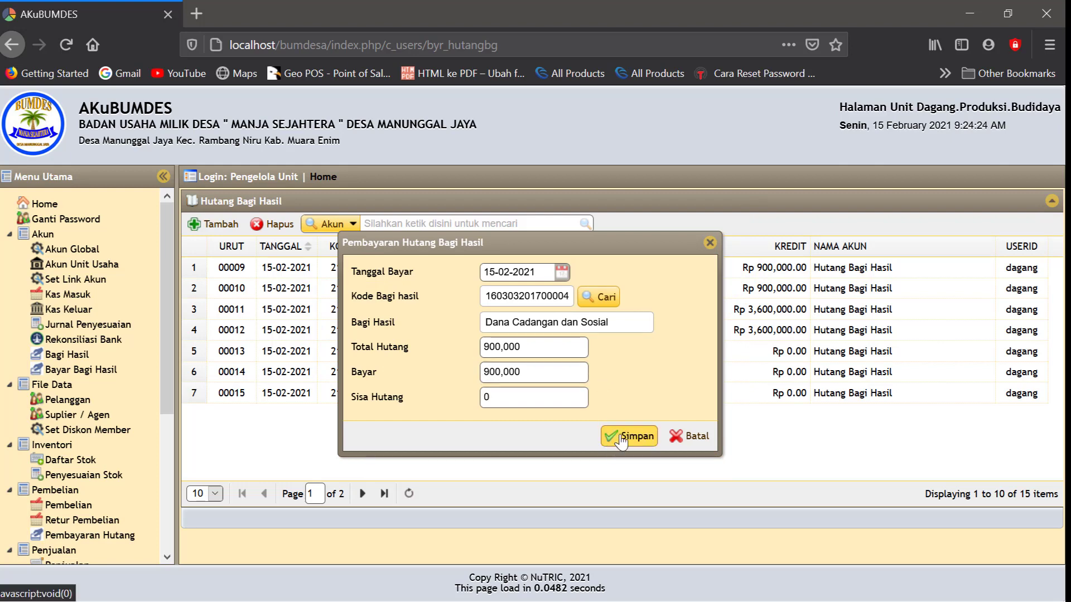
pyautogui.click(622, 437)
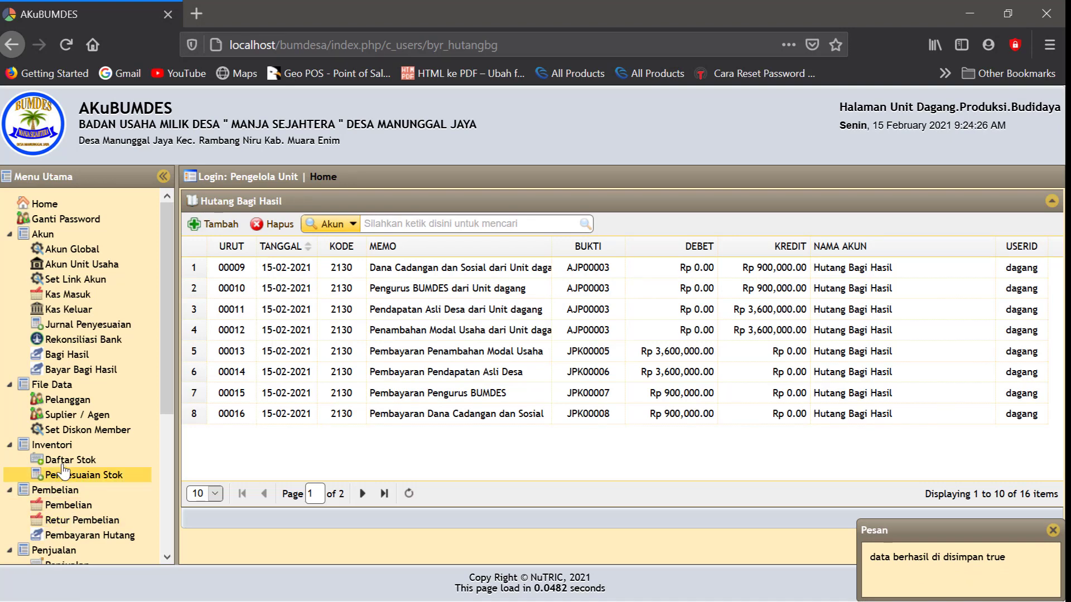
pyautogui.scroll(-5, 64, 471)
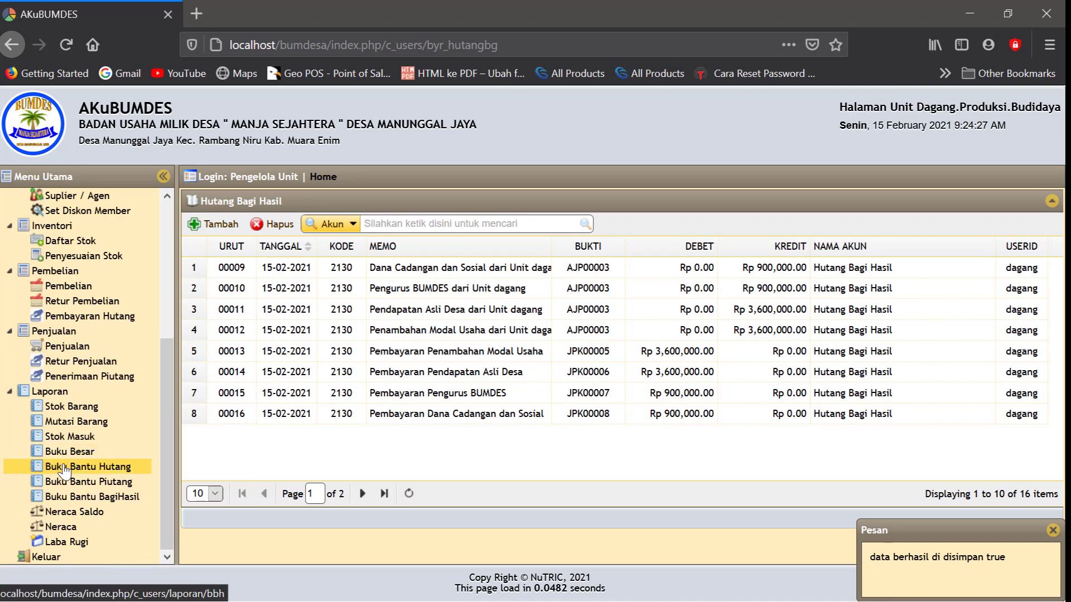
# Generate the Neraca for 15-02-2021 and review it: Hutang Bagi Hasil 0.00, totals balanced
pyautogui.click(66, 527)
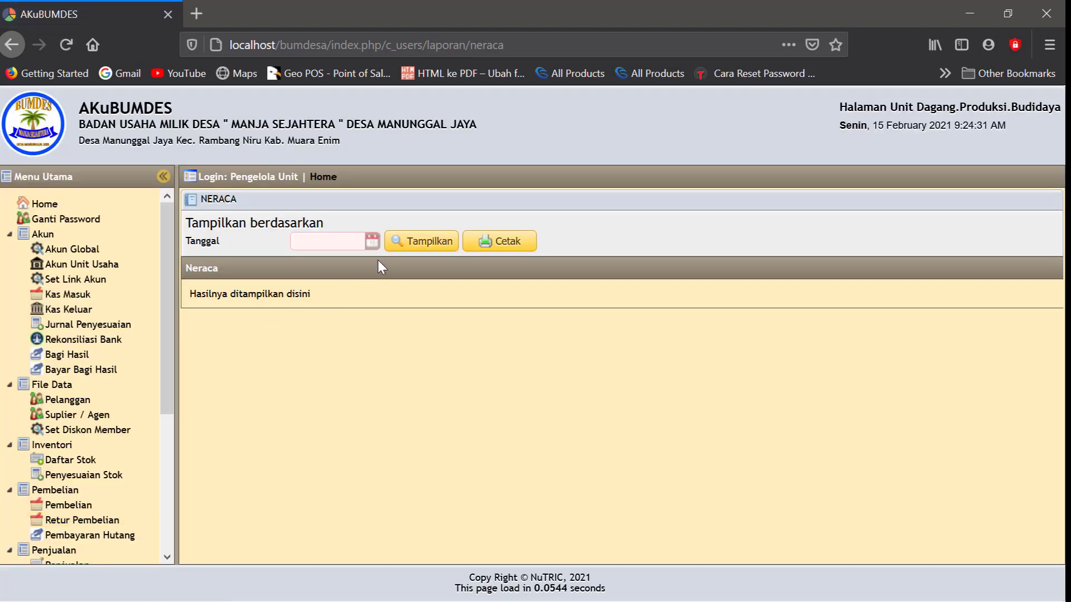
pyautogui.click(371, 241)
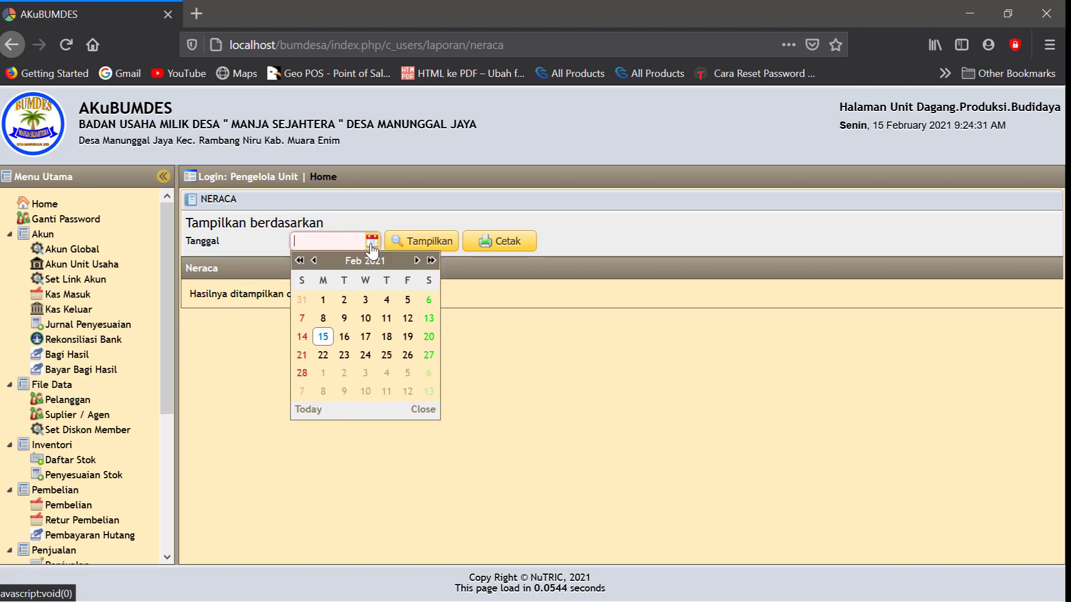
pyautogui.click(322, 338)
pyautogui.click(414, 252)
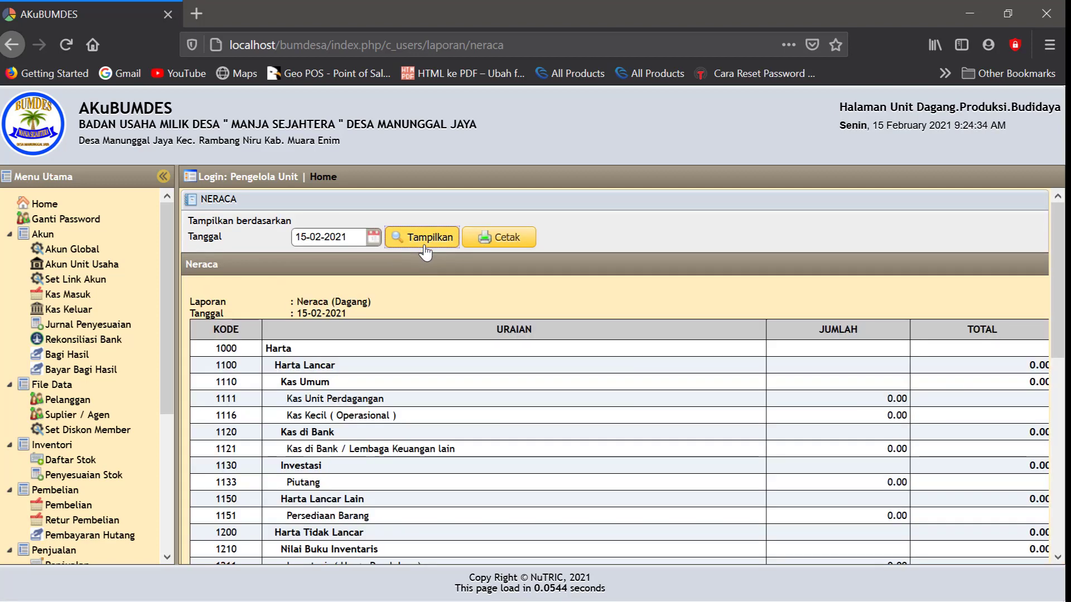
pyautogui.scroll(-3, 441, 388)
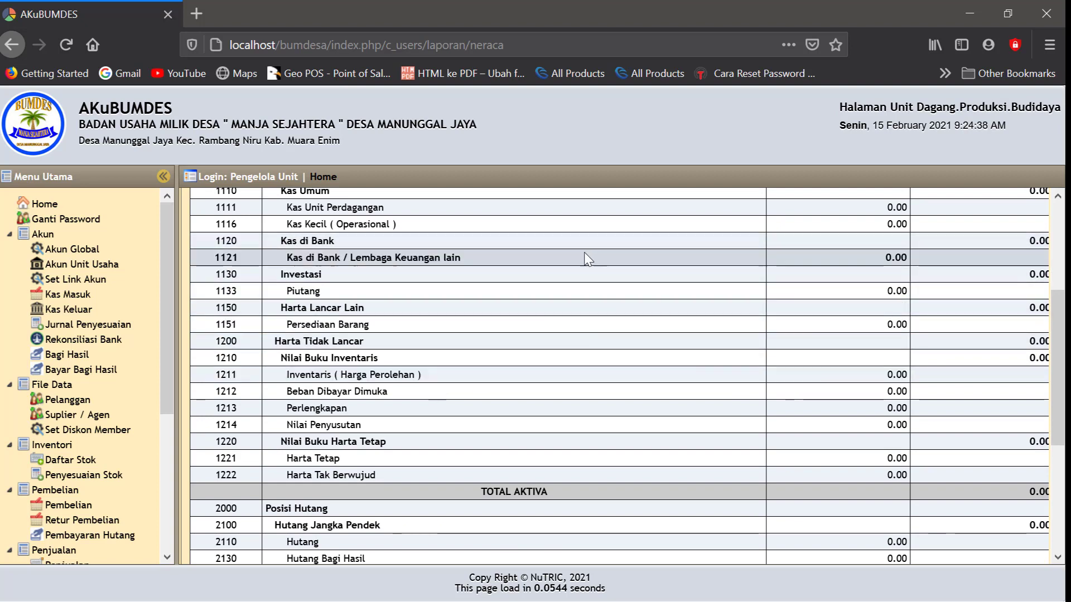
pyautogui.scroll(-3, 580, 324)
pyautogui.scroll(-1, 580, 325)
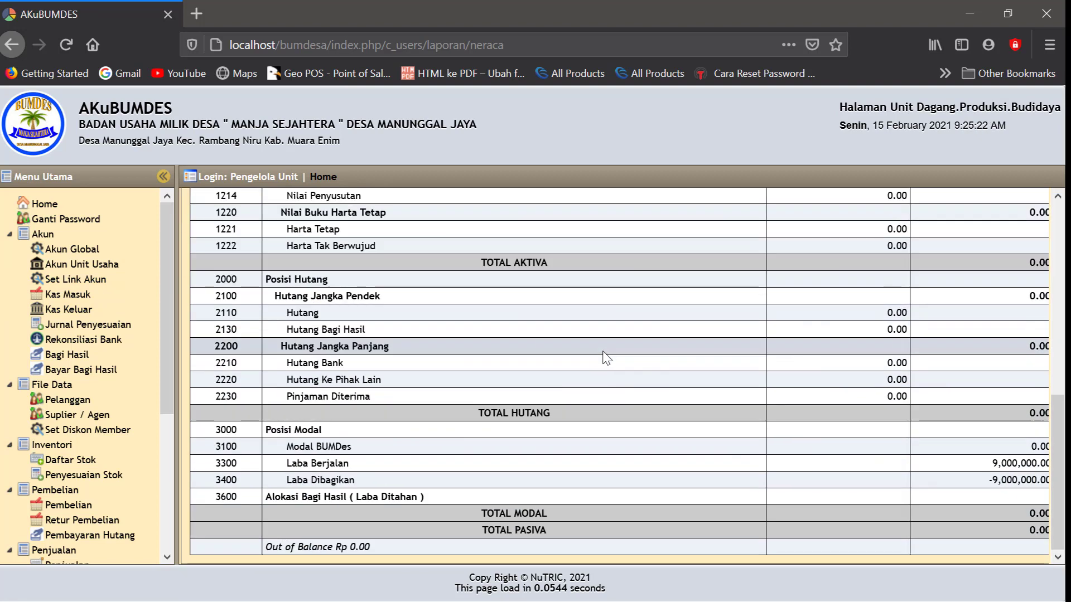
pyautogui.scroll(15, 606, 359)
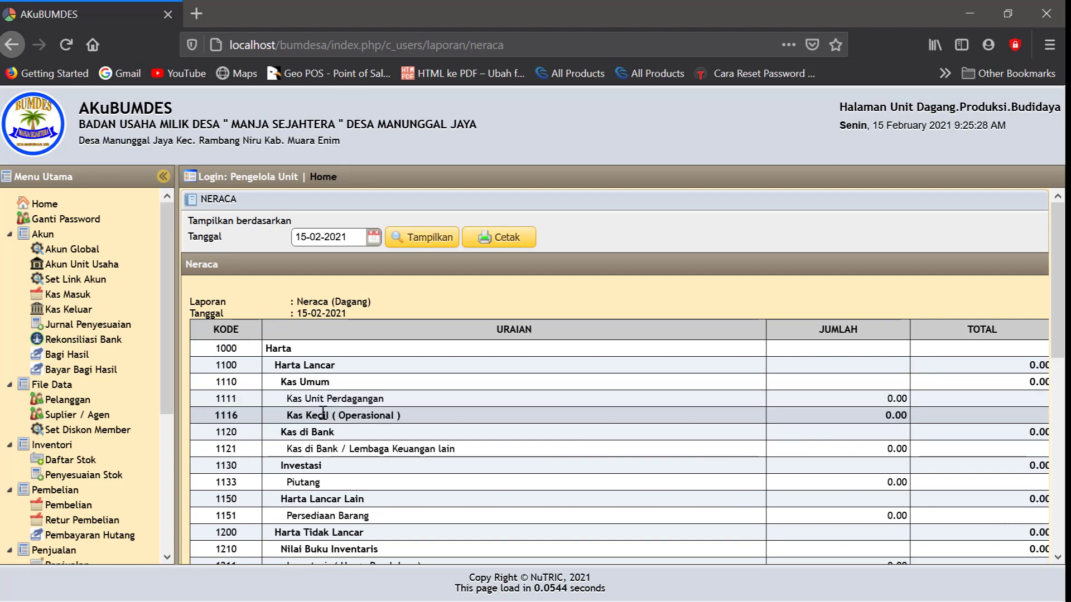
# Start a new global account with code 1115 and description Alokasi Bagi Hasil ( Laba Ditahan )
pyautogui.click(77, 256)
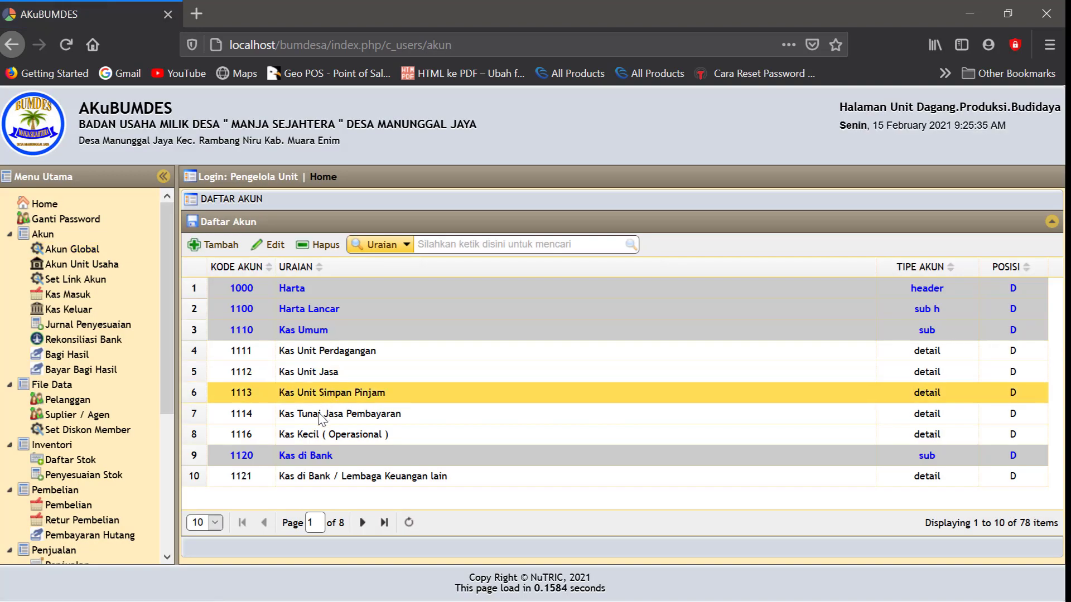
pyautogui.click(219, 245)
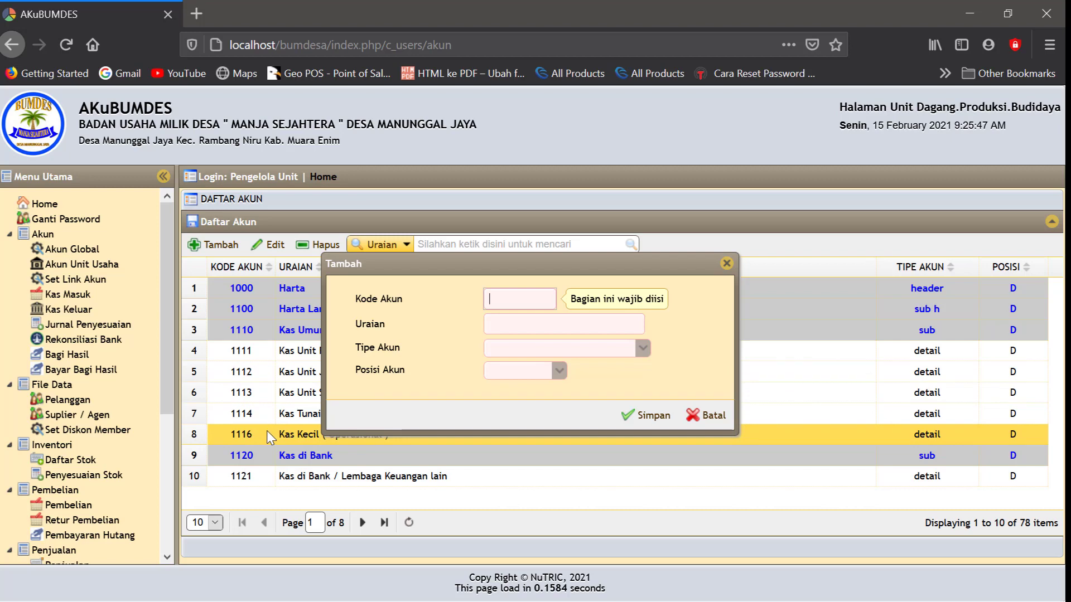
pyautogui.click(503, 299)
pyautogui.write('111')
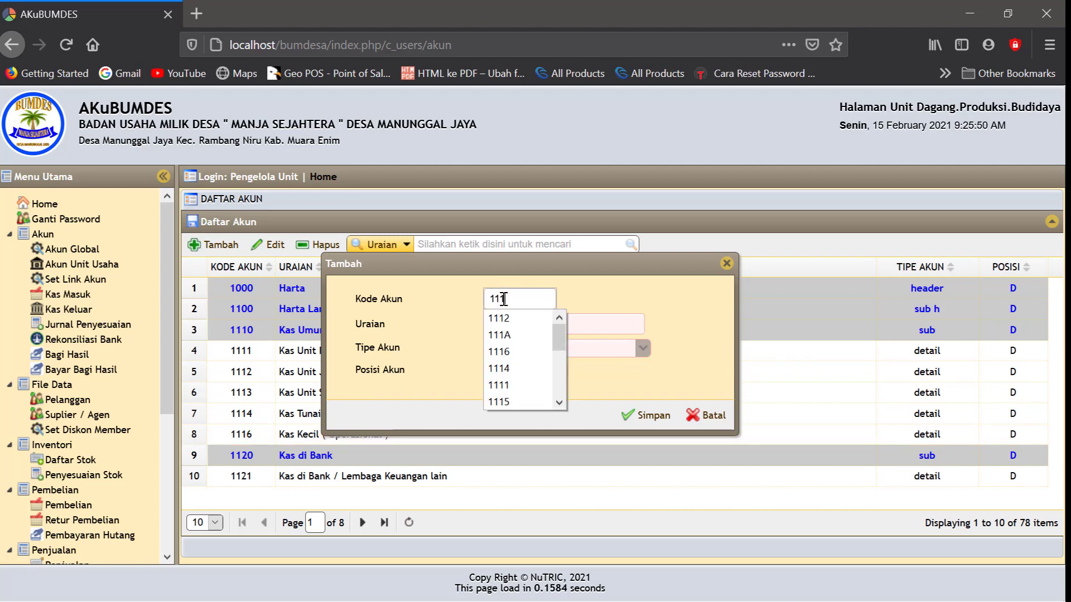
pyautogui.write('5')
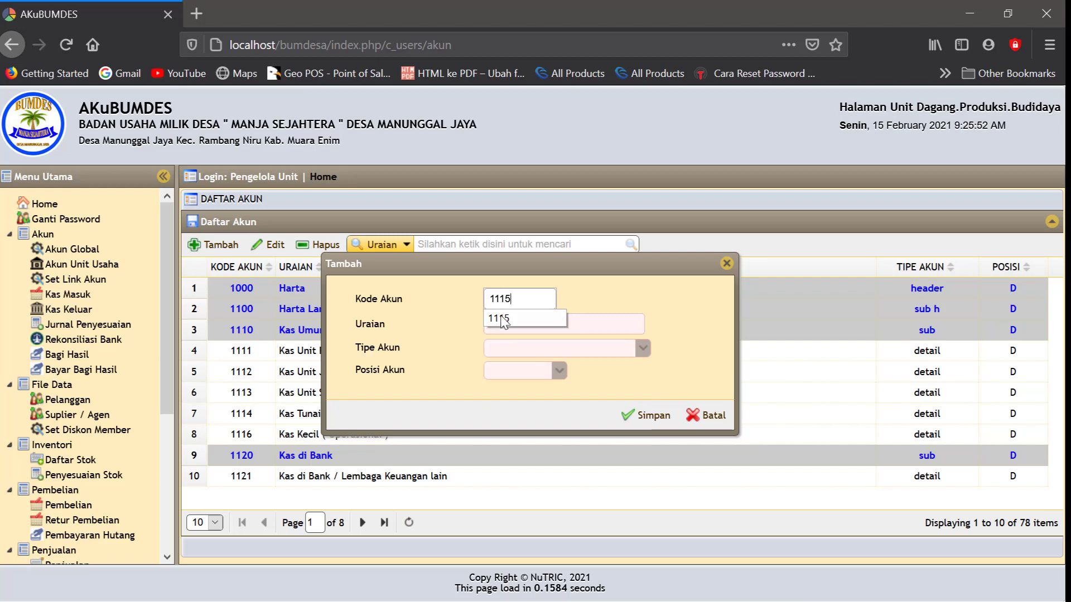
pyautogui.click(506, 319)
pyautogui.click(510, 321)
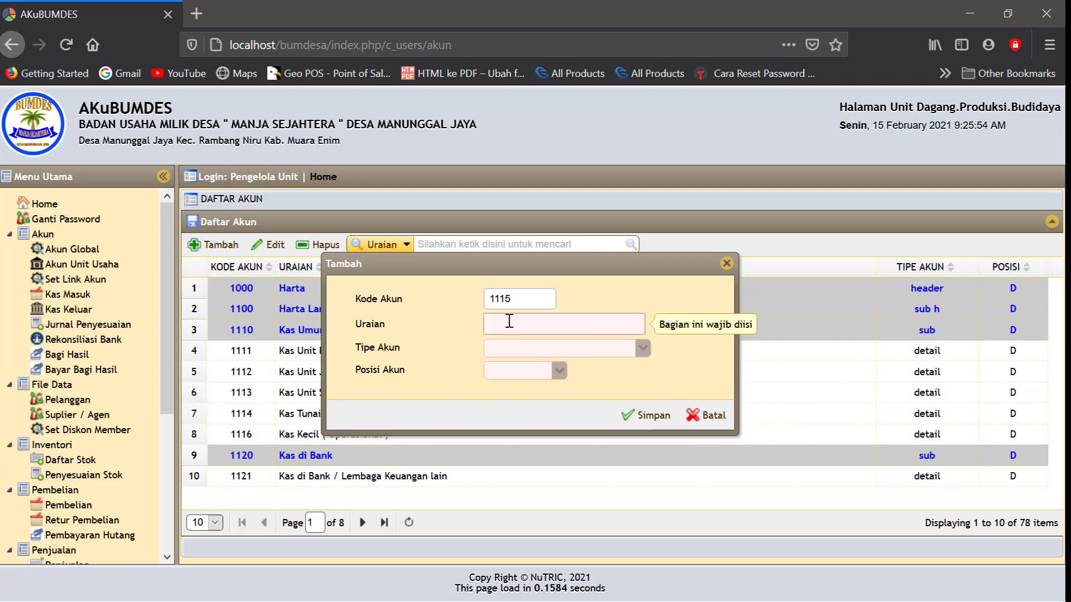
pyautogui.write('Kas Alokasi')
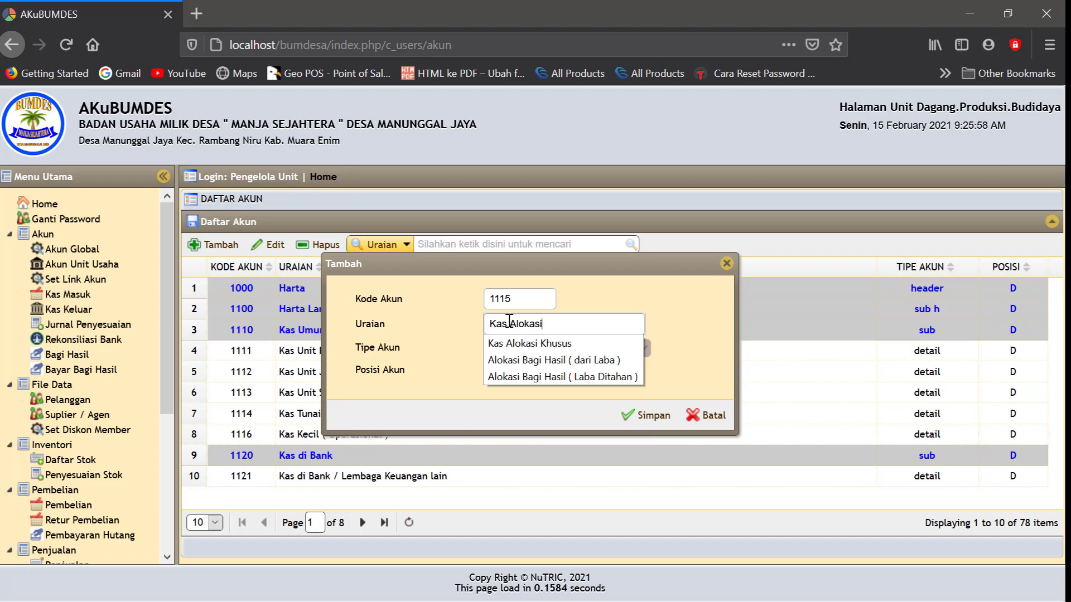
pyautogui.click(525, 377)
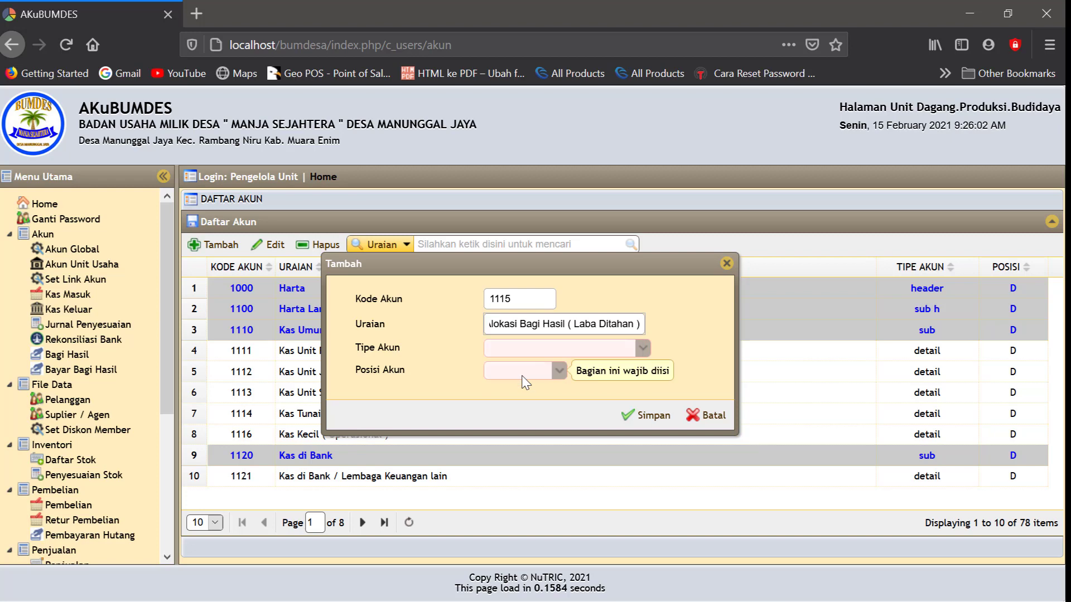
# Make account 1115 a detail account with Debet position and save it
pyautogui.click(643, 349)
pyautogui.click(643, 349)
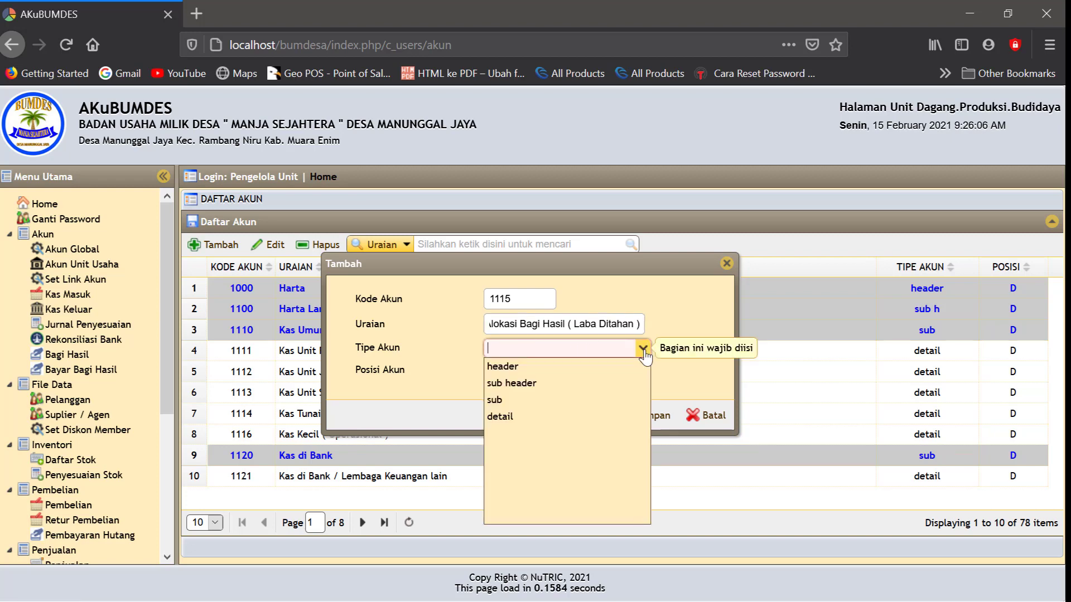
pyautogui.click(514, 419)
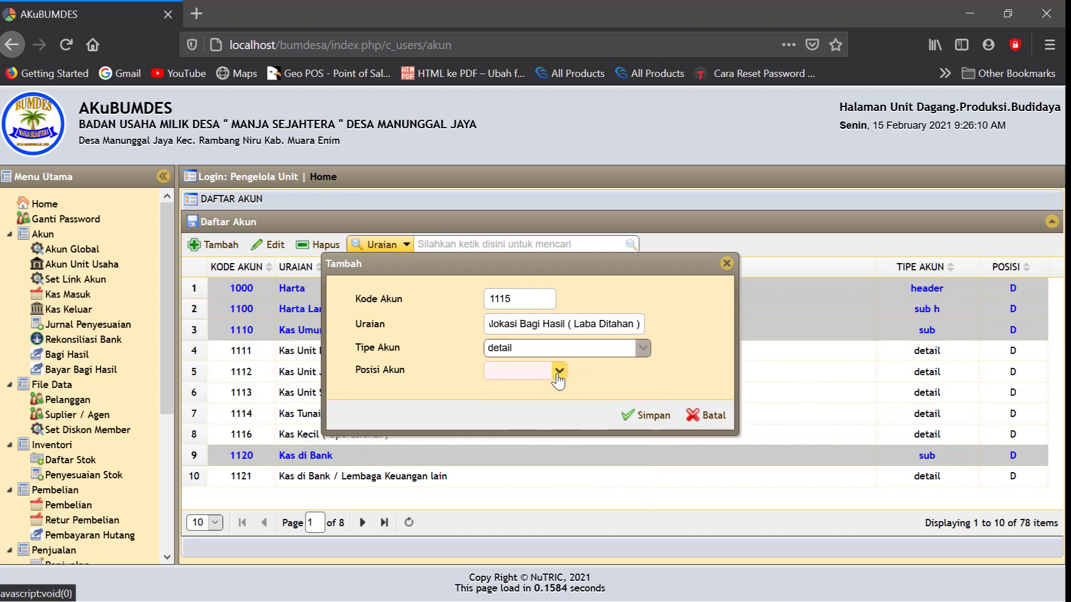
pyautogui.click(559, 371)
pyautogui.click(528, 390)
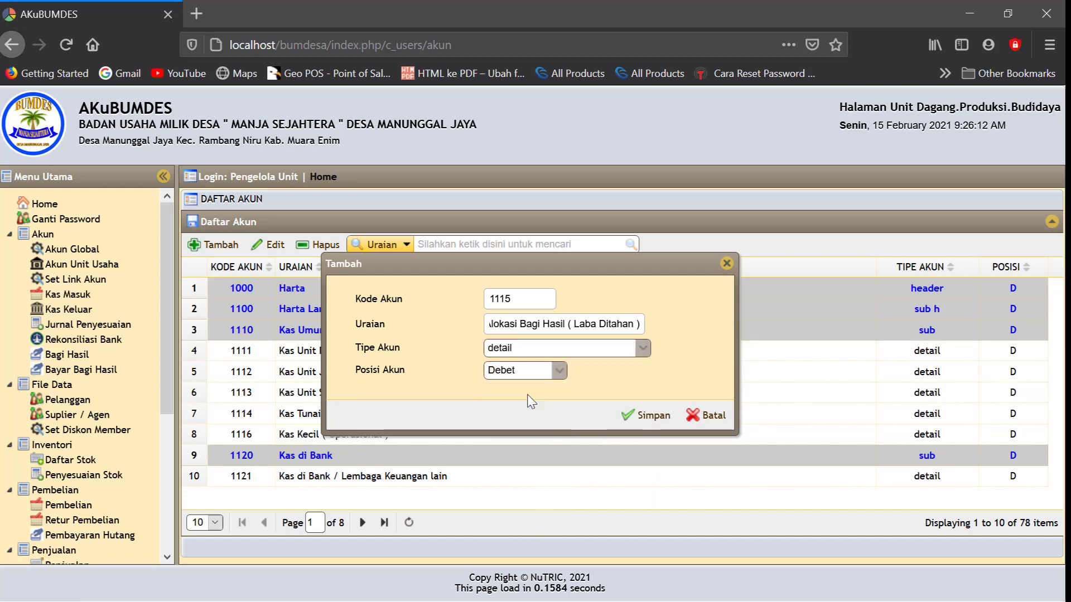
pyautogui.click(644, 417)
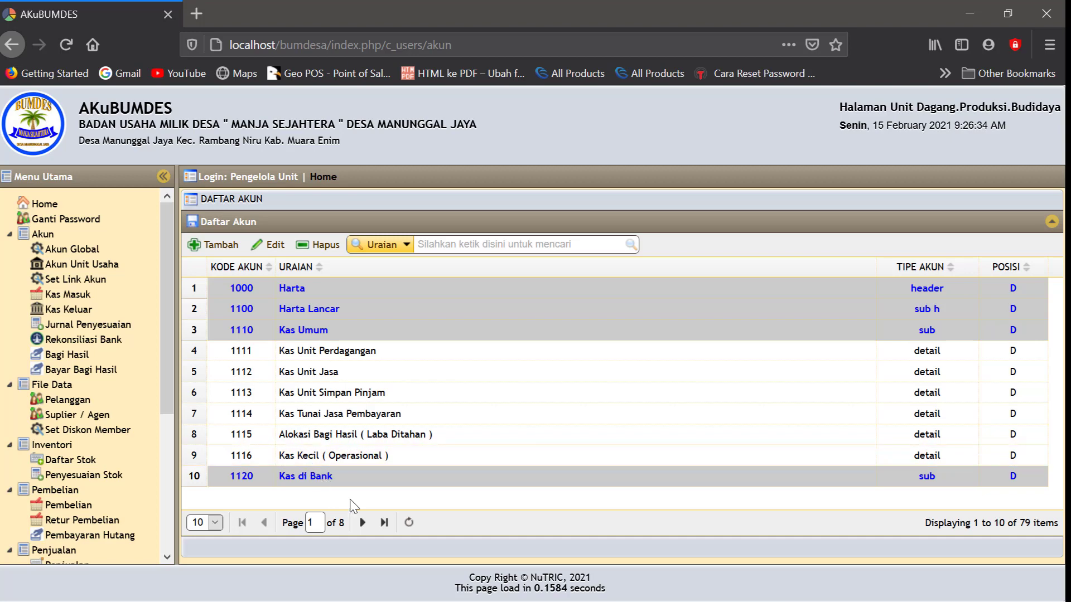
# Page to page 5 of Daftar Akun showing 3600 Alokasi Bagi Hasil and begin a new account
pyautogui.click(363, 525)
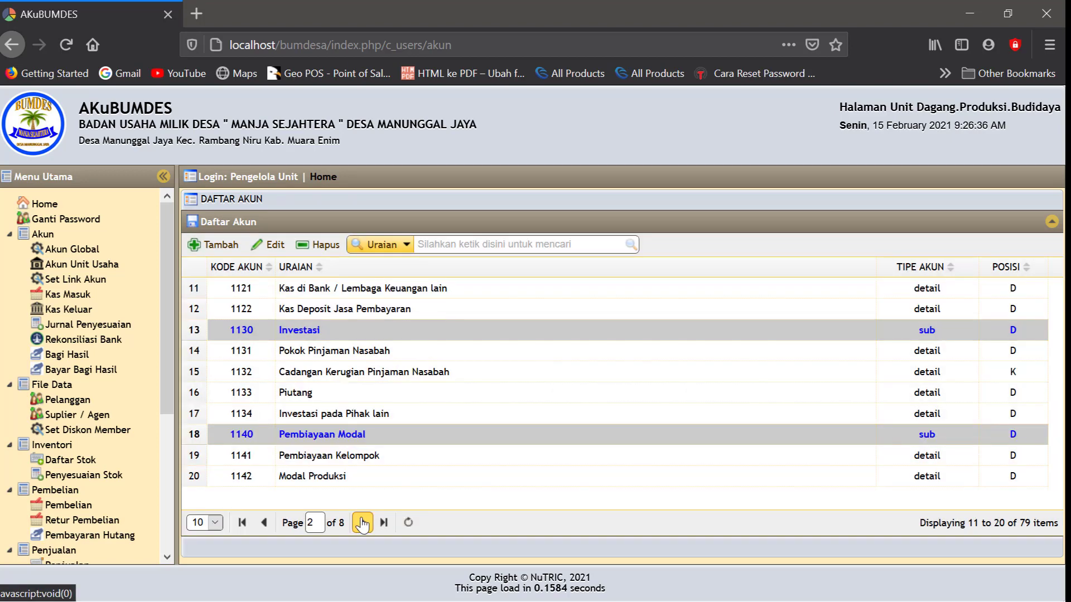
pyautogui.click(362, 524)
pyautogui.click(362, 524)
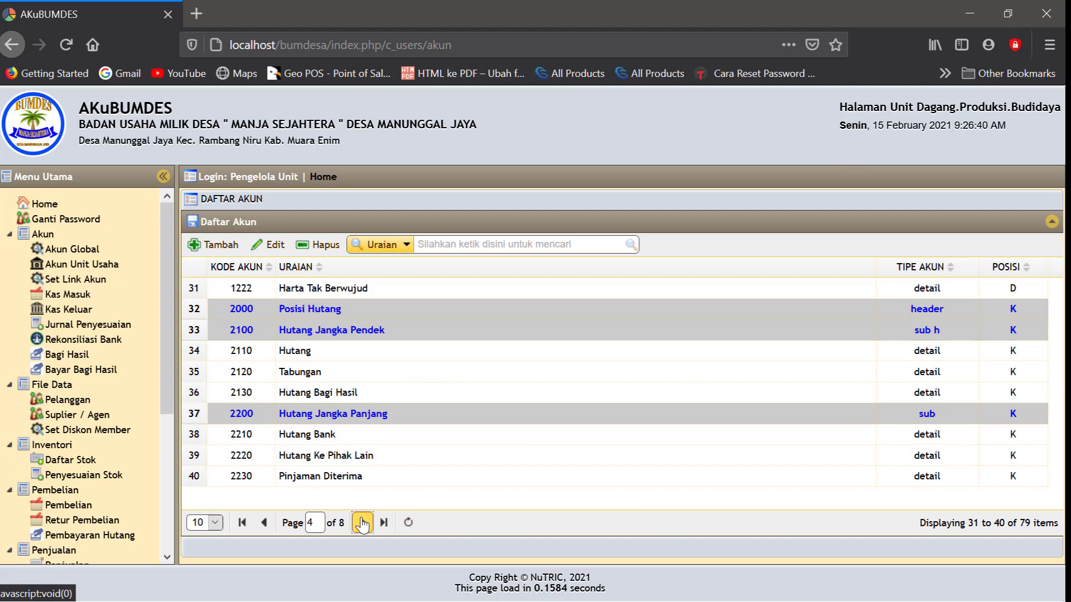
pyautogui.click(362, 524)
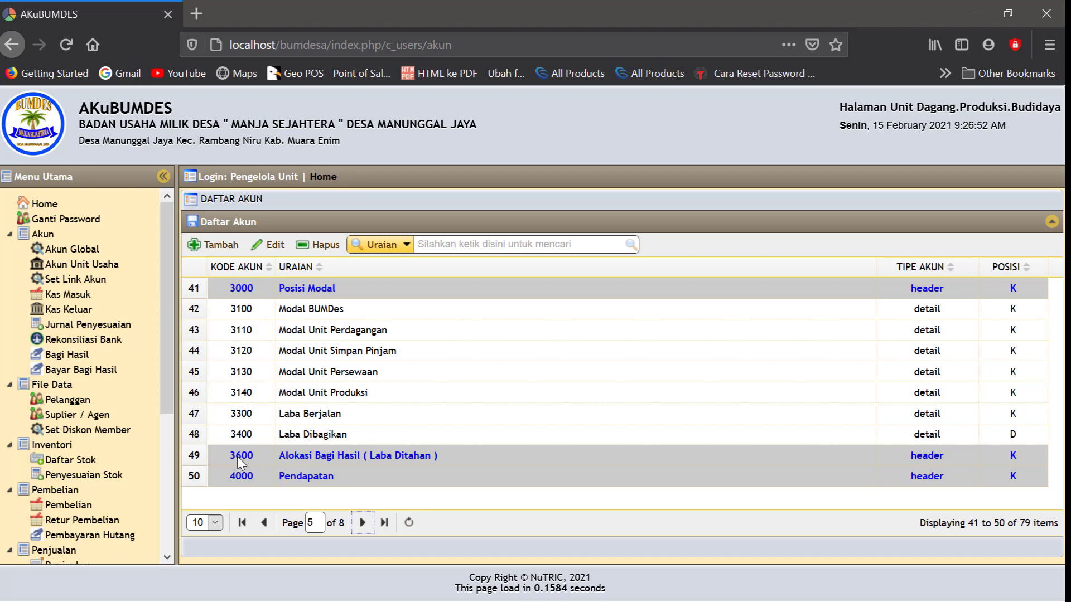
pyautogui.click(221, 245)
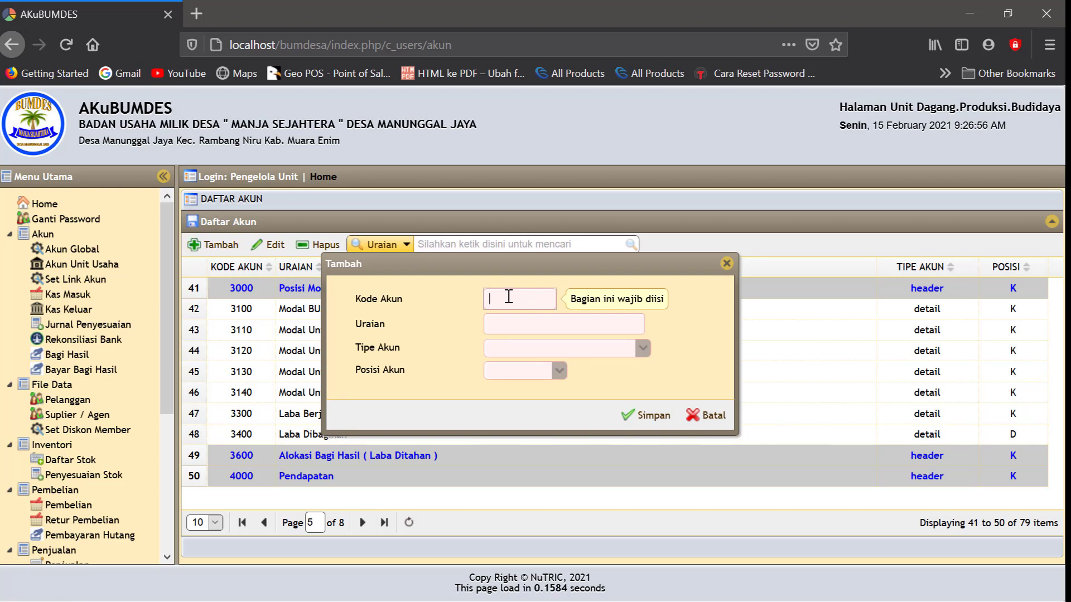
# Save account 3610 with description Penambahan Modal Bumdes, type detail and position Kredit
pyautogui.click(508, 297)
pyautogui.write('3')
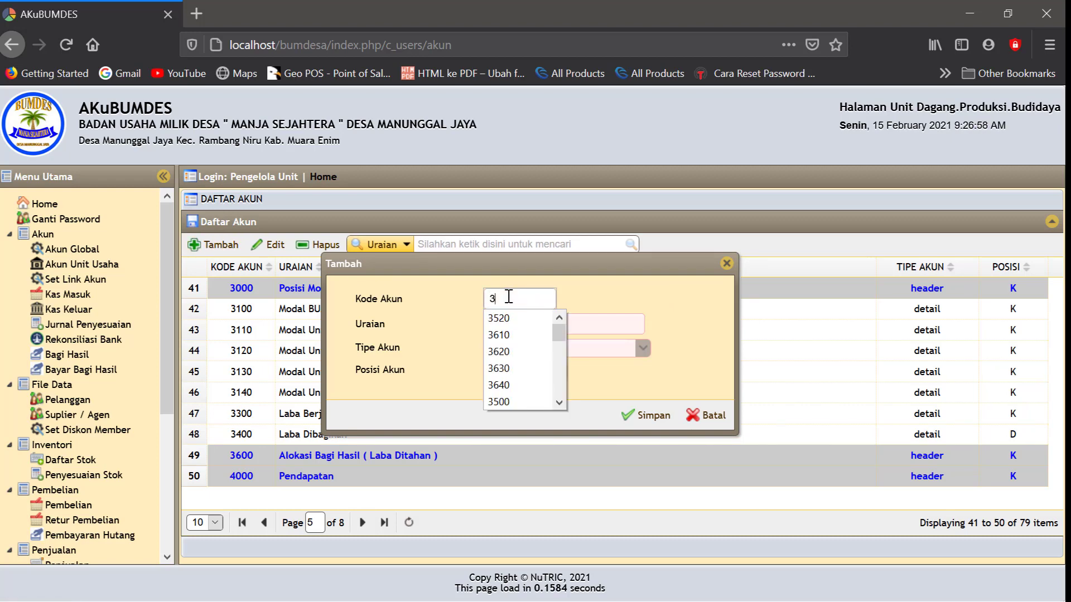
pyautogui.write('610')
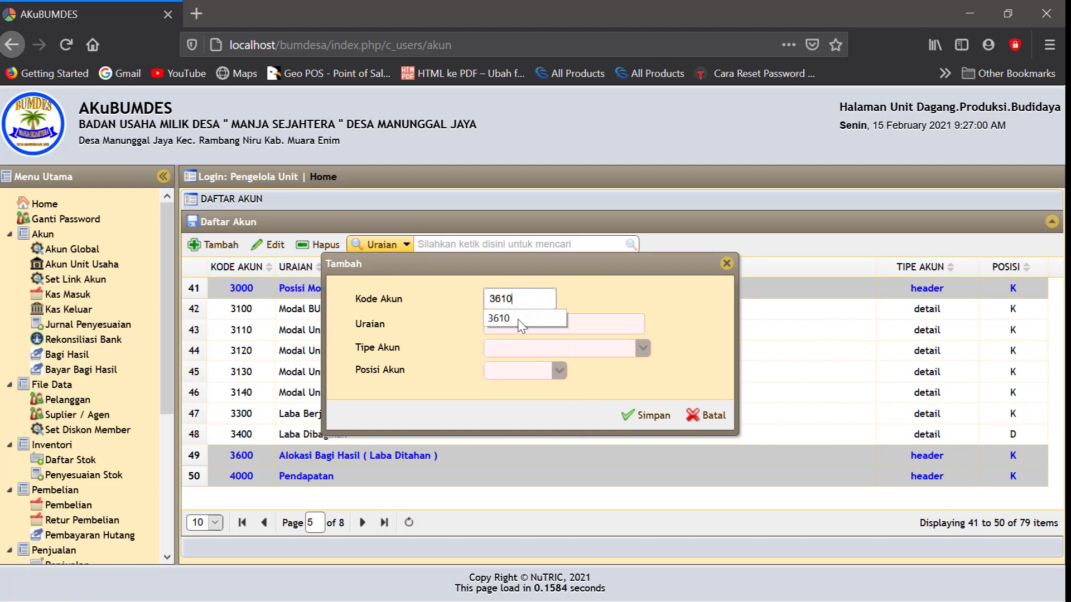
pyautogui.click(510, 323)
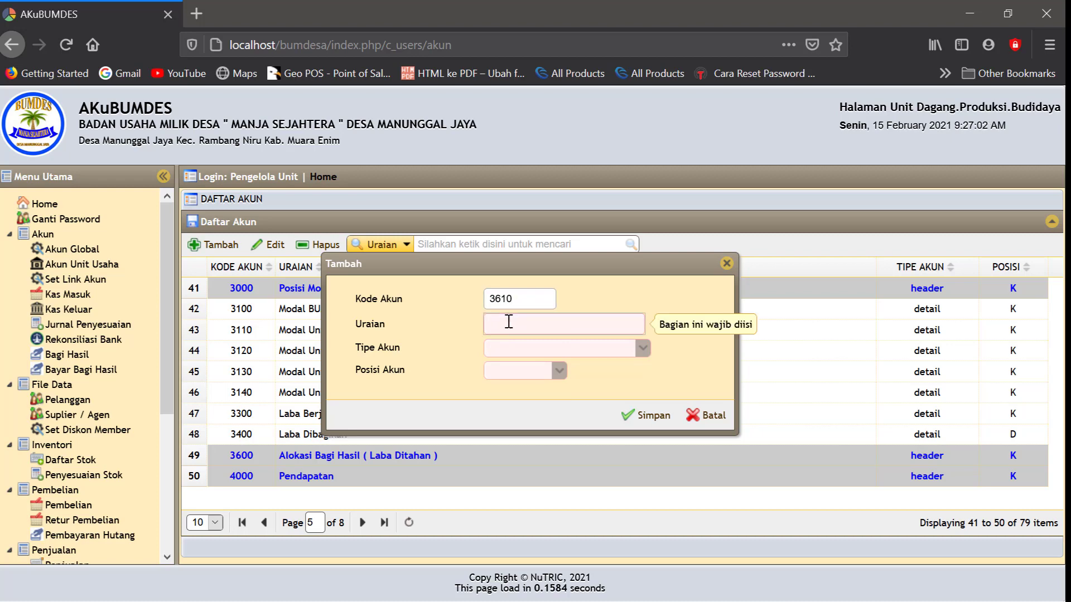
pyautogui.write('Pe')
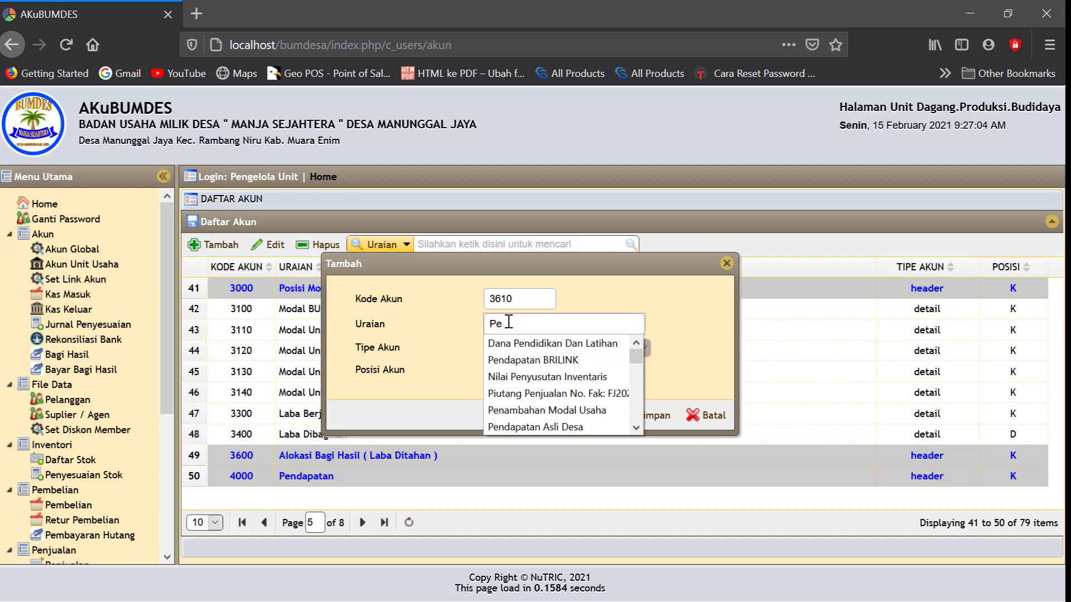
pyautogui.write('nam')
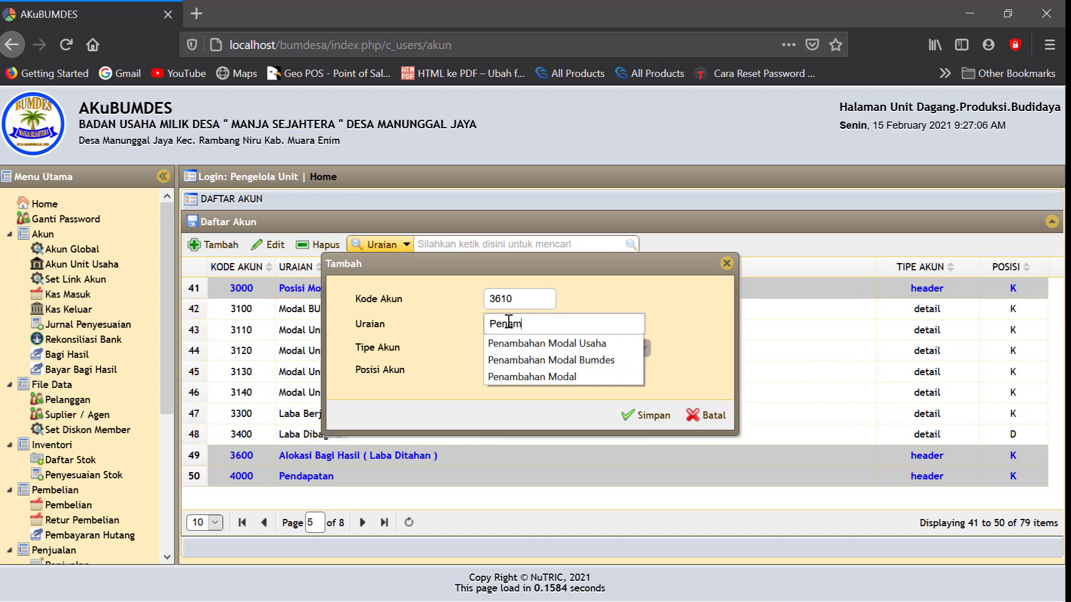
pyautogui.click(532, 360)
pyautogui.click(504, 349)
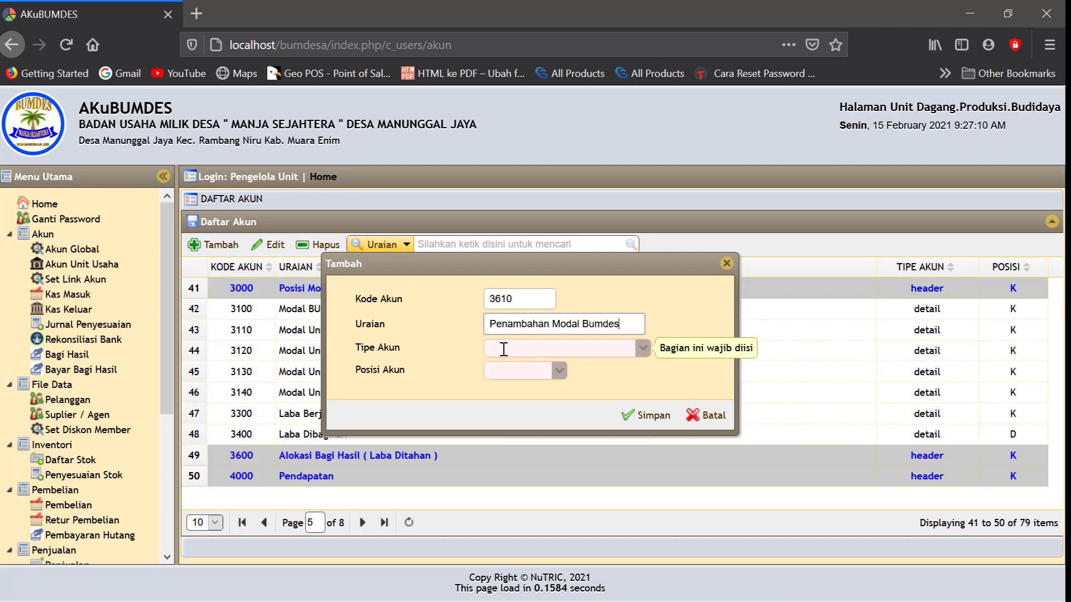
pyautogui.click(644, 350)
pyautogui.doubleClick(531, 417)
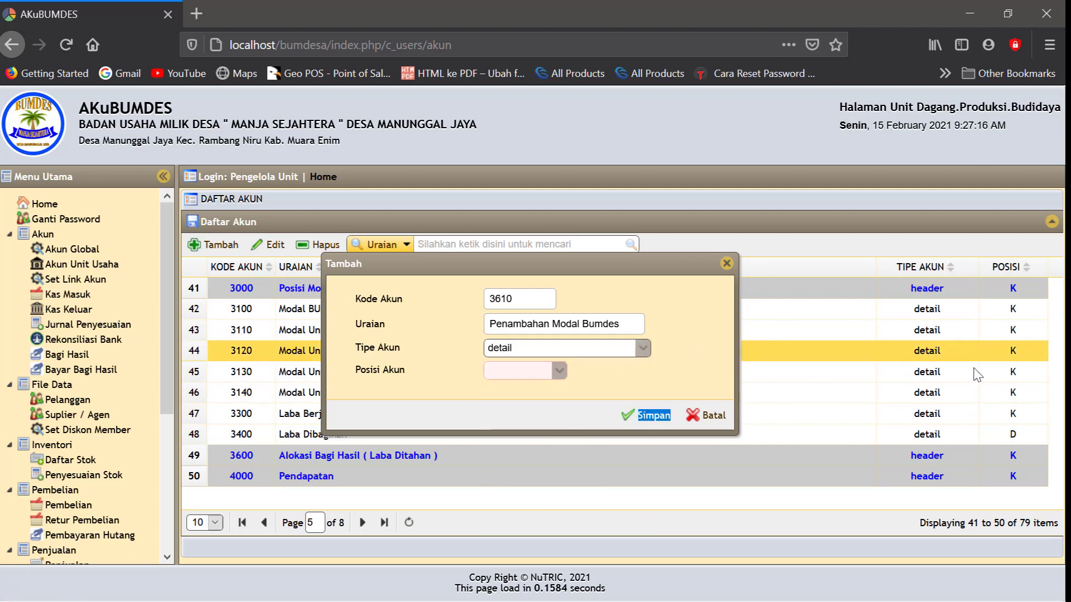
pyautogui.click(559, 372)
pyautogui.click(519, 403)
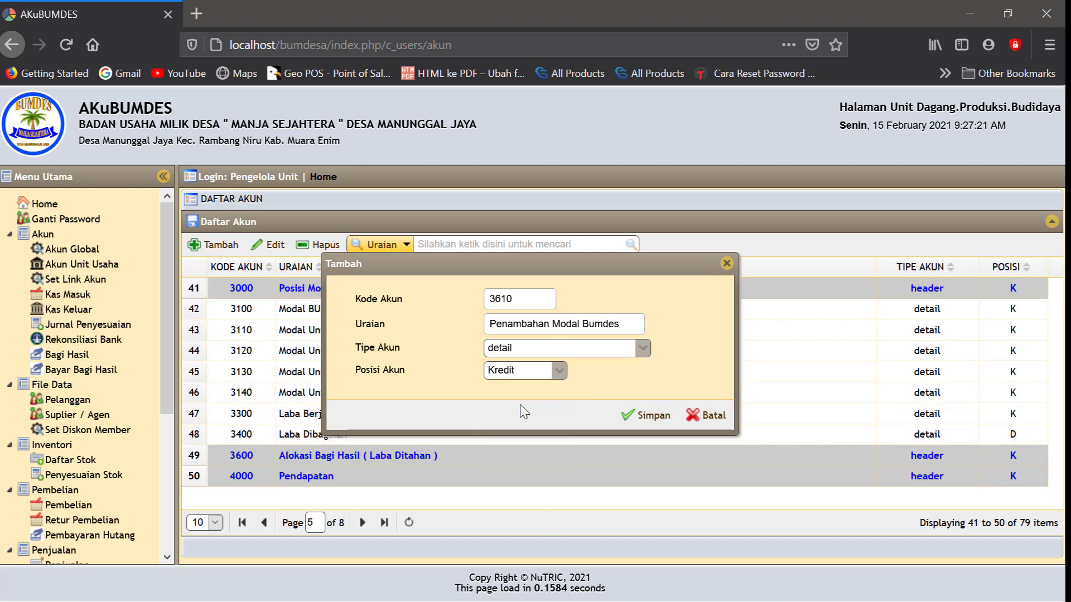
pyautogui.click(644, 417)
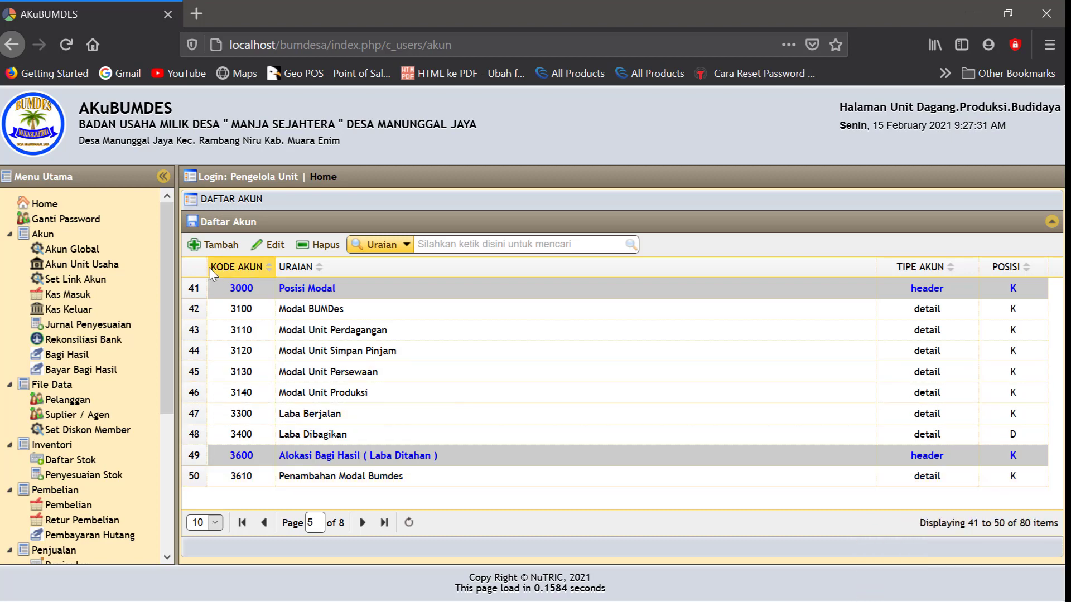
# Create and save account 3620 'Dana Cadangan dan sosial' with detail type and Kredit position
pyautogui.click(228, 258)
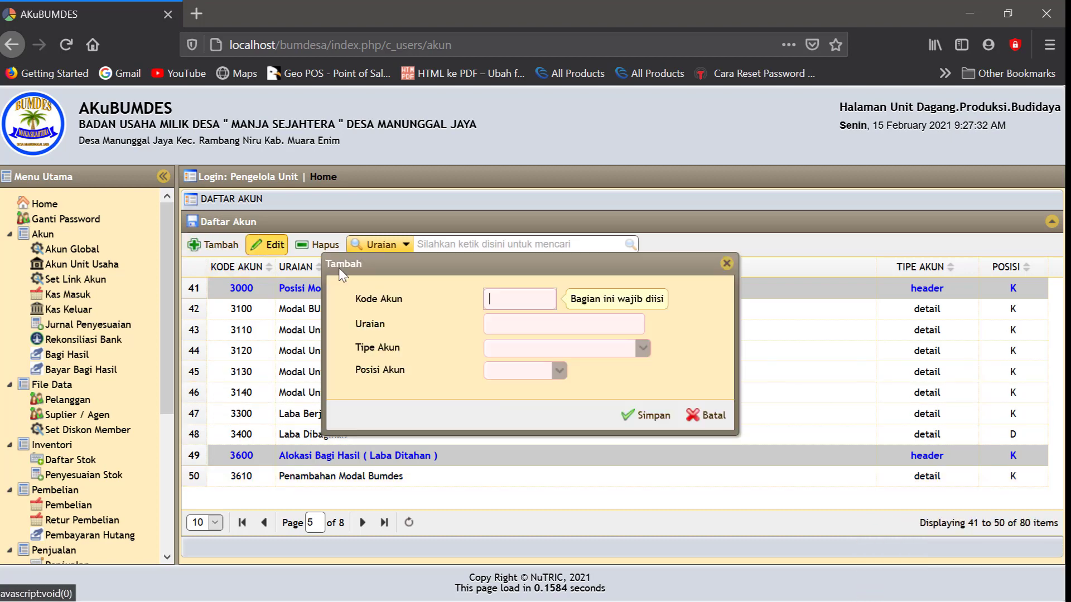
pyautogui.click(499, 300)
pyautogui.write('3')
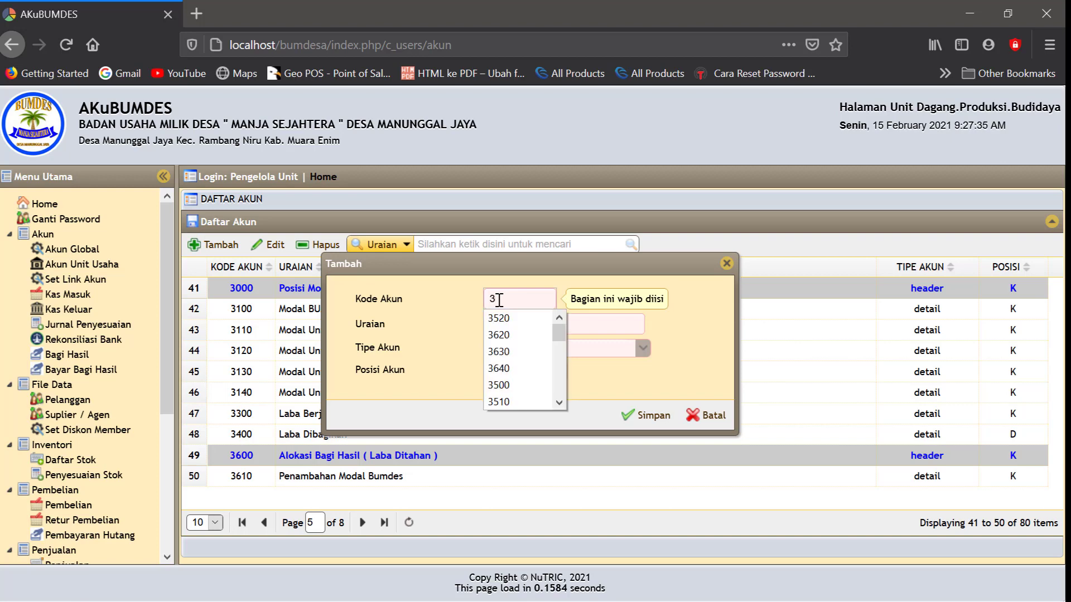
pyautogui.write('620')
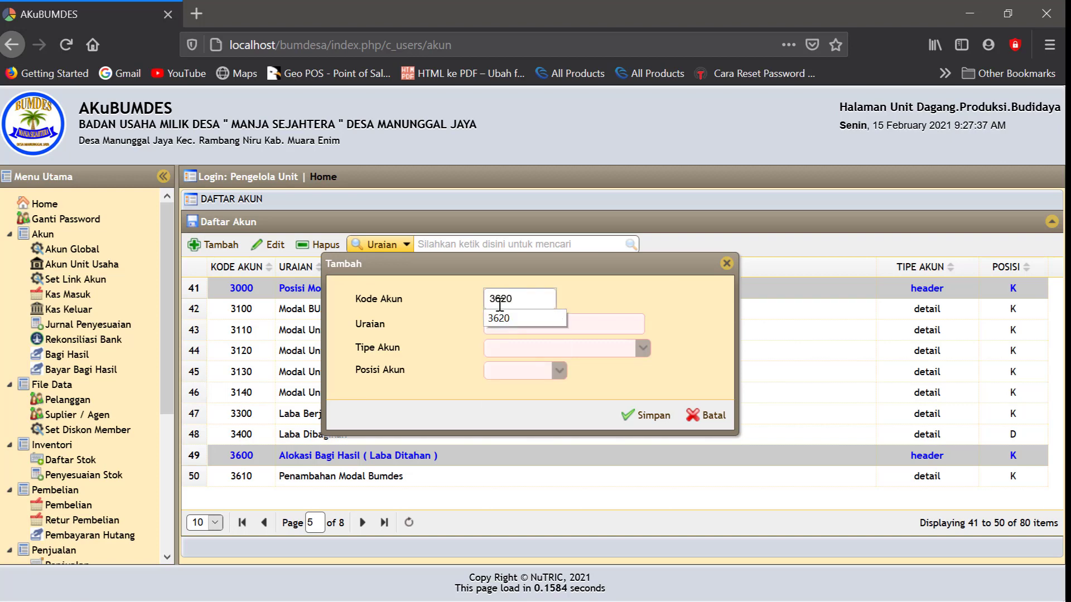
pyautogui.click(507, 325)
pyautogui.click(507, 325)
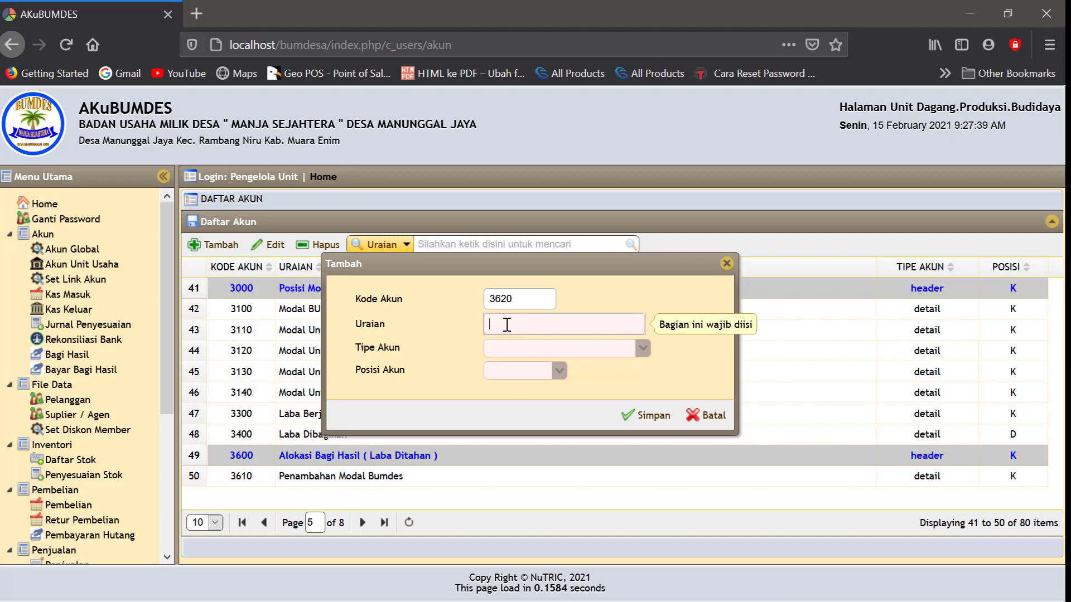
pyautogui.write('Dana')
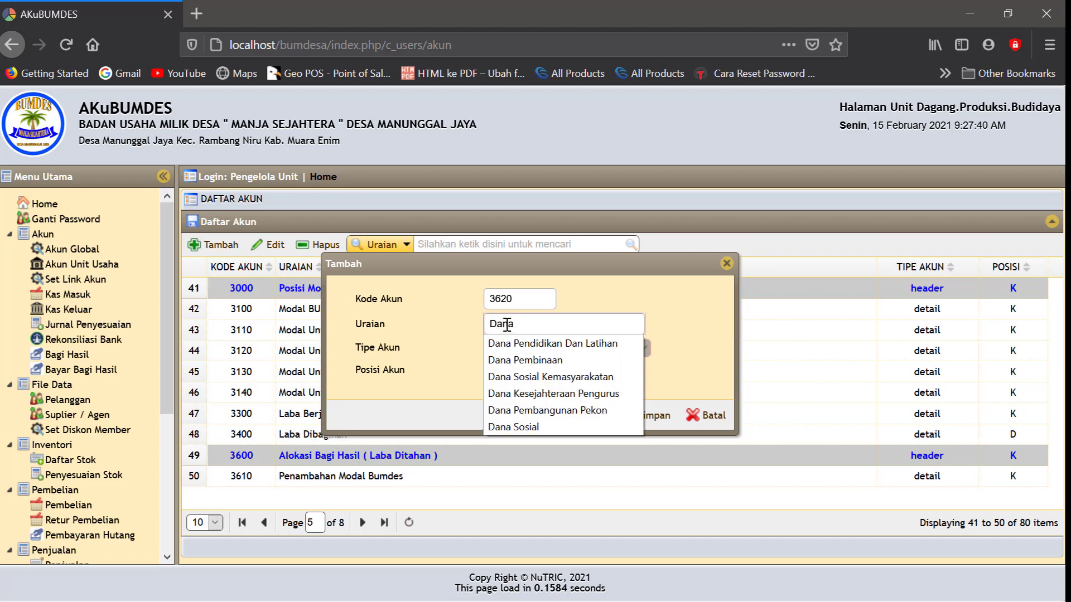
pyautogui.write(' Cada')
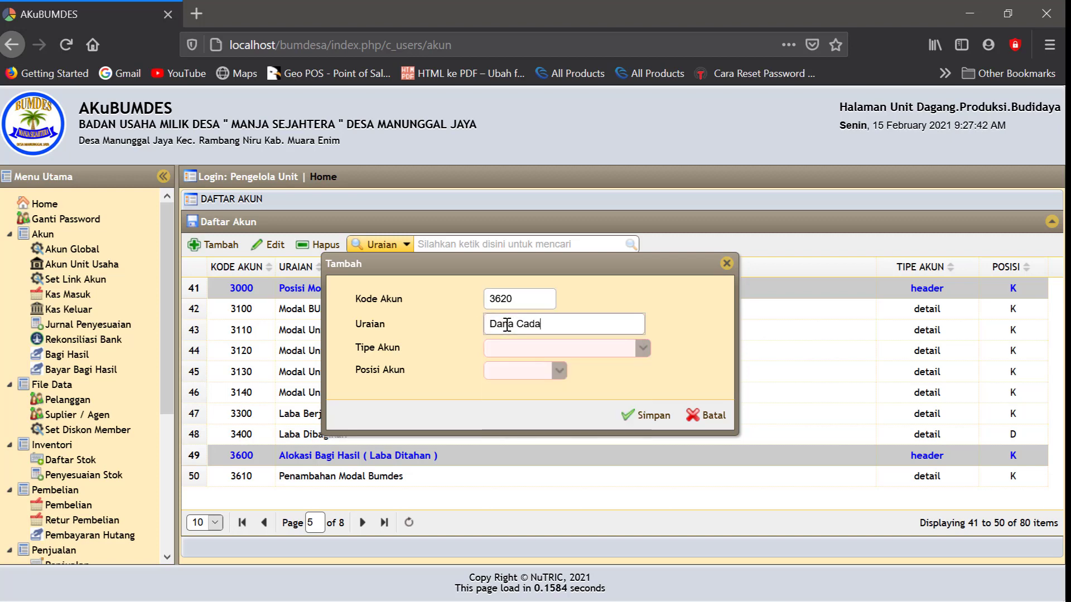
pyautogui.write('ngan dan sosial')
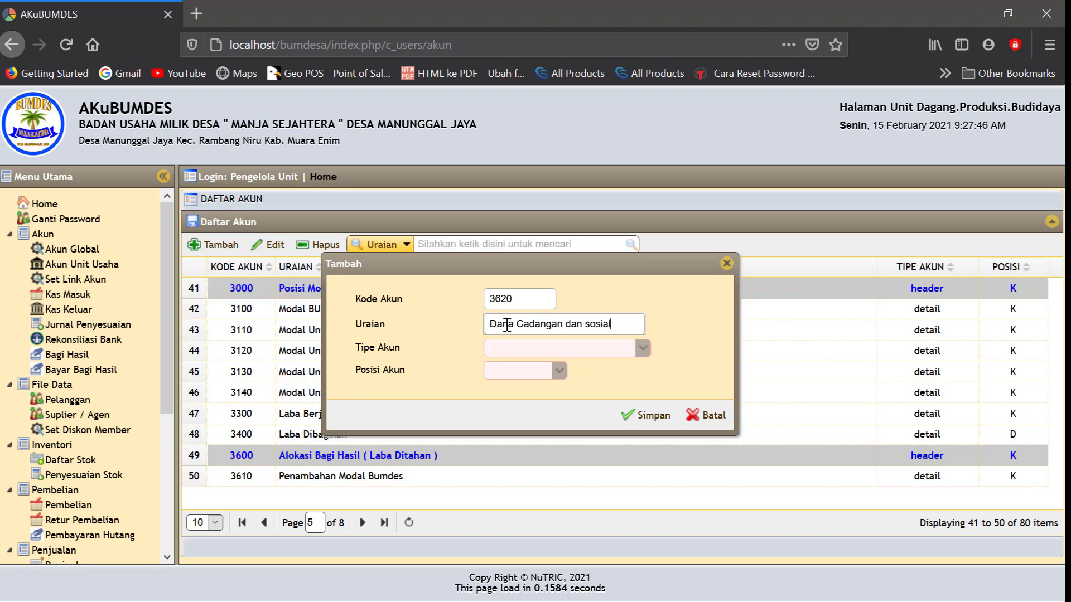
pyautogui.click(639, 349)
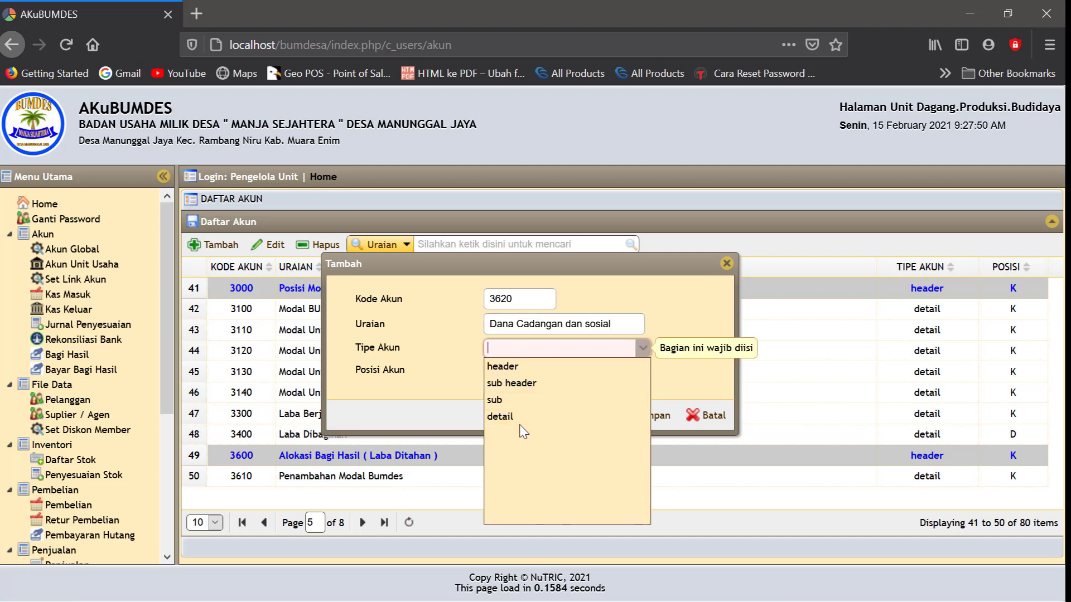
pyautogui.click(526, 418)
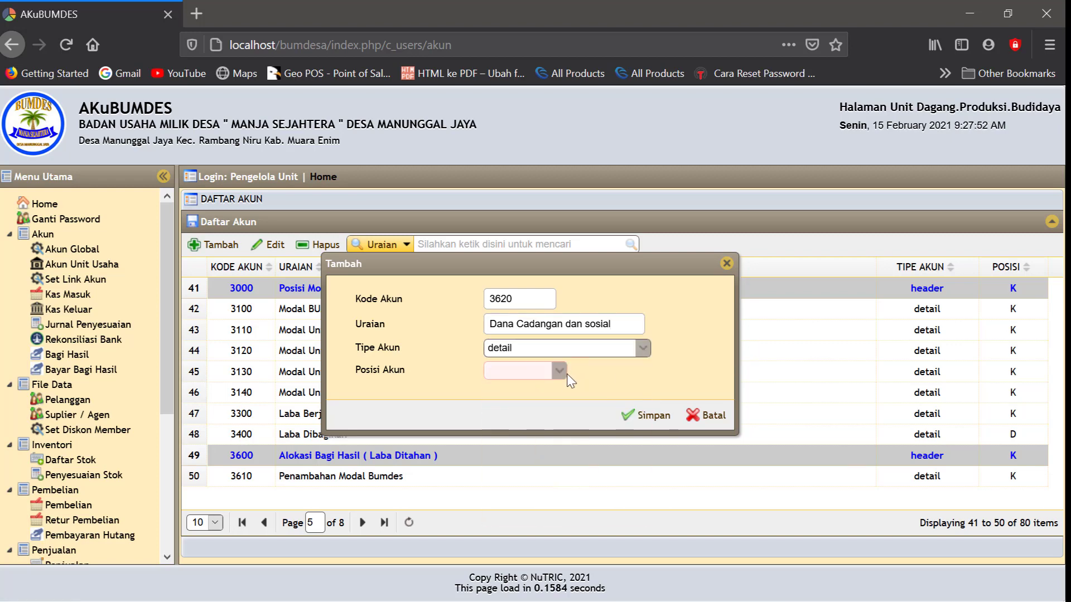
pyautogui.click(559, 371)
pyautogui.click(517, 407)
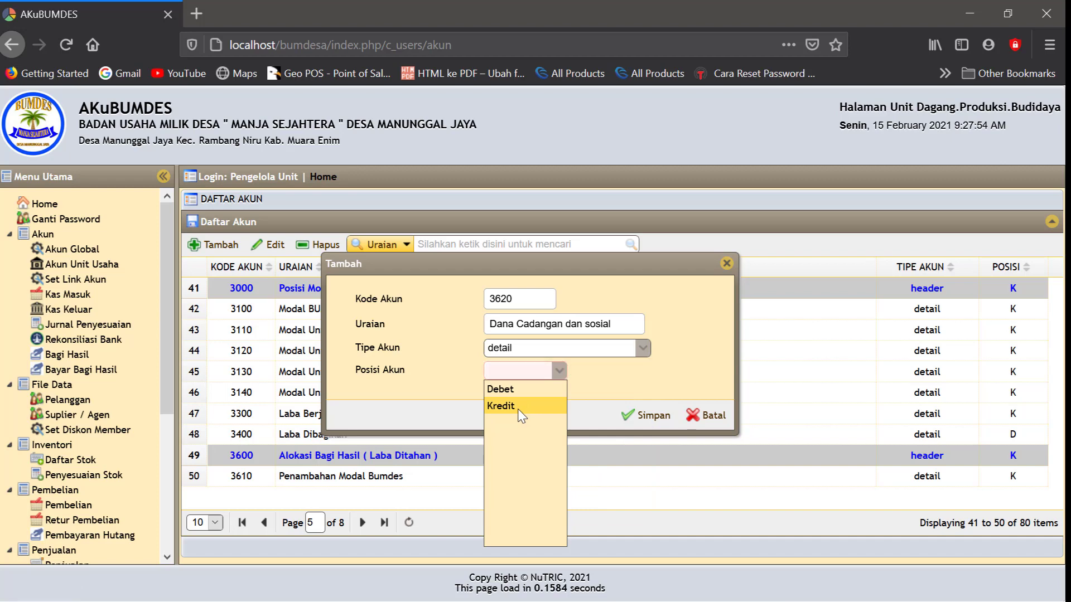
pyautogui.click(655, 423)
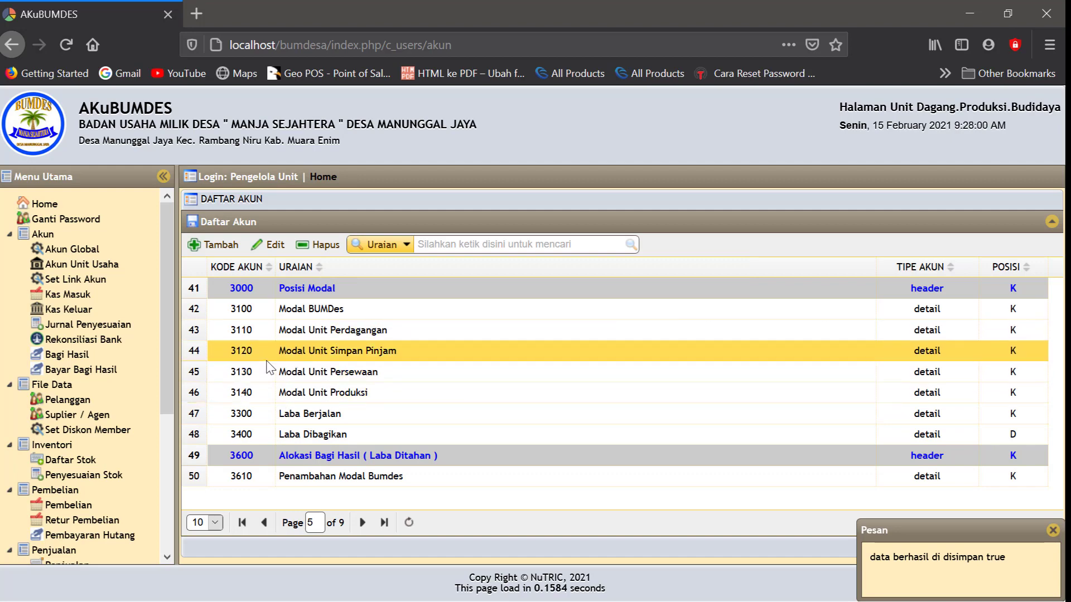
# Delete account 3610 Penambahan Modal Bumdes from the dagang unit's accounts on page 4
pyautogui.click(103, 266)
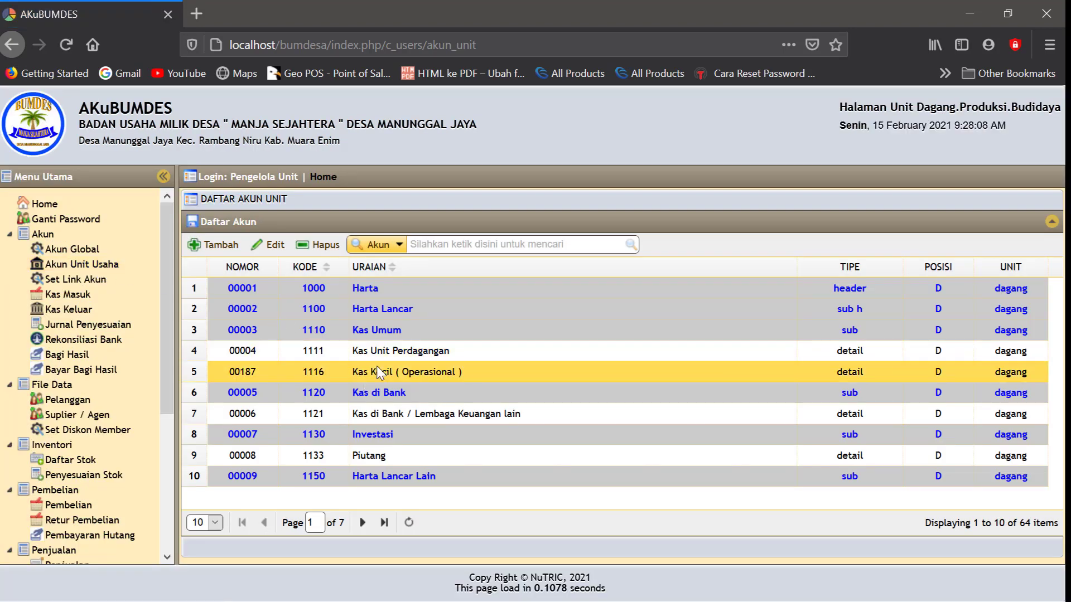
pyautogui.click(362, 522)
pyautogui.click(362, 523)
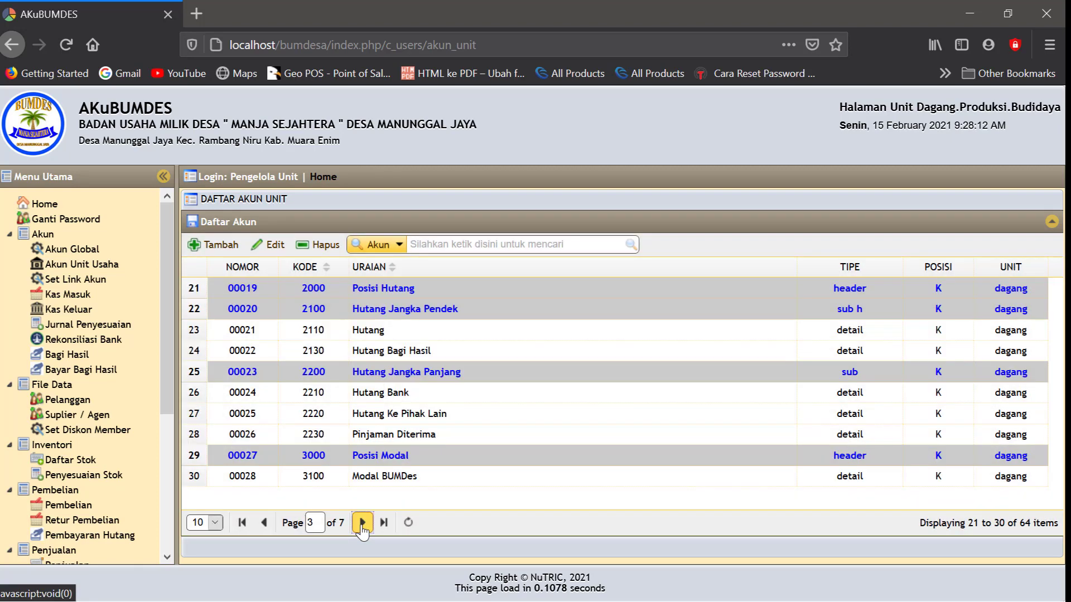
pyautogui.click(363, 523)
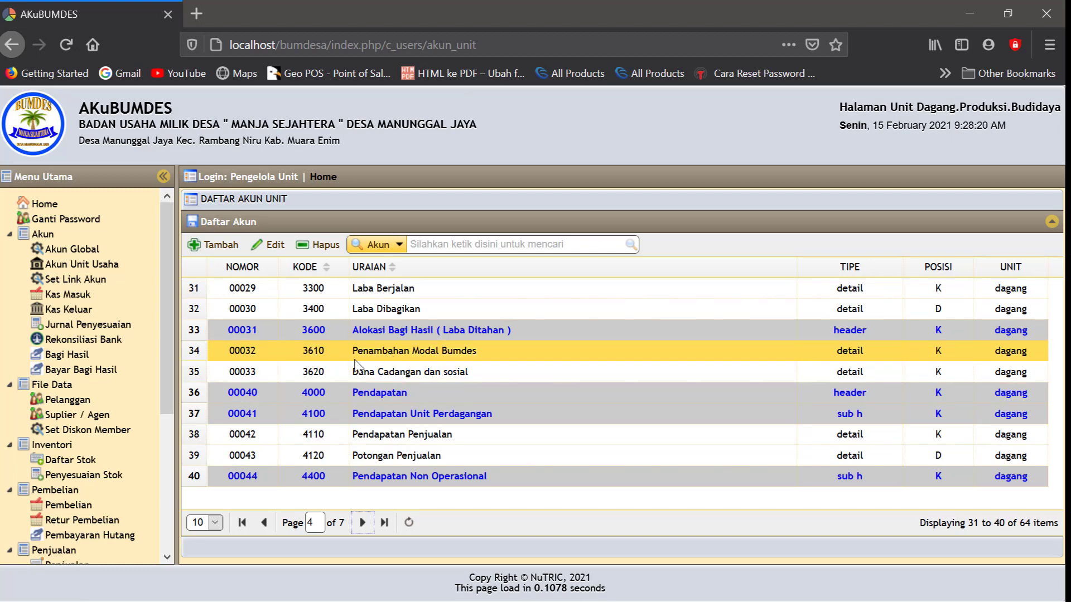
pyautogui.click(373, 357)
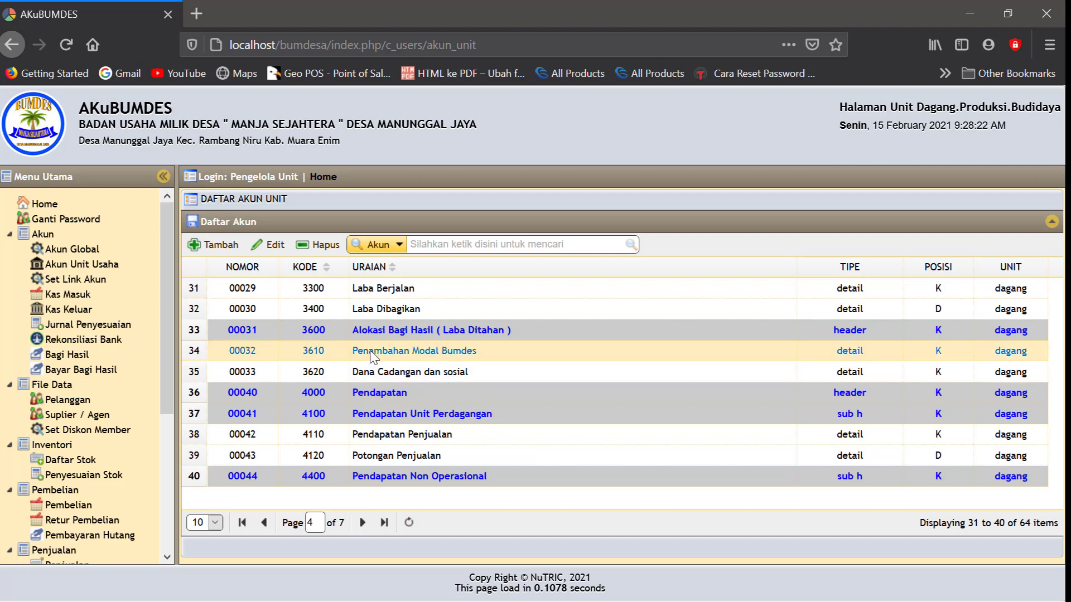
pyautogui.click(332, 254)
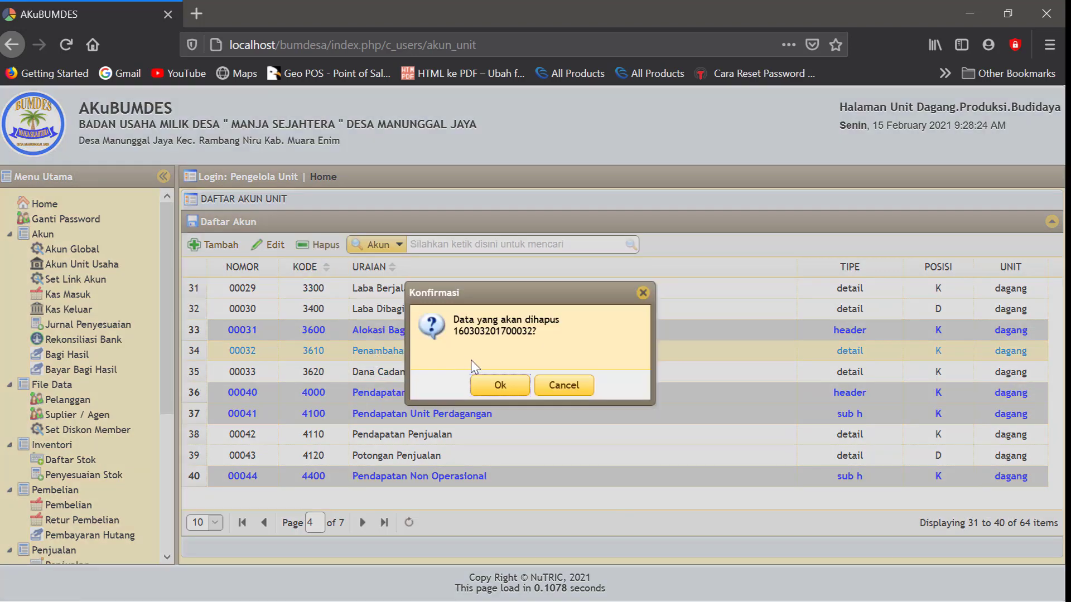
pyautogui.click(497, 384)
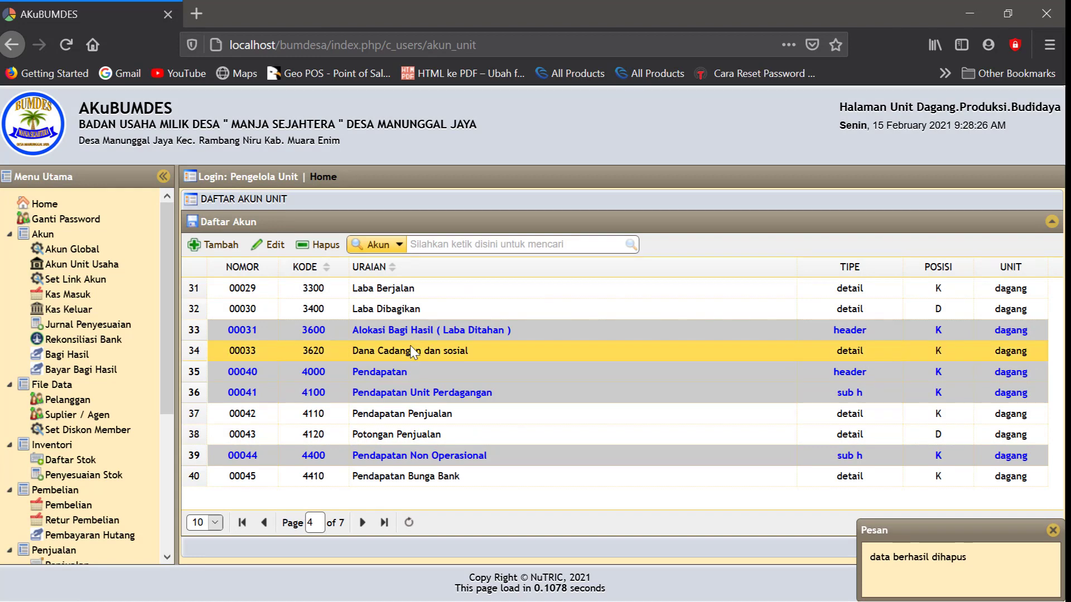
# Delete account 3620 Dana Cadangan dan sosial from the unit as well
pyautogui.click(409, 346)
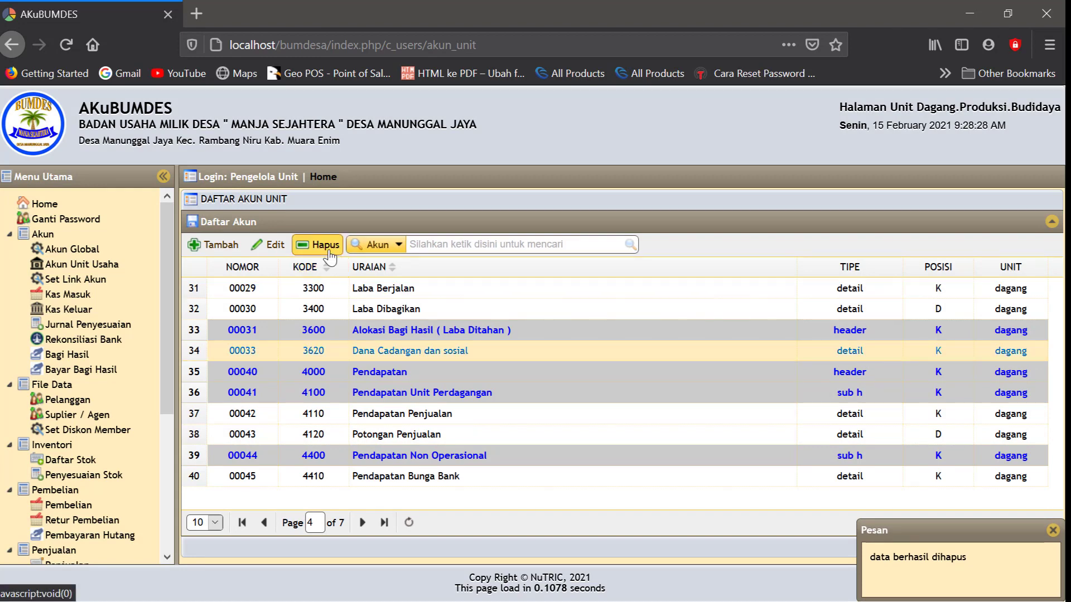
pyautogui.click(330, 254)
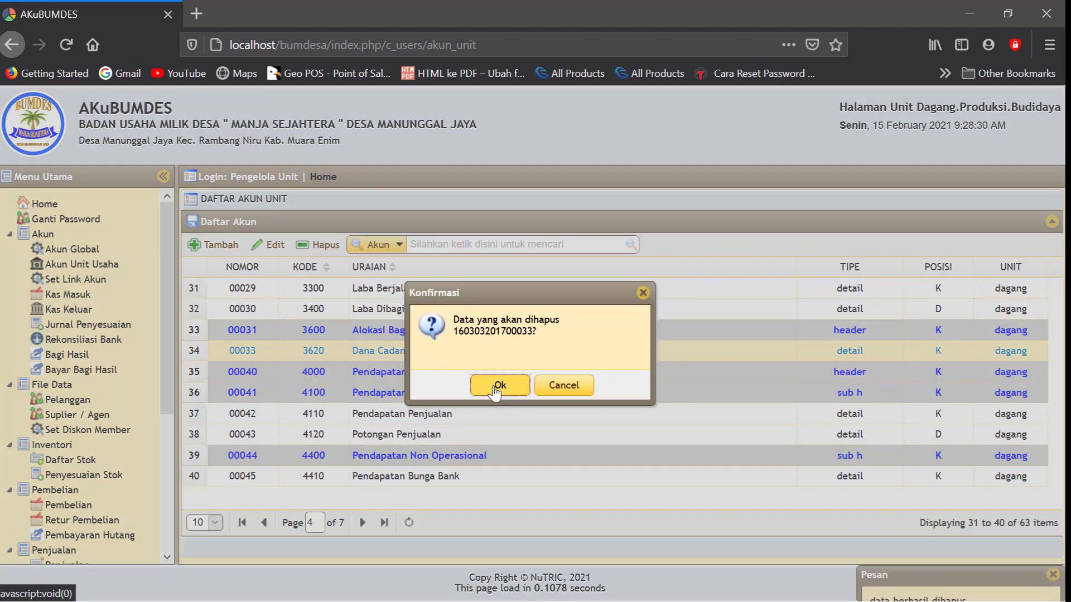
pyautogui.click(497, 386)
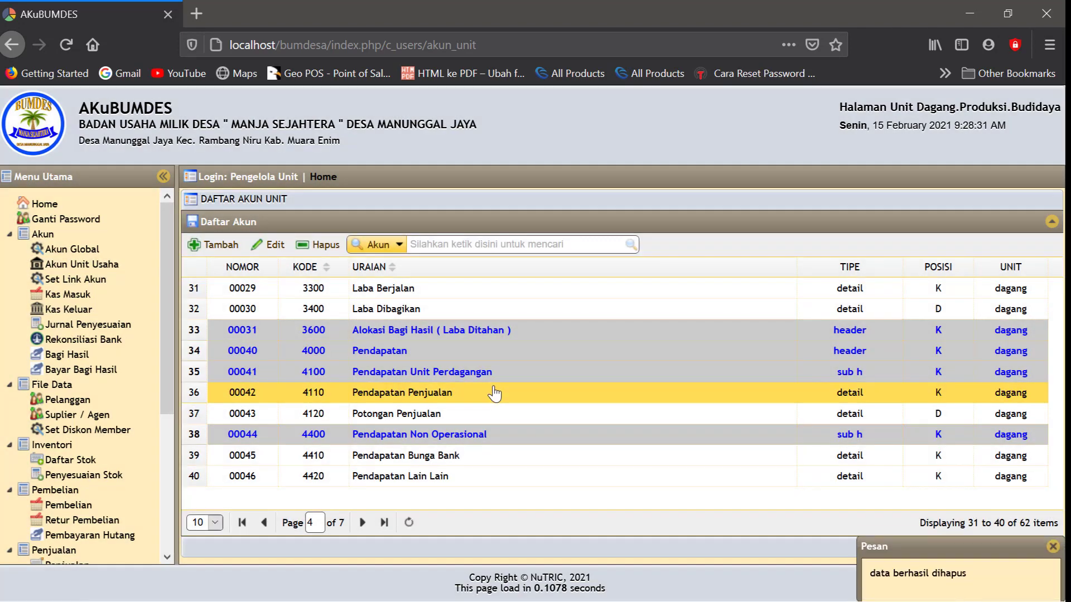
# Add account 1115 Alokasi Bagi Hasil to the dagang unit's new accounts
pyautogui.click(80, 265)
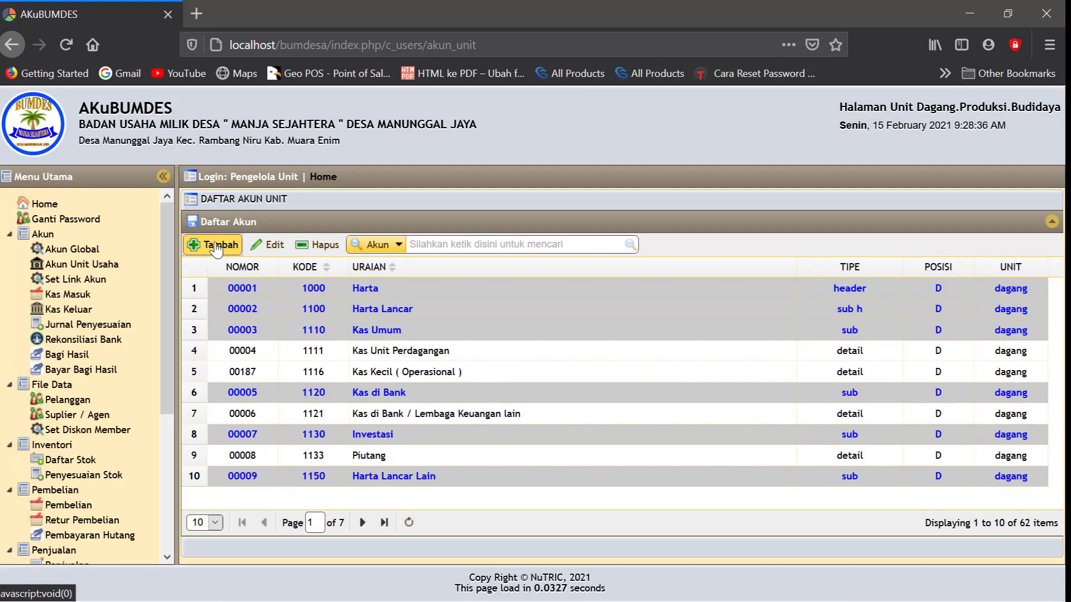
pyautogui.click(216, 249)
pyautogui.click(289, 240)
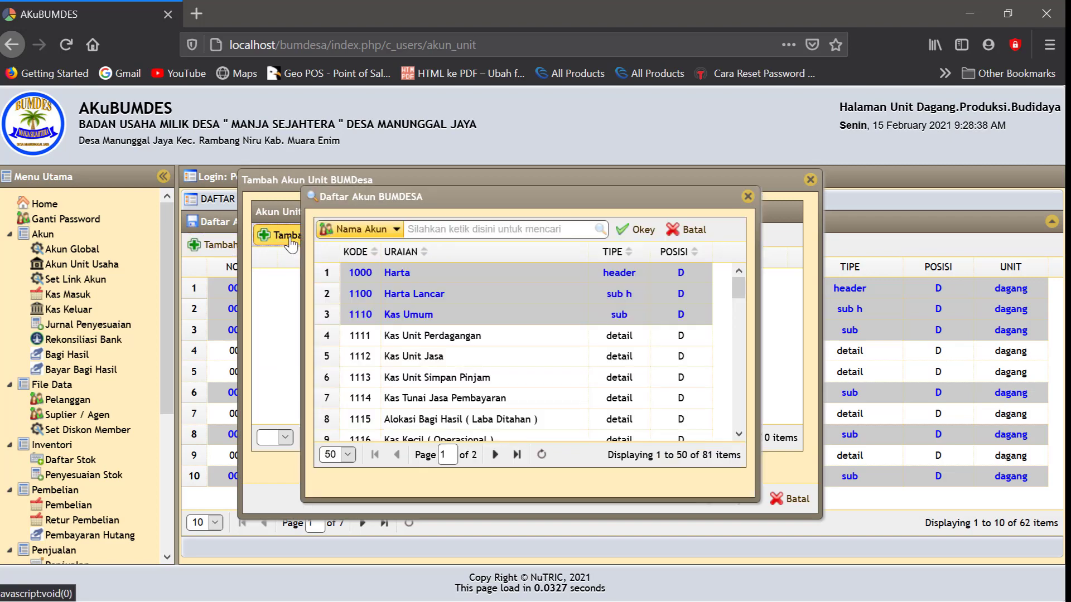
pyautogui.click(445, 422)
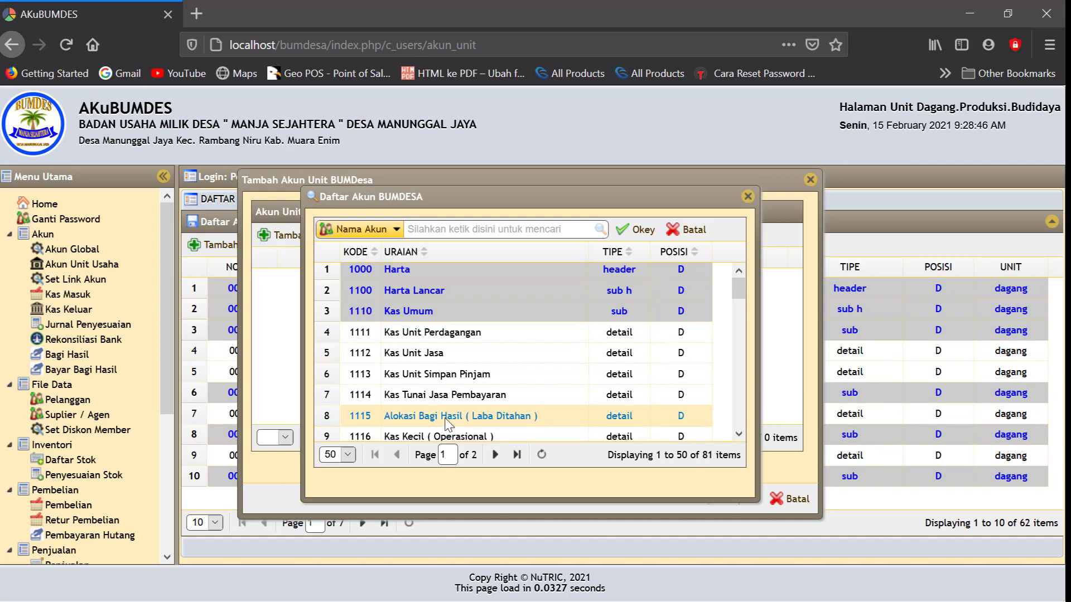
pyautogui.click(643, 230)
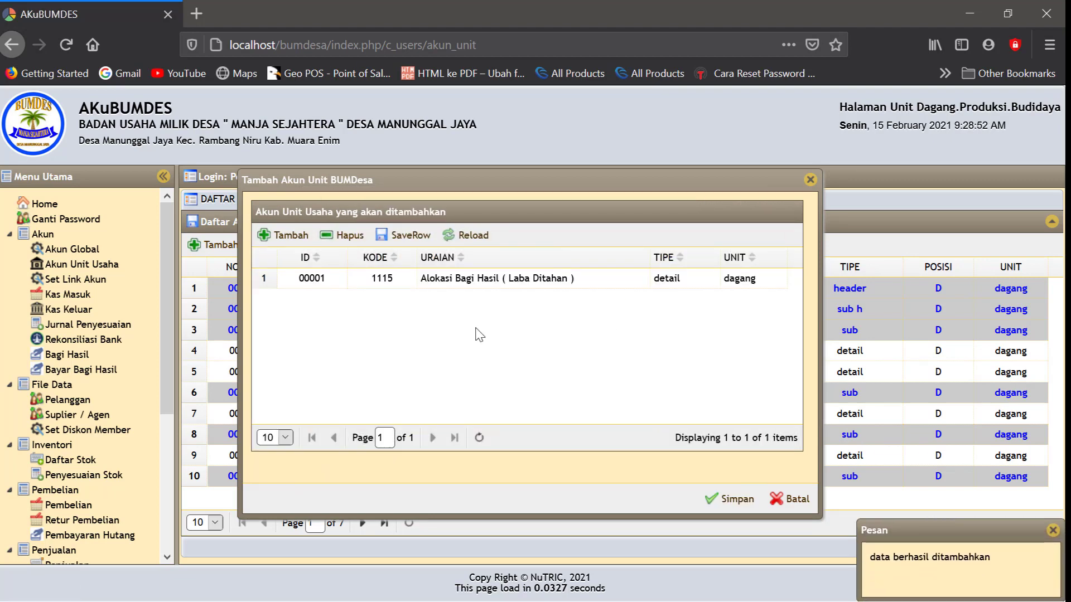
# Add the Penambahan Modal Bumdes account (3610) to the unit's list
pyautogui.click(283, 235)
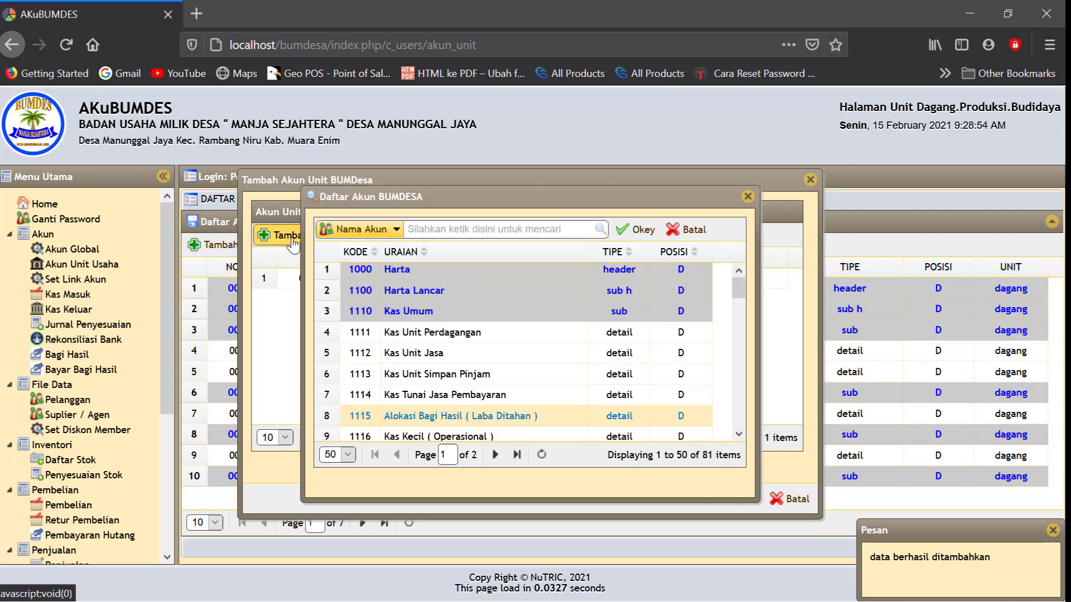
pyautogui.scroll(-5, 432, 379)
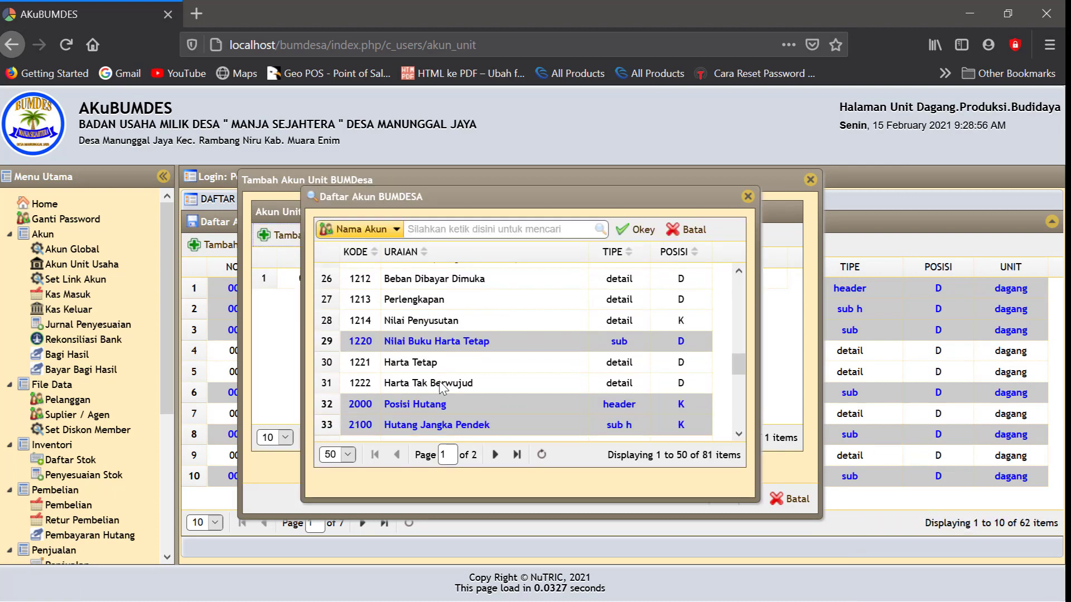
pyautogui.scroll(-5, 439, 381)
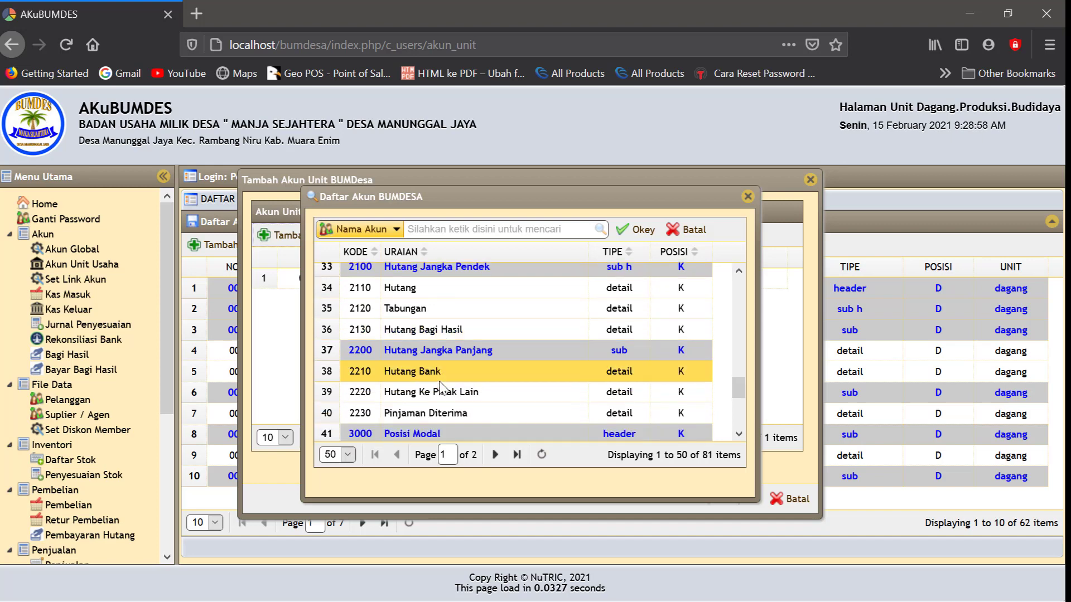
pyautogui.scroll(-5, 441, 386)
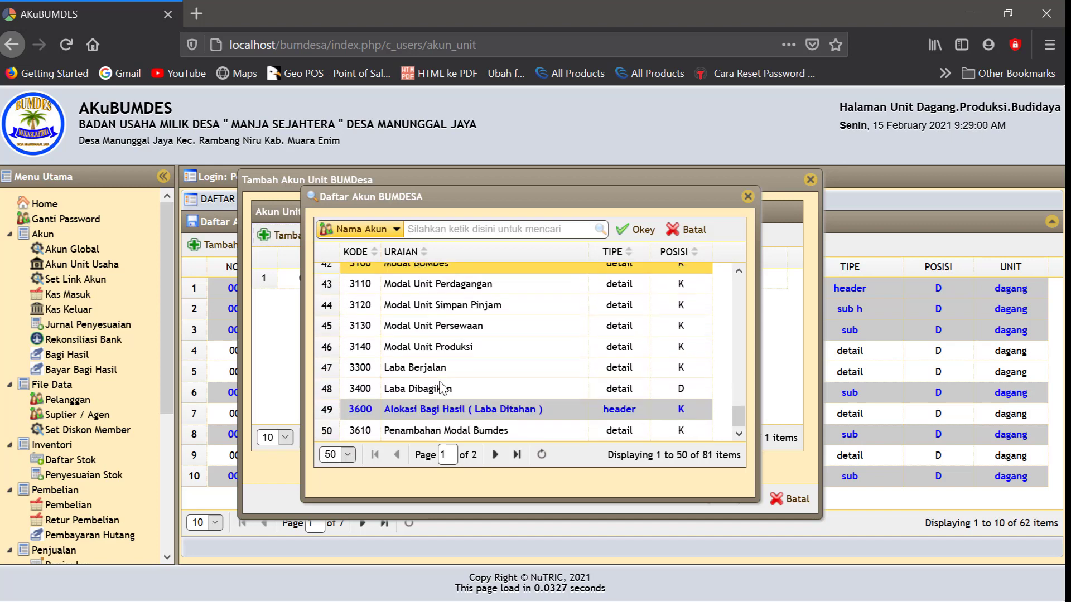
pyautogui.click(404, 432)
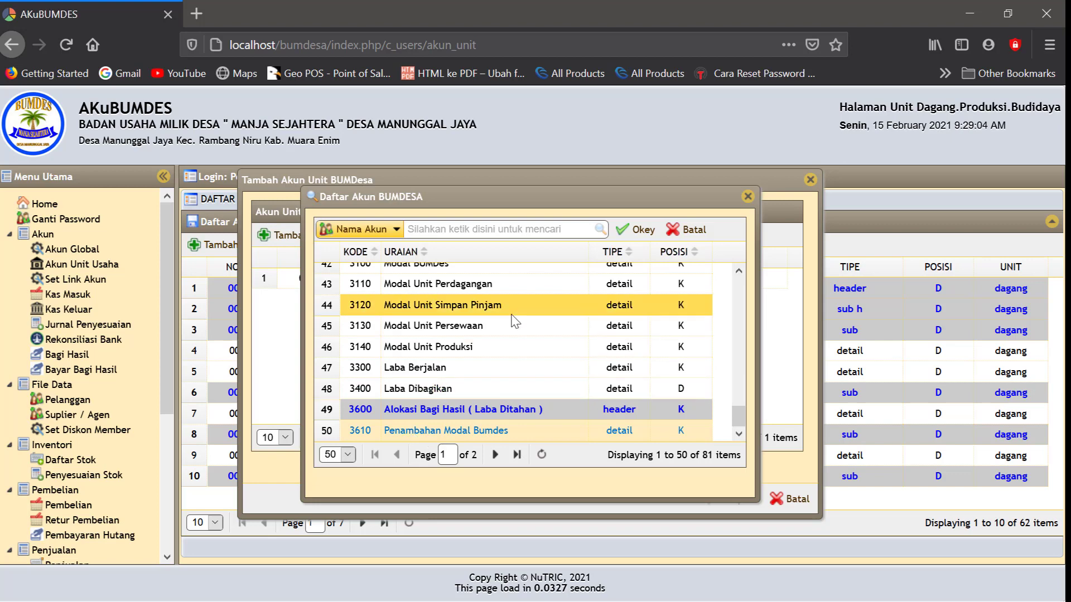
pyautogui.click(640, 234)
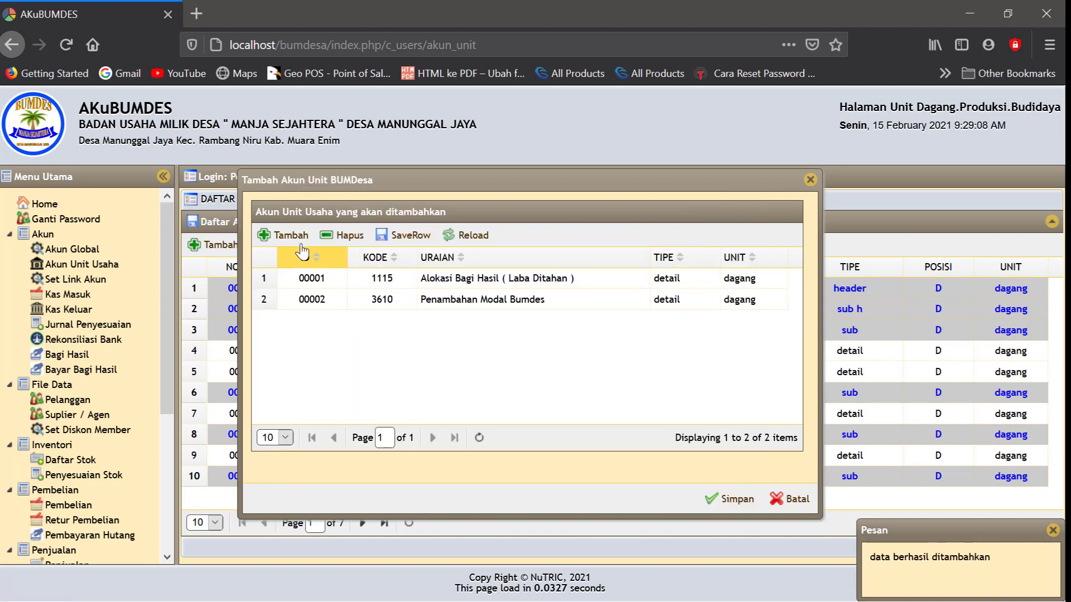
# Add Dana Cadangan dan sosial (3620) and save all three unit accounts
pyautogui.click(286, 235)
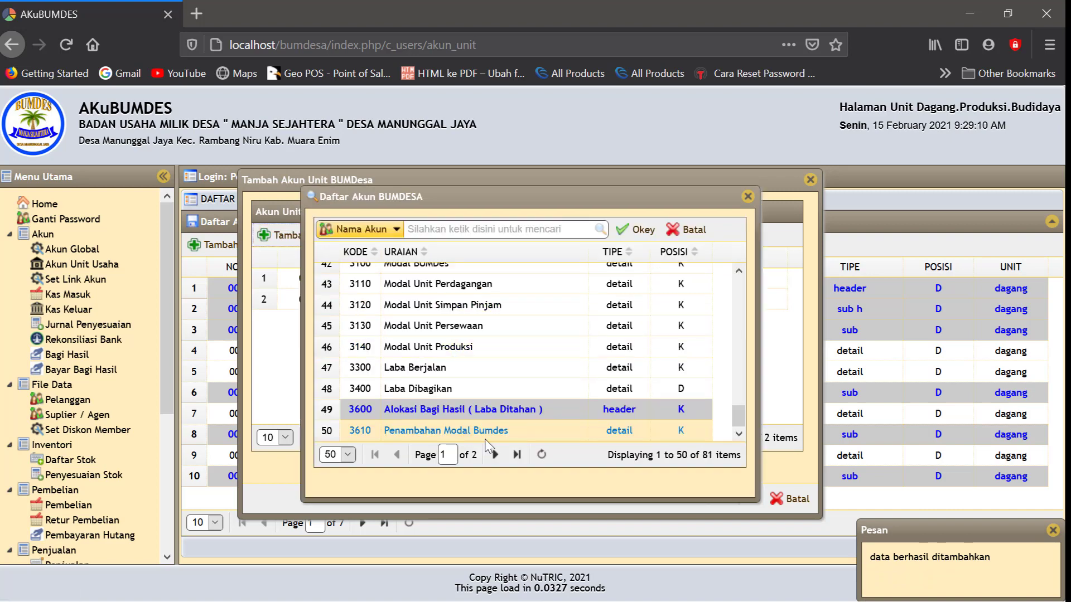
pyautogui.click(494, 455)
pyautogui.click(481, 349)
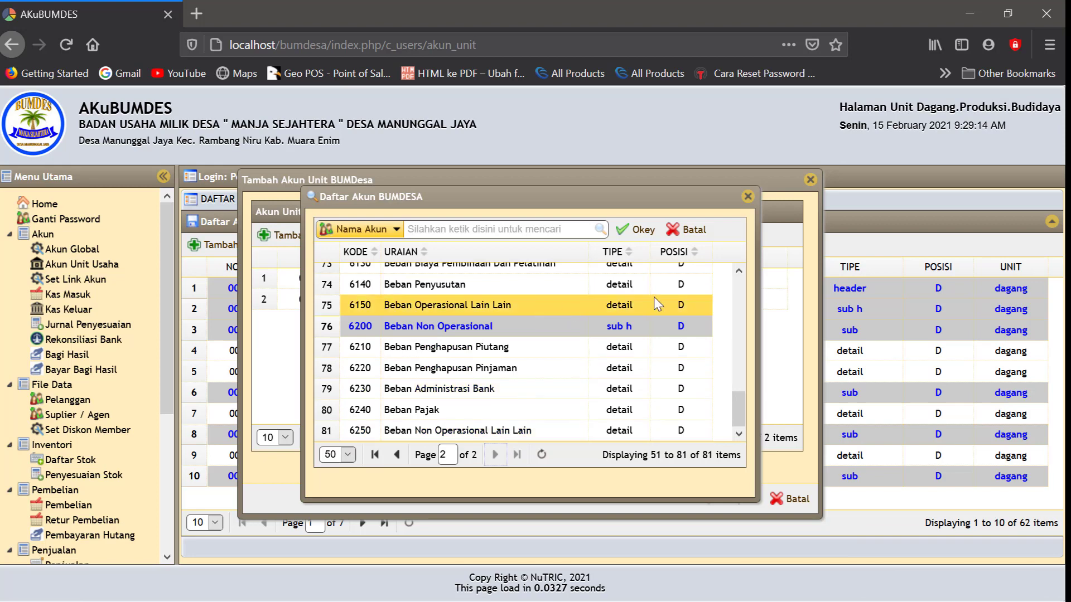
pyautogui.scroll(8, 553, 322)
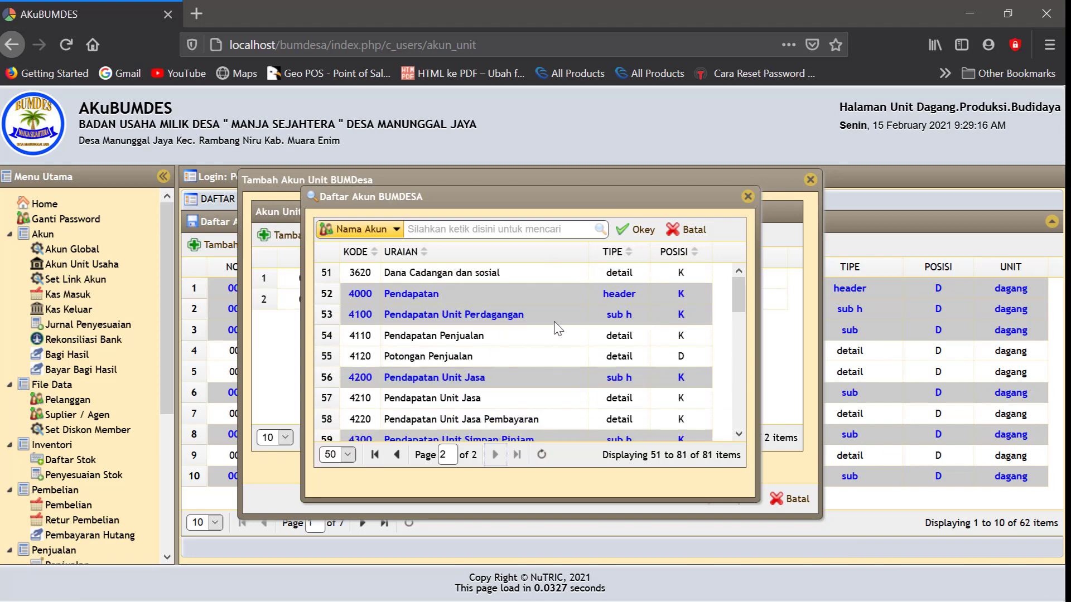
pyautogui.click(462, 274)
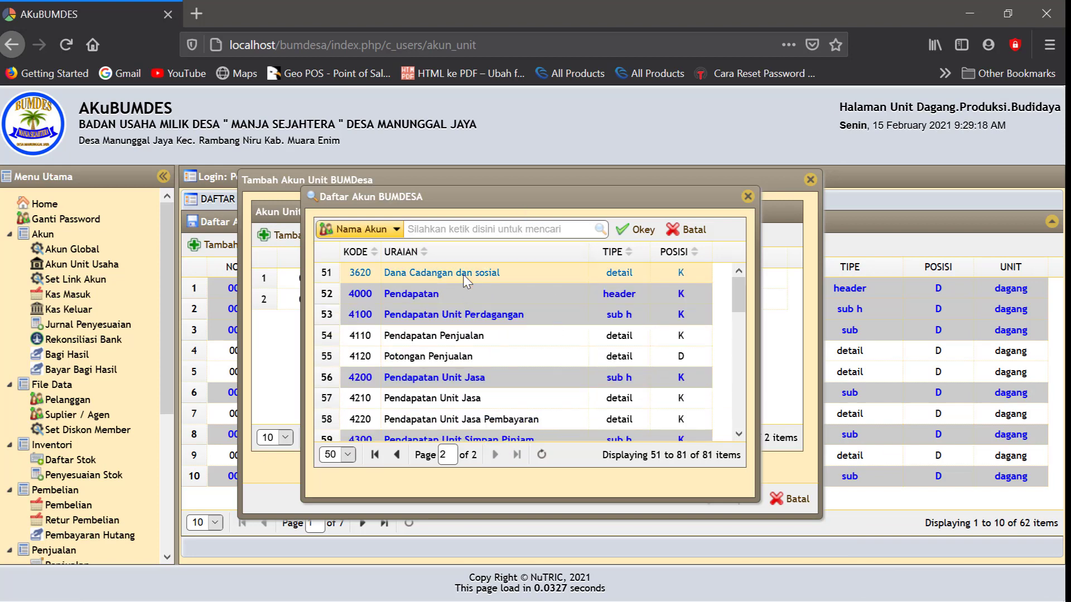
pyautogui.click(636, 233)
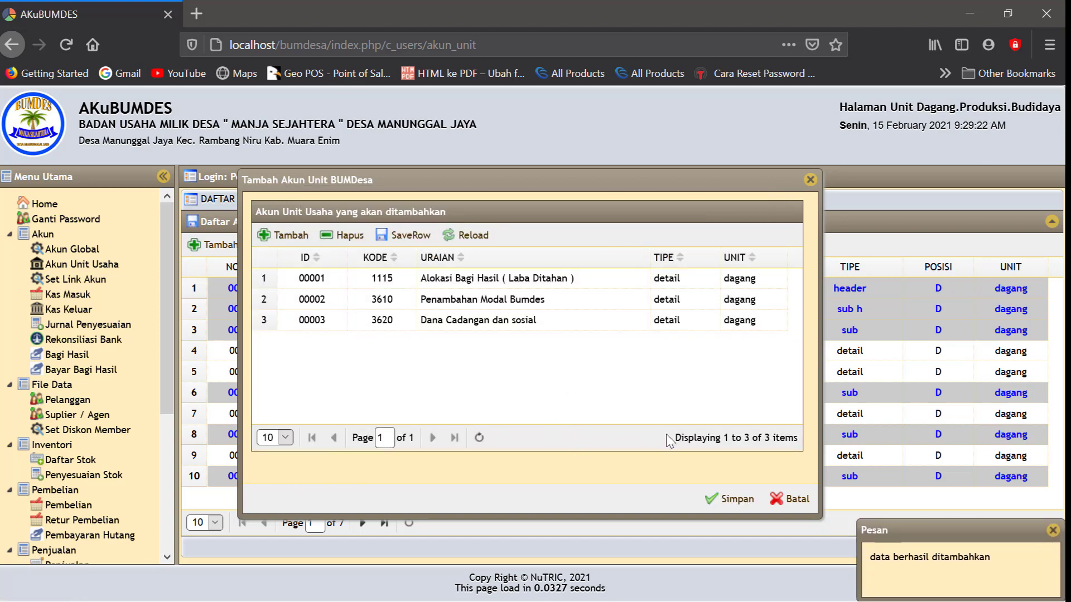
pyautogui.click(724, 499)
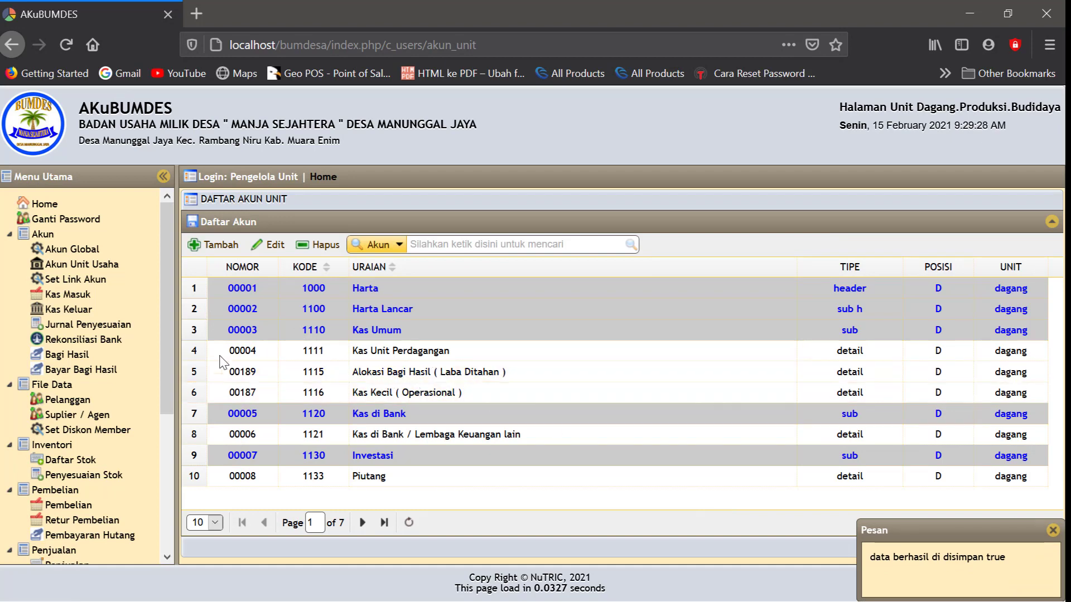
# Prefix 'Kas' to account 1115's description, making it Kas Alokasi Bagi Hasil ( Laba Ditahan ), and save
pyautogui.click(81, 254)
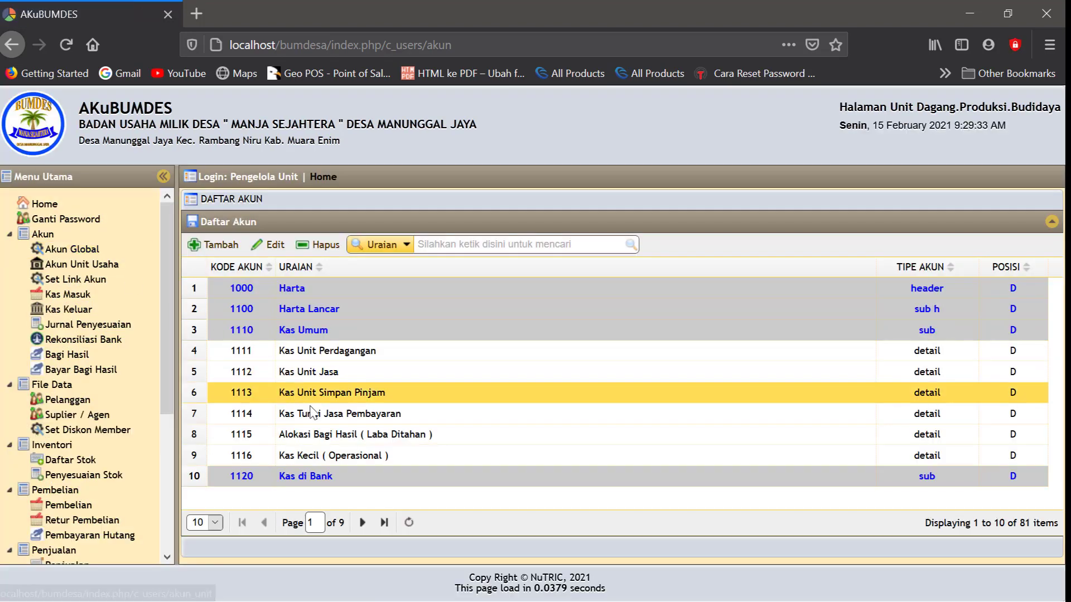
pyautogui.click(269, 245)
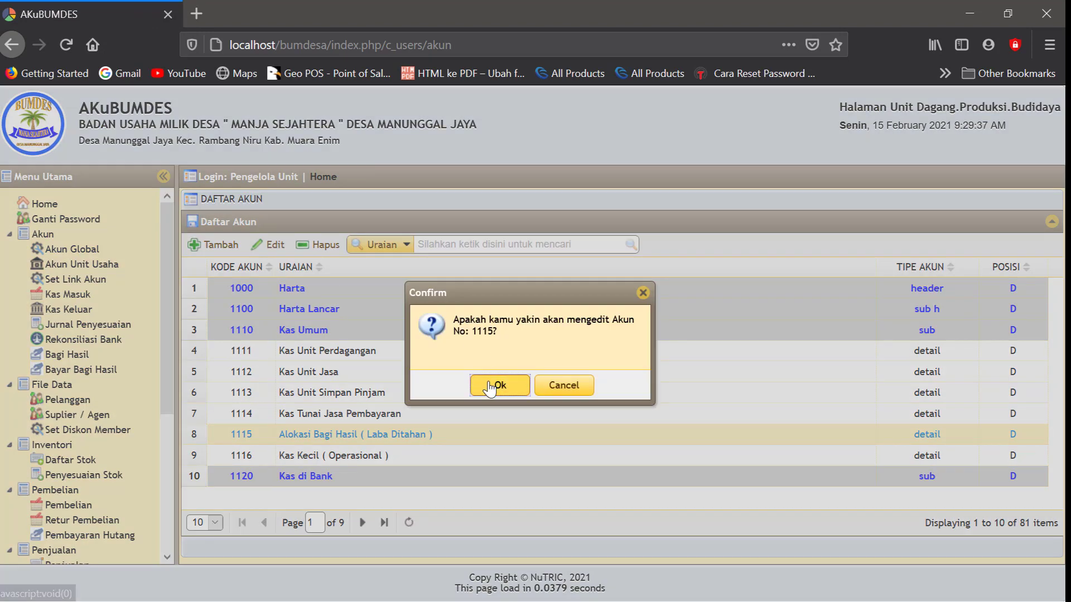
pyautogui.click(490, 385)
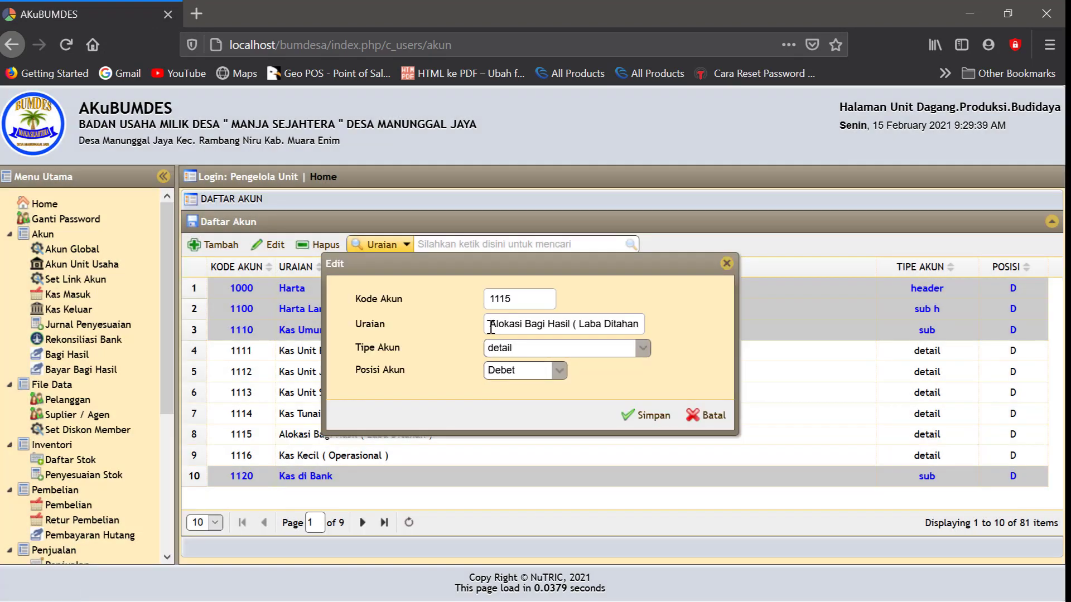
pyautogui.click(491, 328)
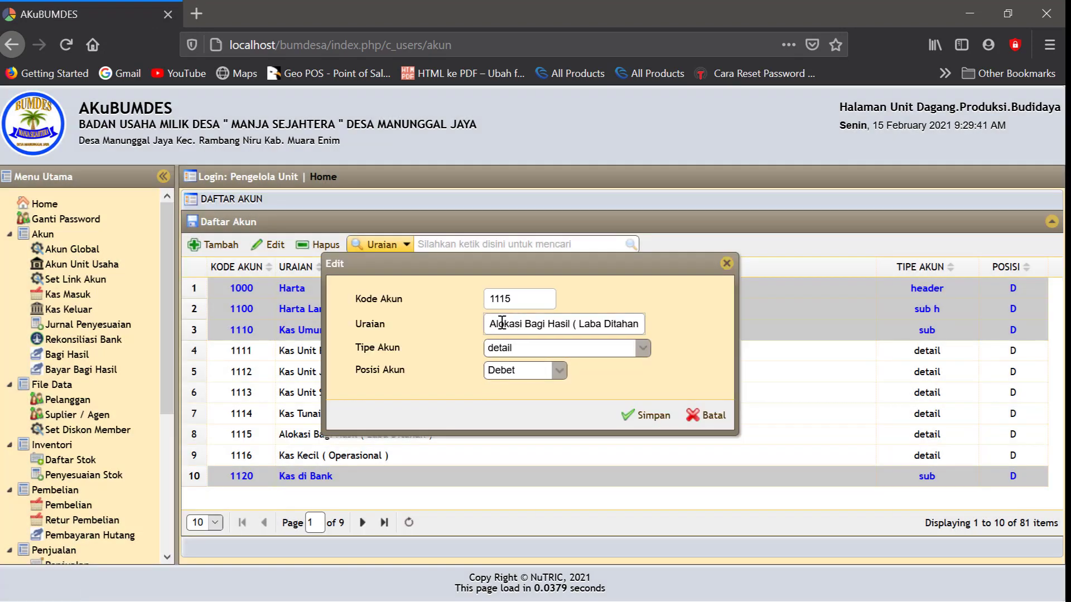
pyautogui.write('Kas')
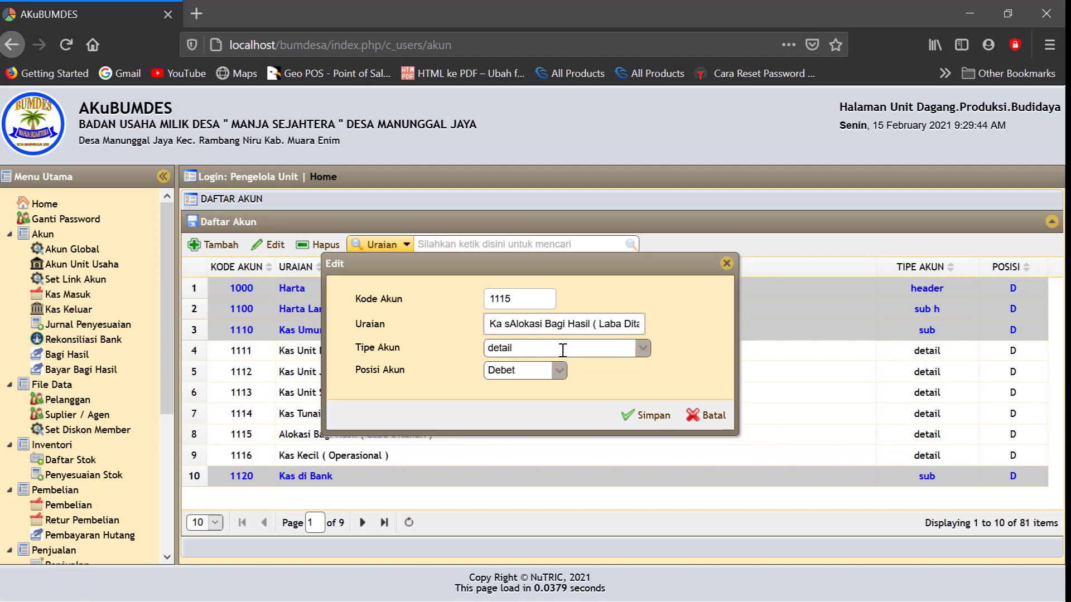
pyautogui.press('BackSpace')
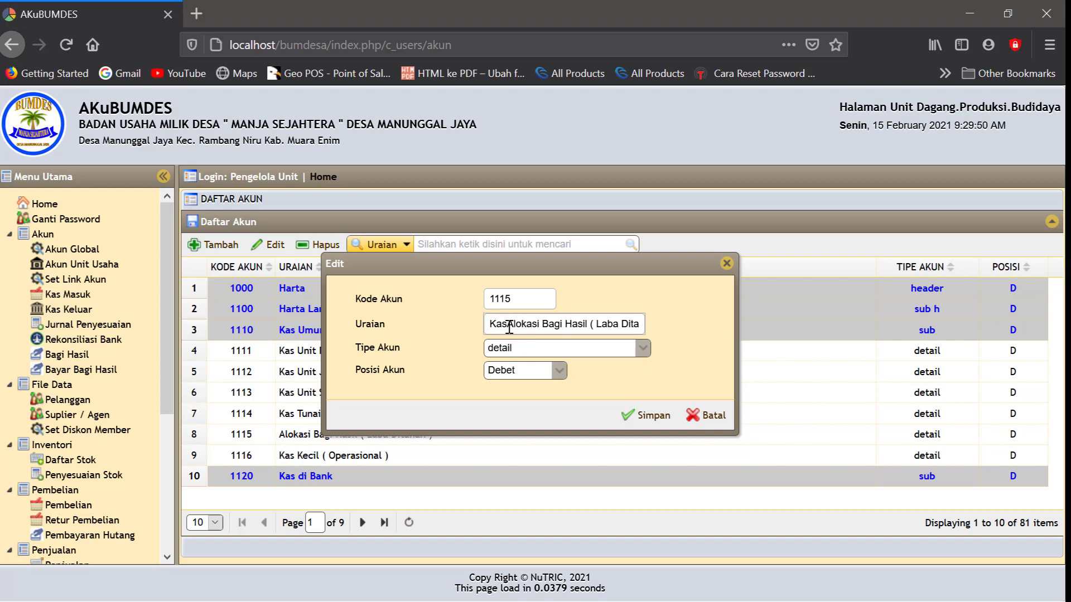
pyautogui.click(705, 358)
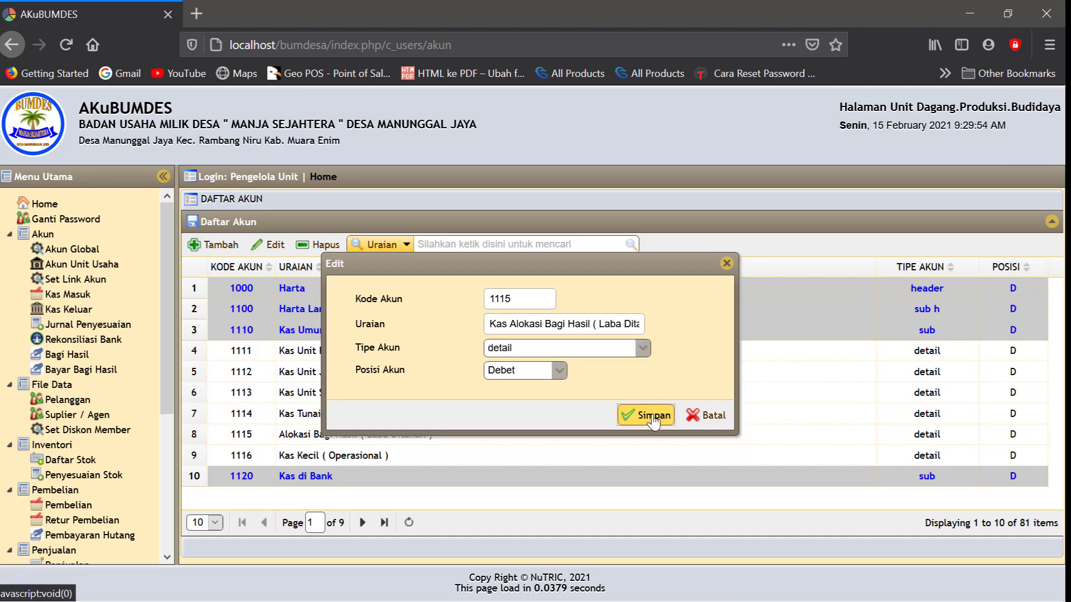
pyautogui.click(647, 415)
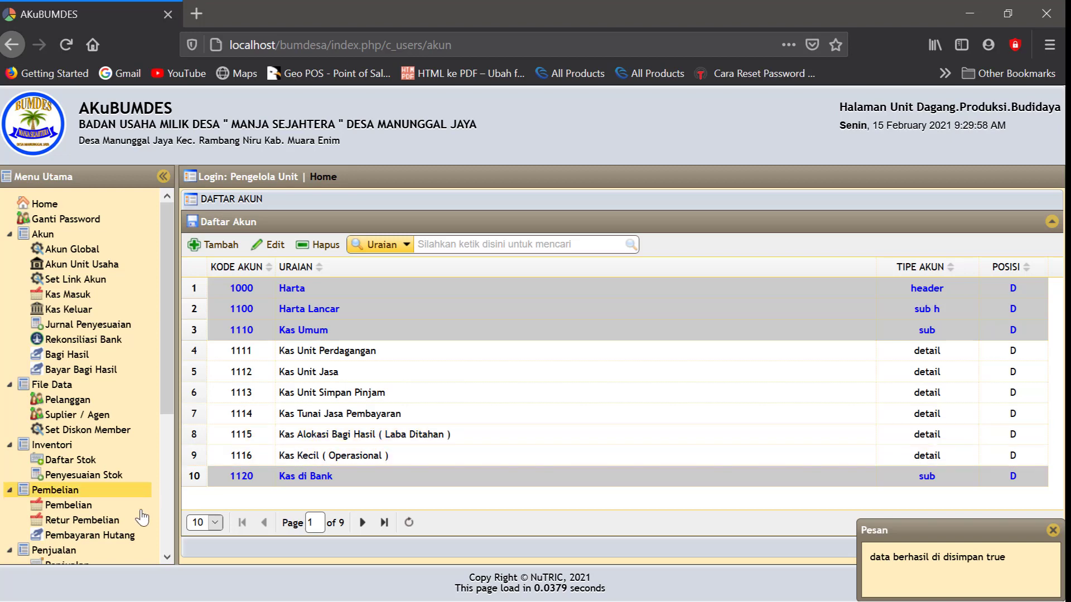
pyautogui.scroll(-5, 168, 554)
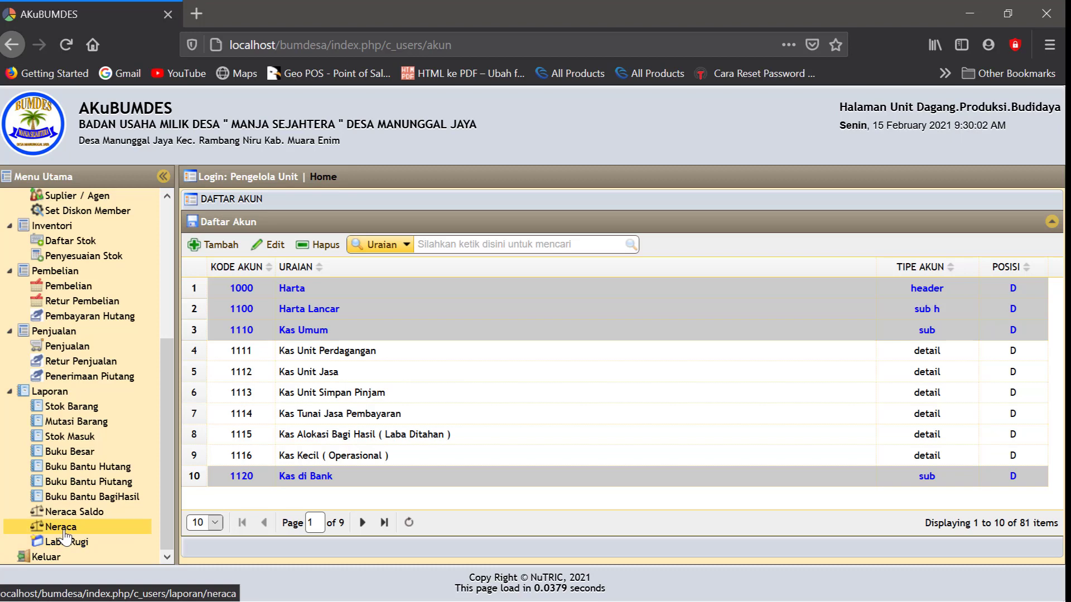
# Generate the dagang Neraca for 15-02-2021, now listing 1115 Kas Alokasi Bagi Hasil at 0.00
pyautogui.click(64, 528)
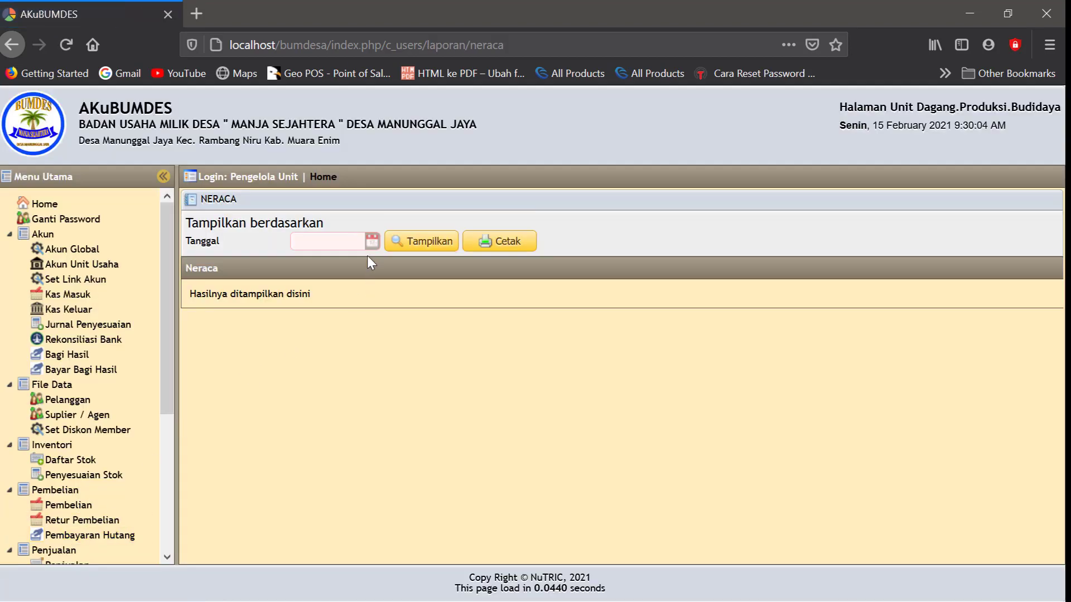
pyautogui.click(371, 246)
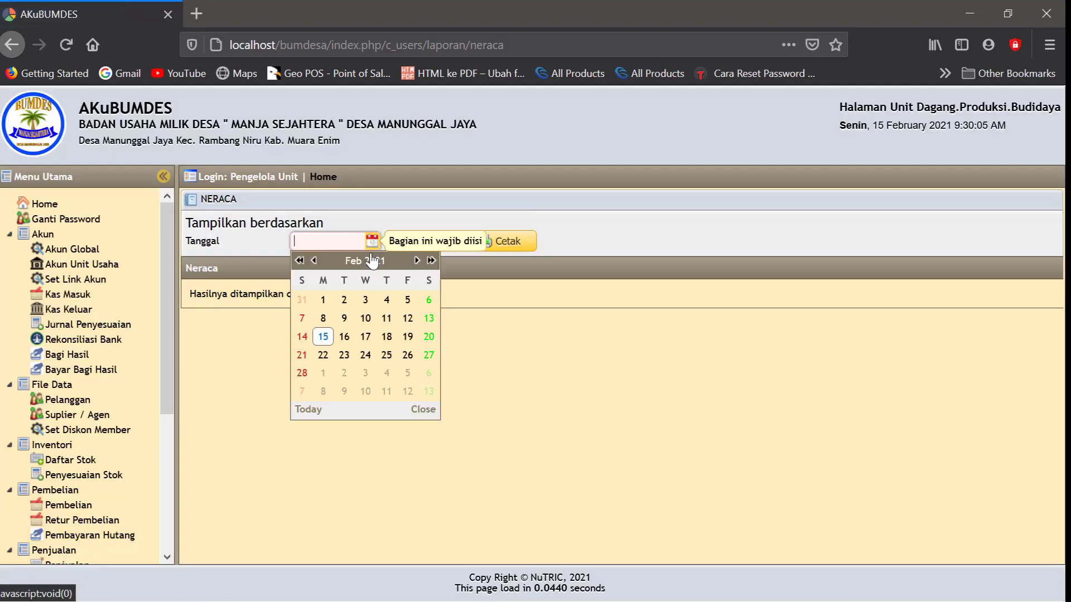
pyautogui.click(321, 336)
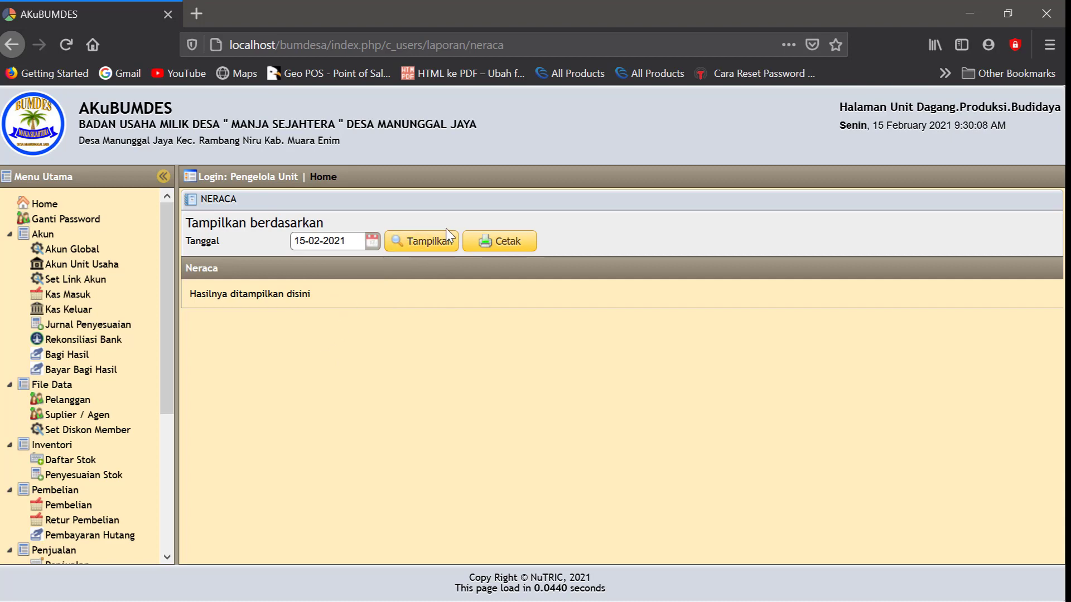
pyautogui.click(430, 241)
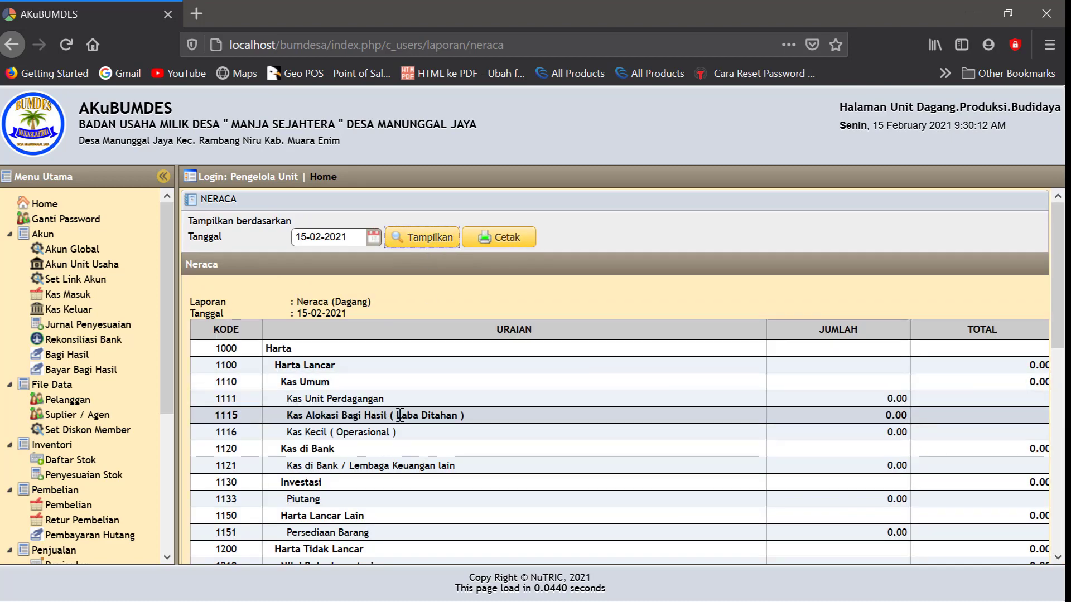
pyautogui.scroll(-10, 426, 420)
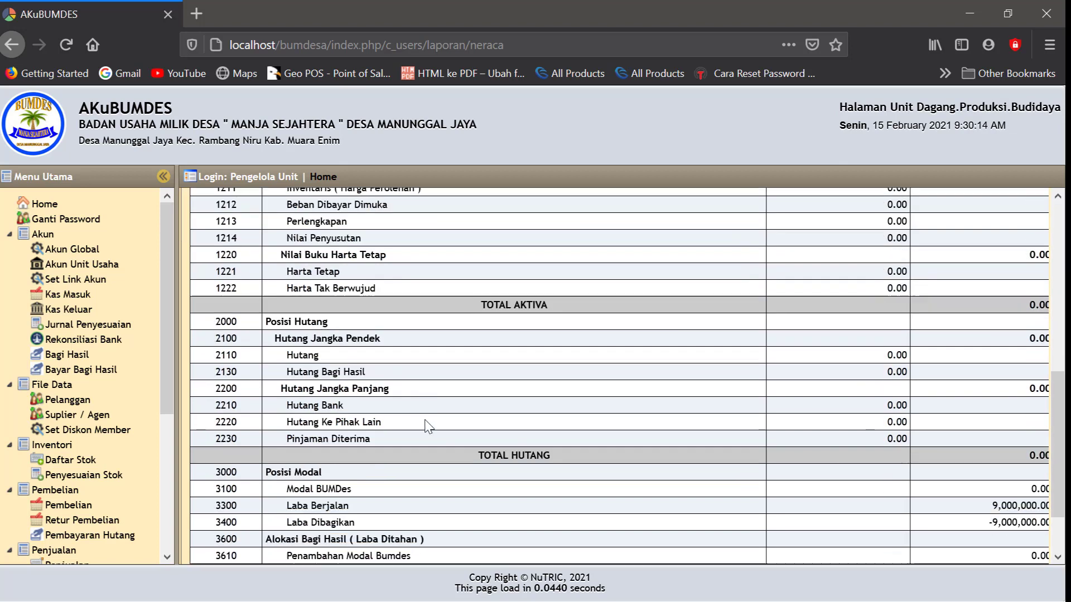
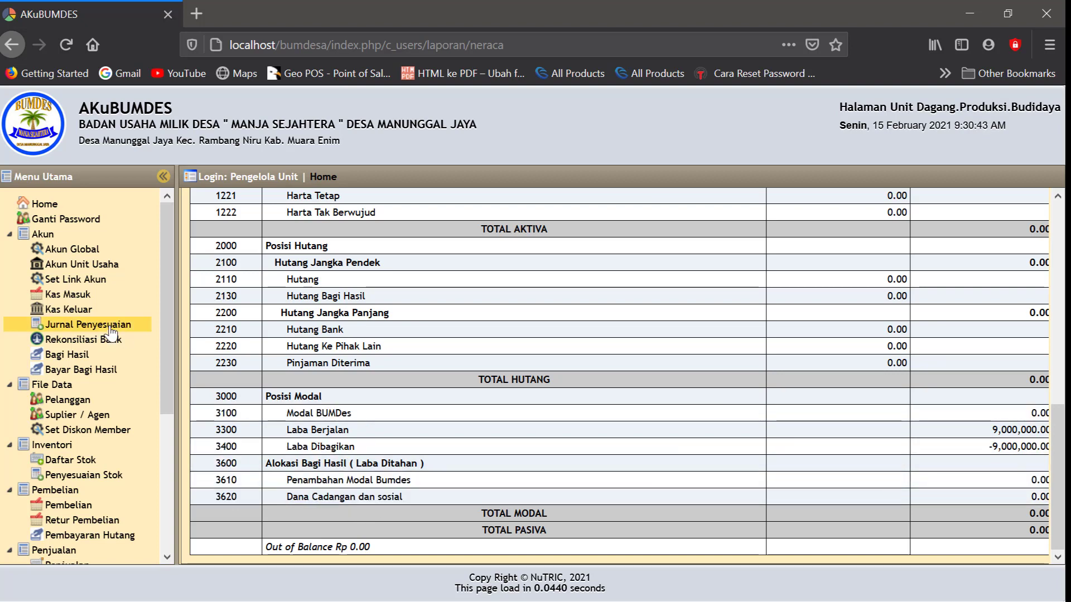
# Open the Kas Masuk list from the Akun section of the Menu Utama sidebar
pyautogui.click(75, 296)
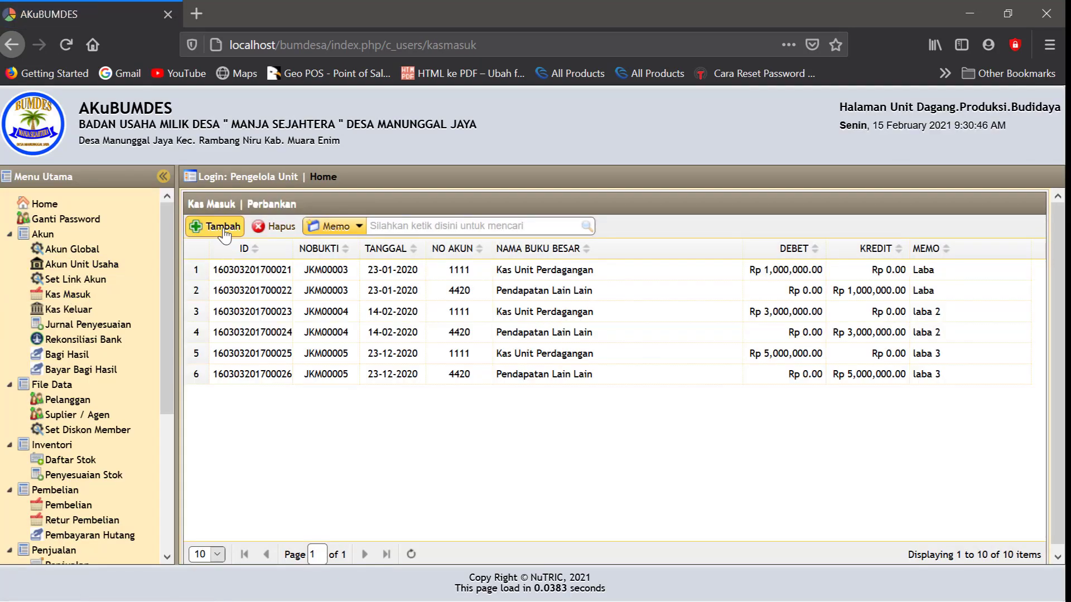
# Start a new Kas Masuk entry dated 15-02-2021
pyautogui.click(222, 227)
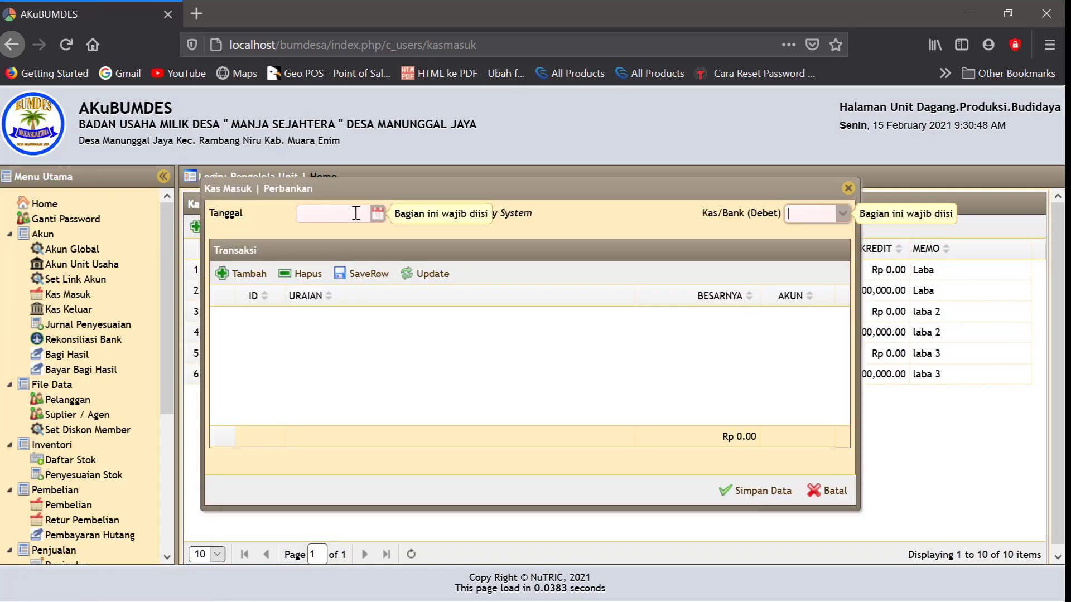
pyautogui.click(377, 218)
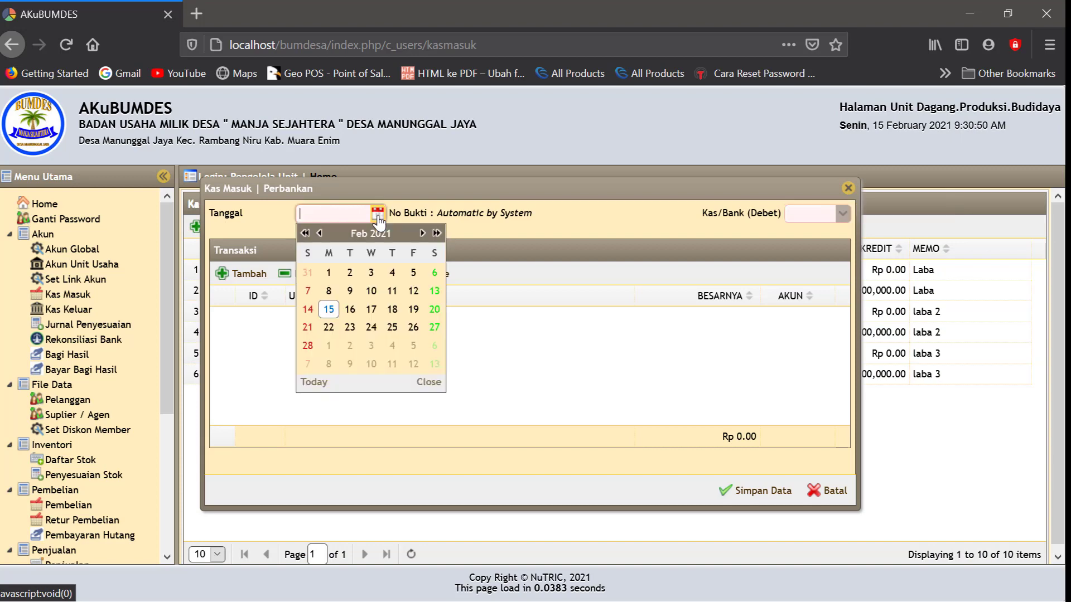
pyautogui.click(330, 310)
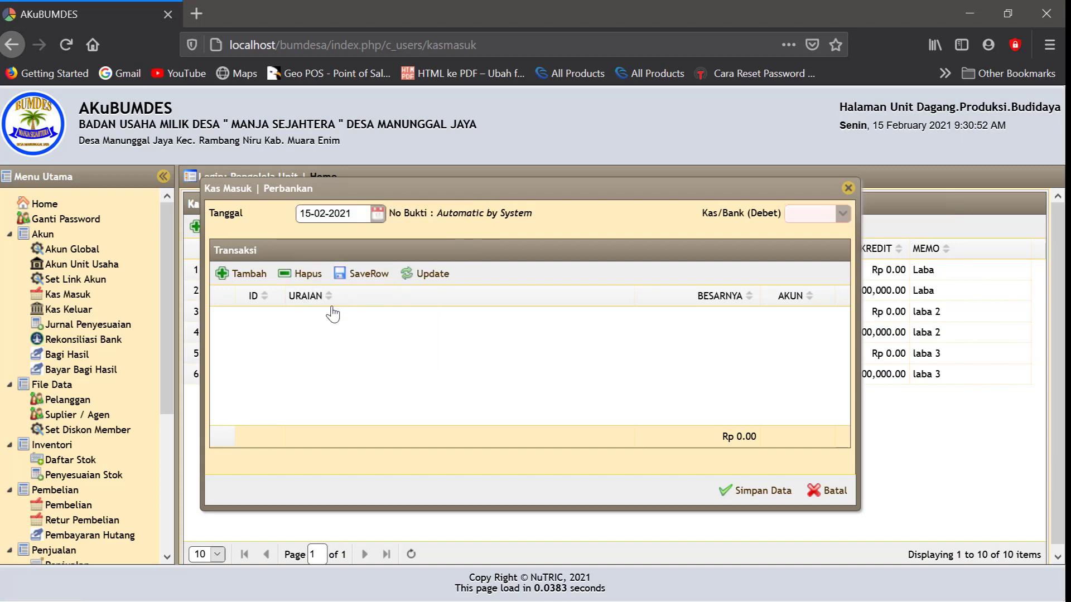
# Set the Kas/Bank (Debet) account to 1115 and add a first transaction line
pyautogui.click(842, 215)
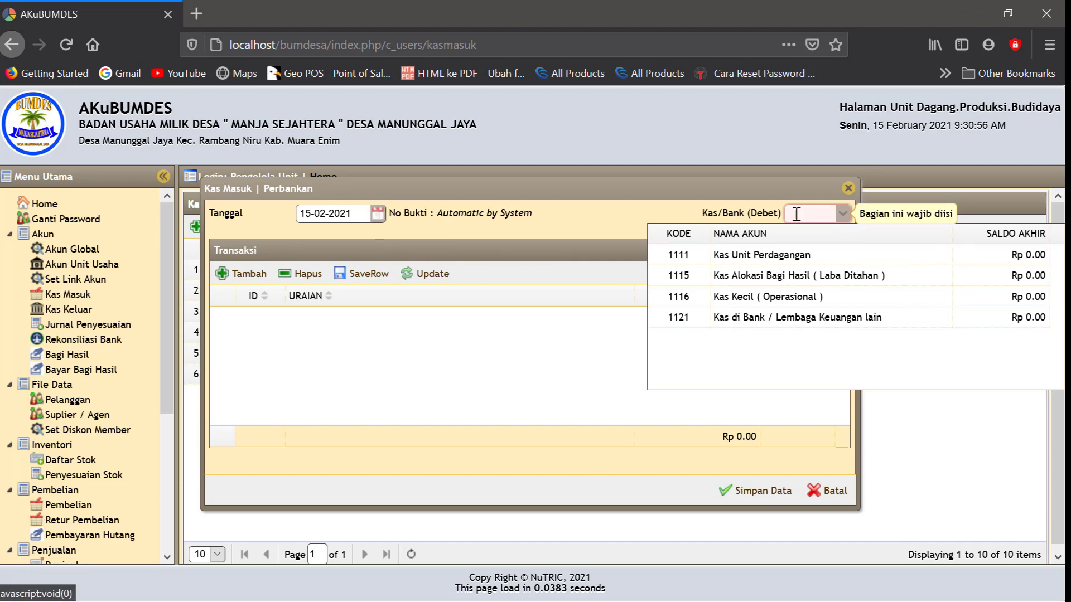
pyautogui.click(841, 216)
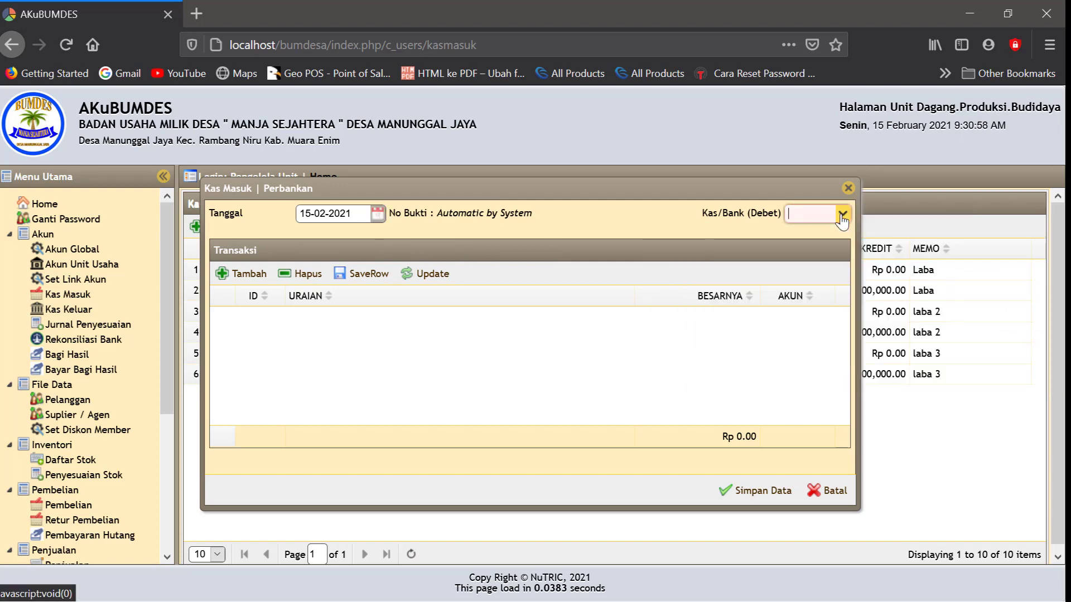
pyautogui.click(841, 216)
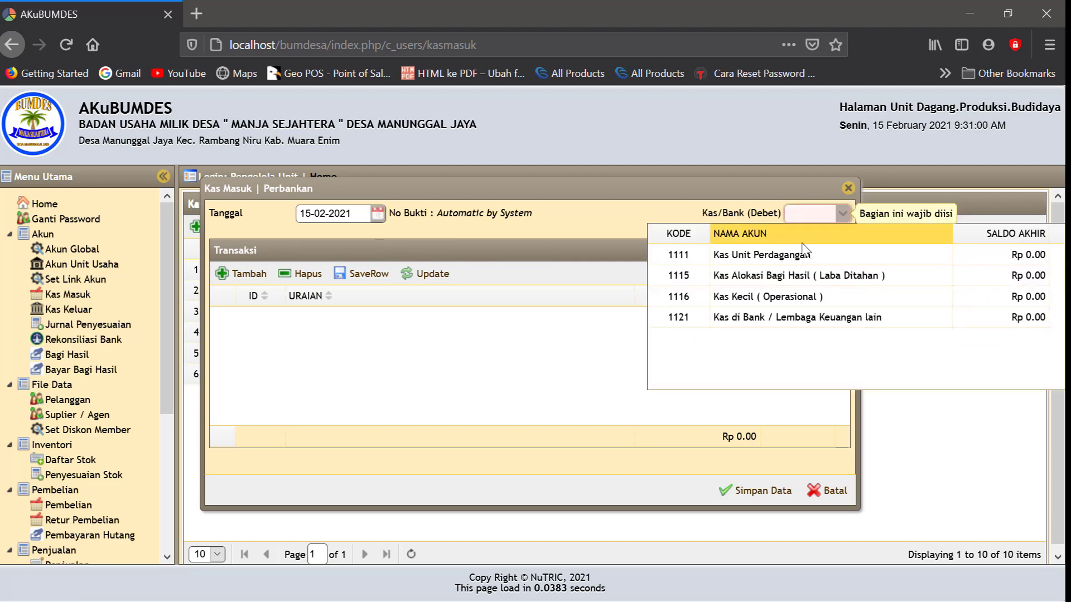
pyautogui.click(733, 281)
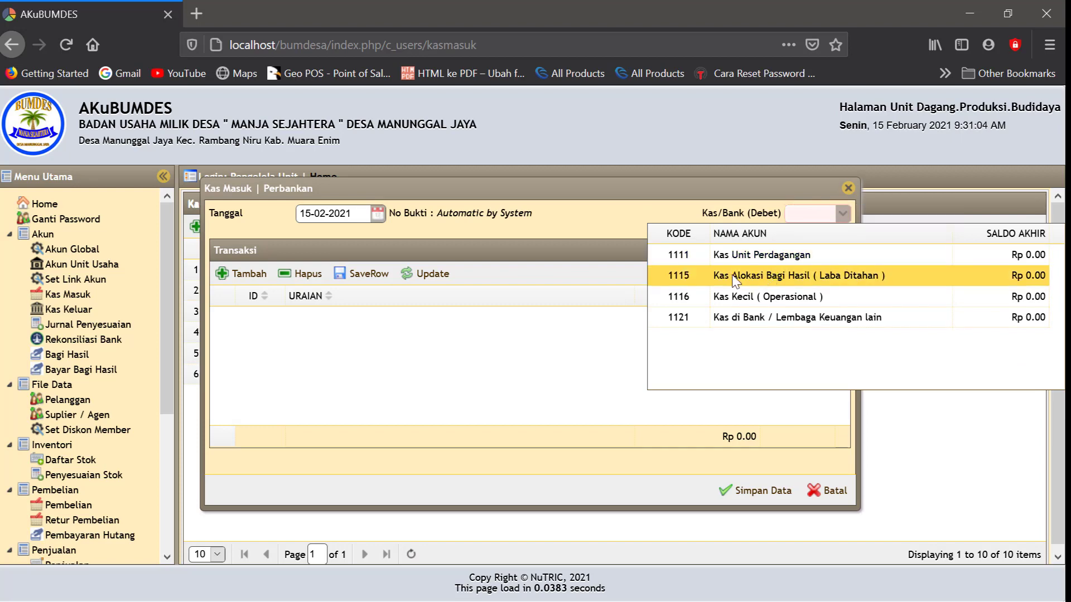
pyautogui.click(241, 274)
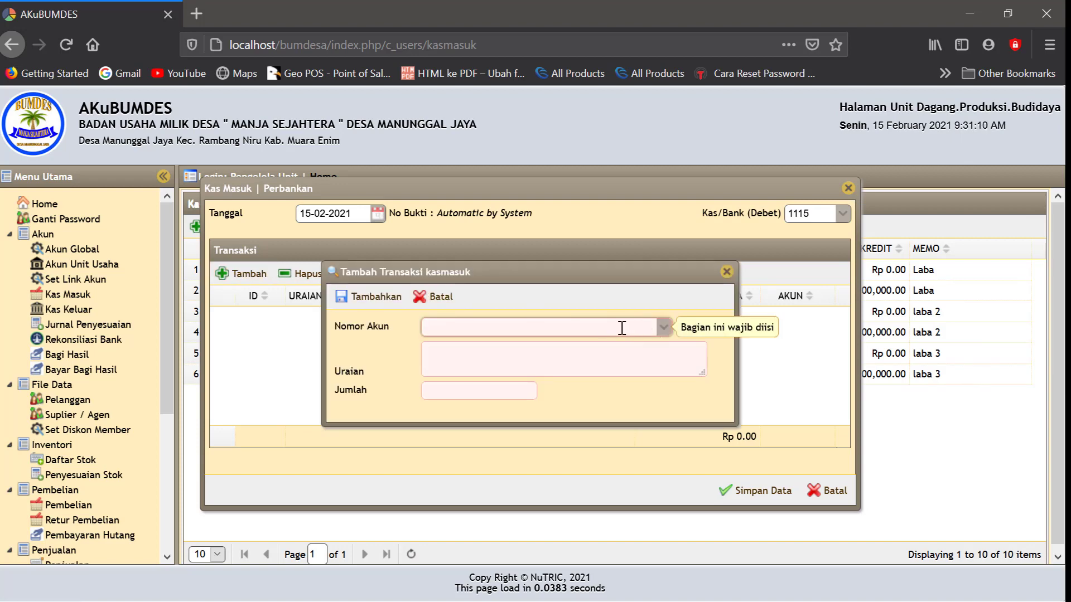
# Choose account 3610 Penambahan Modal Bumdes for the first line
pyautogui.write('penam')
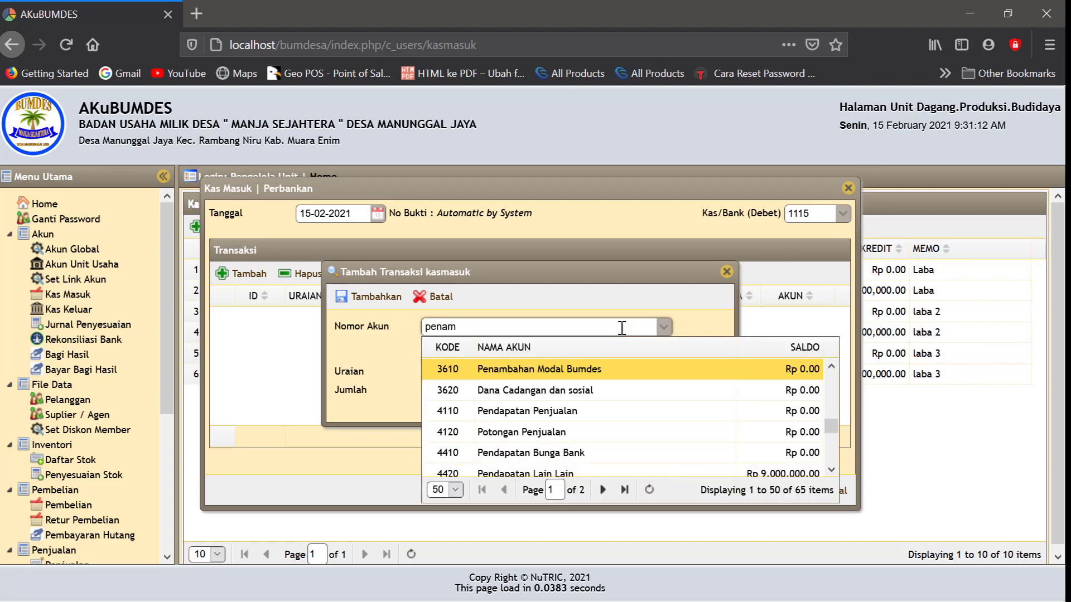
pyautogui.click(558, 374)
pyautogui.click(489, 370)
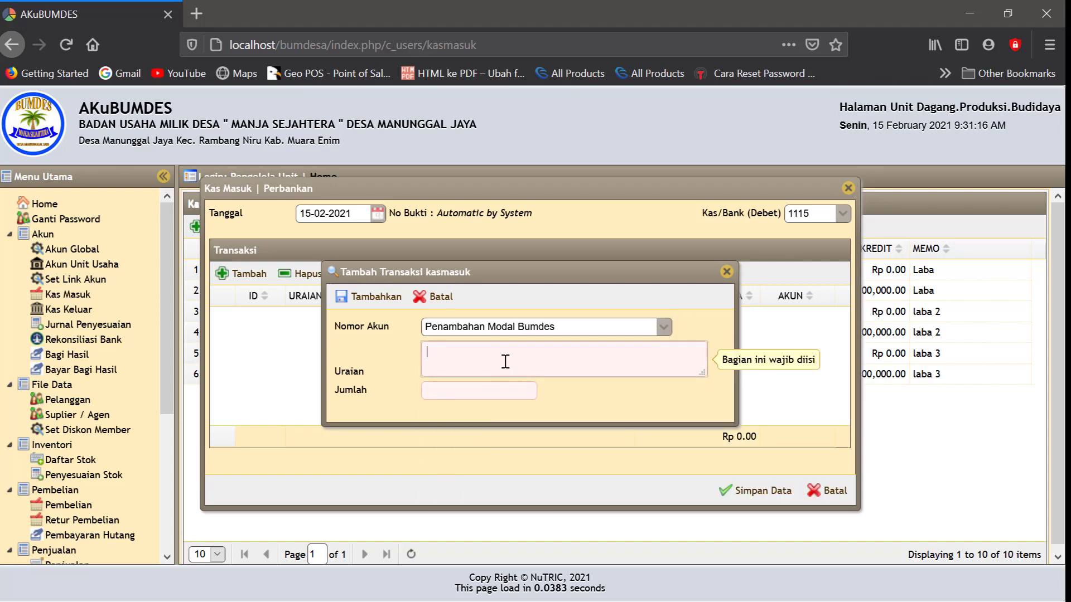
pyautogui.click(663, 327)
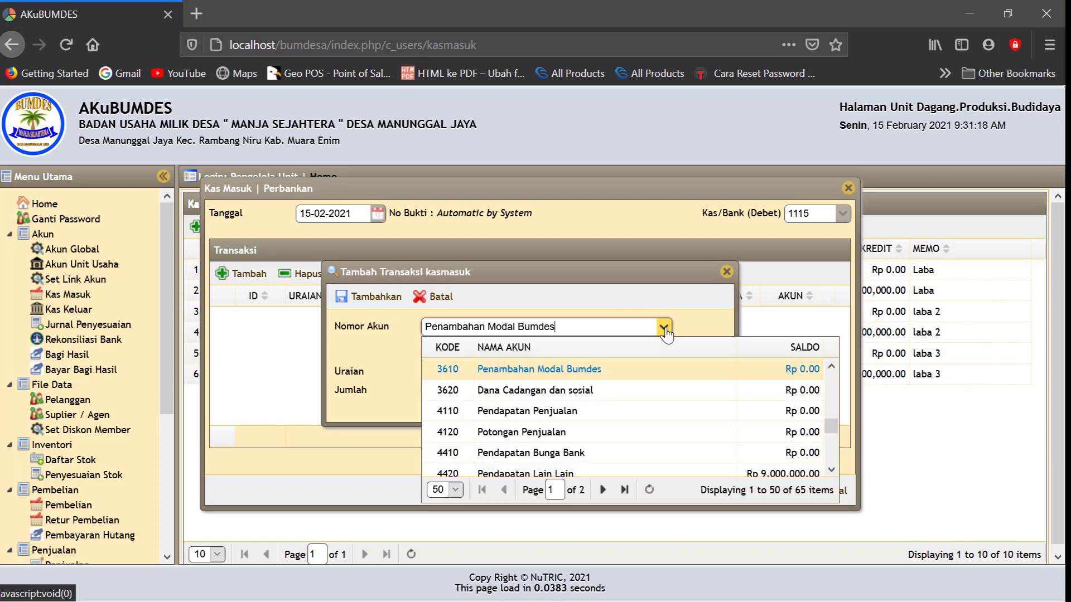
pyautogui.scroll(-5, 558, 437)
pyautogui.scroll(3, 557, 438)
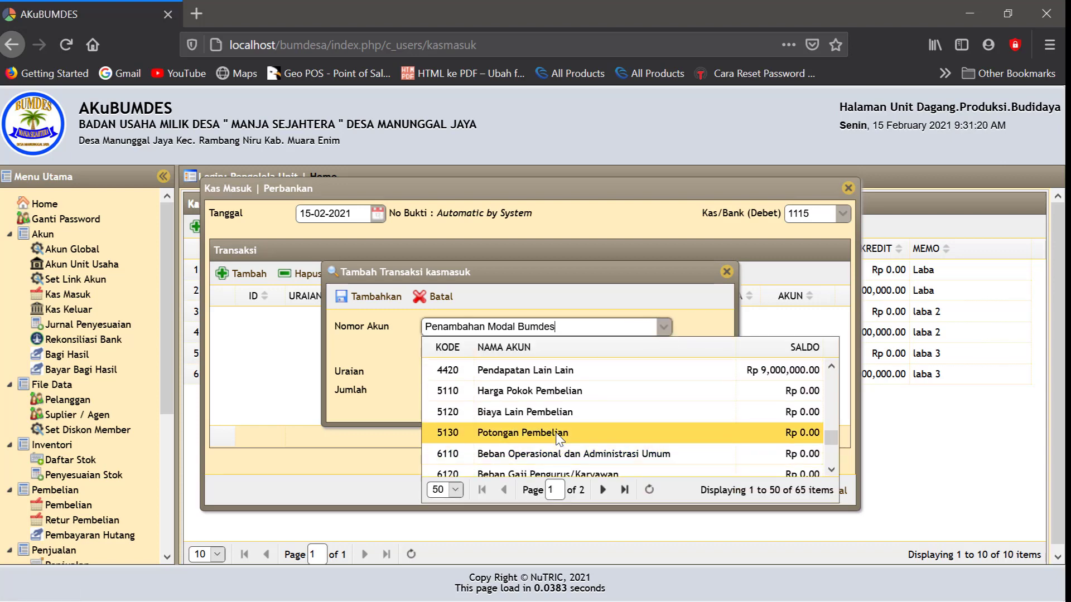
pyautogui.scroll(-4, 557, 438)
pyautogui.scroll(1, 560, 440)
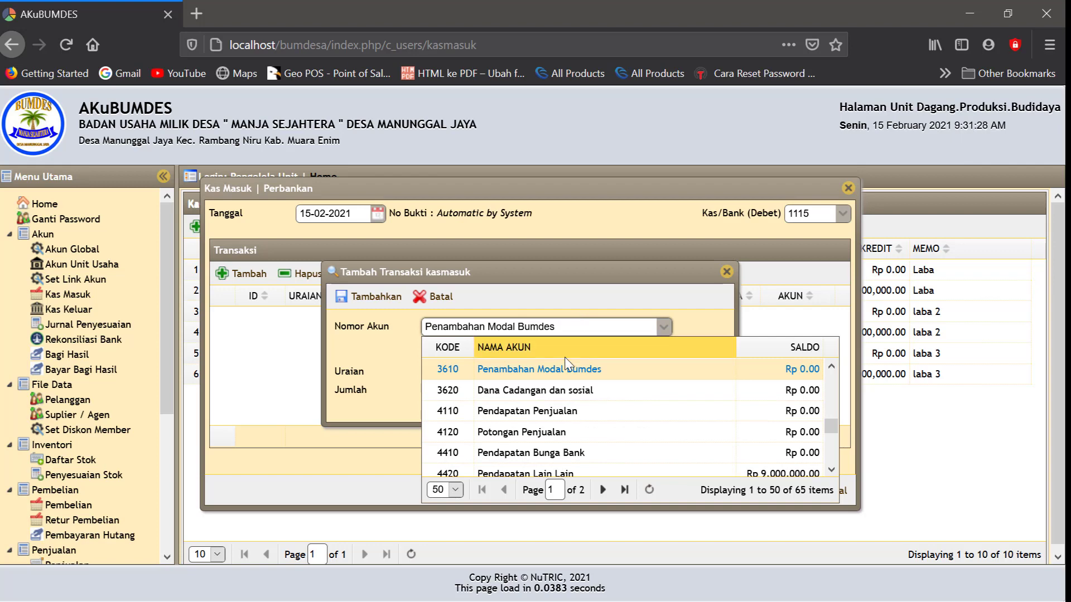
pyautogui.click(552, 370)
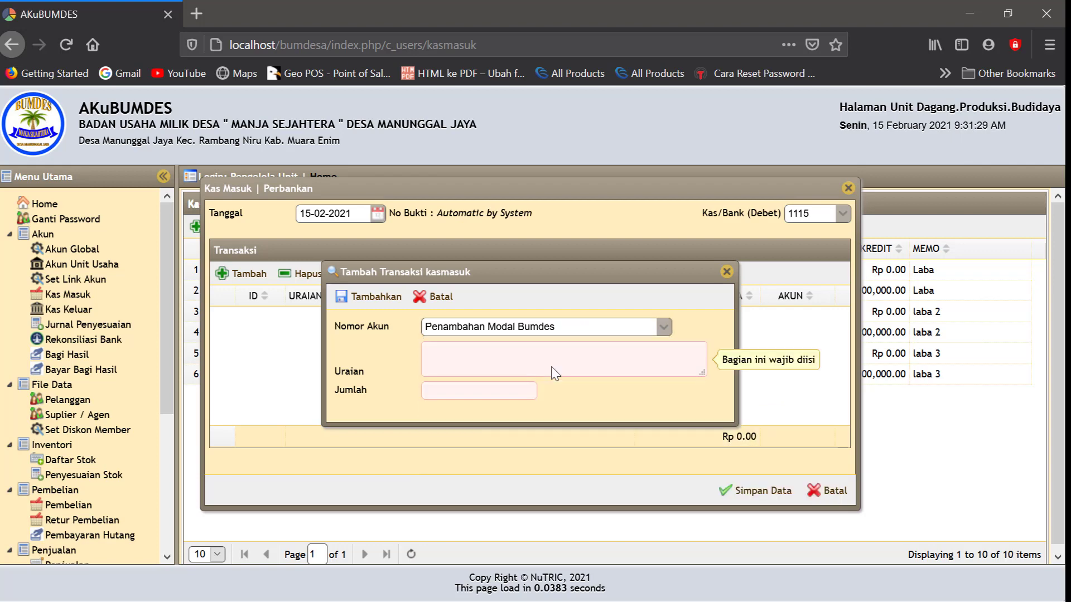
# Describe the line 'Penambahan modal dari bagi hasil' with amount 3,600,000 and add it
pyautogui.click(462, 358)
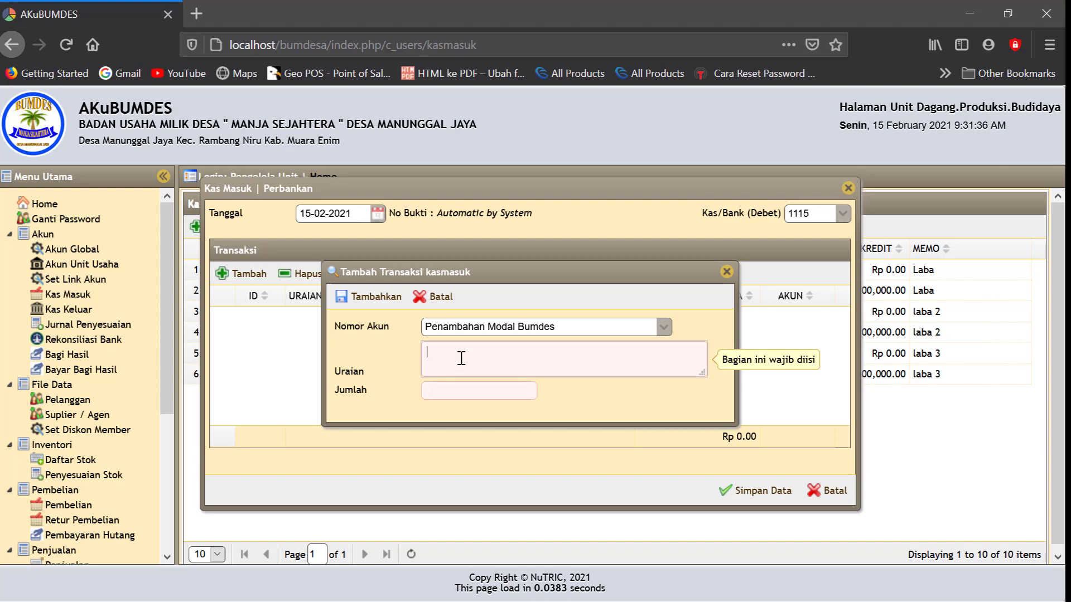
pyautogui.write('Pen')
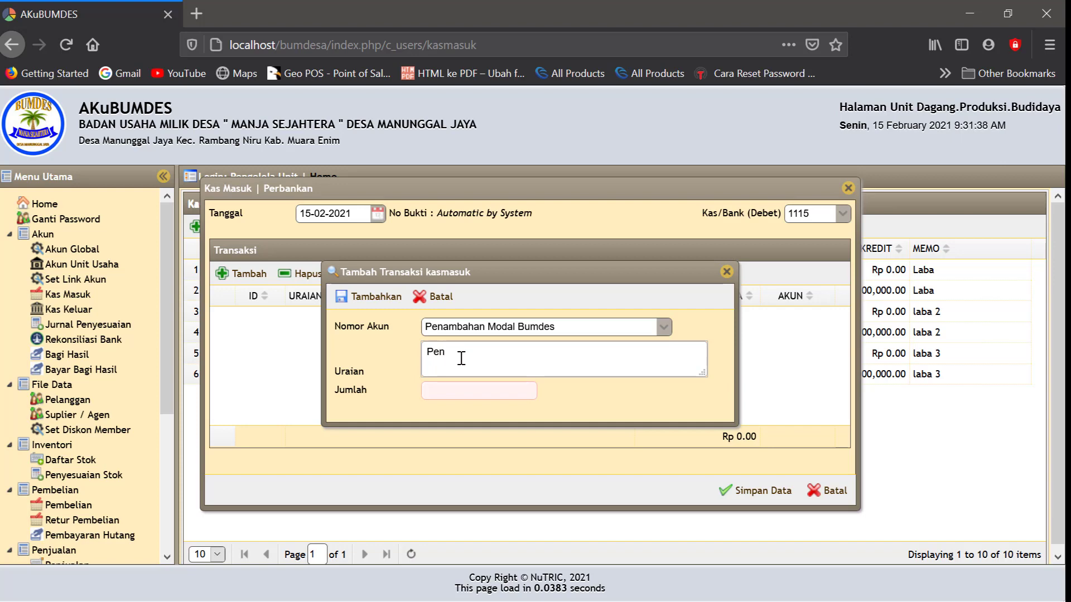
pyautogui.write('dapat')
pyautogui.press('BackSpace')
pyautogui.press('BackSpace')
pyautogui.press('BackSpace')
pyautogui.press('BackSpace')
pyautogui.press('BackSpace')
pyautogui.press('BackSpace')
pyautogui.press('BackSpace')
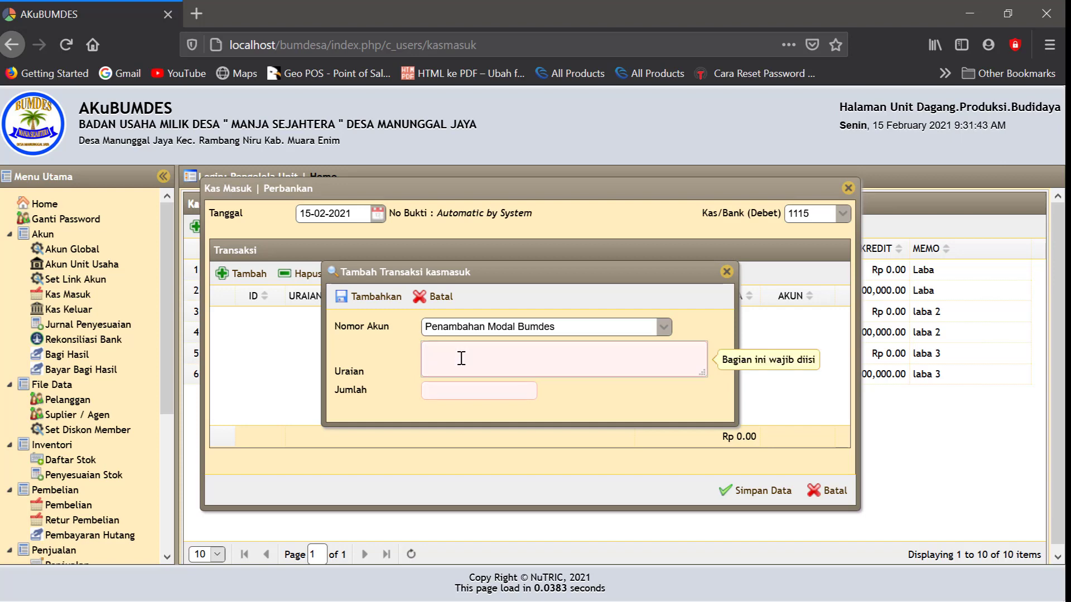
pyautogui.write('Penambaha')
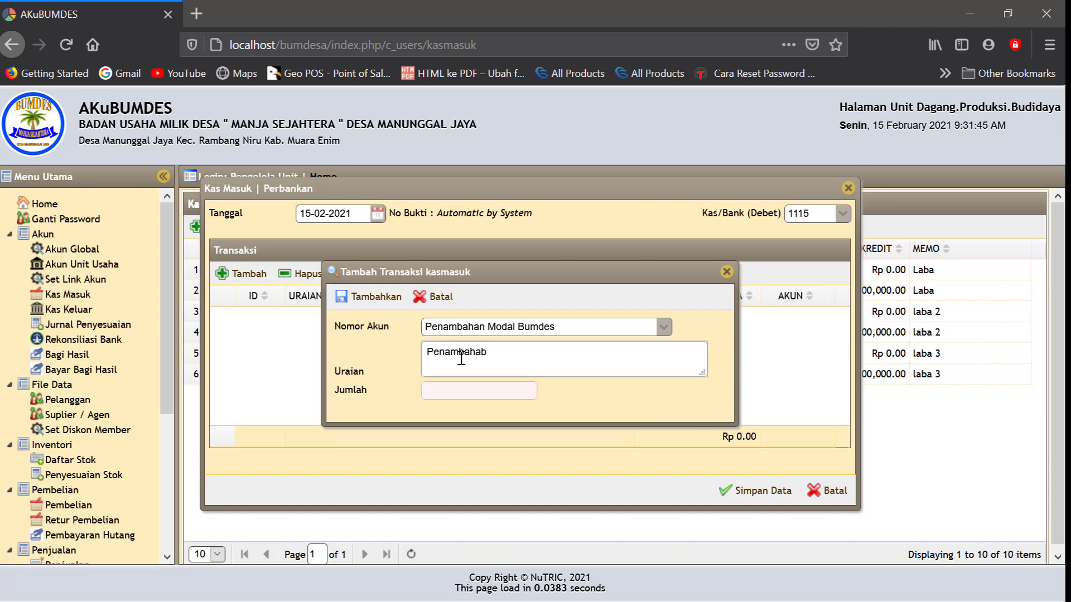
pyautogui.write('n modal dari bagi')
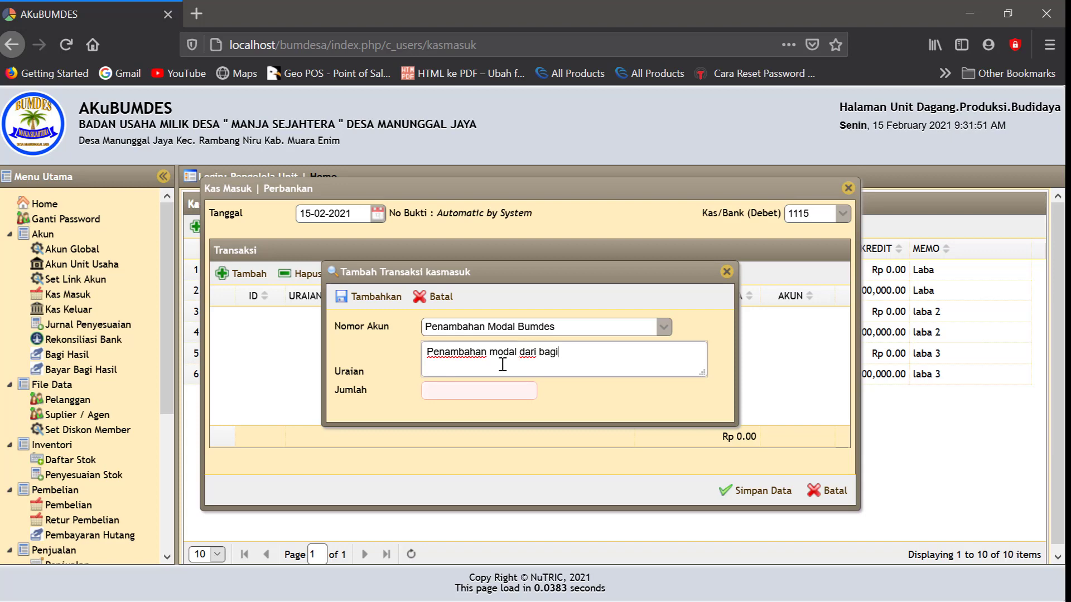
pyautogui.write(' hasil')
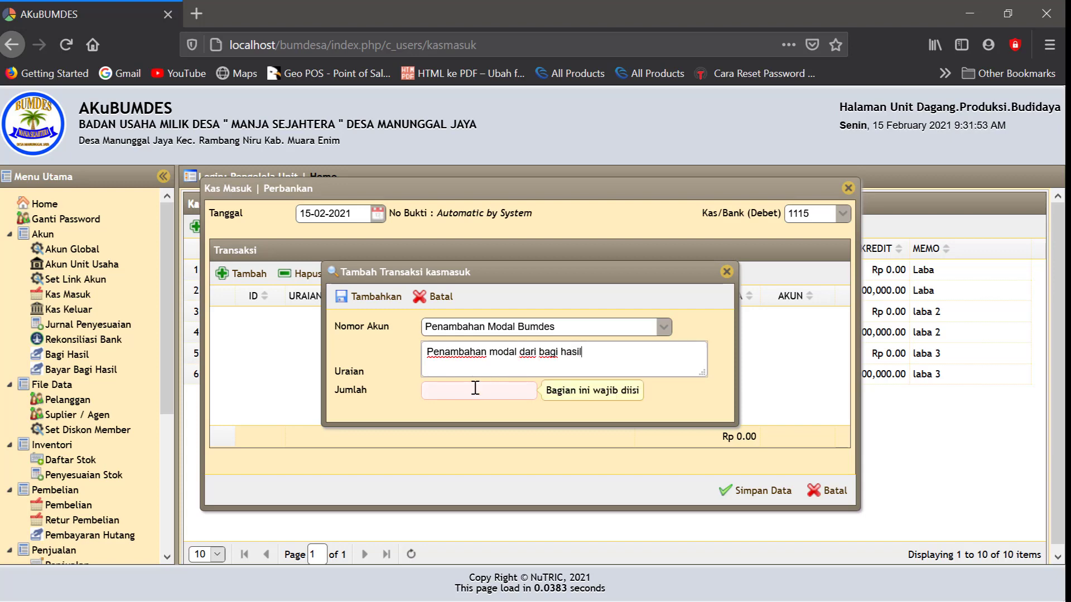
pyautogui.click(451, 391)
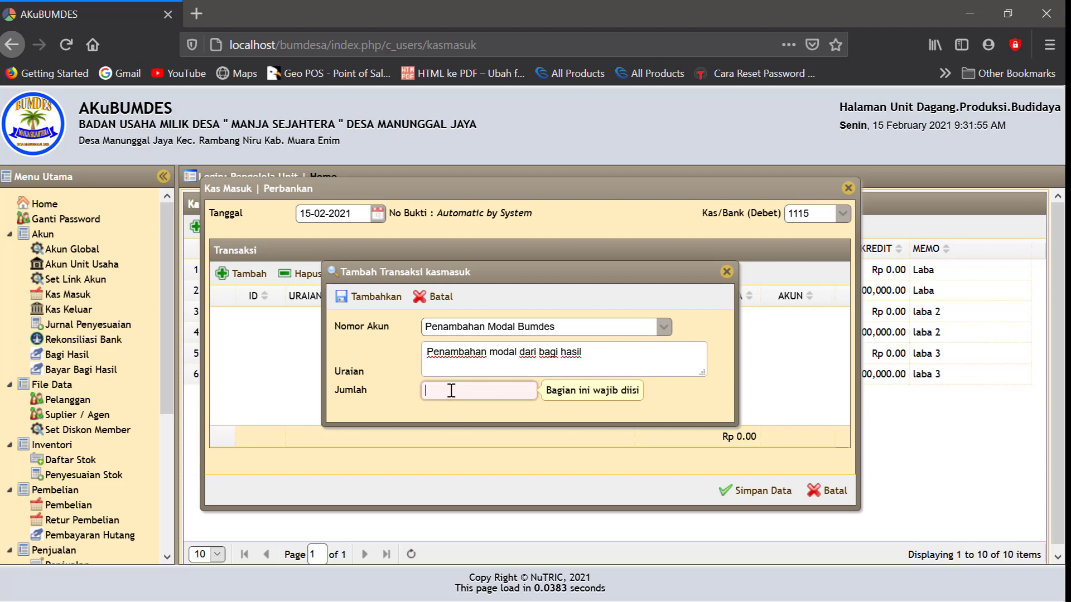
pyautogui.write('36')
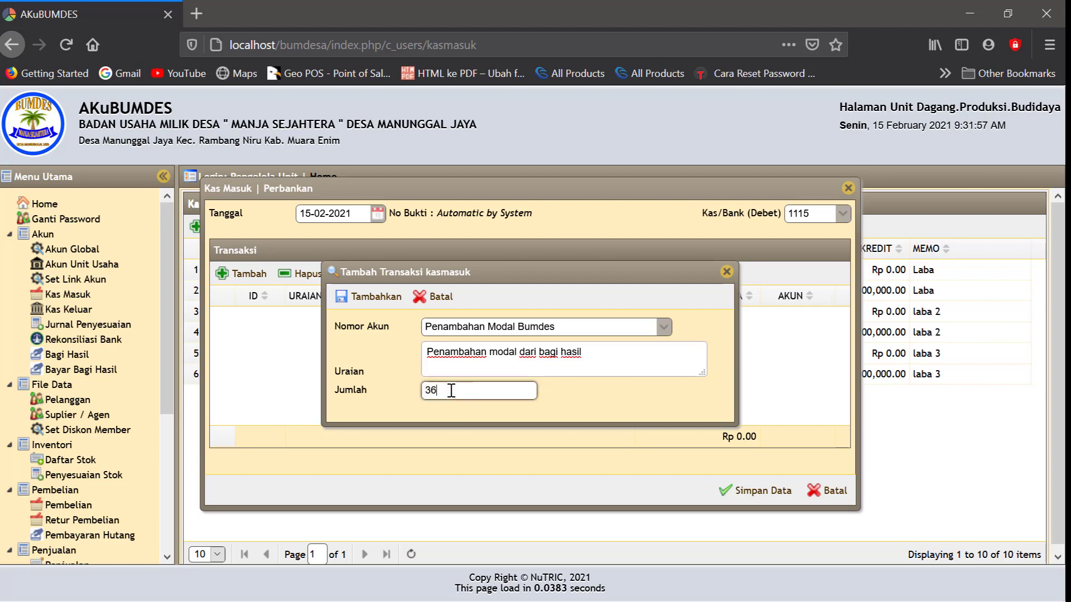
pyautogui.write('.000.000')
pyautogui.click(602, 398)
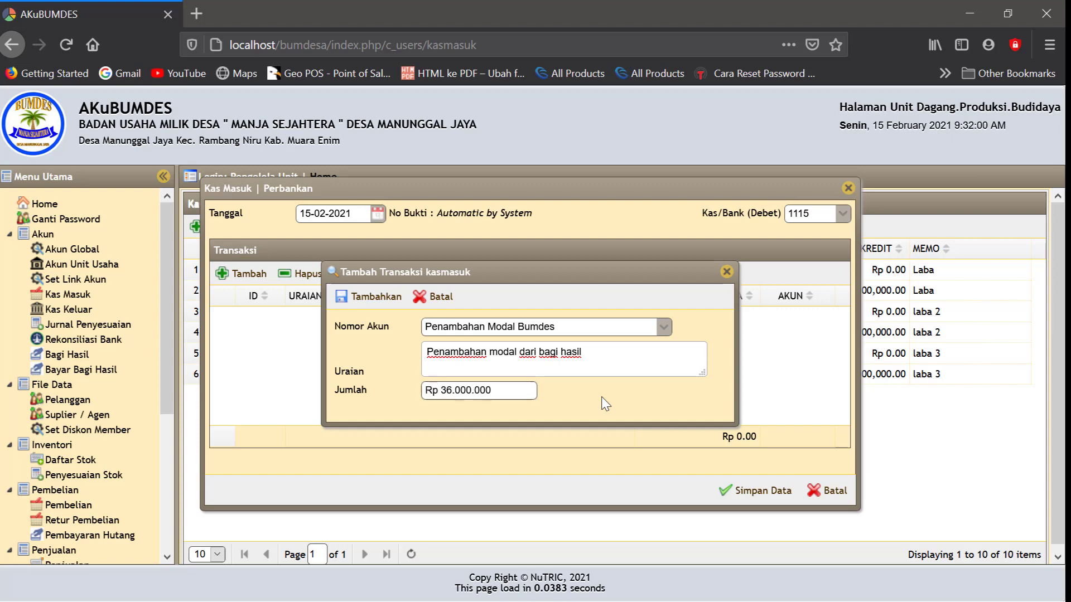
pyautogui.click(499, 389)
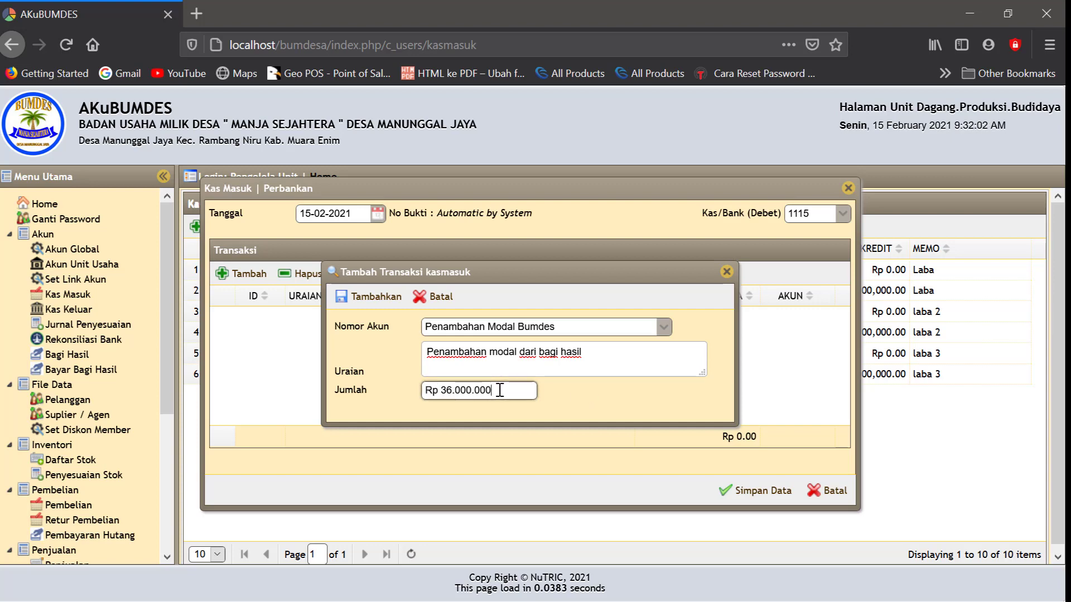
pyautogui.click(564, 409)
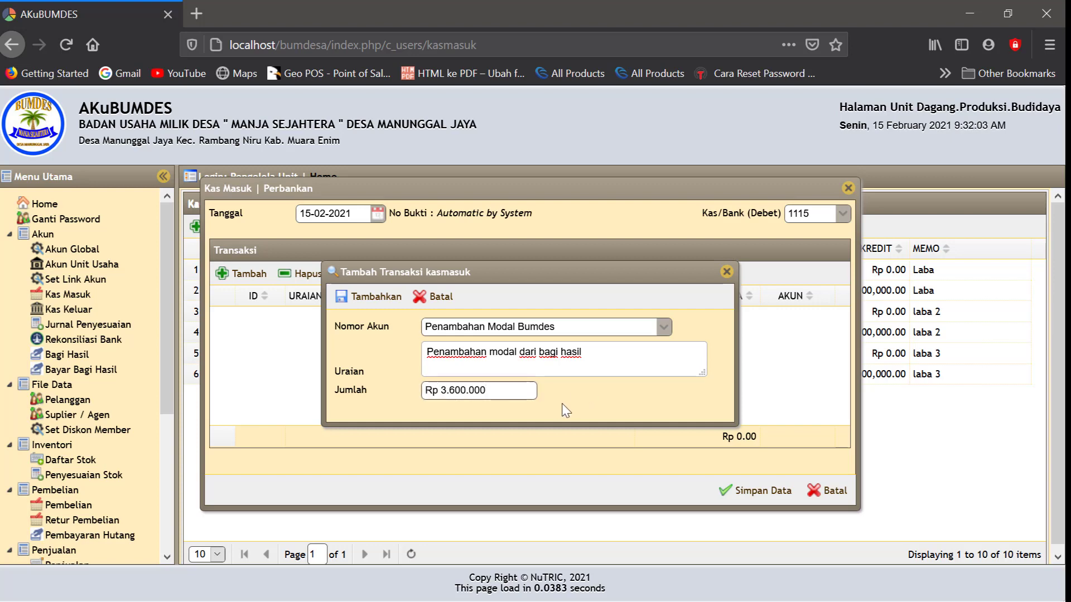
pyautogui.click(375, 296)
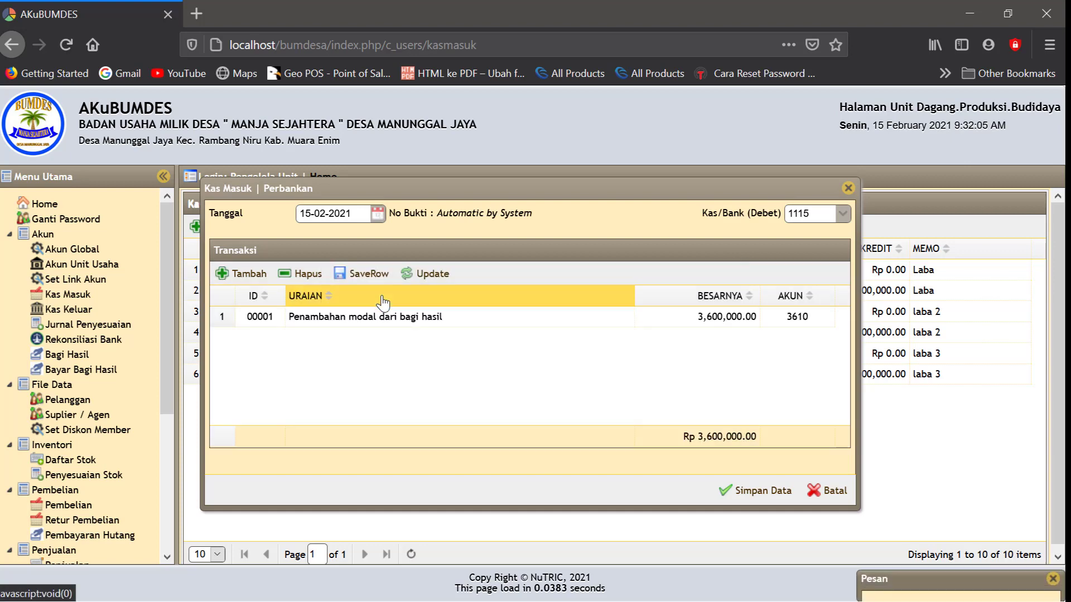
# Add a second line for account 3620 Dana Cadangan dan sosial, described 'Dana dari bagi hasil'
pyautogui.click(249, 274)
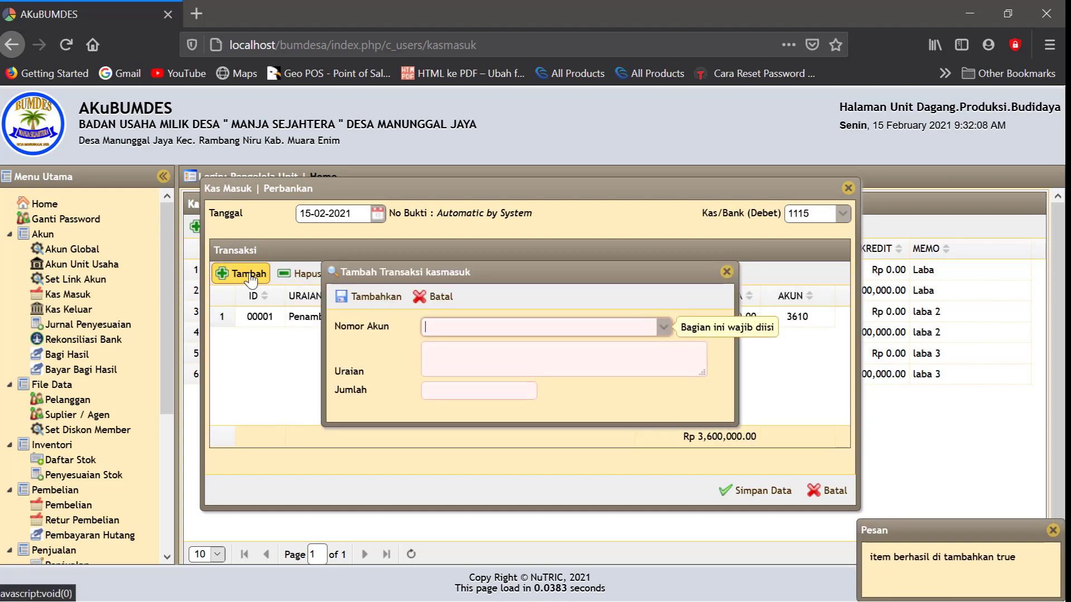
pyautogui.click(449, 330)
pyautogui.write('d')
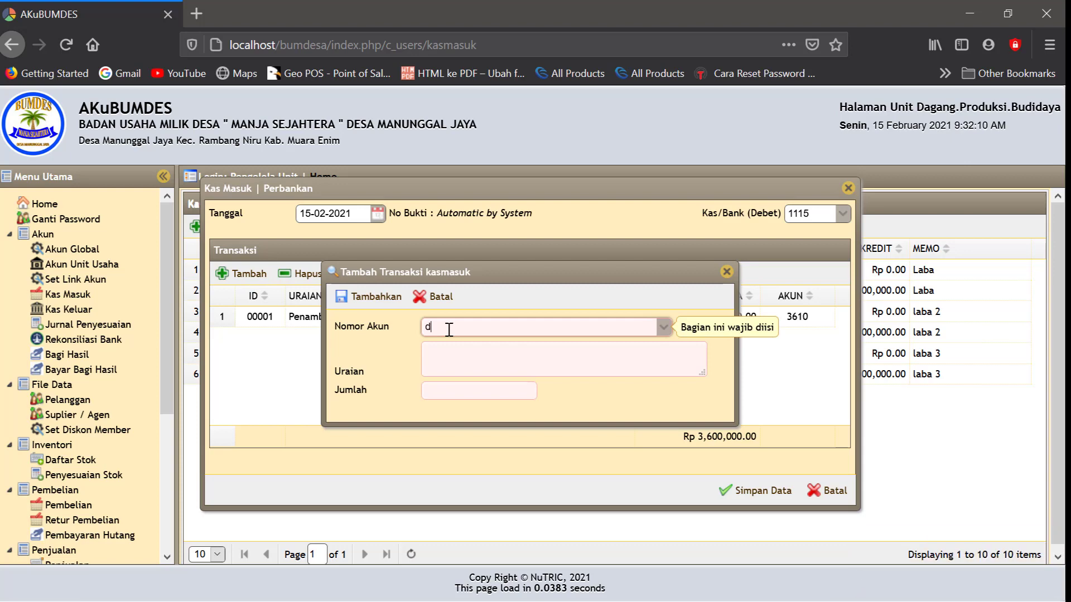
pyautogui.write('angana')
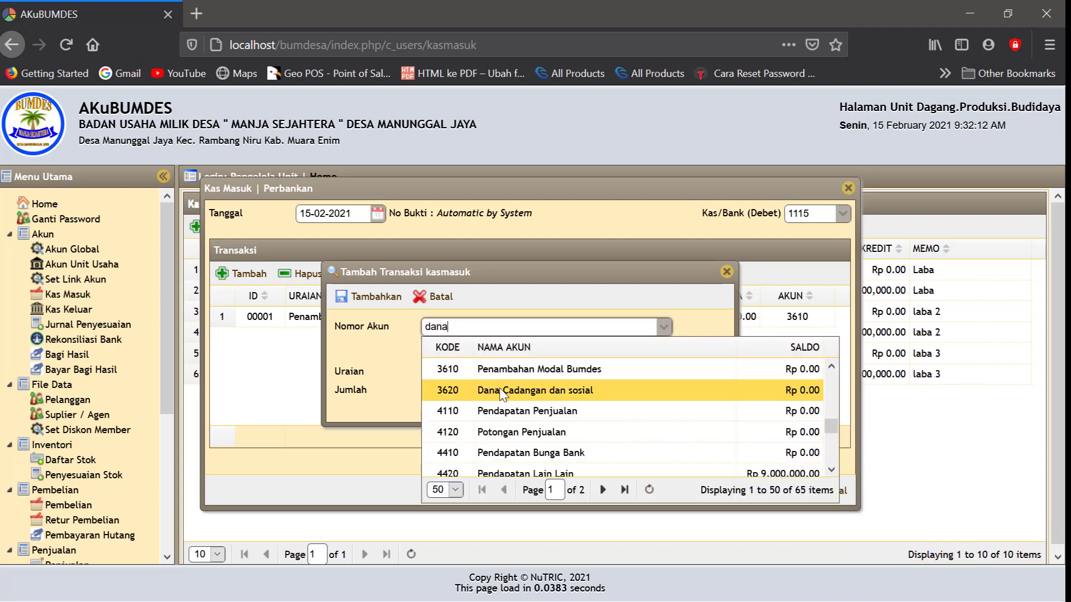
pyautogui.click(504, 392)
pyautogui.click(448, 357)
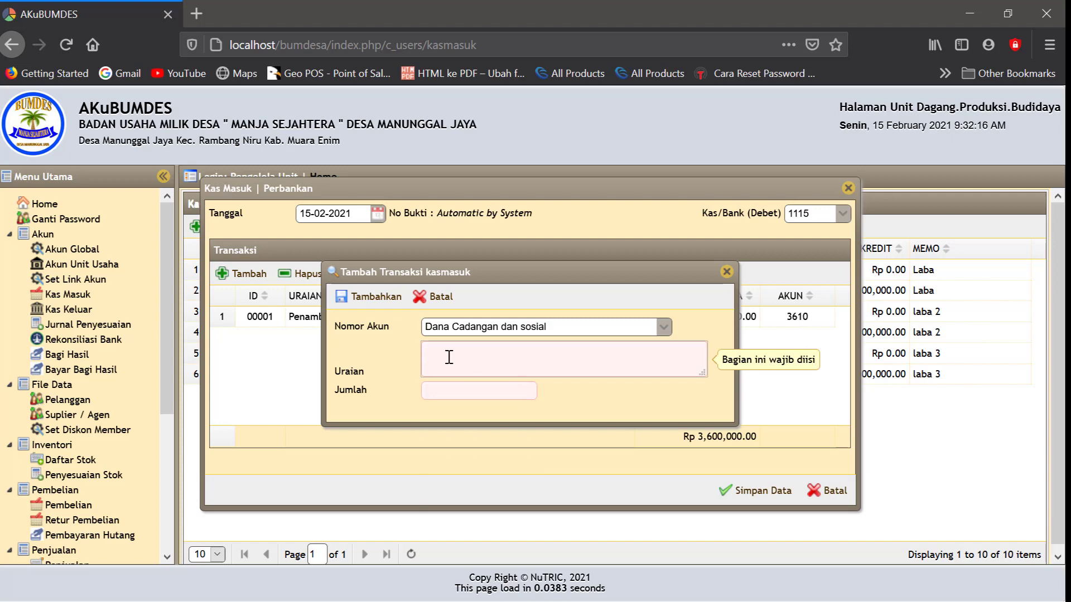
pyautogui.write('Dana')
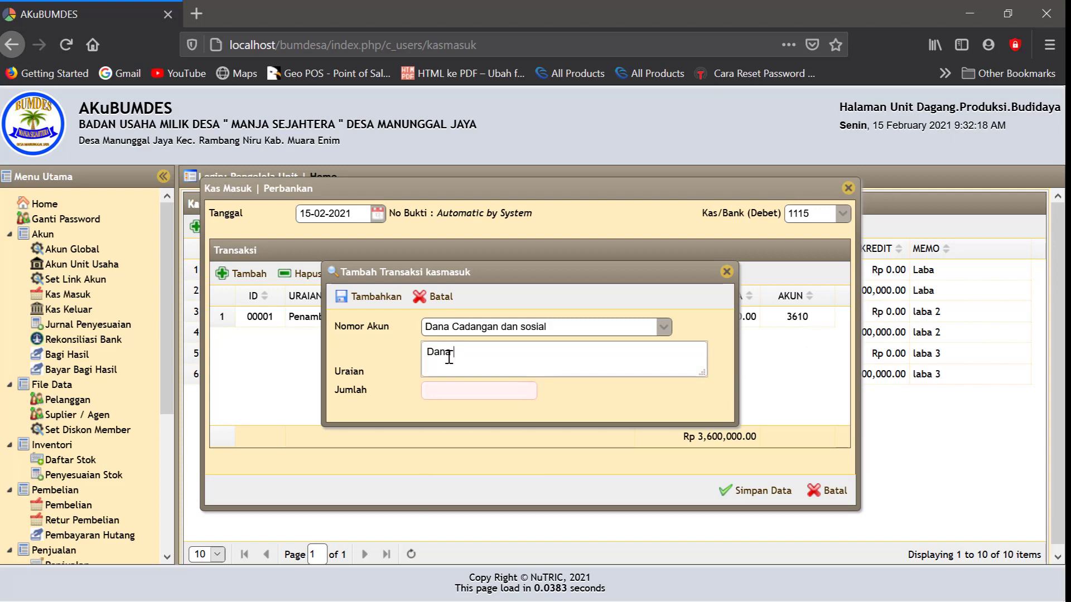
pyautogui.write(' dari bagi hasil')
# Give the 3620 line an amount of 900,000, add it, and save entry JKM00006
pyautogui.click(451, 390)
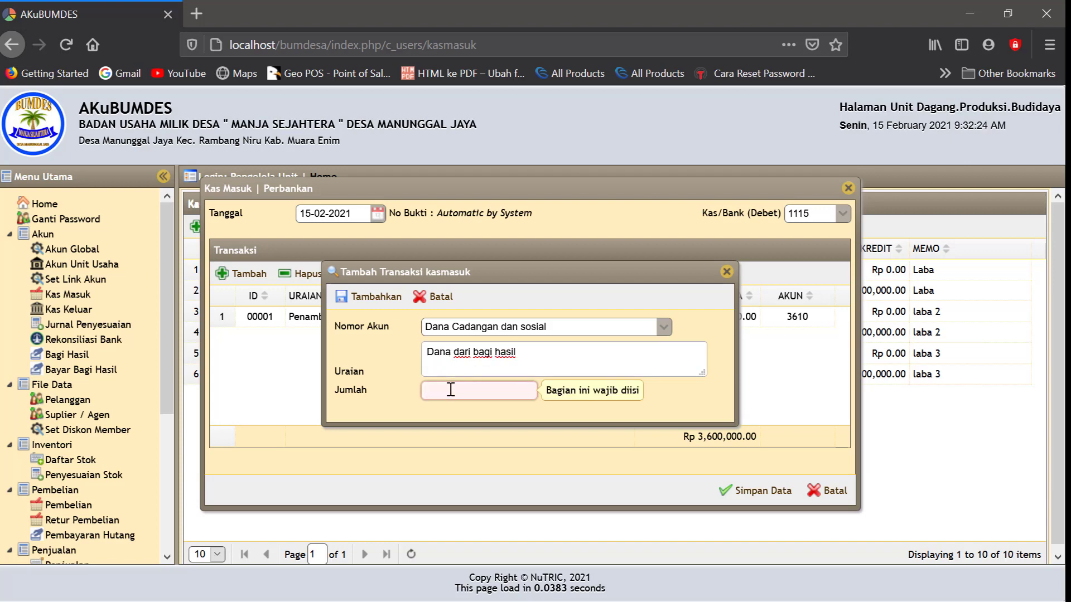
pyautogui.write('900')
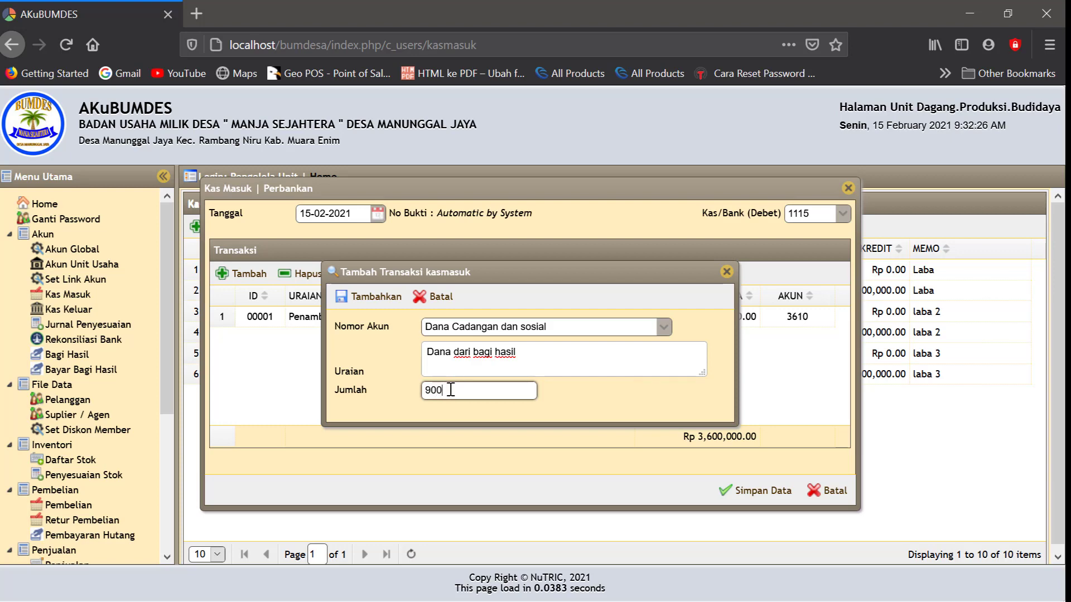
pyautogui.write('.000')
pyautogui.click(573, 406)
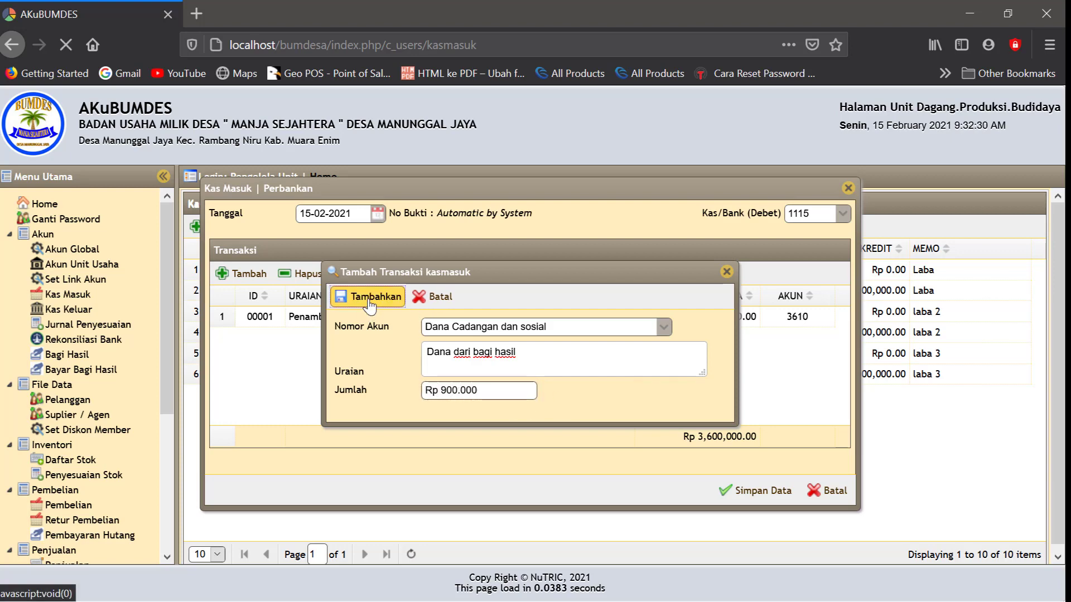
pyautogui.click(368, 299)
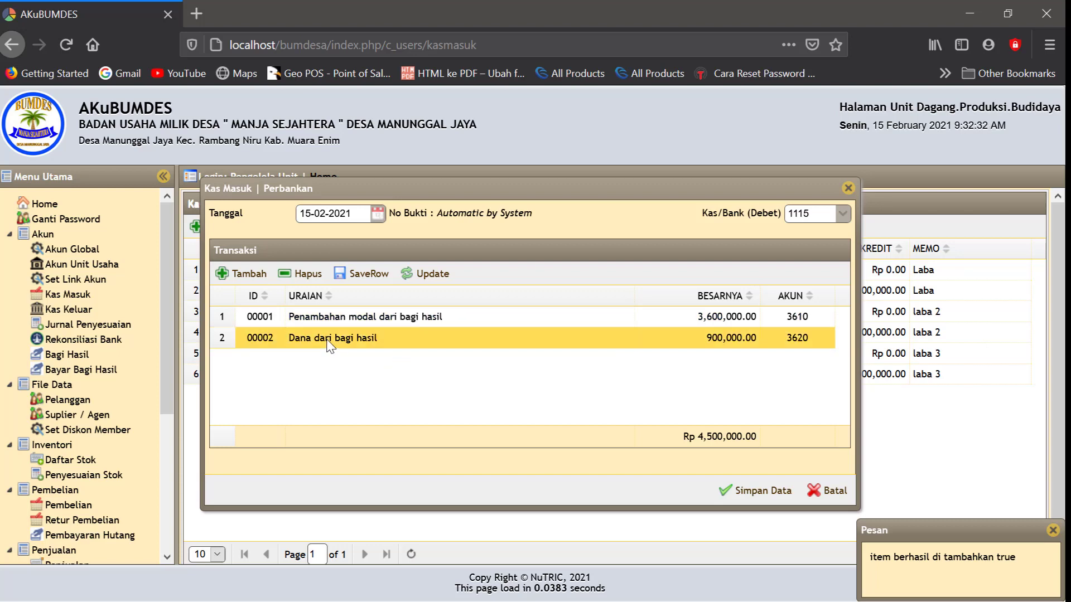
pyautogui.click(788, 492)
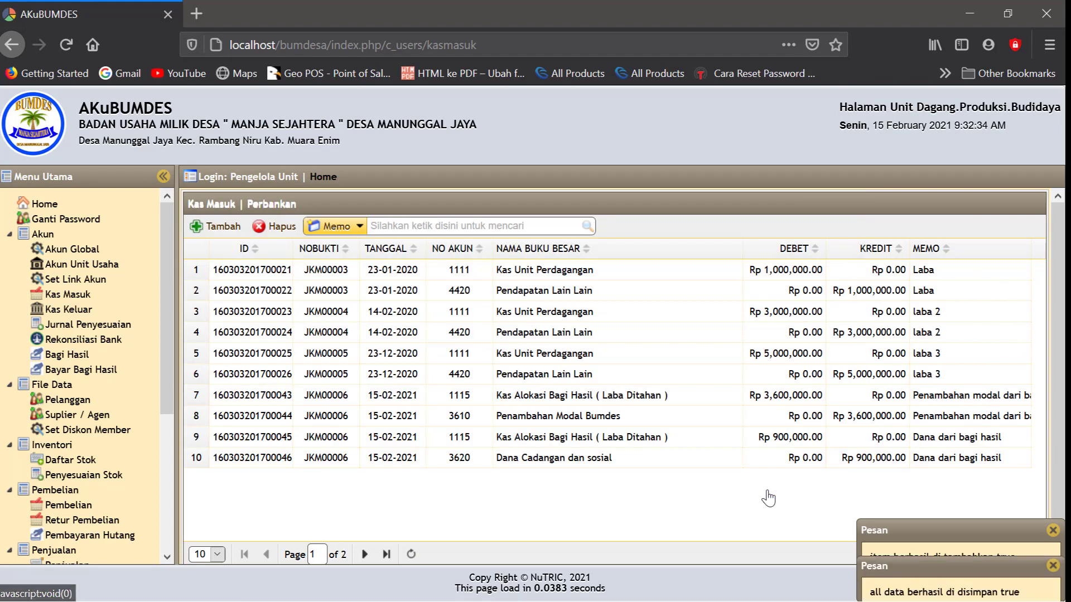
# Generate the Neraca for 15-02-2021: 1115 at 4,500,000, 3610 at 3,600,000, 3620 at 900,000
pyautogui.scroll(-4, 111, 446)
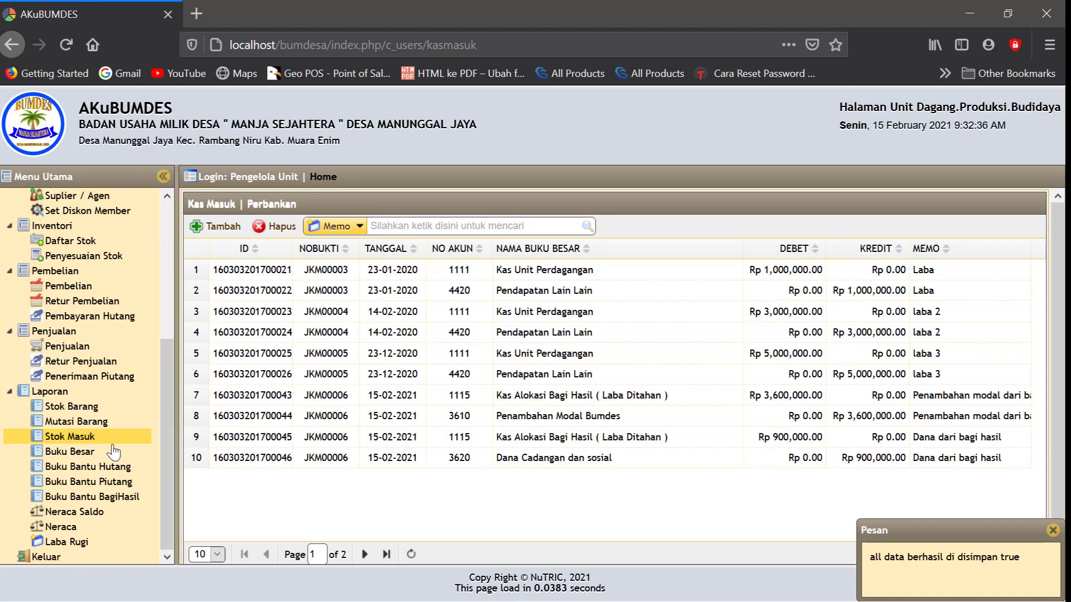
pyautogui.click(66, 527)
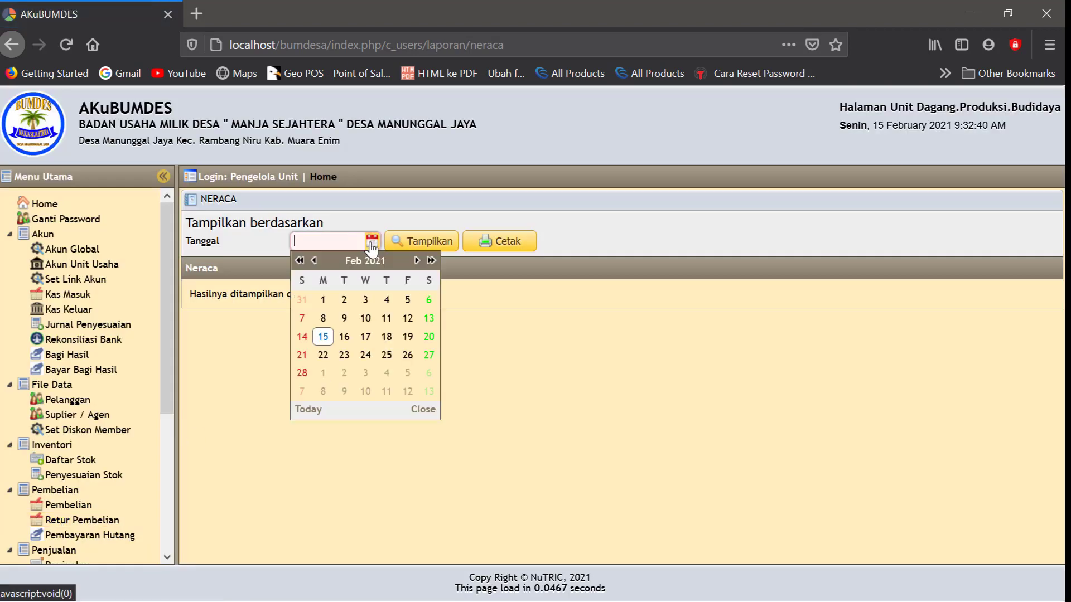
pyautogui.click(371, 241)
pyautogui.click(332, 336)
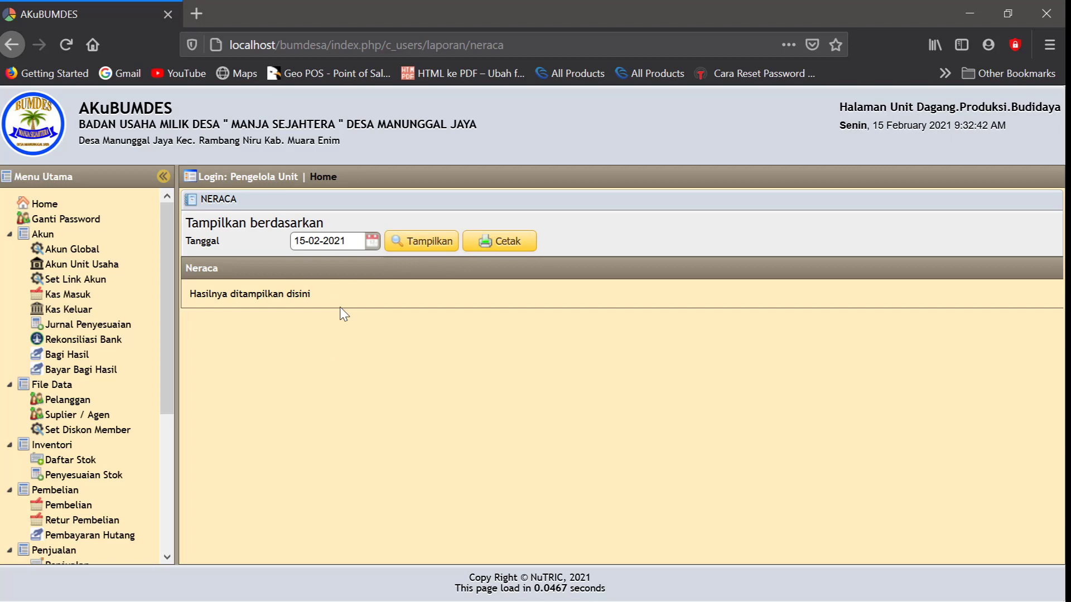
pyautogui.click(436, 245)
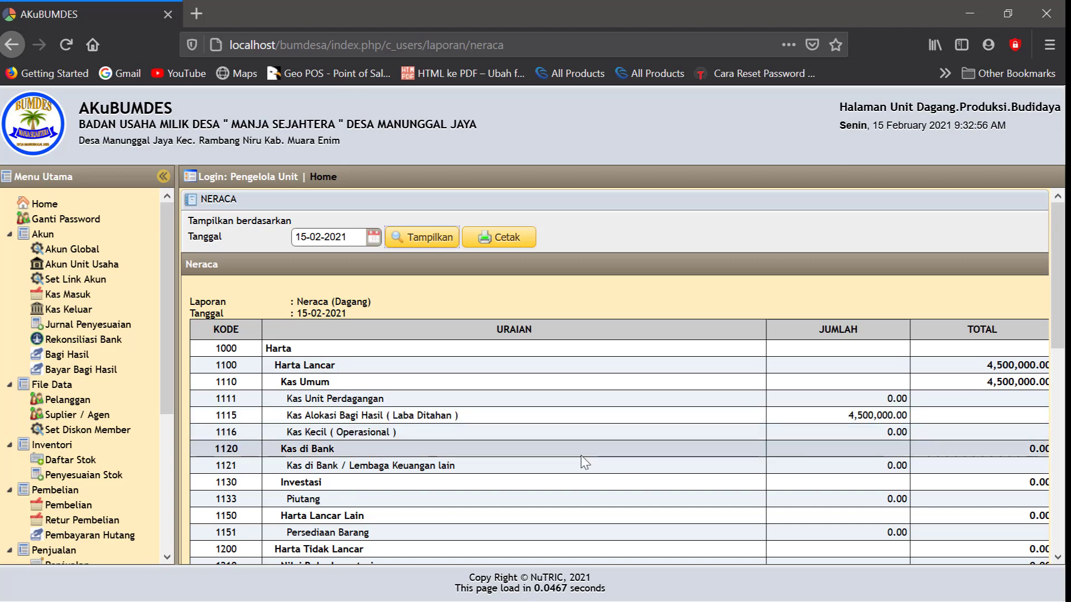
pyautogui.scroll(-7, 629, 417)
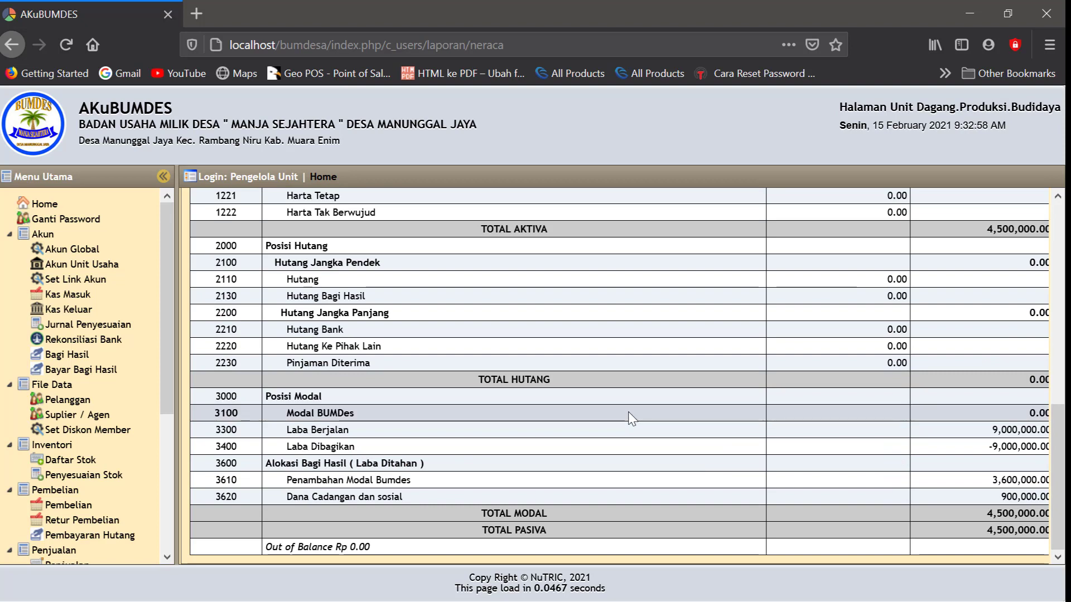